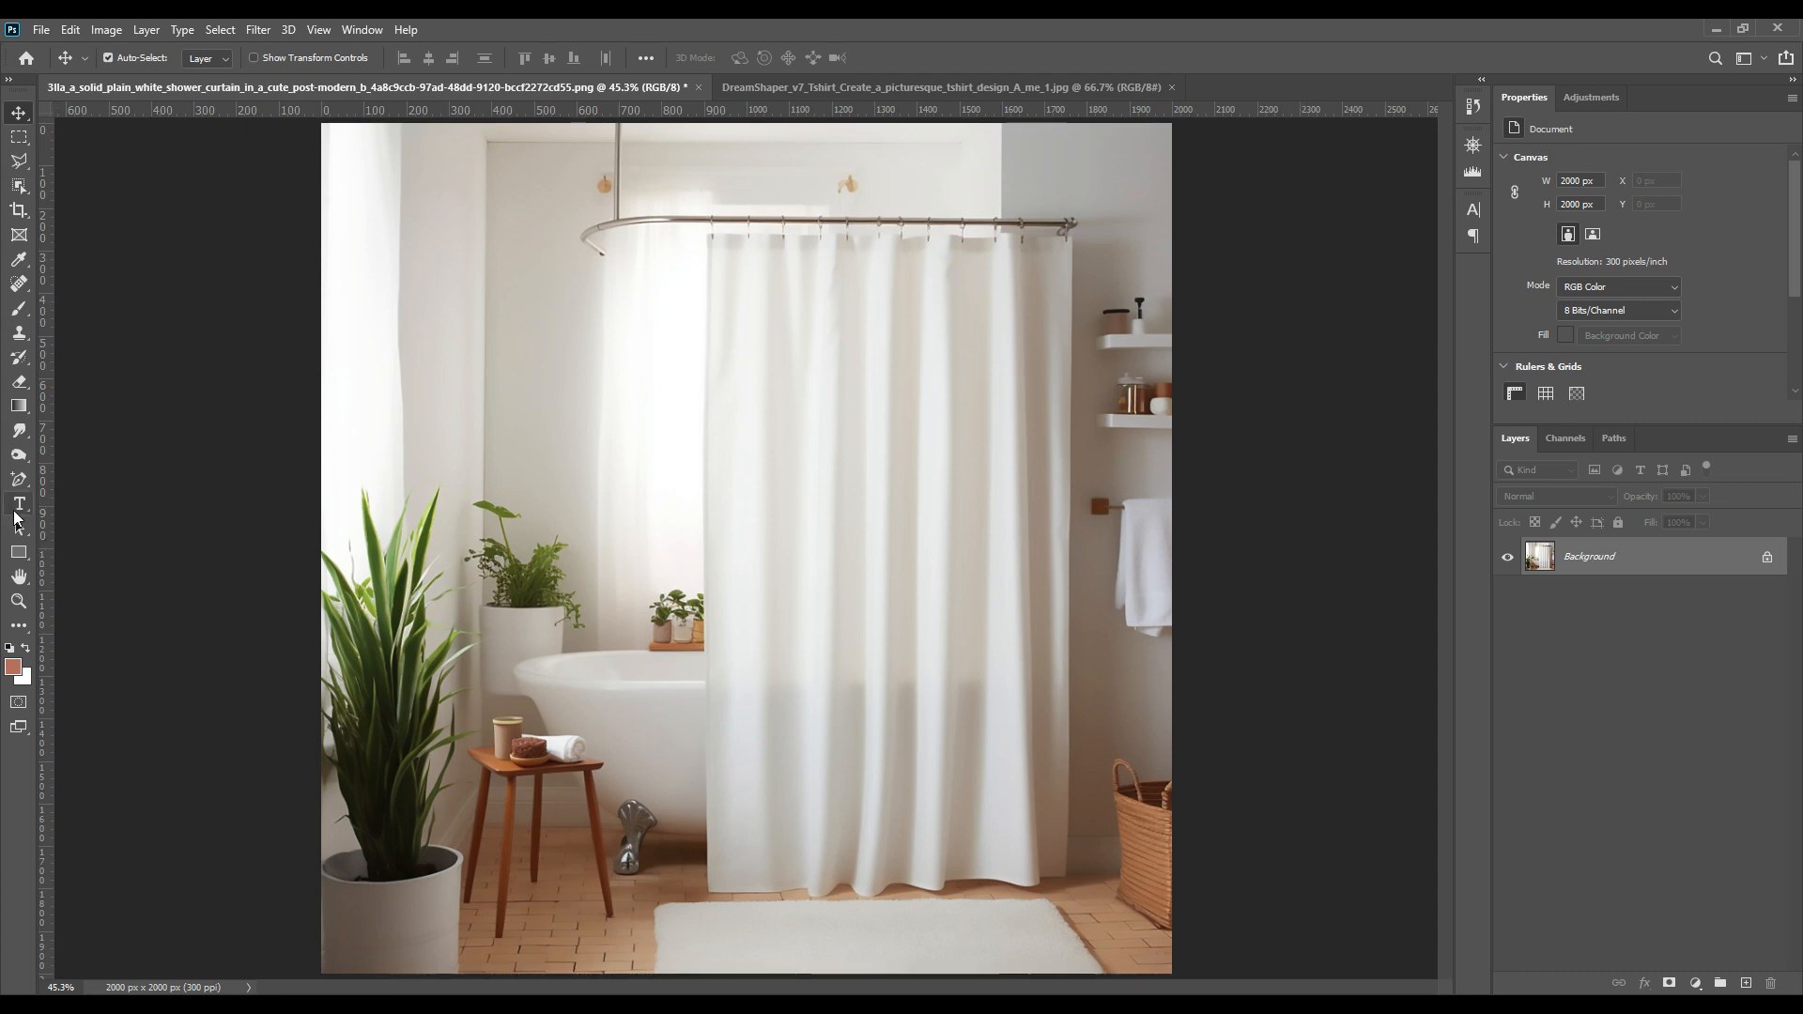
# Step: Start a Pen tool shape with two anchor points at the shower curtain's upper-left corner
pyautogui.moveTo(18, 480); pyautogui.dragTo(86, 481)
pyautogui.hotkey('ctrl', '+')
pyautogui.hotkey('ctrl', '+')
pyautogui.hotkey('ctrl', '+')
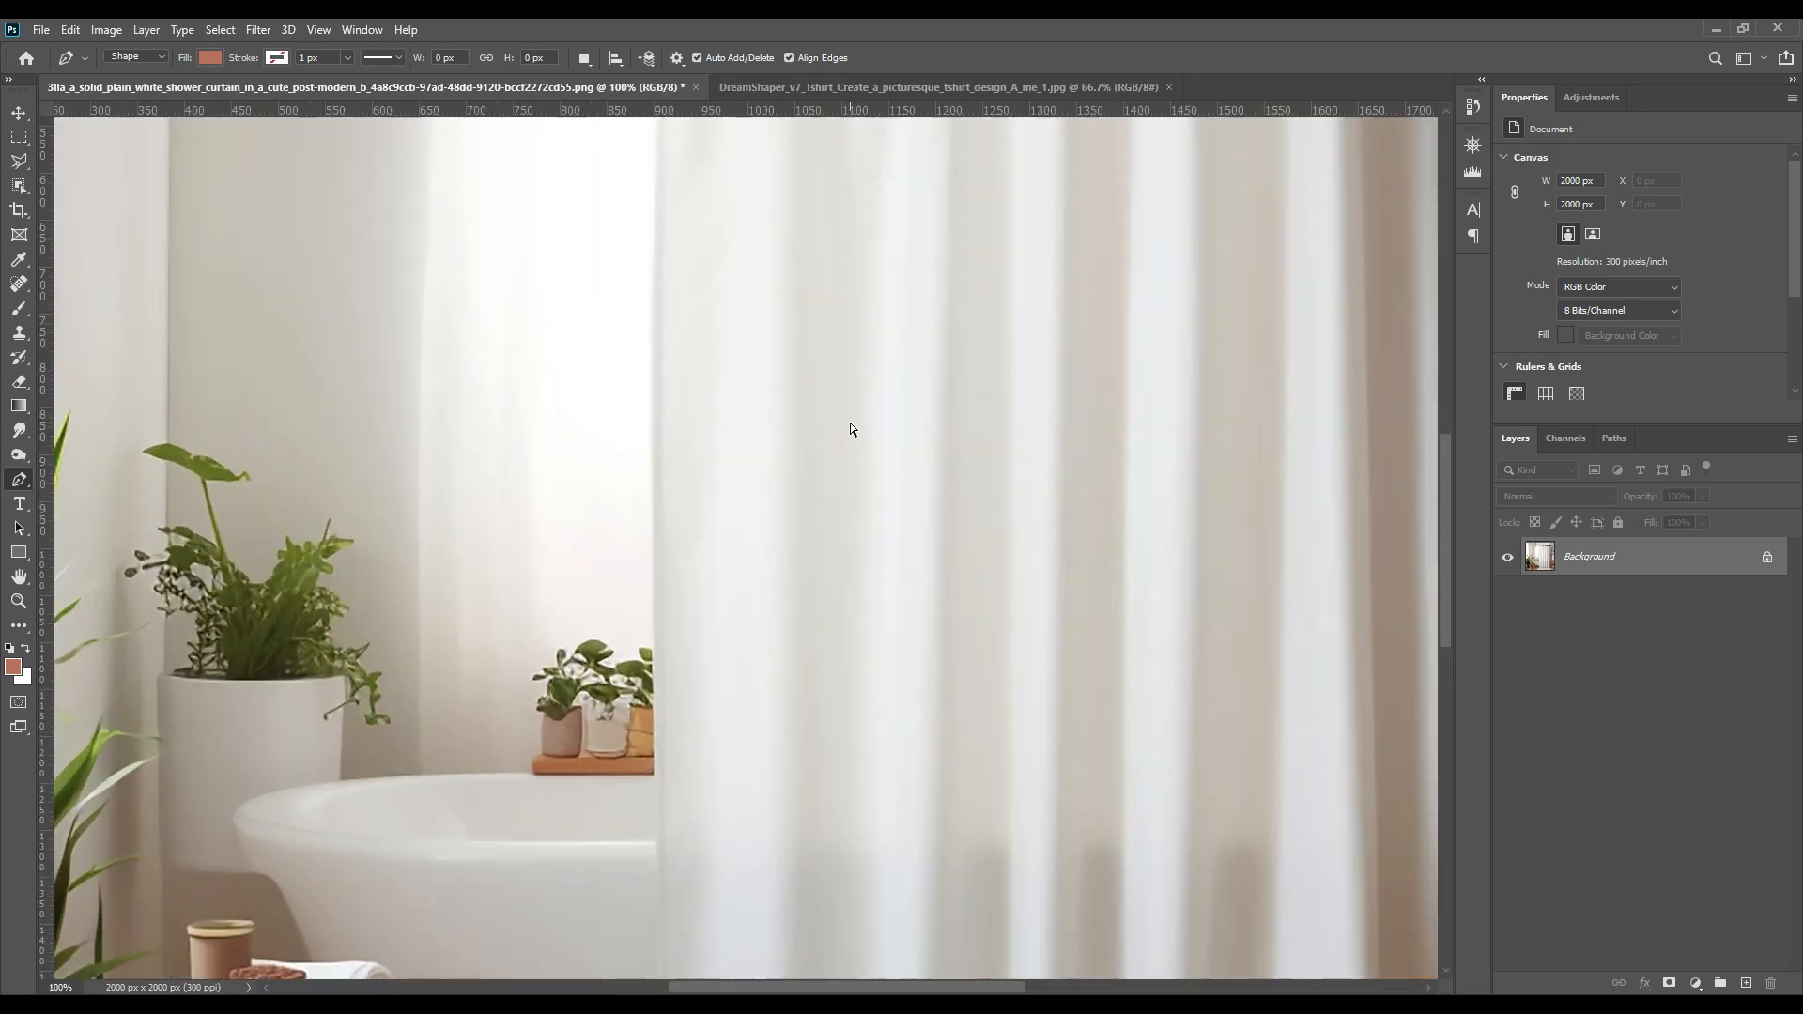
pyautogui.hotkey('ctrl', '+')
pyautogui.moveTo(805, 294); pyautogui.dragTo(787, 725)
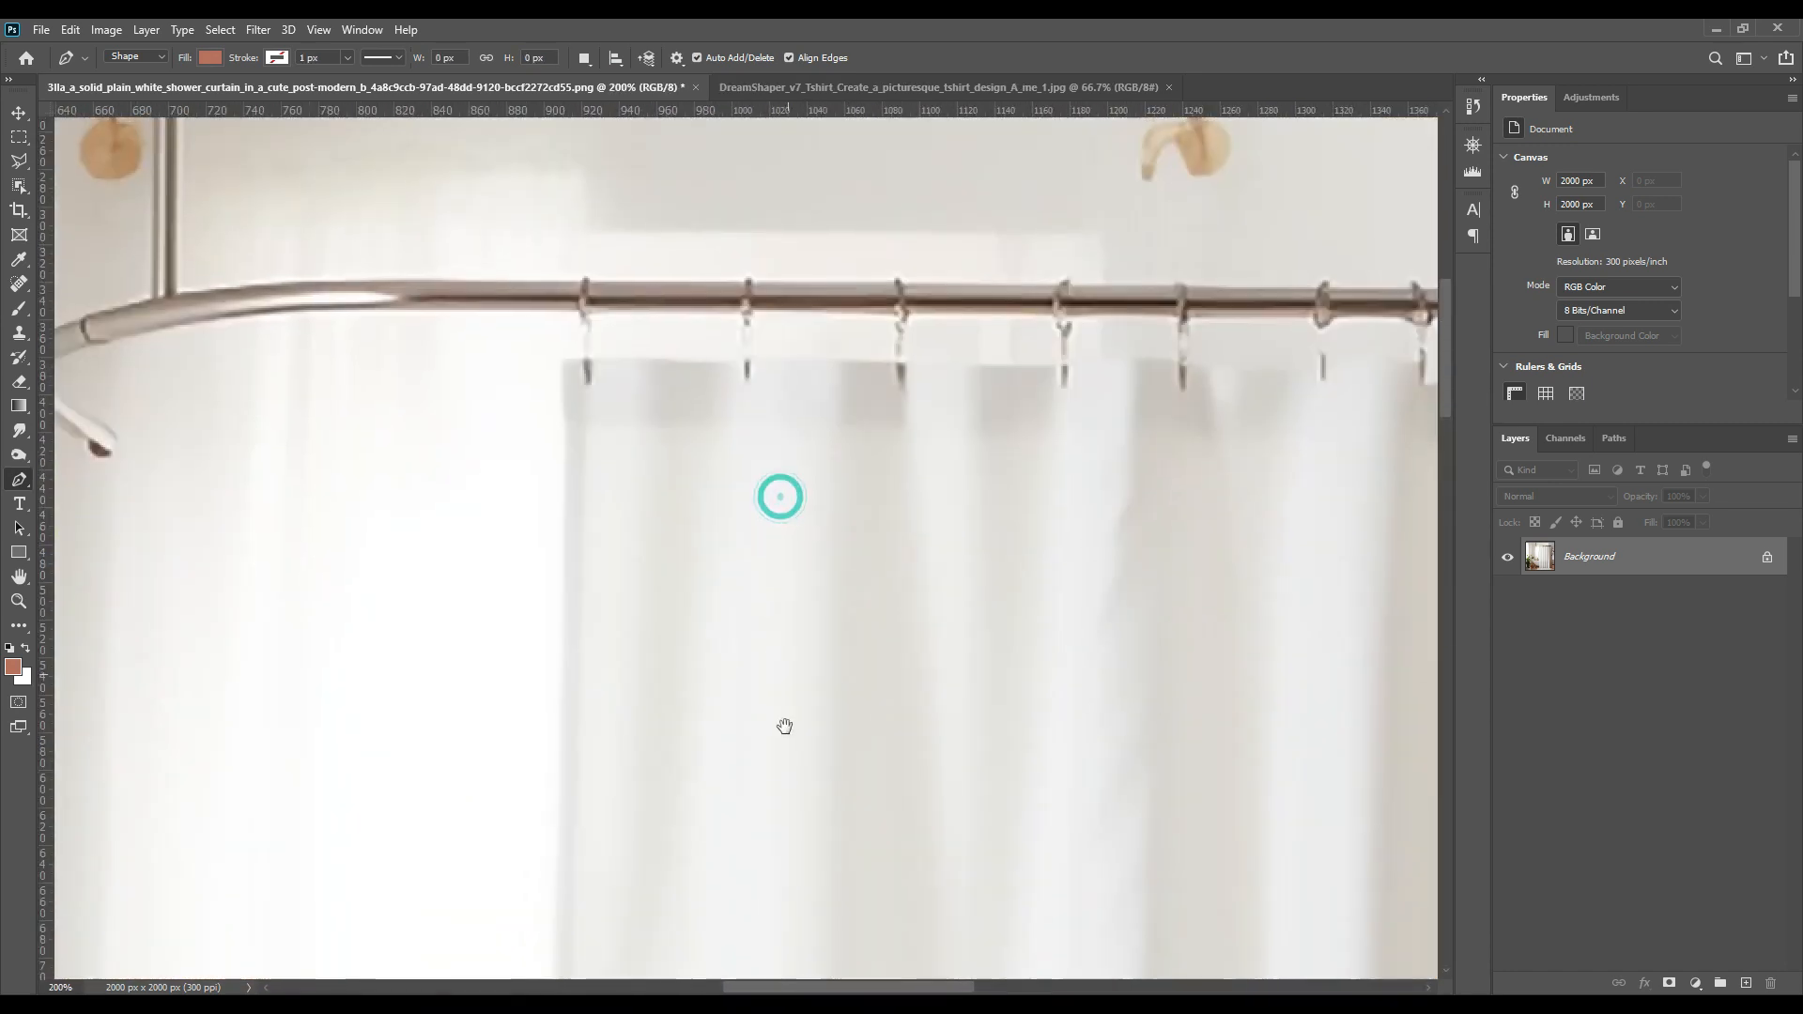
pyautogui.click(585, 508)
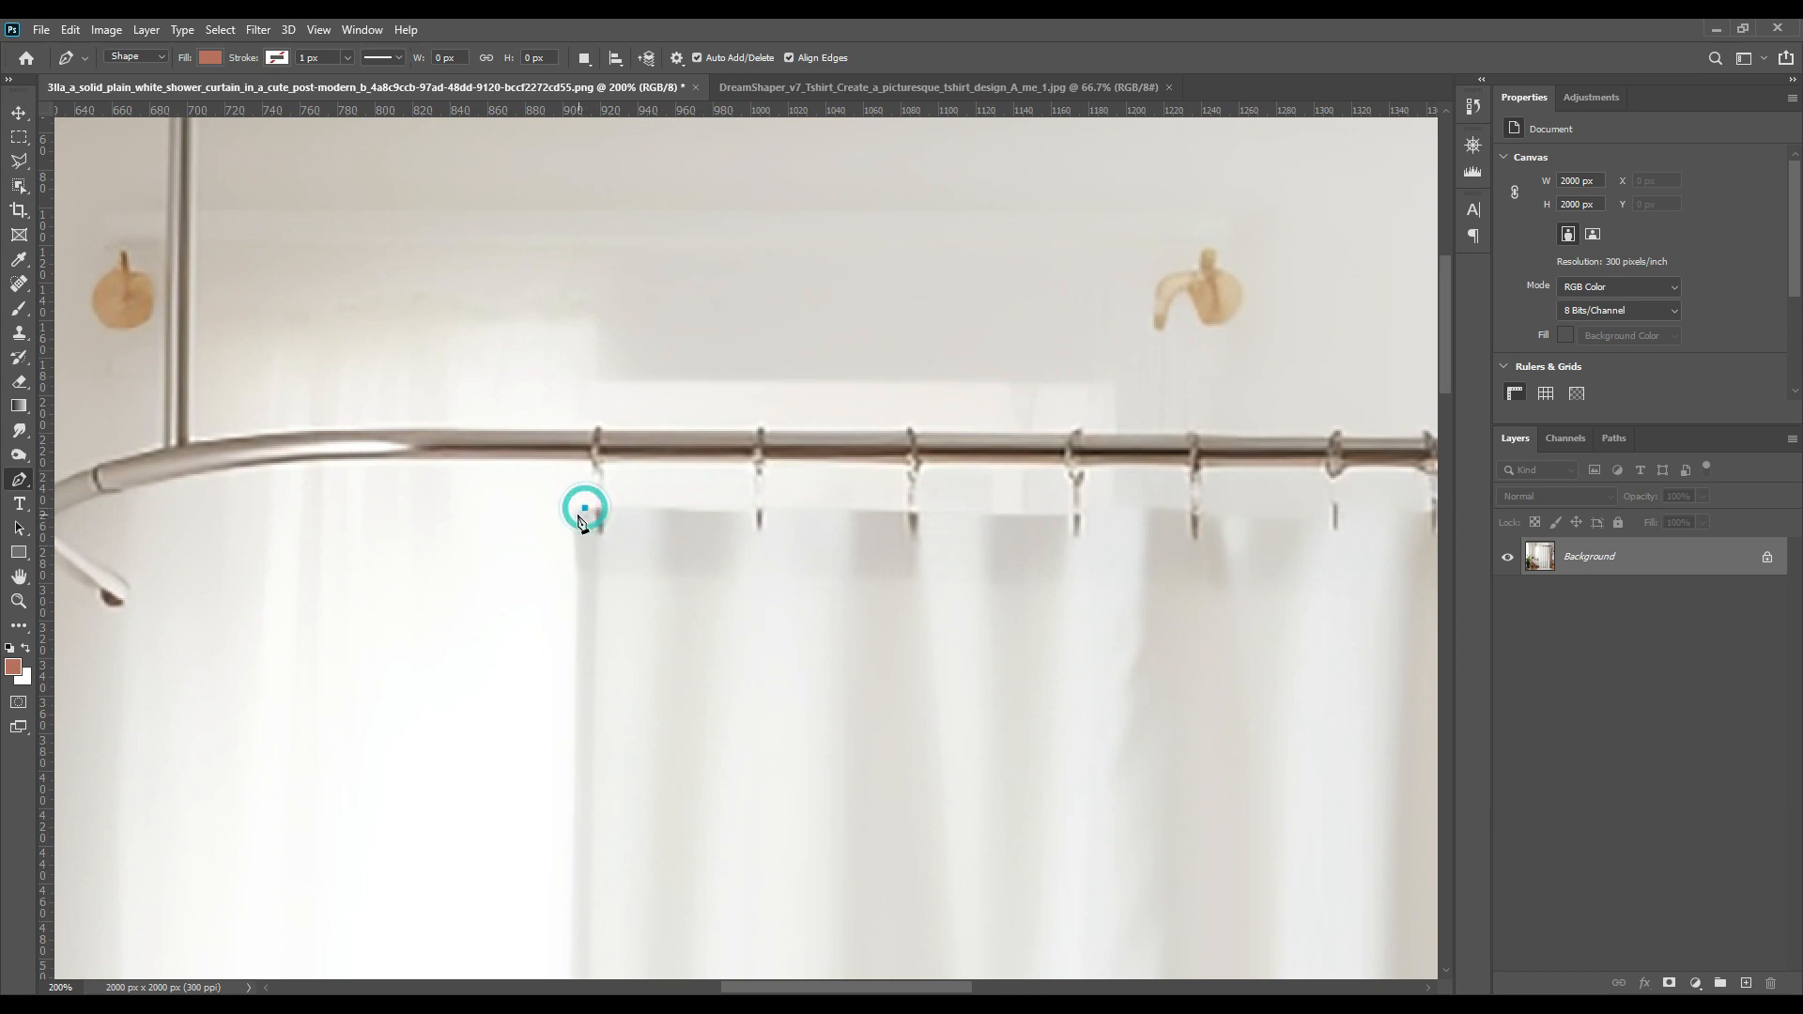
pyautogui.click(574, 520)
# Step: Trace the curtain's left edge with anchor points down to its lower-left corner on the floor
pyautogui.moveTo(690, 952); pyautogui.dragTo(727, 620)
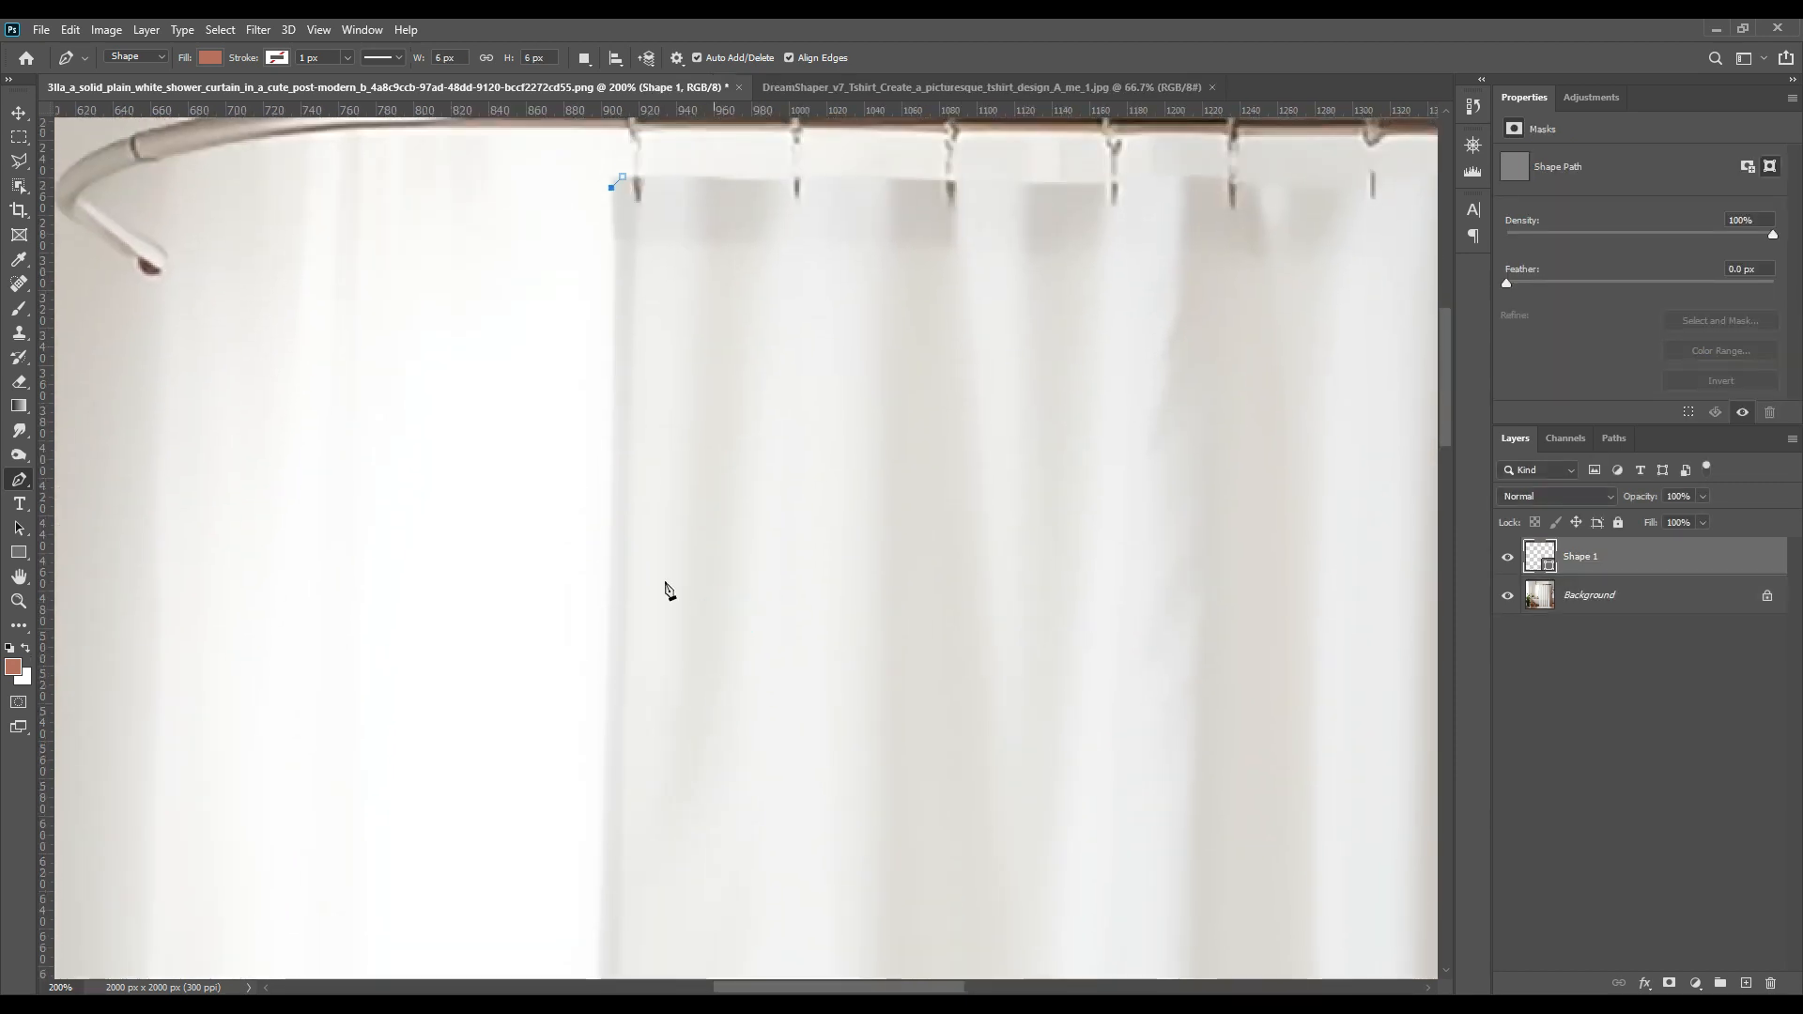
pyautogui.click(615, 277)
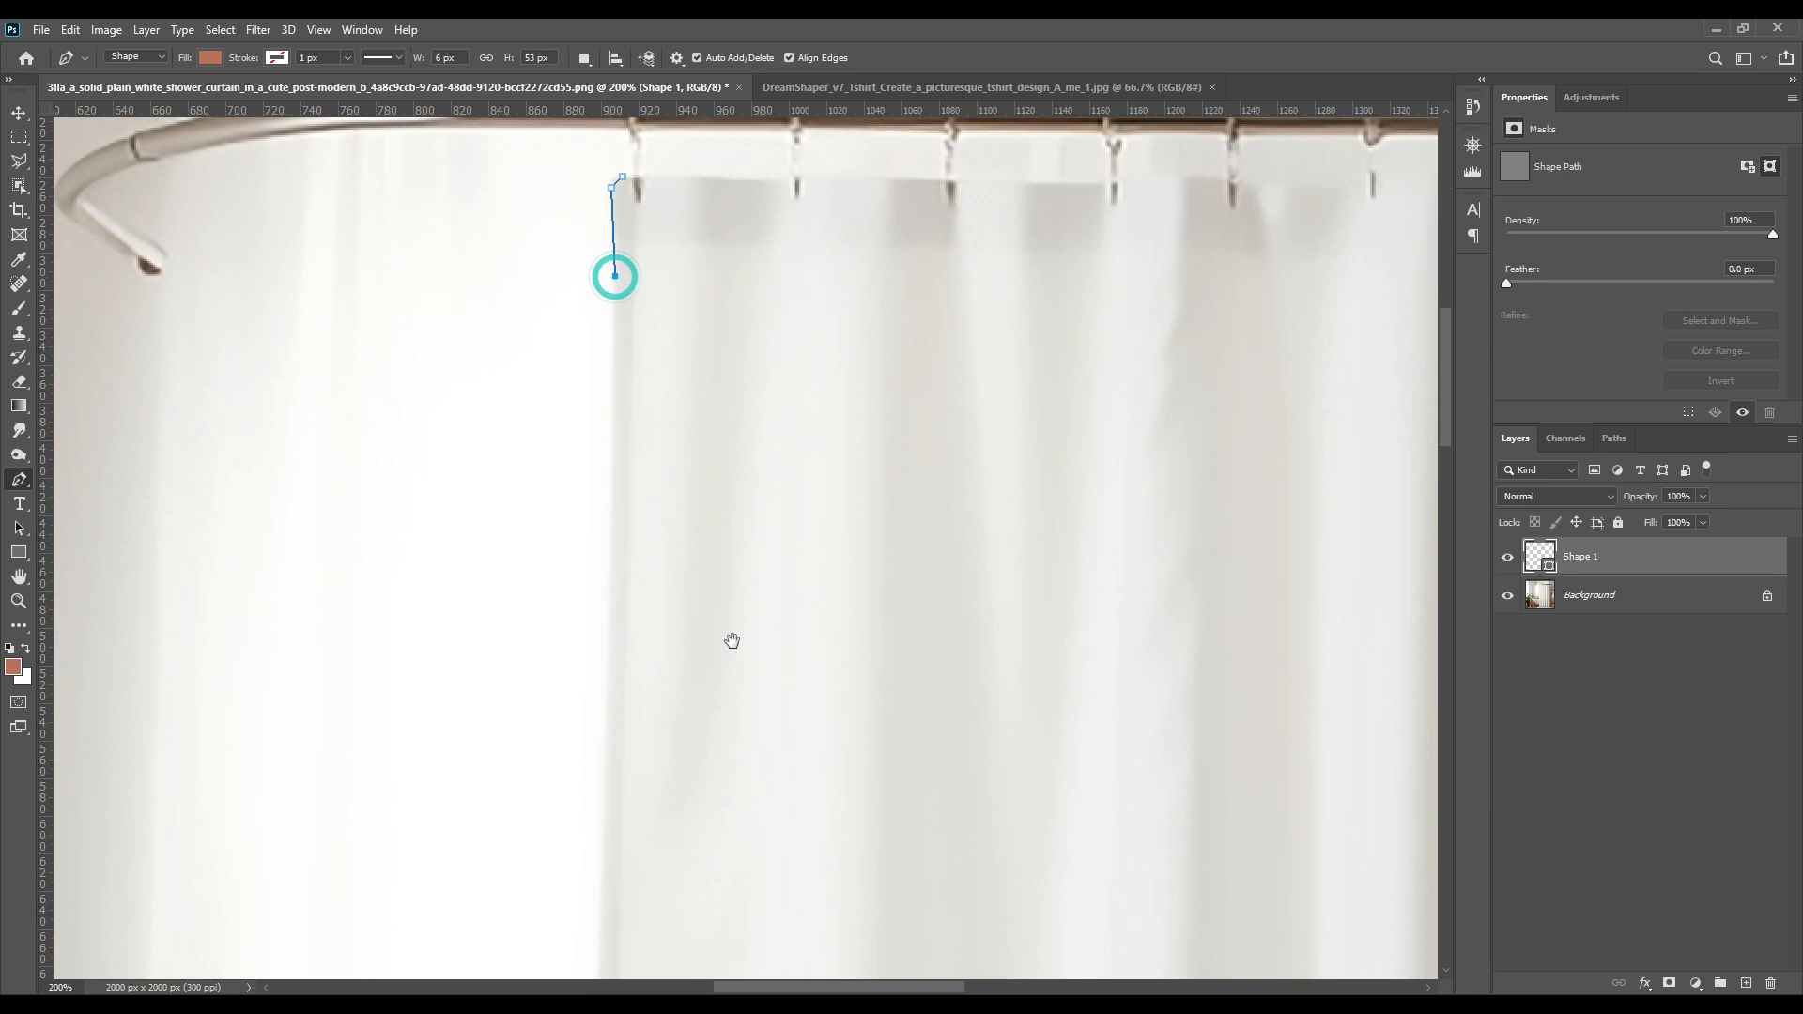
pyautogui.moveTo(773, 725); pyautogui.dragTo(810, 475)
pyautogui.moveTo(798, 612); pyautogui.dragTo(811, 483)
pyautogui.click(684, 554)
pyautogui.moveTo(833, 773); pyautogui.dragTo(845, 588)
pyautogui.moveTo(852, 845); pyautogui.dragTo(858, 535)
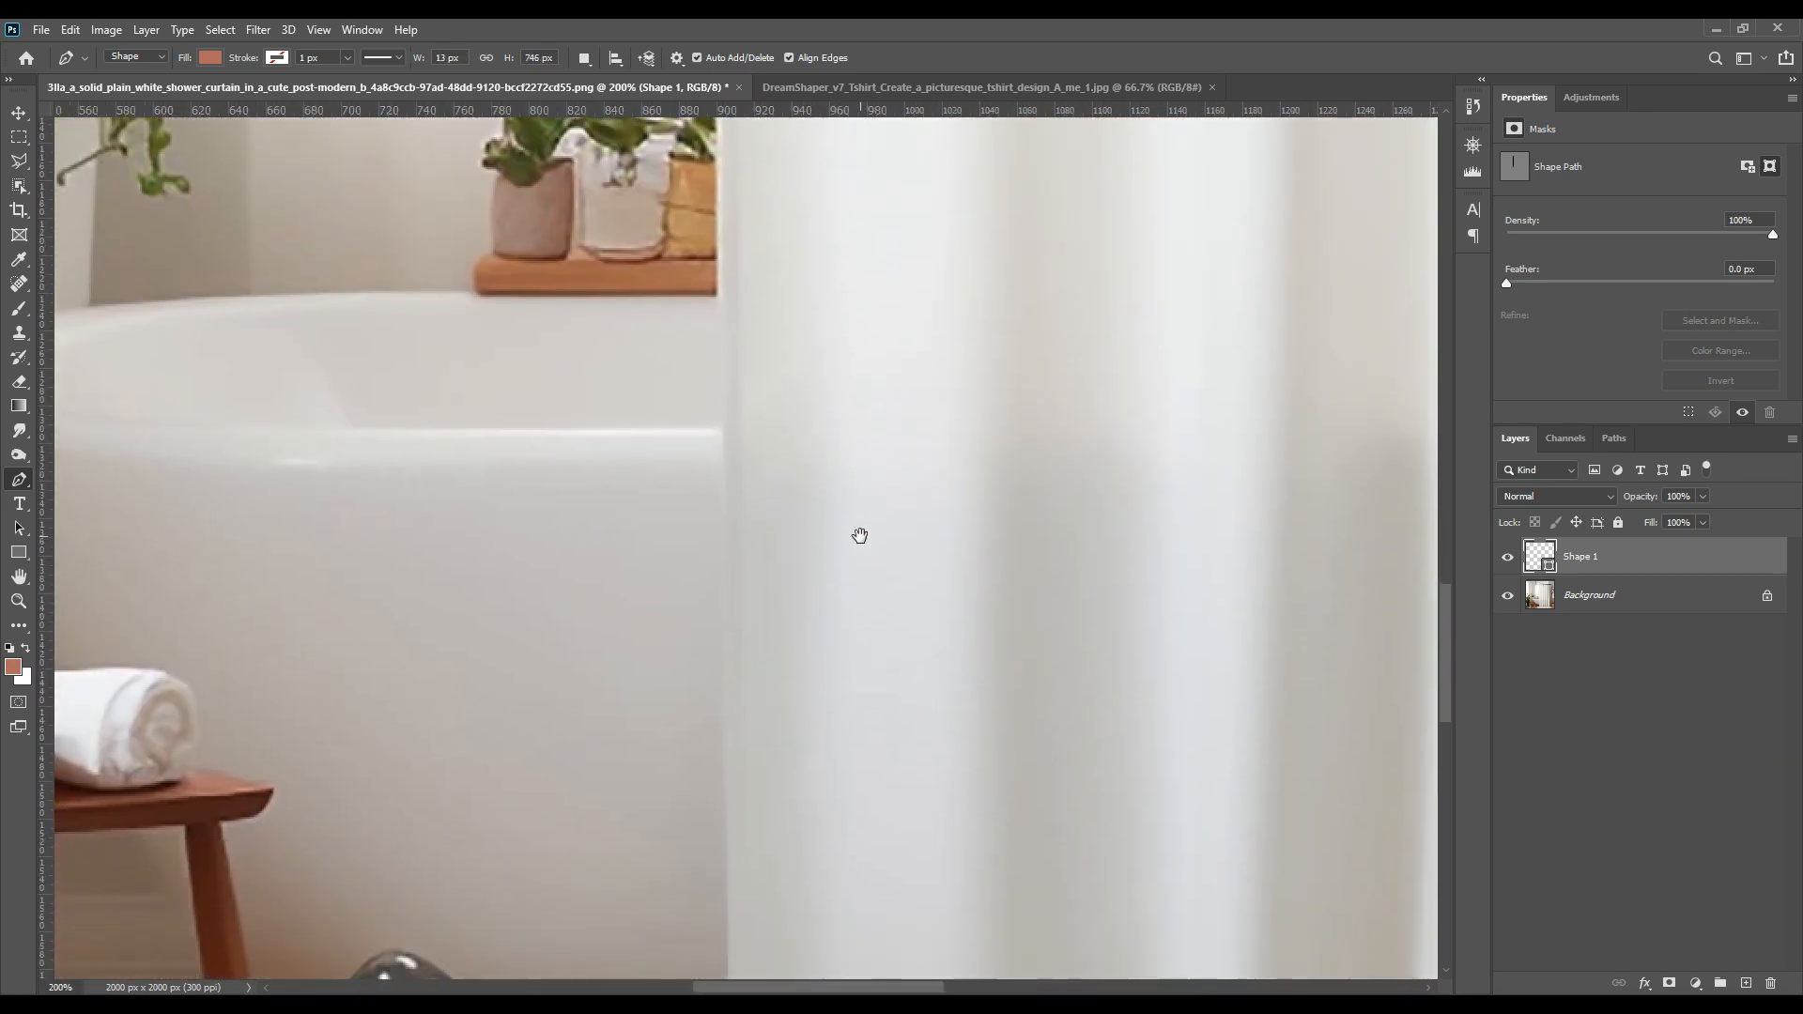
pyautogui.click(722, 437)
pyautogui.moveTo(851, 780); pyautogui.dragTo(866, 479)
pyautogui.moveTo(866, 883); pyautogui.dragTo(876, 512)
pyautogui.click(758, 674)
pyautogui.click(773, 687)
# Step: Continue the path rightward along the curtain's wavy hem, placing anchor points where the first folds meet the floor
pyautogui.moveTo(994, 623); pyautogui.dragTo(805, 628)
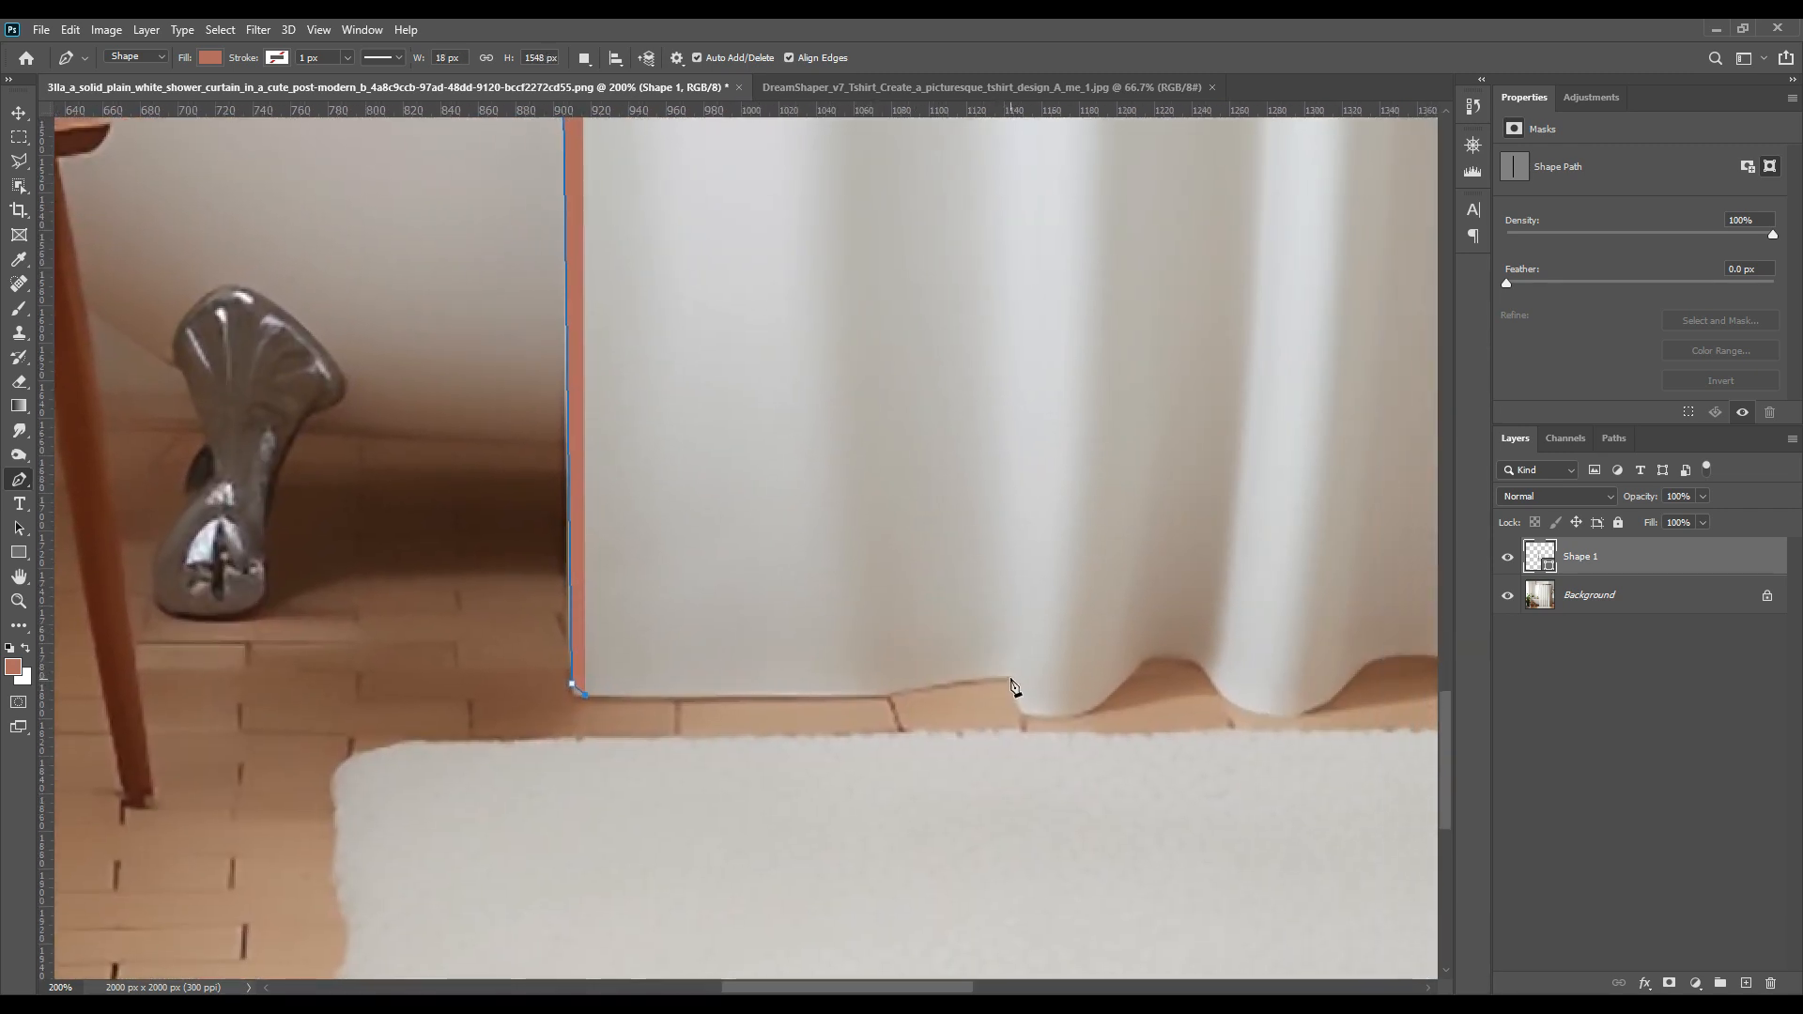
pyautogui.click(1011, 679)
pyautogui.click(1137, 667)
pyautogui.click(1212, 681)
pyautogui.moveTo(1271, 656); pyautogui.dragTo(949, 652)
pyautogui.click(1346, 684)
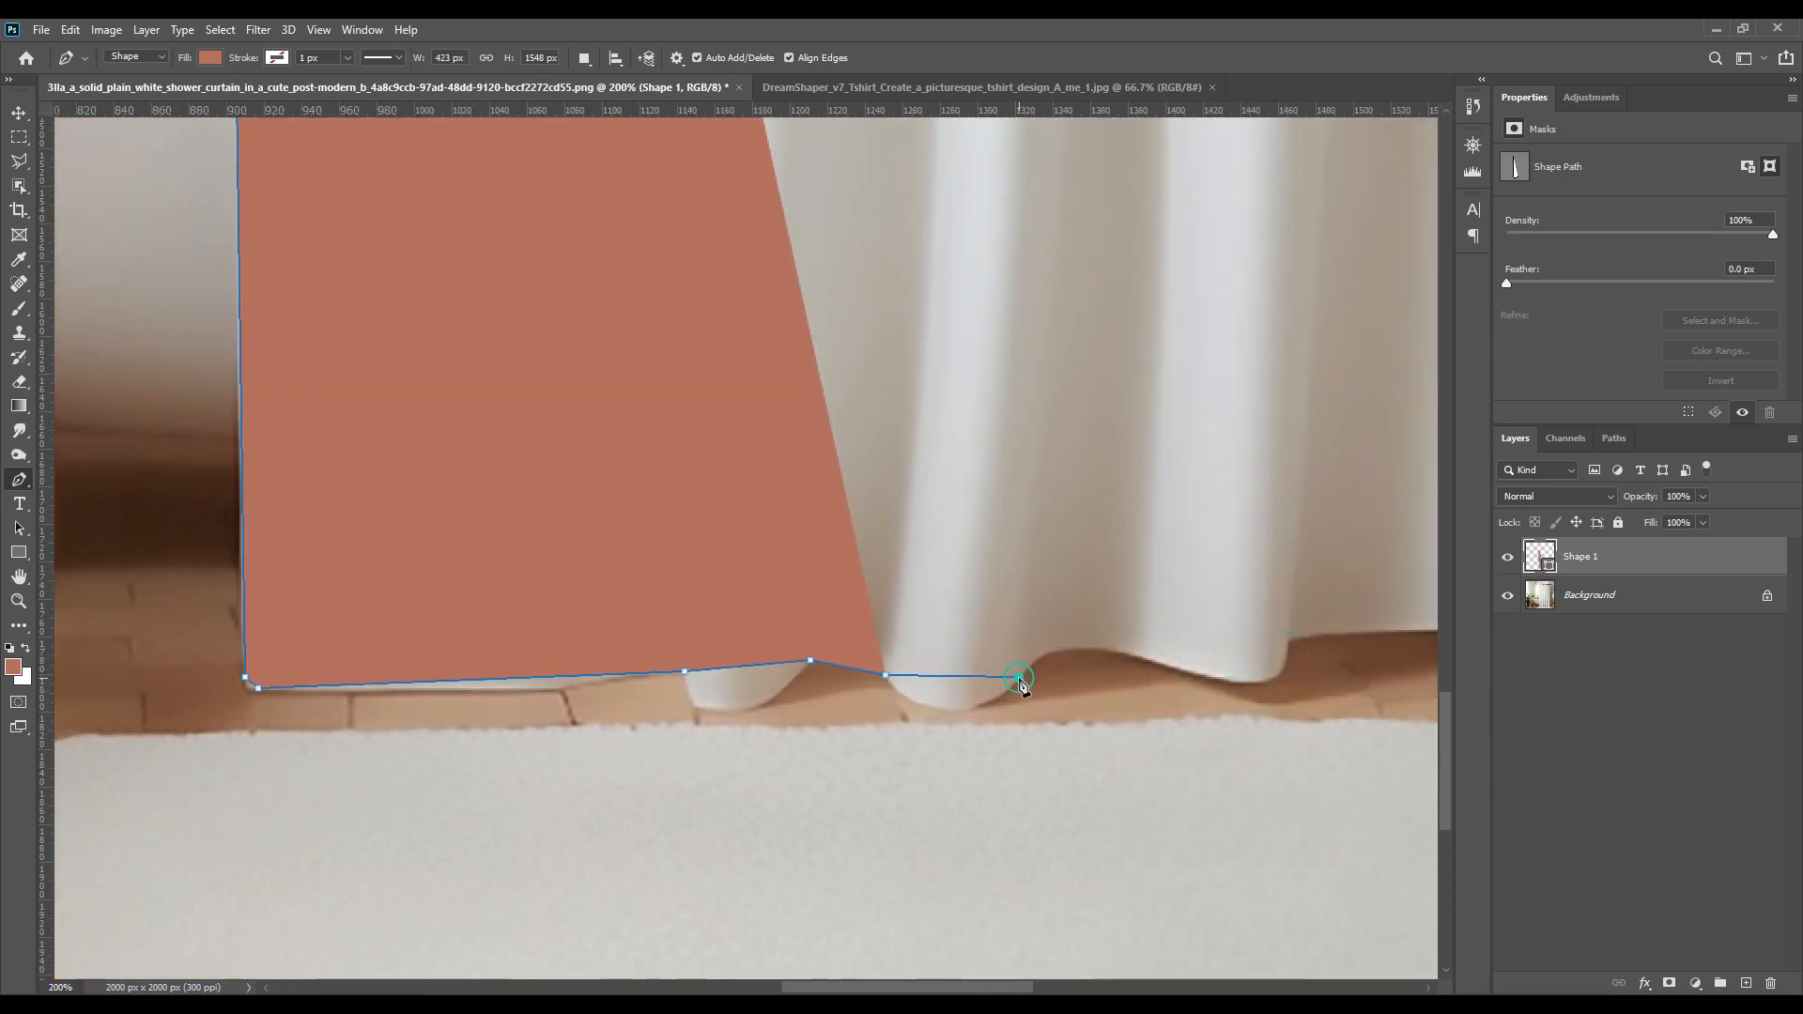
pyautogui.click(1176, 669)
# Step: Trace the remaining folds of the hem up to the curtain's lower-right corner
pyautogui.moveTo(1215, 624); pyautogui.dragTo(1055, 711)
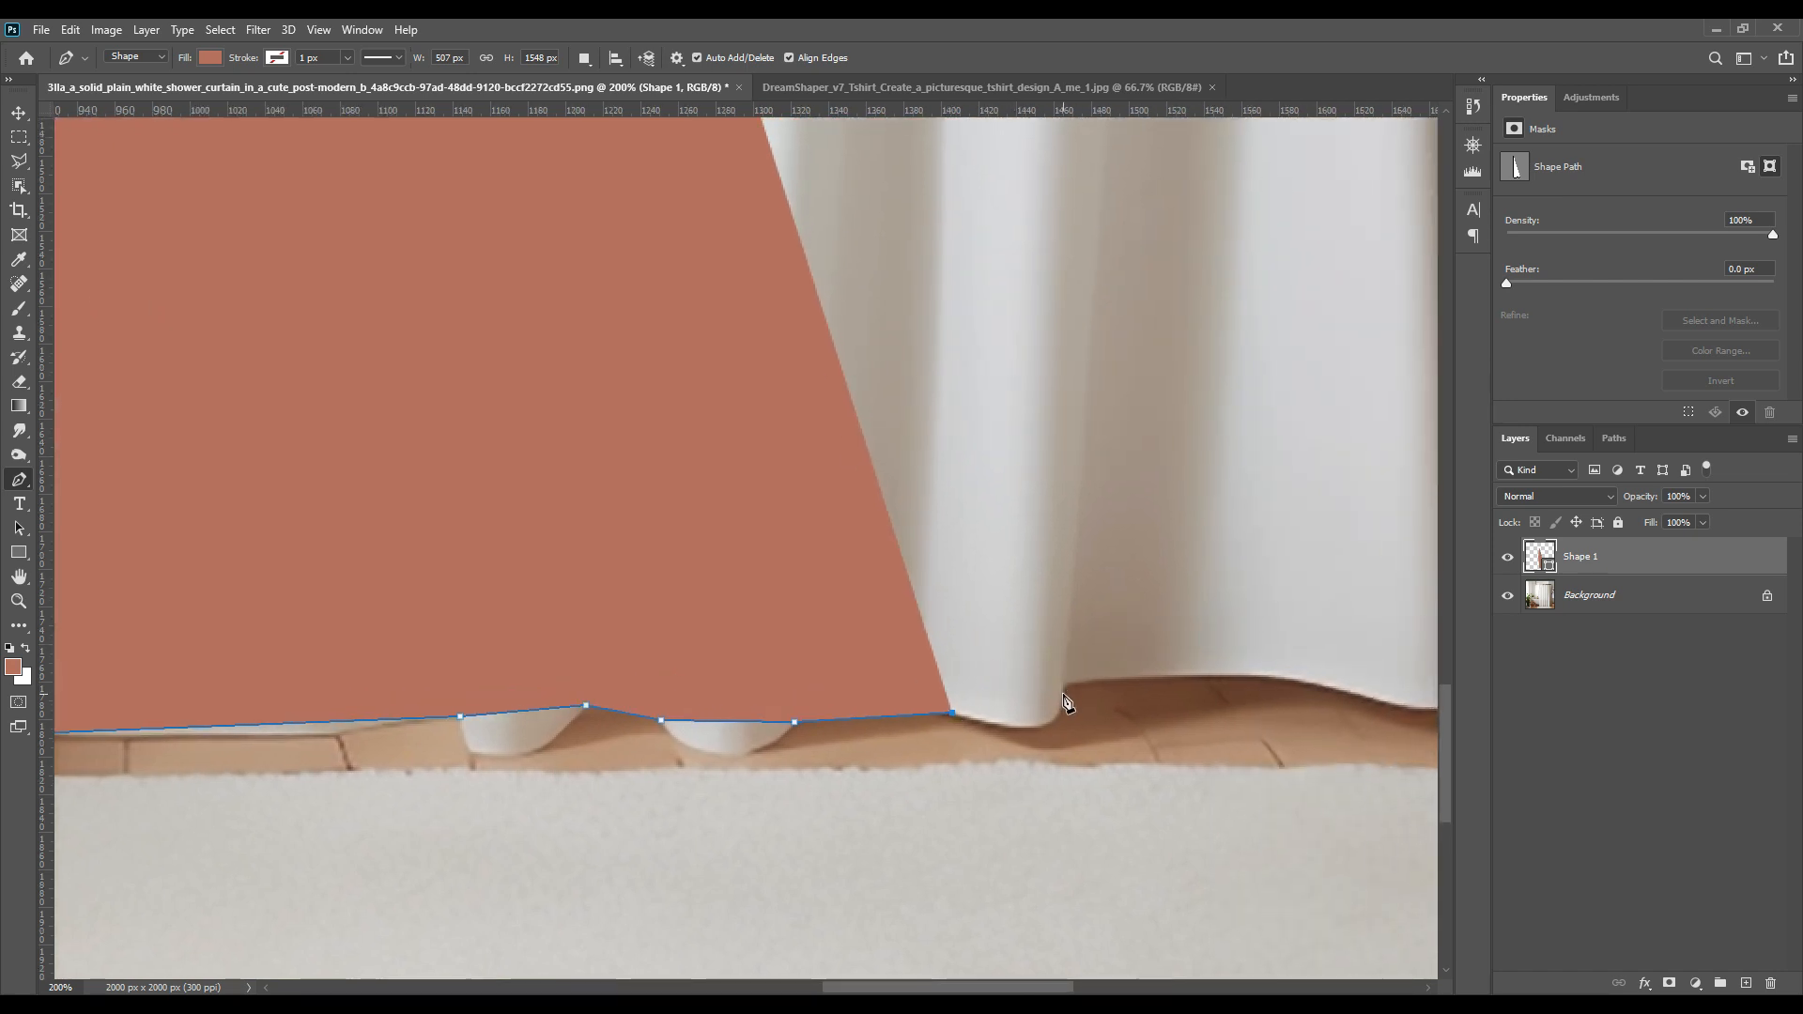
pyautogui.click(1065, 700)
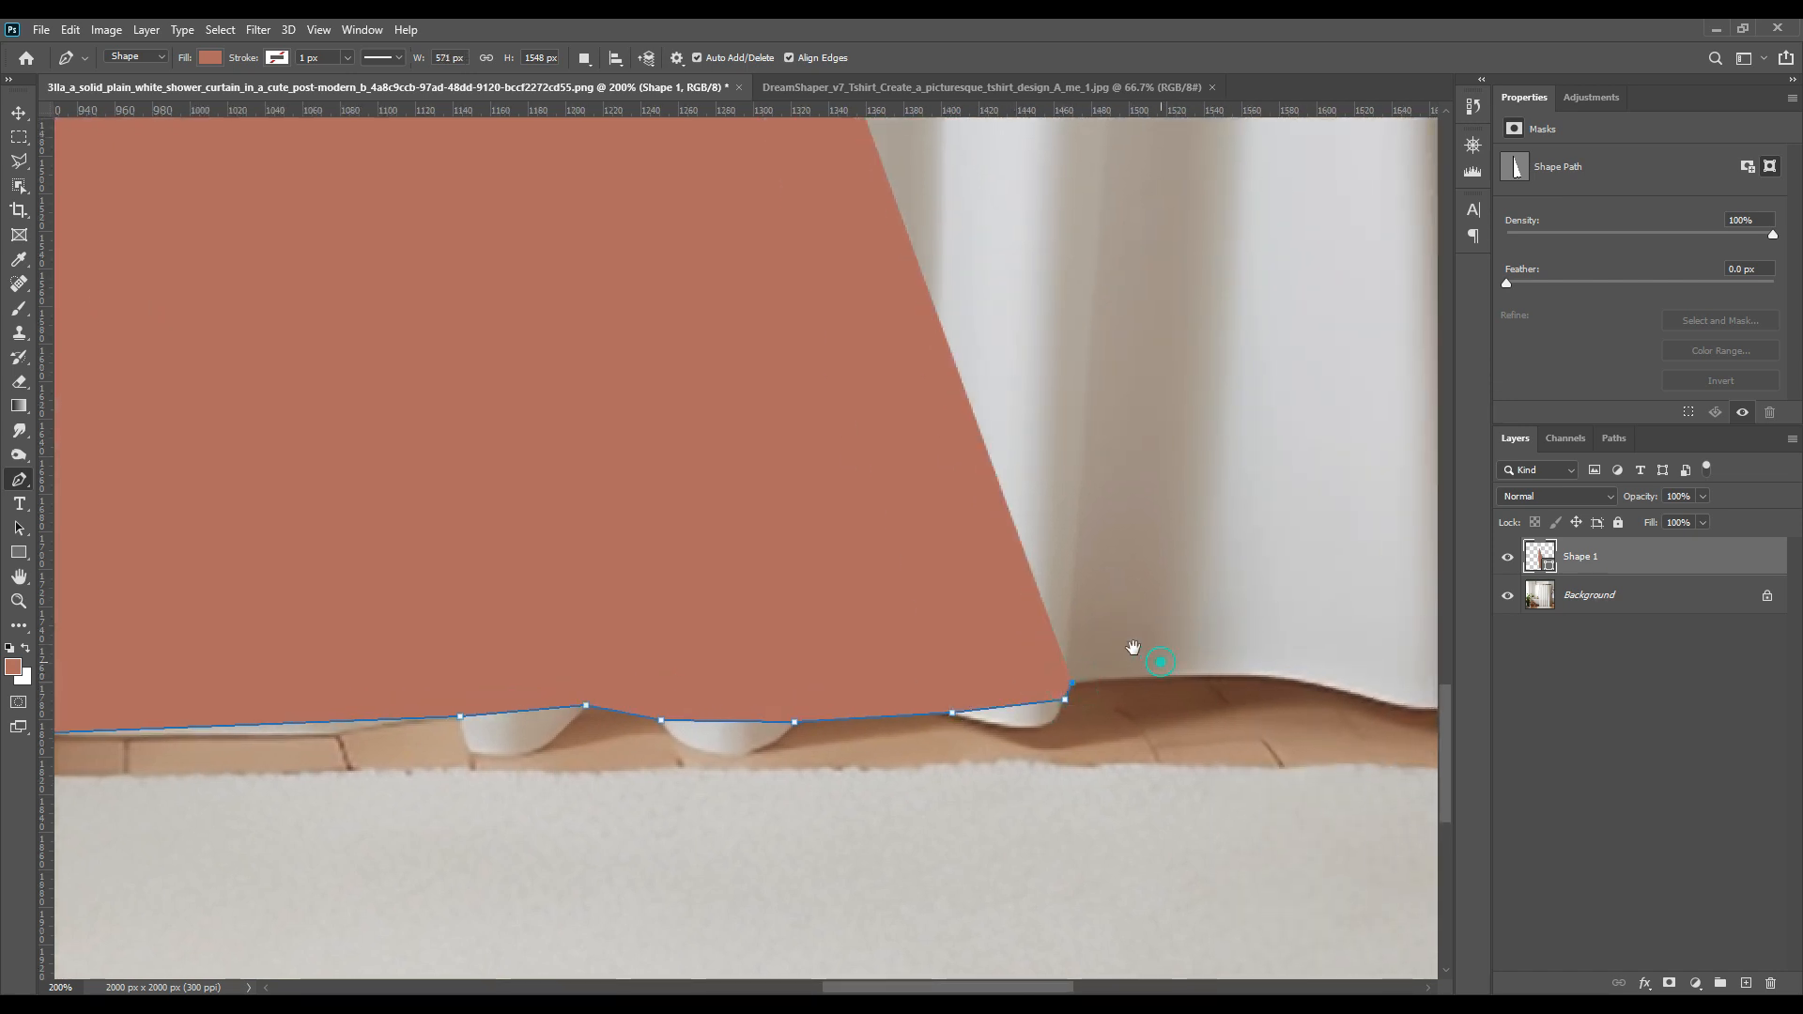
pyautogui.moveTo(1133, 648); pyautogui.dragTo(742, 634)
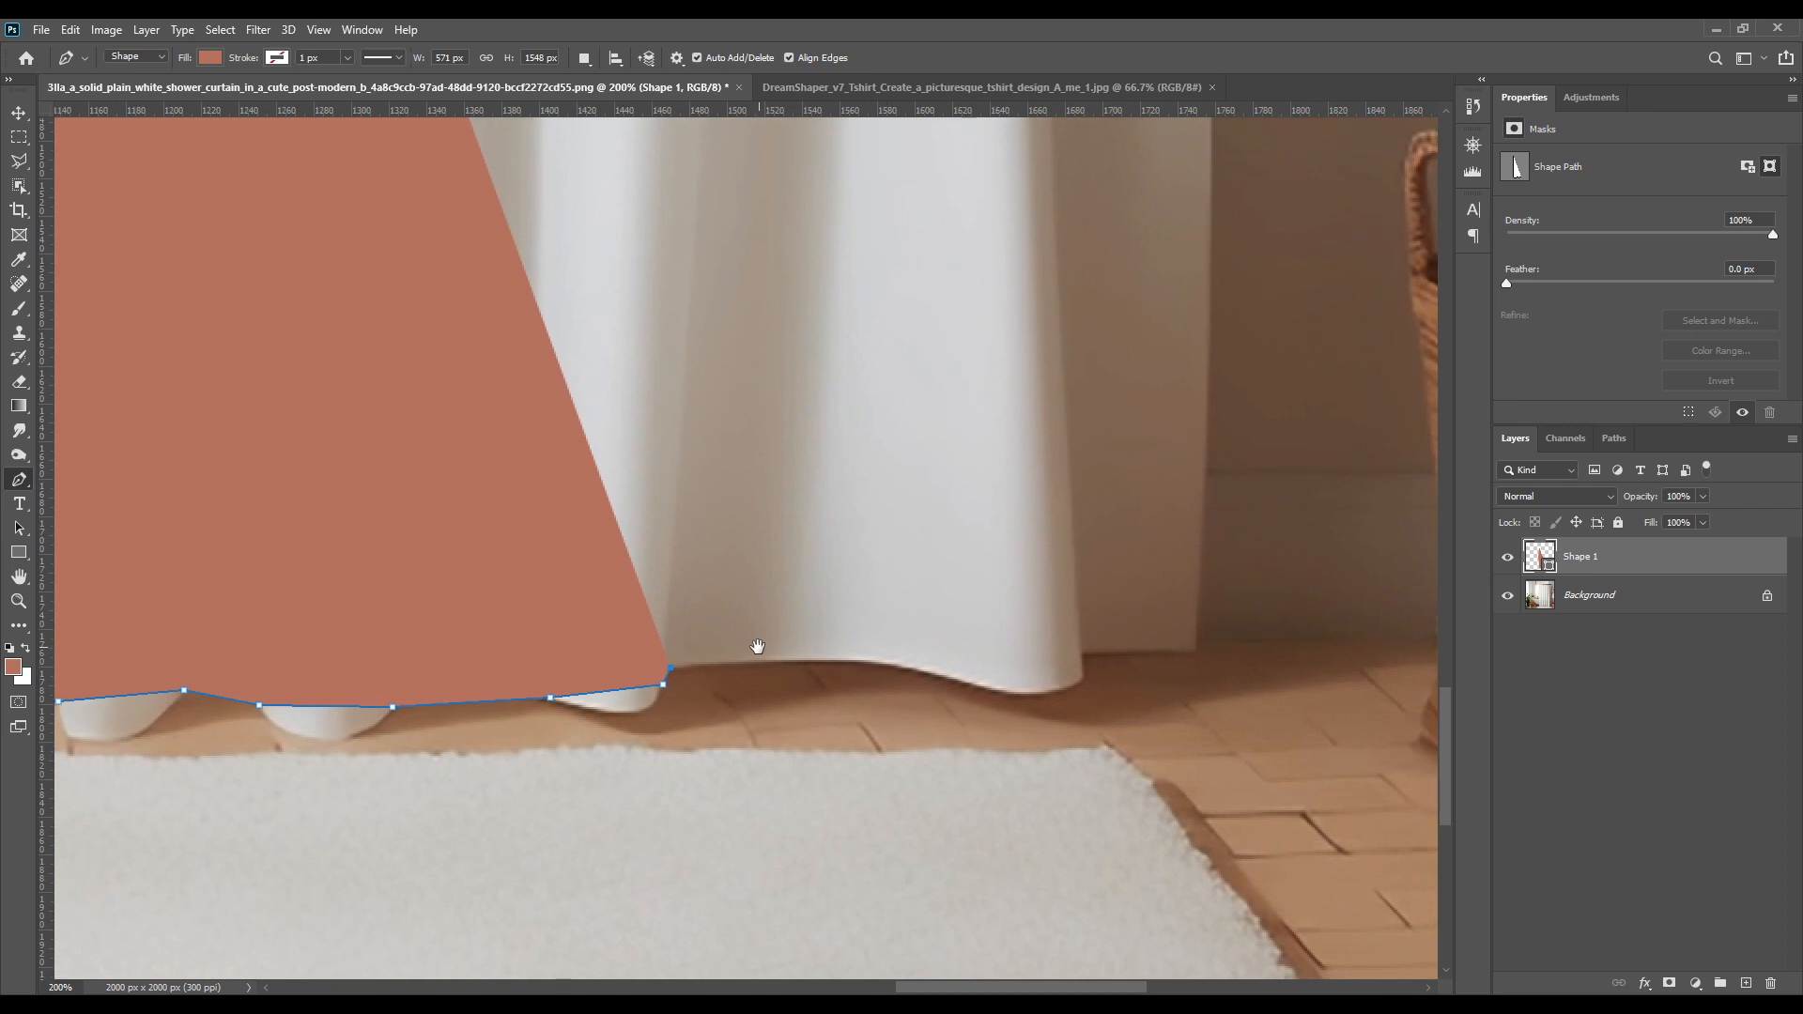
pyautogui.click(1059, 690)
pyautogui.click(1083, 654)
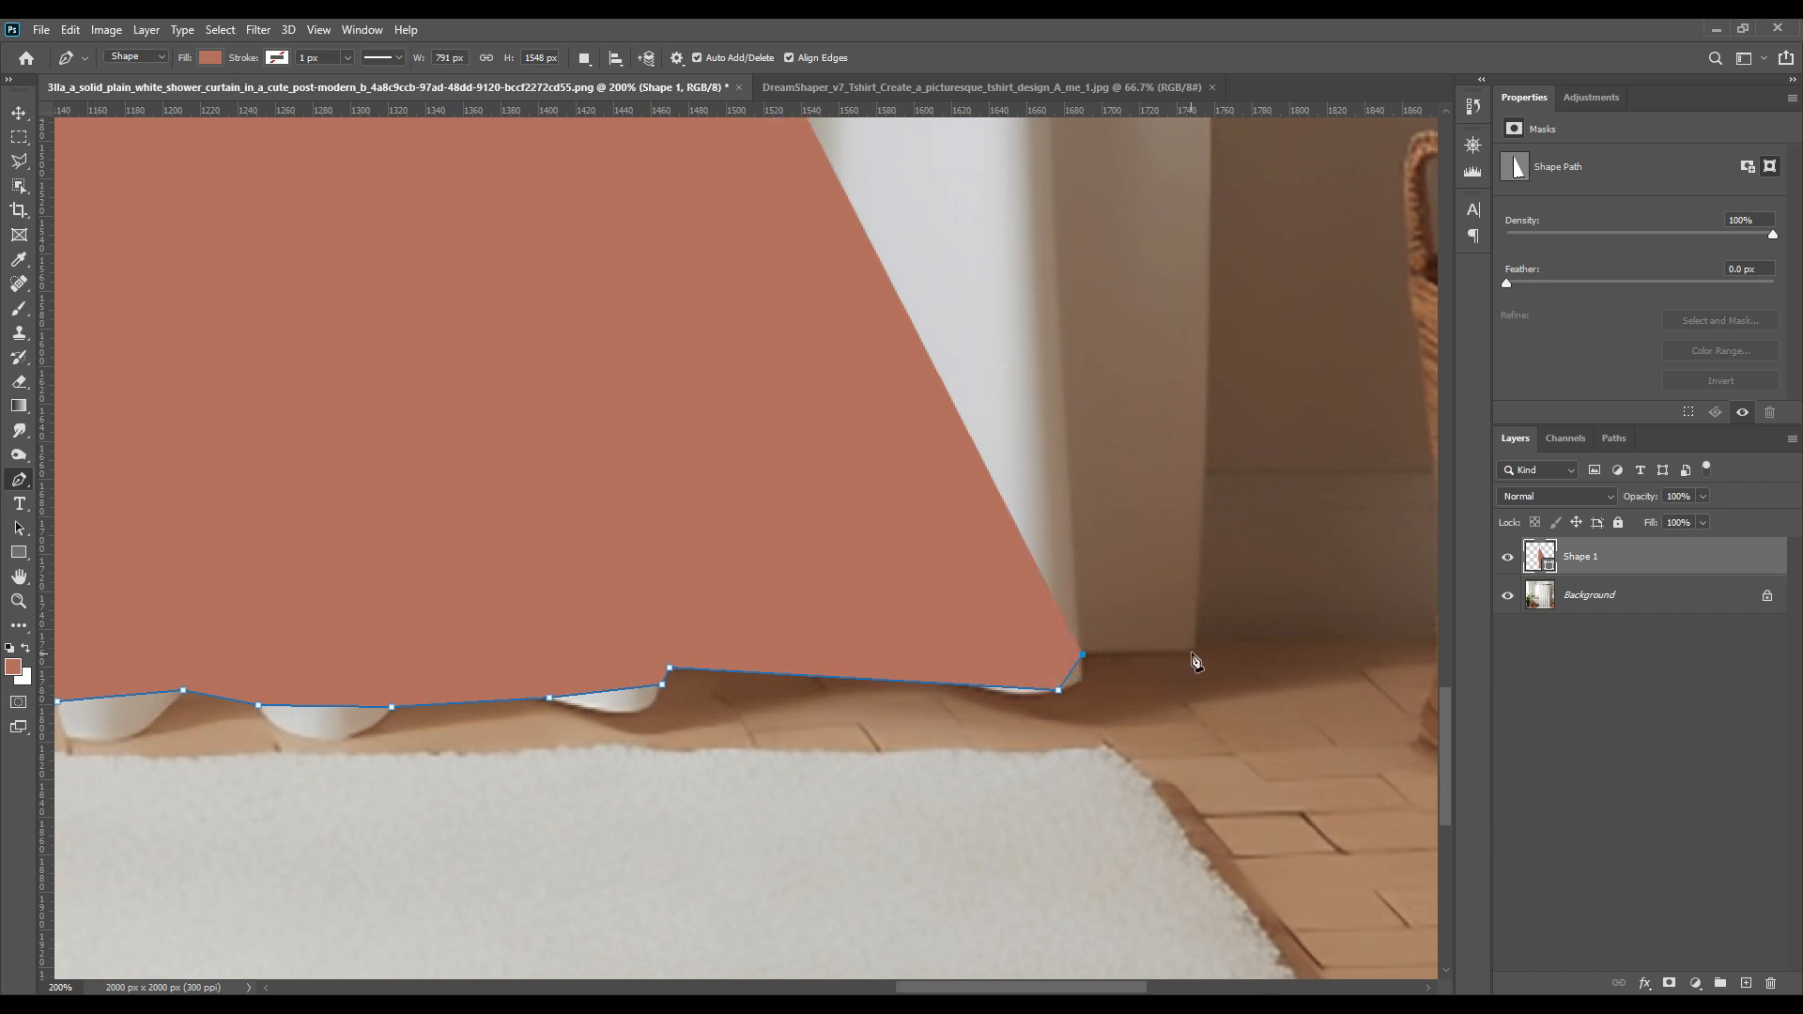
pyautogui.click(1194, 649)
# Step: Trace the curtain's right edge upward and place two anchor points around its upper-right corner
pyautogui.moveTo(1140, 575); pyautogui.dragTo(1106, 817)
pyautogui.moveTo(1083, 652); pyautogui.dragTo(1079, 858)
pyautogui.click(1132, 458)
pyautogui.moveTo(1087, 395); pyautogui.dragTo(1058, 696)
pyautogui.moveTo(1039, 482); pyautogui.dragTo(1043, 745)
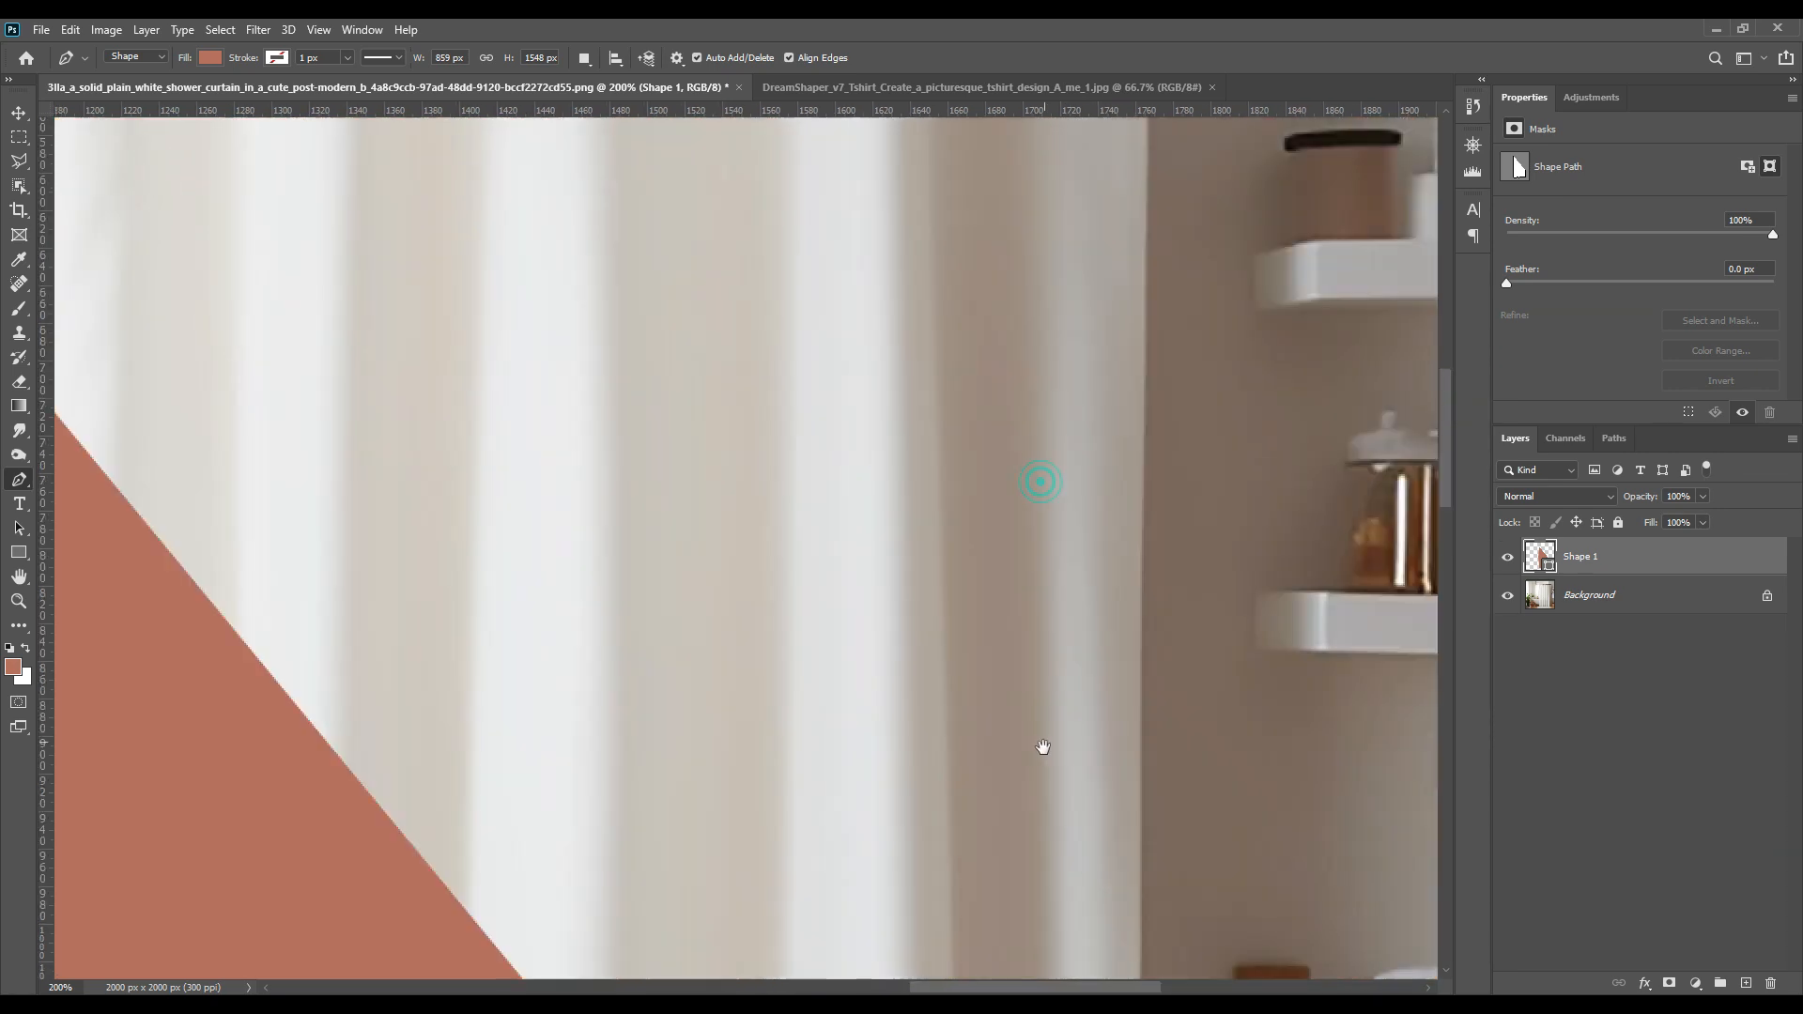
pyautogui.moveTo(1032, 612); pyautogui.dragTo(1030, 751)
pyautogui.click(1147, 390)
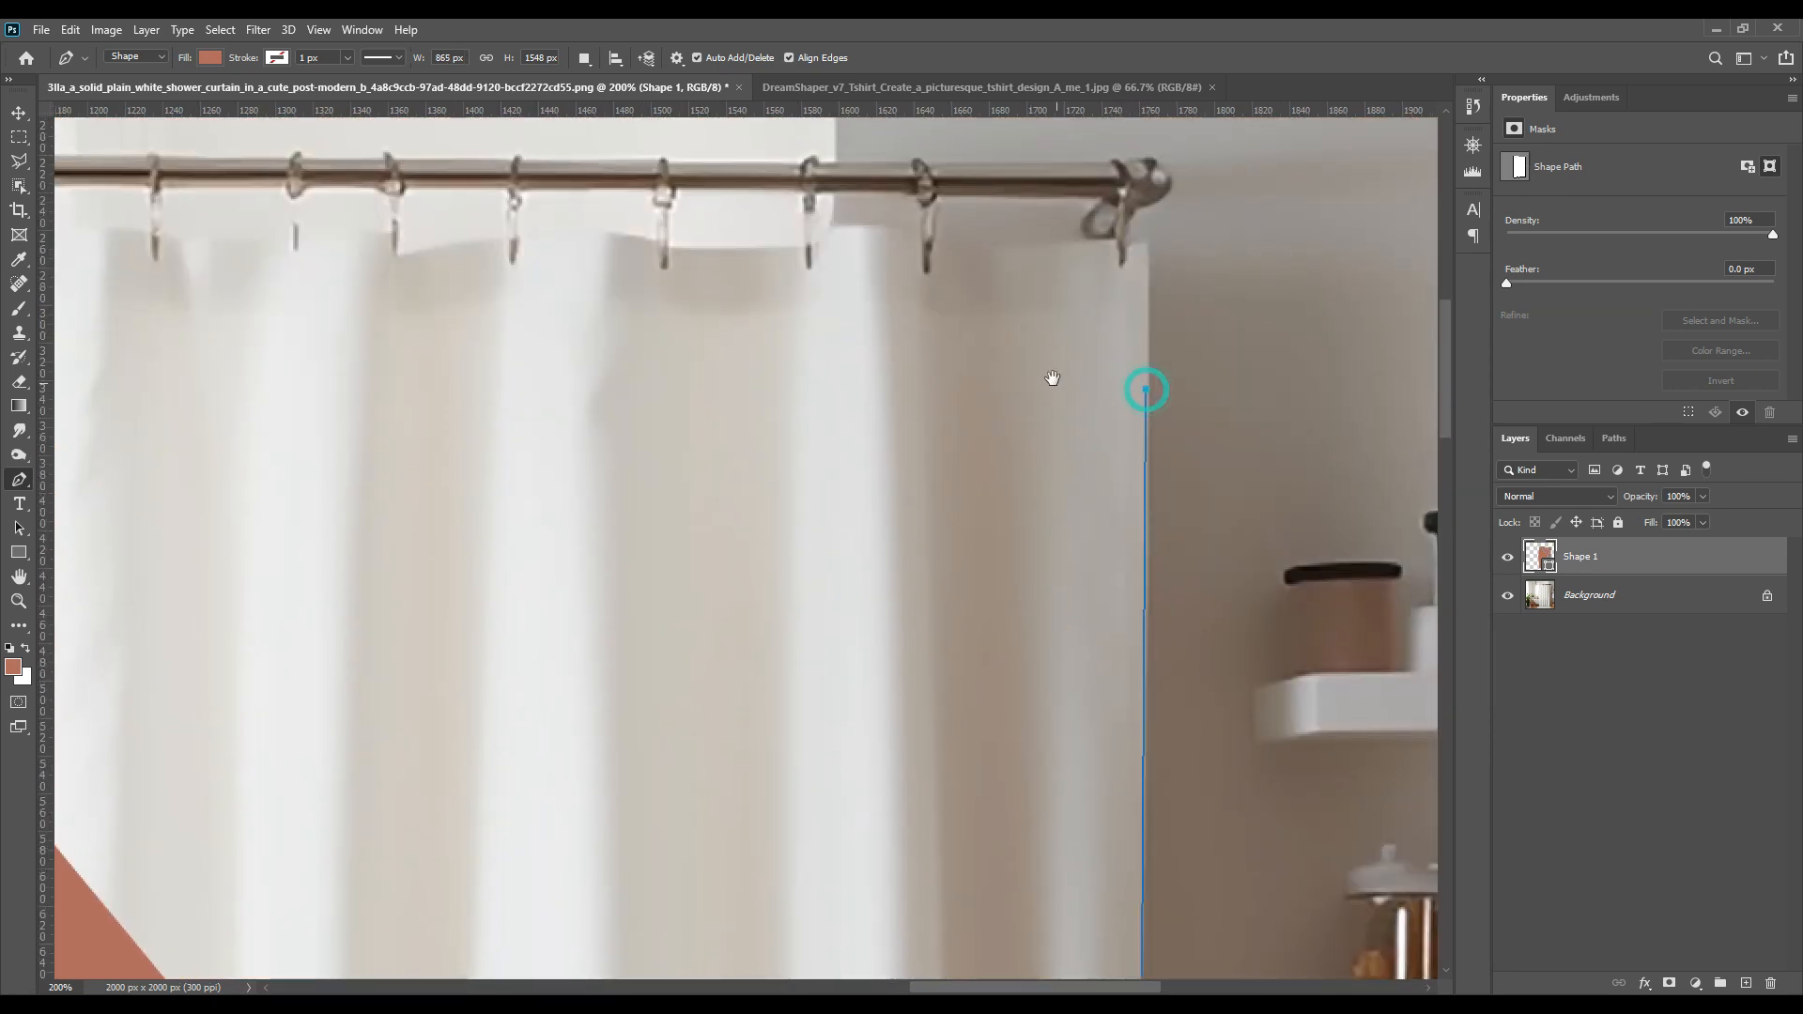
pyautogui.moveTo(1052, 378); pyautogui.dragTo(1033, 612)
pyautogui.click(1127, 485)
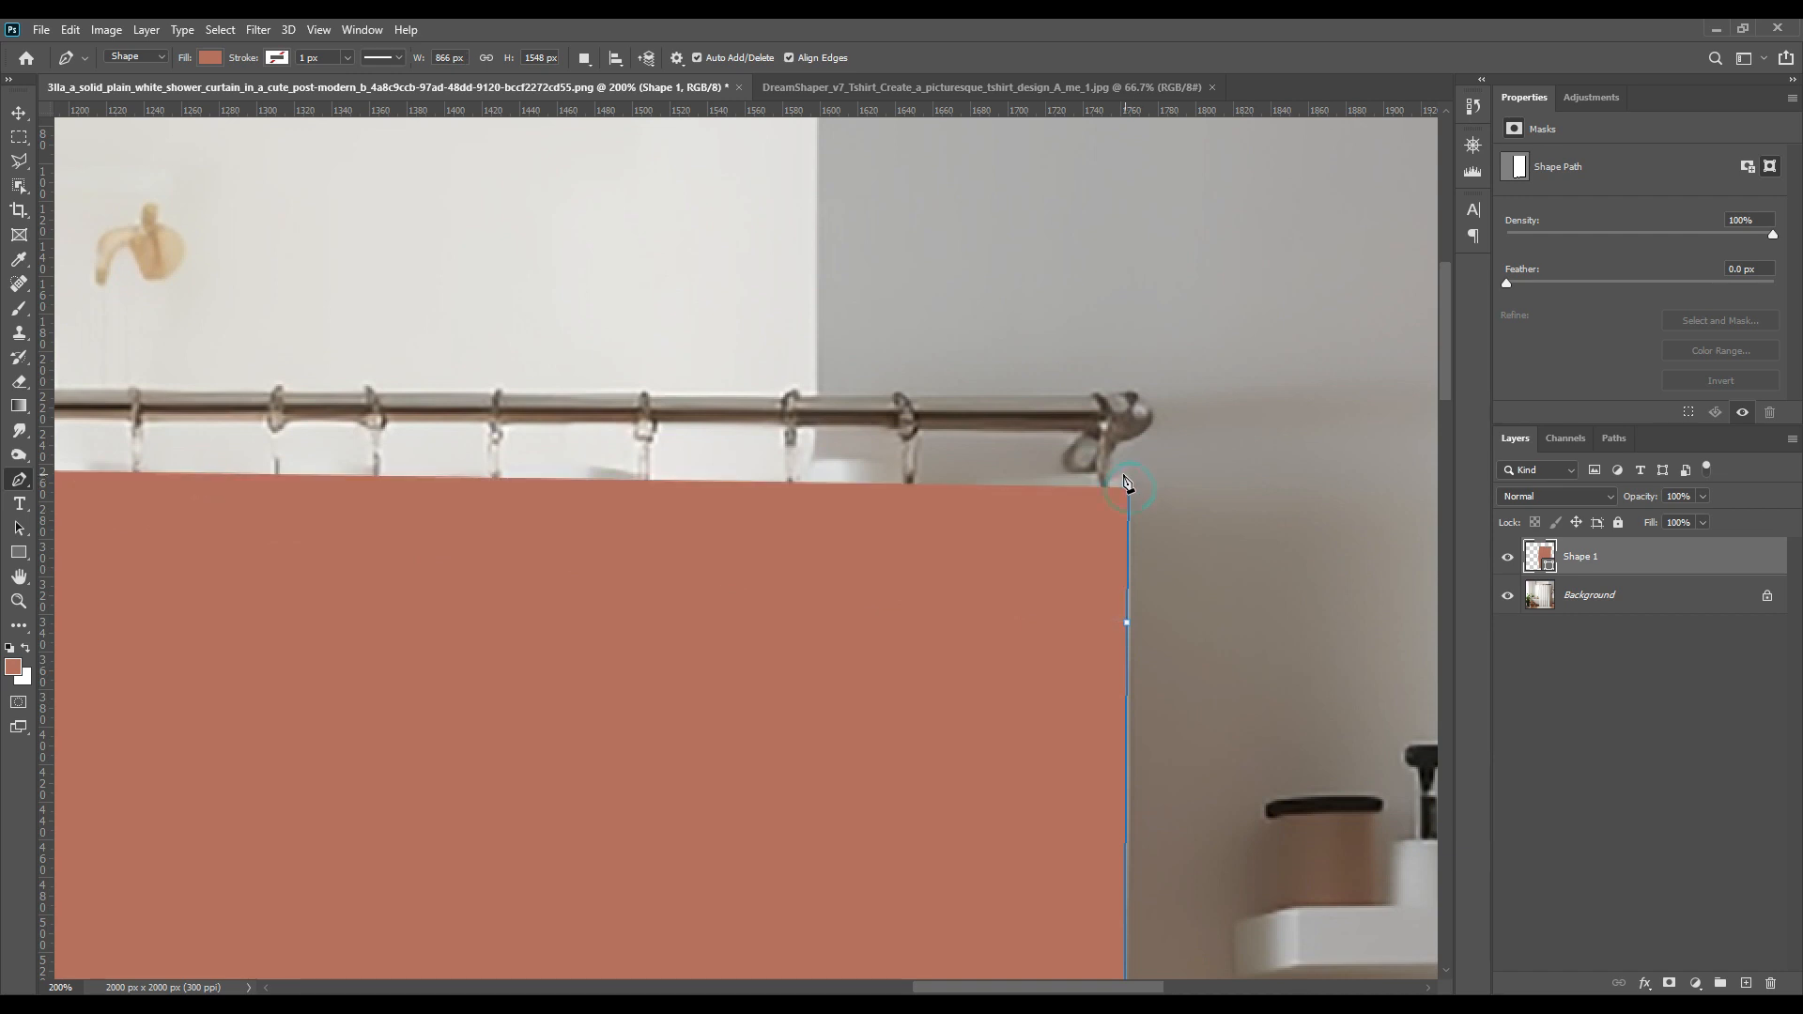
pyautogui.click(1117, 478)
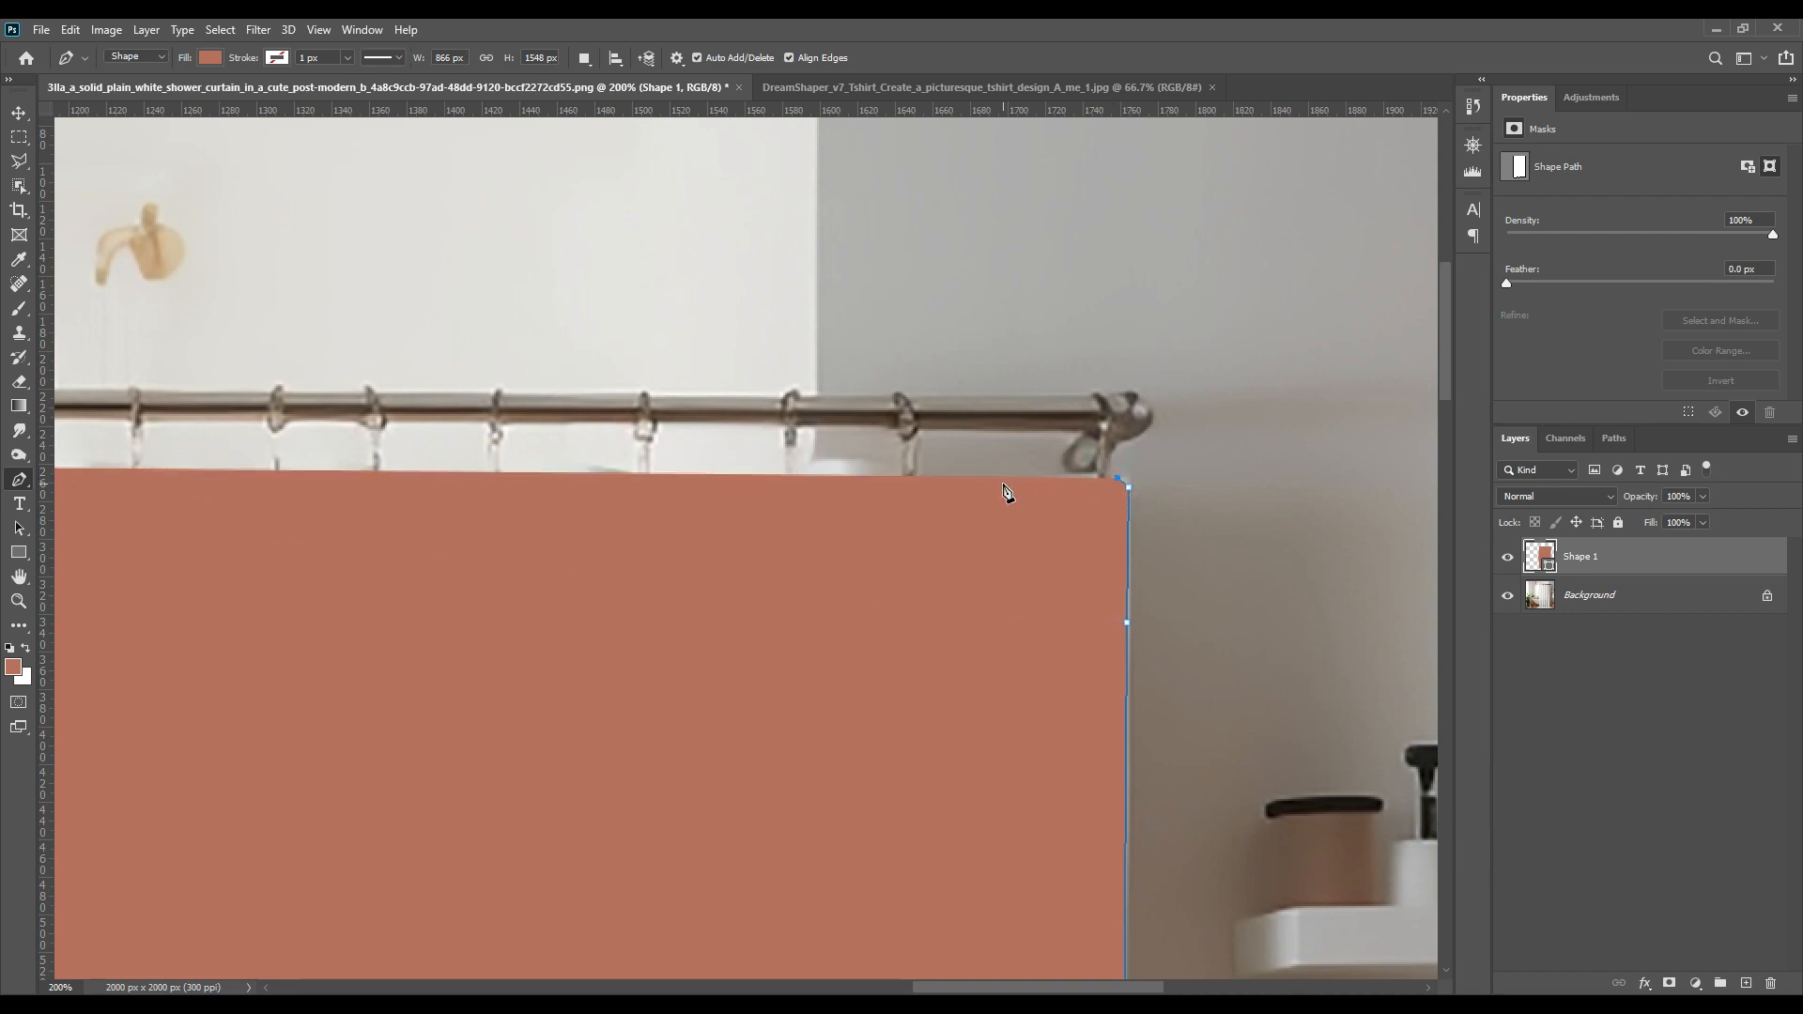
# Step: Set the shape layer's opacity to 0% and trace the top edge around the second and third hooks from the right
pyautogui.moveTo(1640, 499); pyautogui.dragTo(1370, 522)
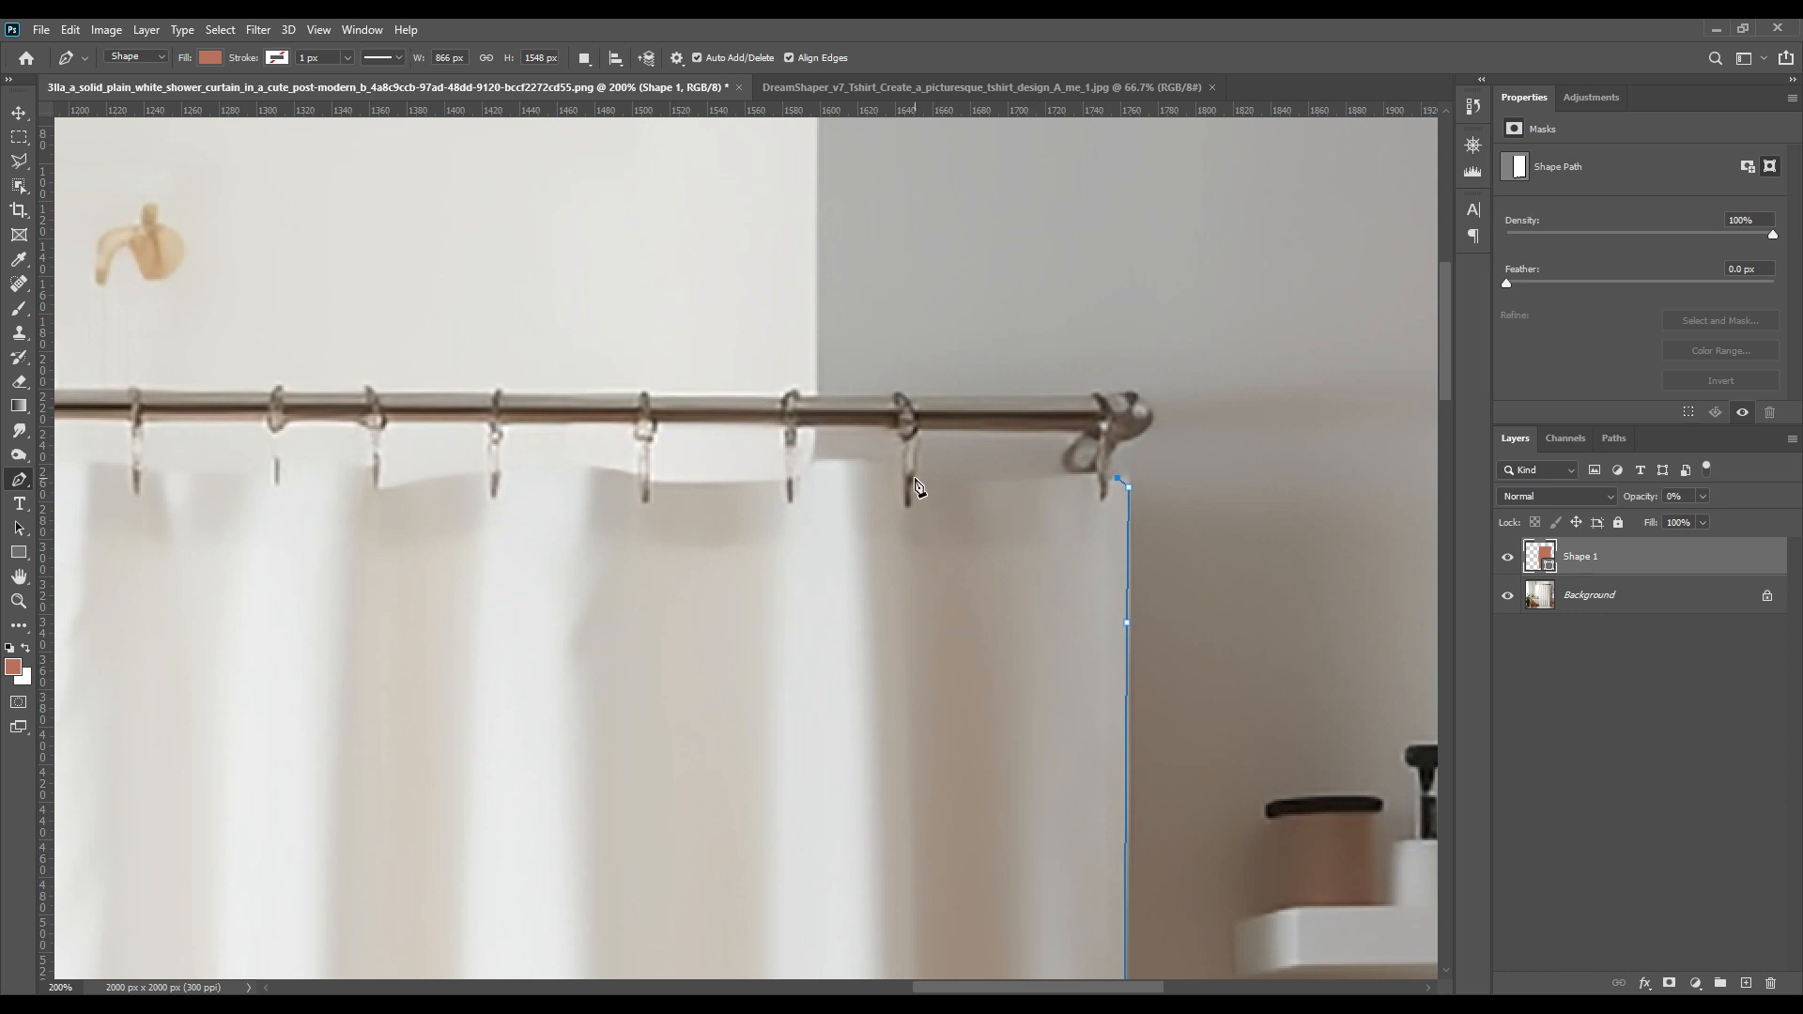
pyautogui.click(914, 478)
pyautogui.click(908, 506)
pyautogui.click(899, 469)
pyautogui.click(792, 477)
pyautogui.click(789, 501)
pyautogui.click(787, 479)
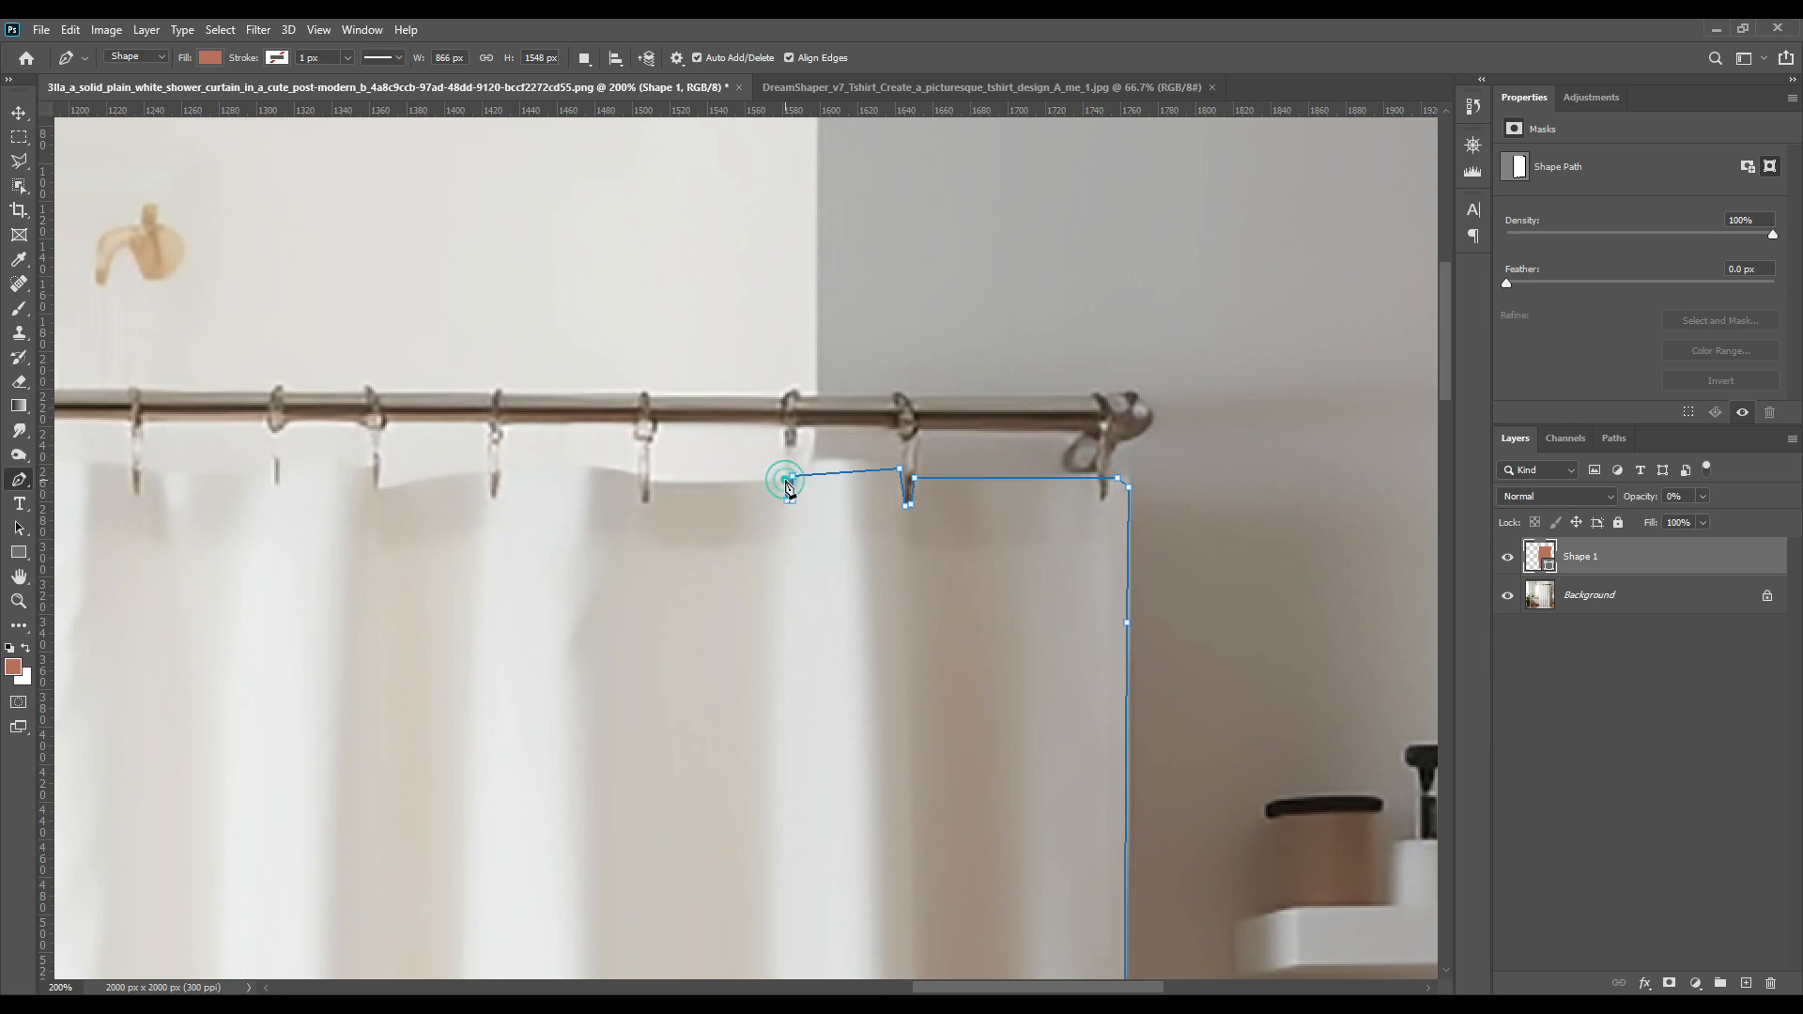
# Step: Continue the path along the top edge, notching it around the fourth and fifth hooks from the right
pyautogui.click(650, 480)
pyautogui.click(647, 500)
pyautogui.click(636, 473)
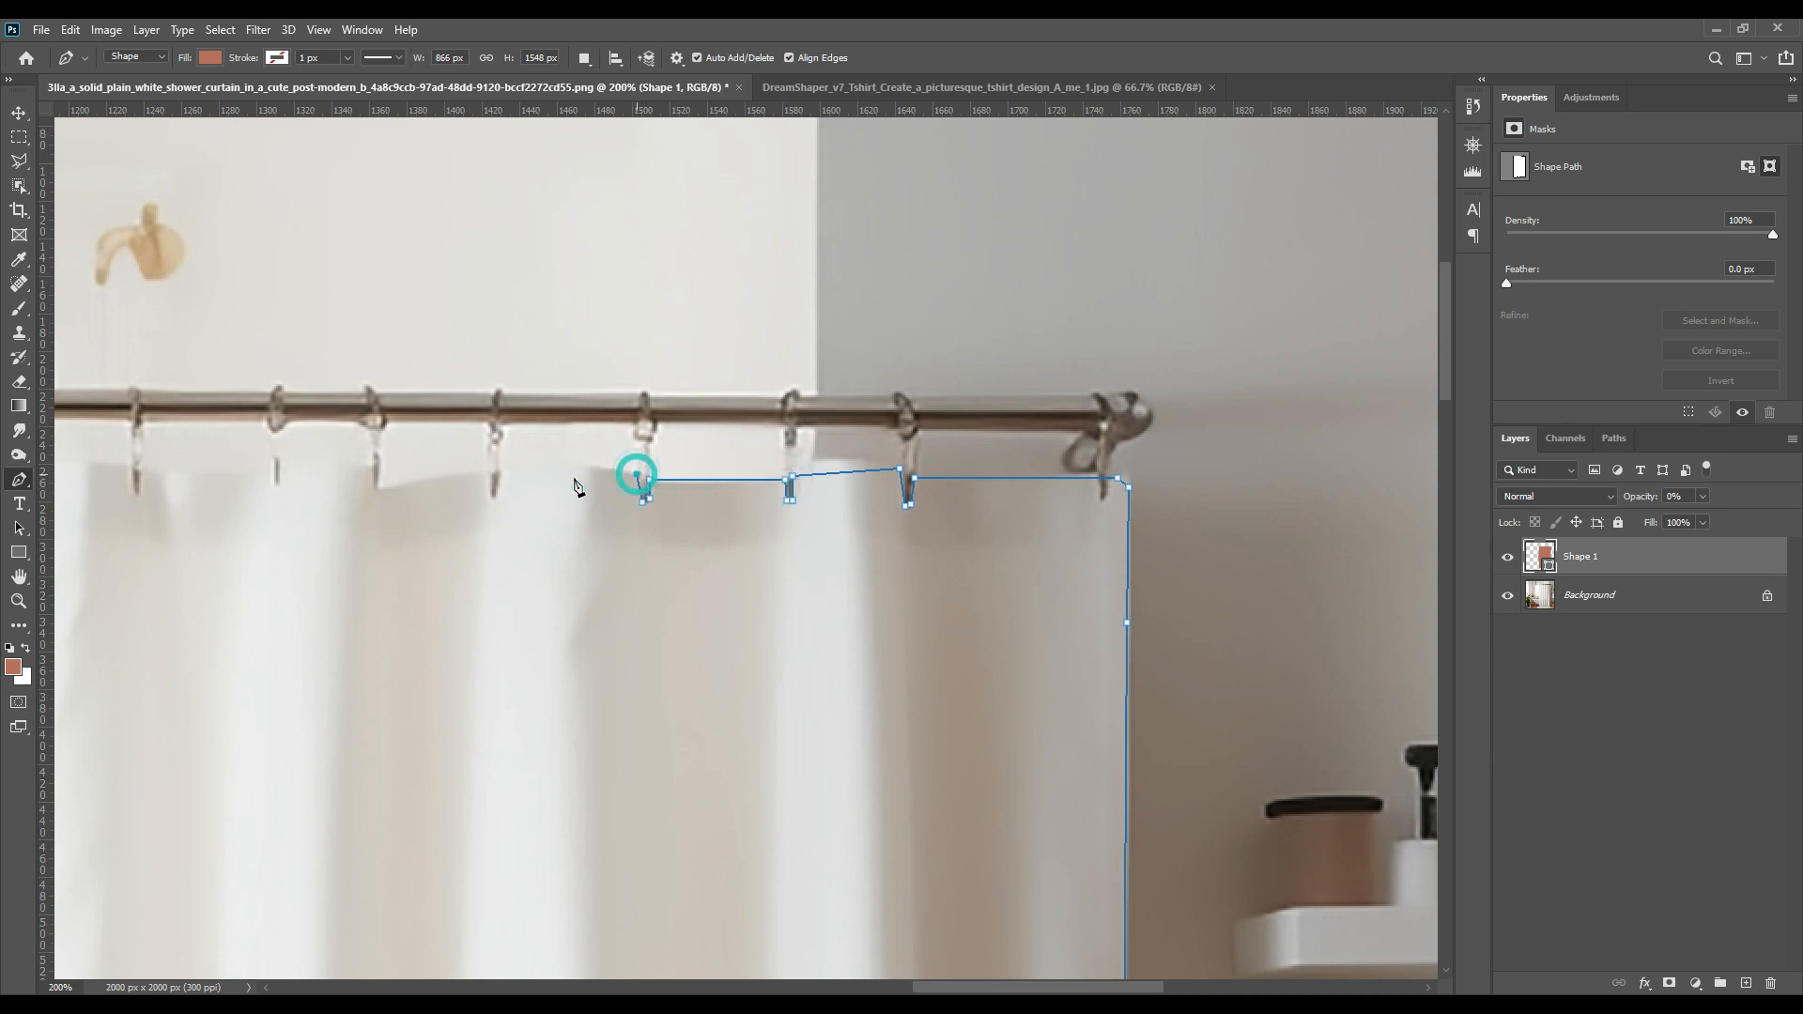
pyautogui.click(503, 468)
pyautogui.click(493, 496)
pyautogui.click(486, 475)
# Step: Extend the top-edge path around the sixth and seventh hooks from the right
pyautogui.click(378, 488)
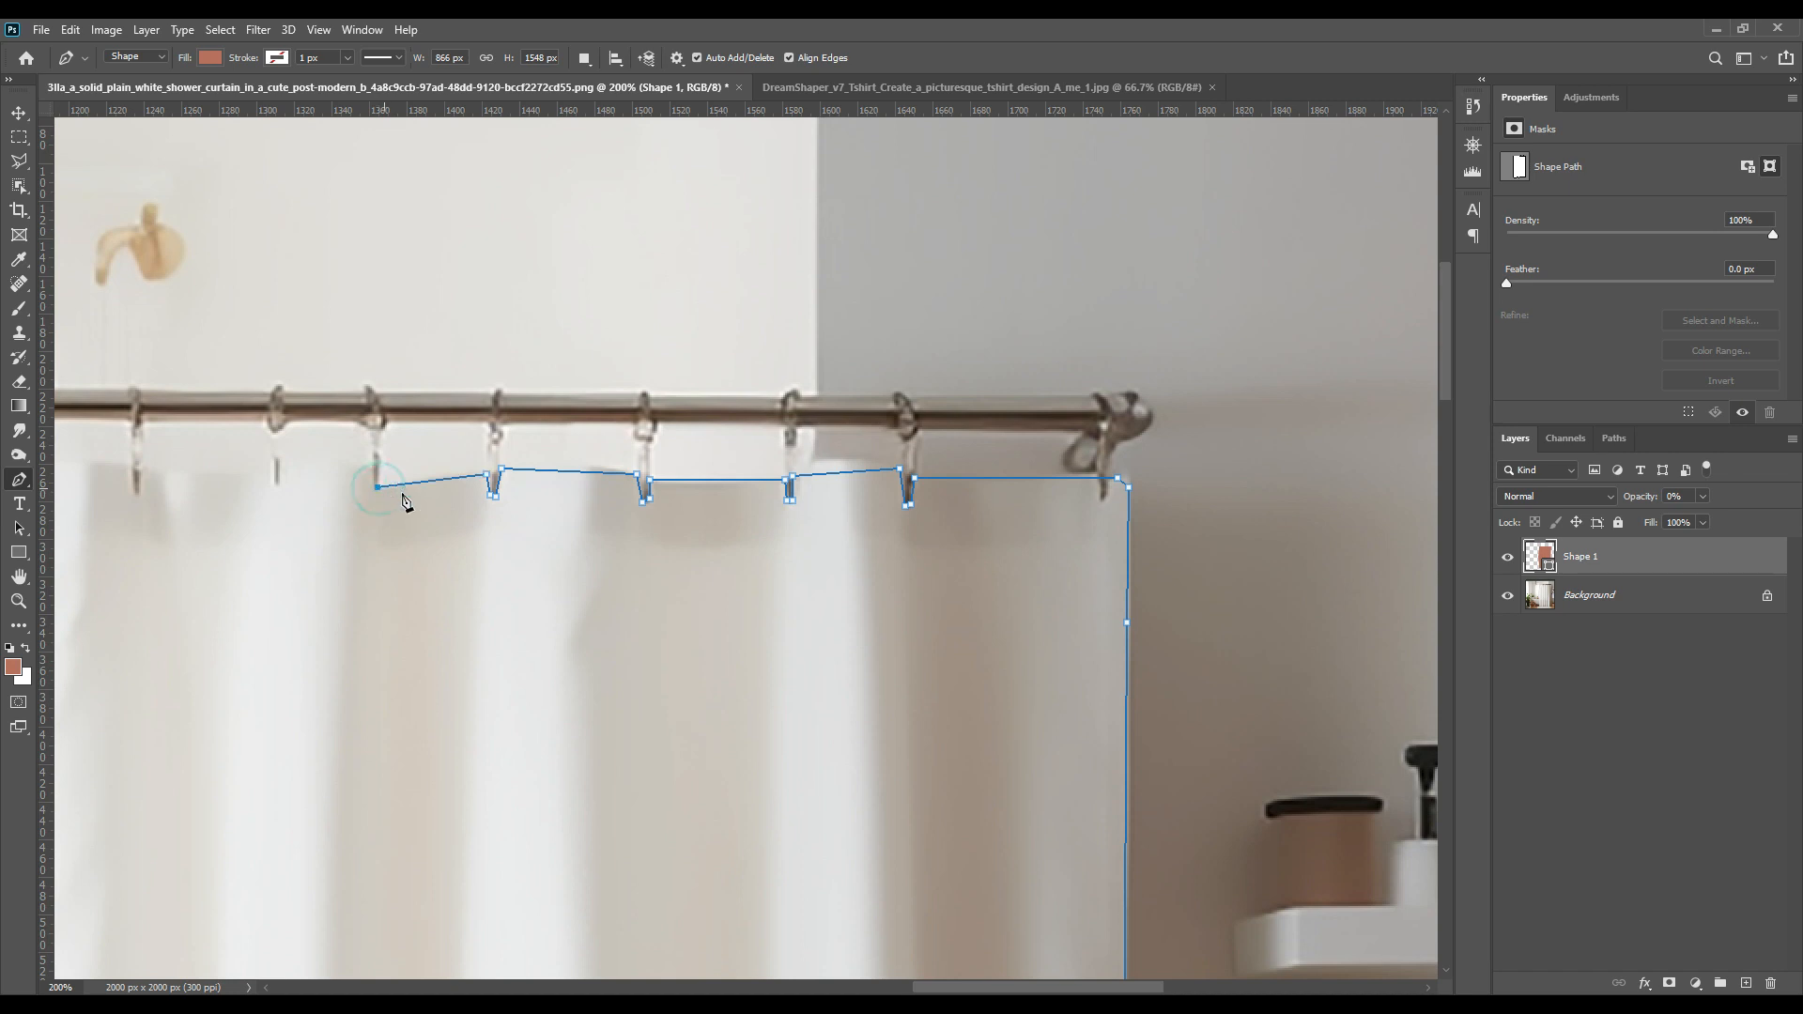
pyautogui.moveTo(418, 516); pyautogui.dragTo(826, 551)
pyautogui.click(784, 504)
pyautogui.click(691, 503)
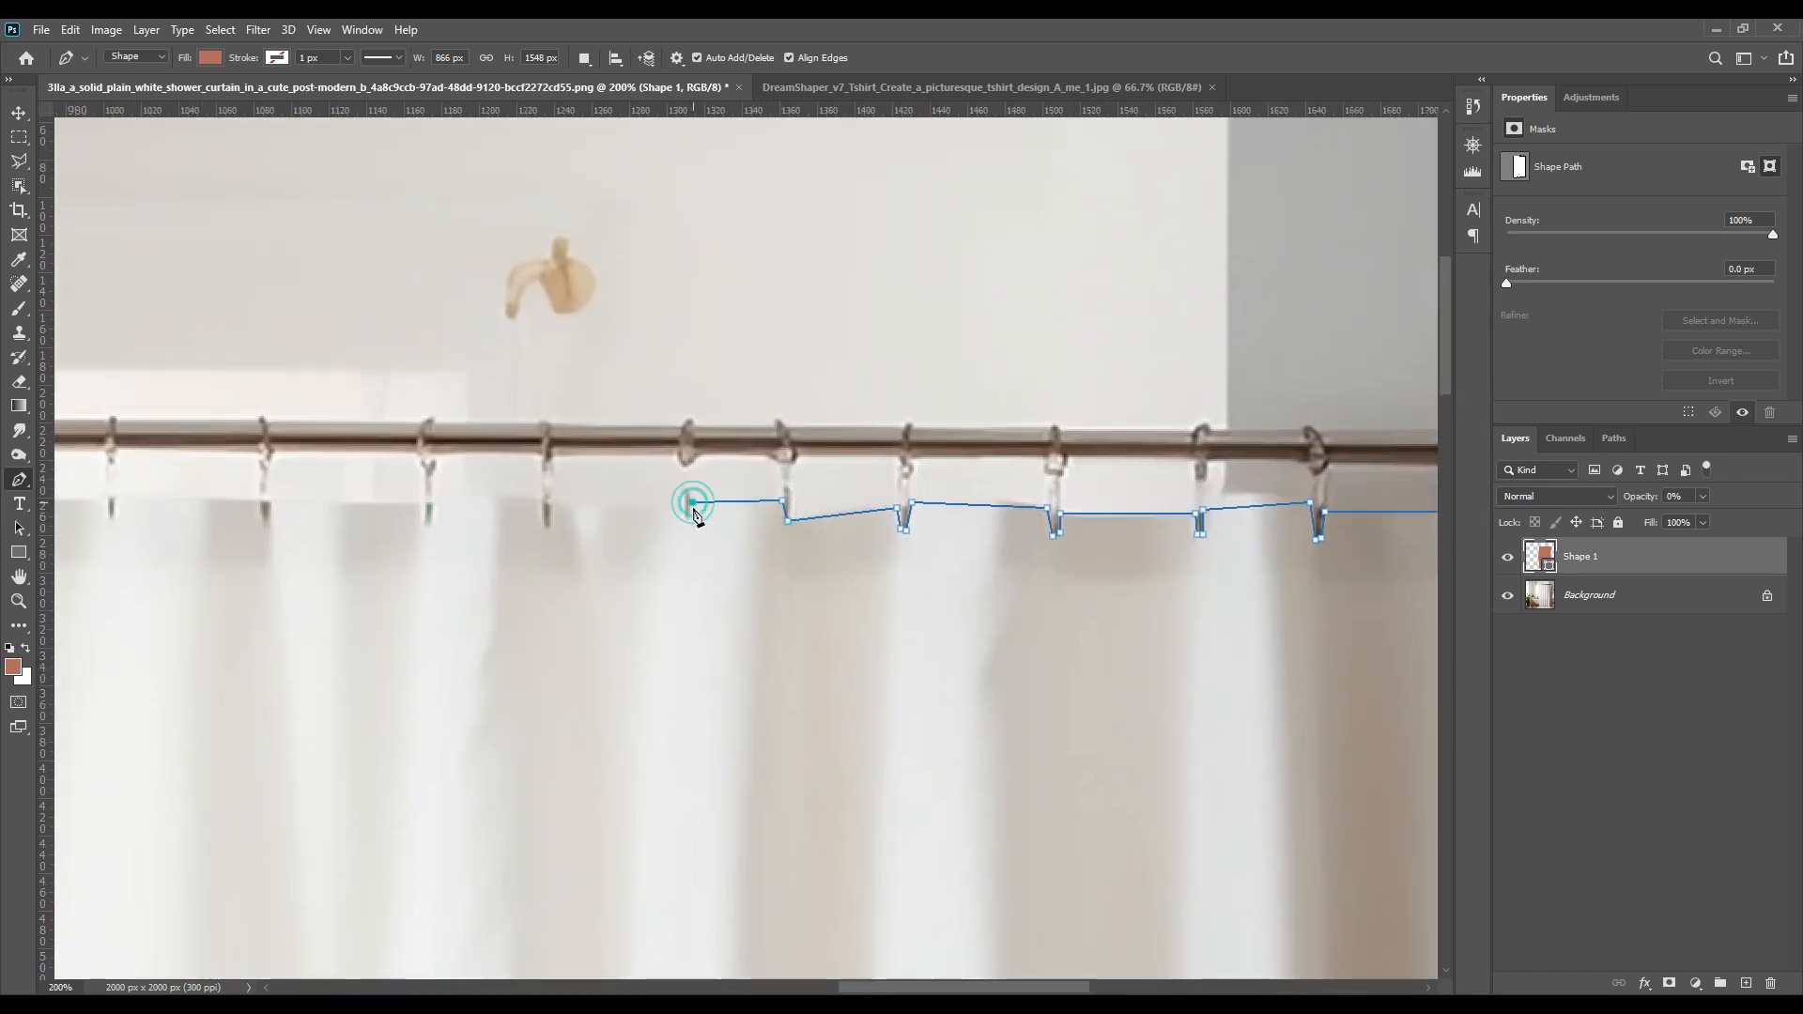
pyautogui.click(687, 515)
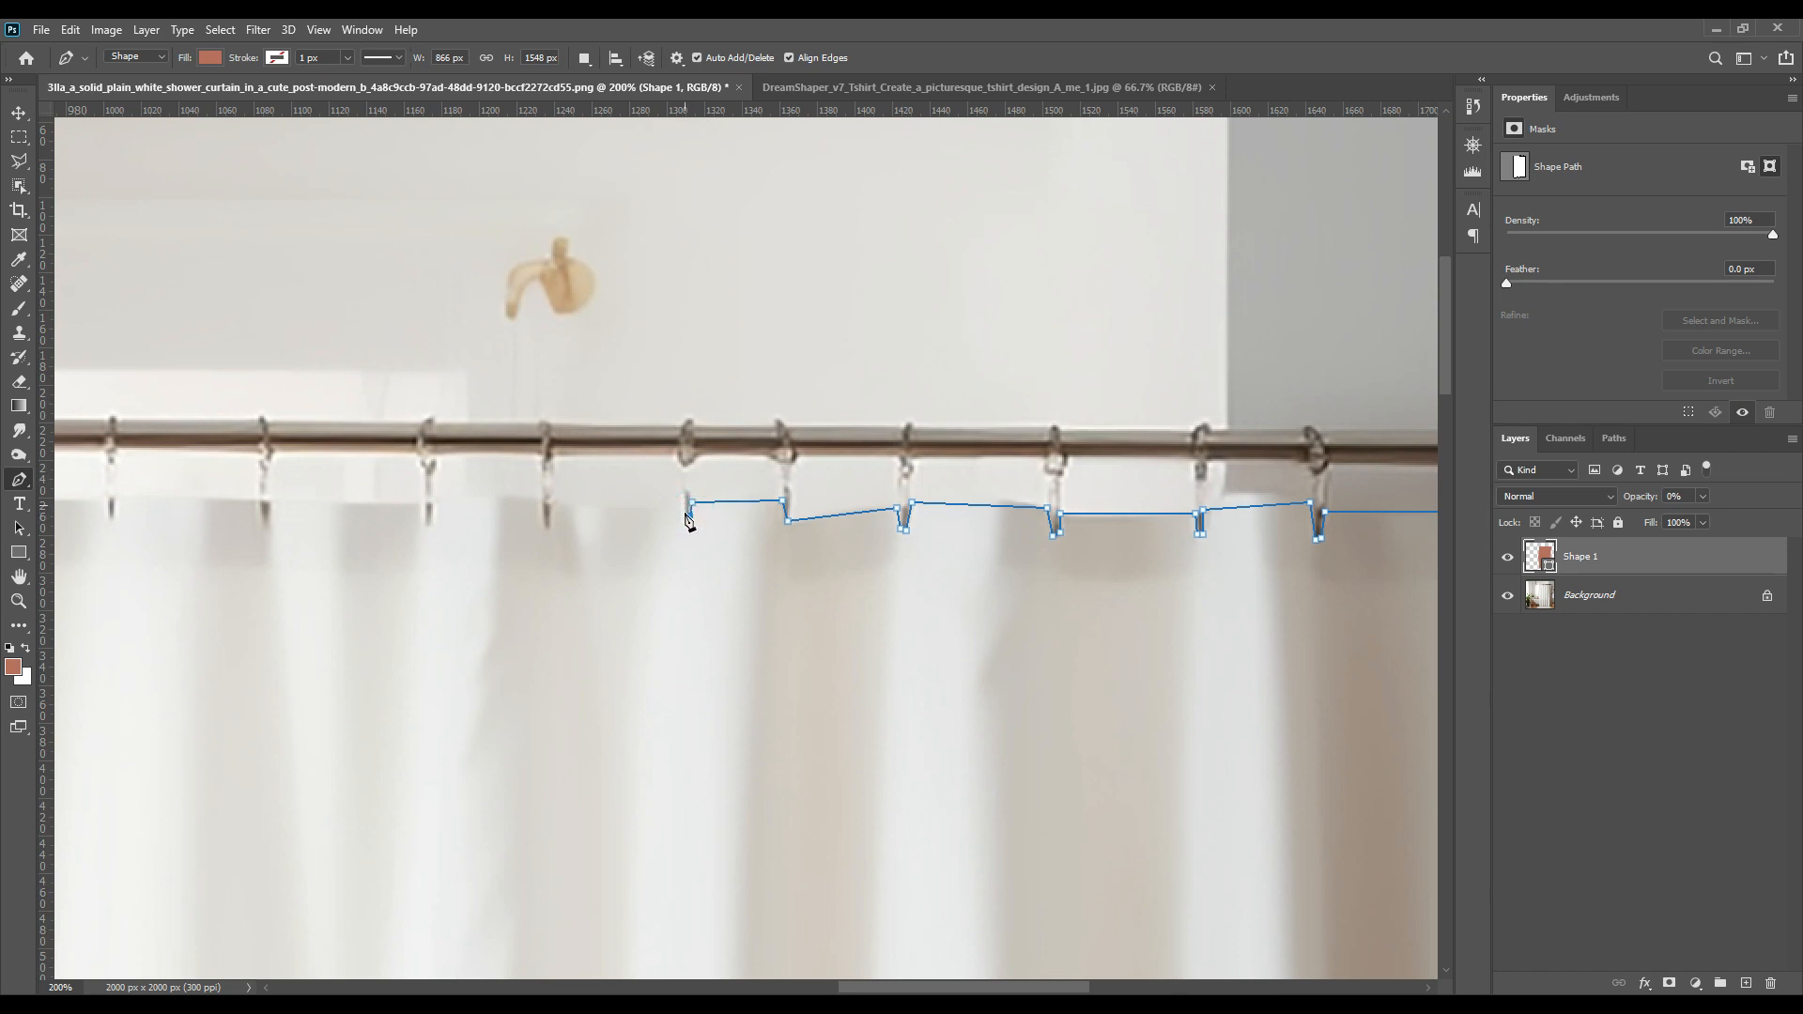
pyautogui.click(681, 504)
# Step: Trace the top edge around the eighth and ninth hooks from the right, cutting each hook out with a small notch
pyautogui.click(553, 504)
pyautogui.click(549, 525)
pyautogui.click(544, 524)
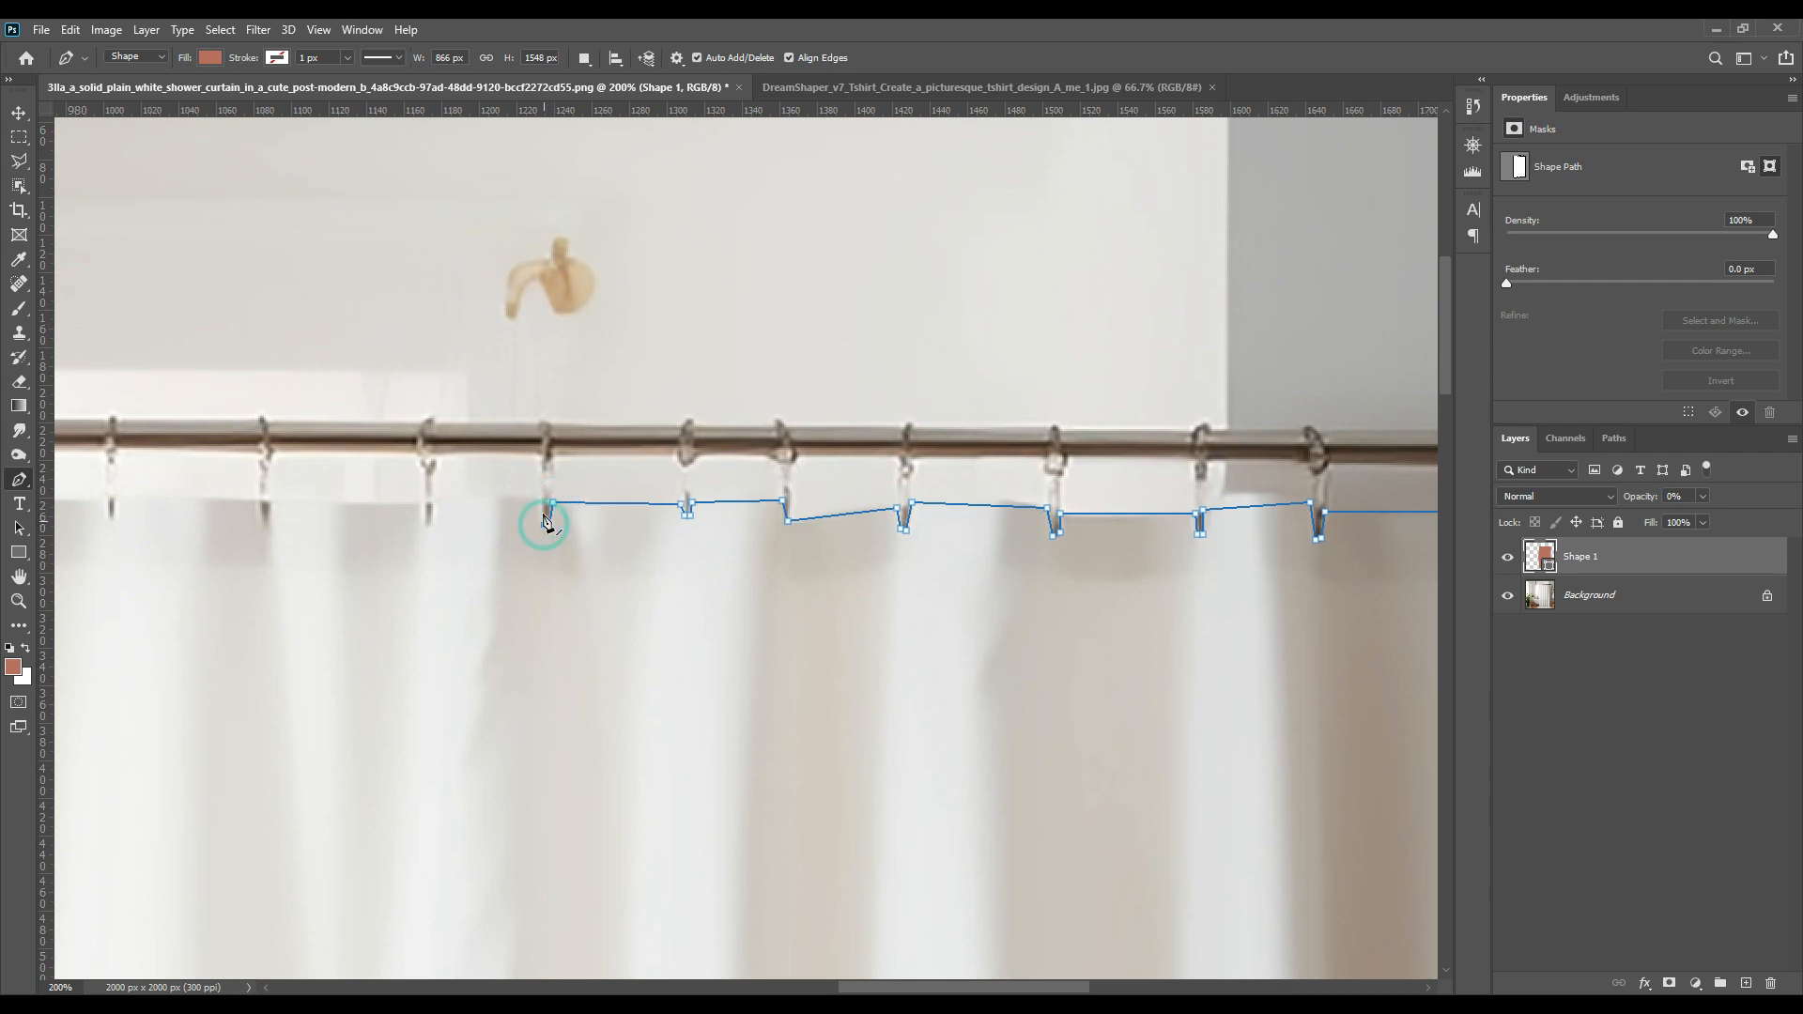
pyautogui.click(543, 503)
pyautogui.click(432, 501)
pyautogui.click(429, 521)
pyautogui.click(427, 522)
pyautogui.click(423, 503)
# Step: Trace around the three leftmost hooks and close the path at the curtain's upper-left corner
pyautogui.click(268, 501)
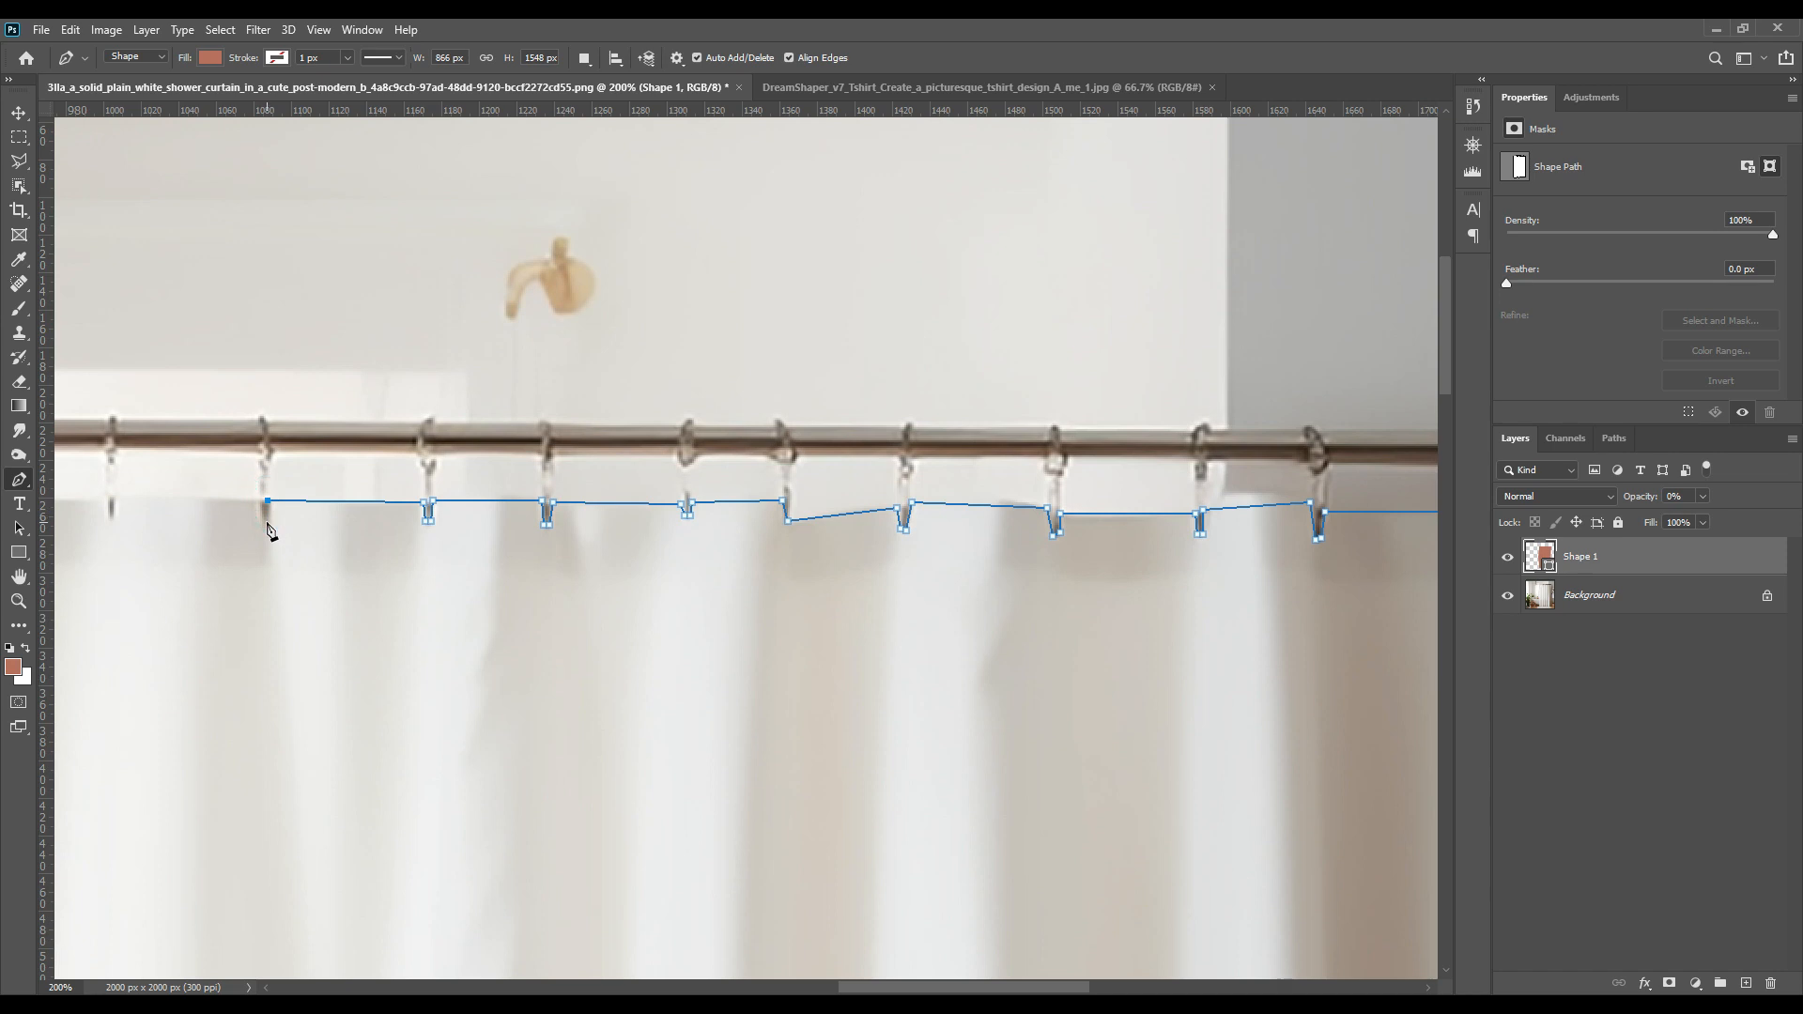
pyautogui.click(264, 523)
pyautogui.click(254, 499)
pyautogui.moveTo(181, 572); pyautogui.dragTo(550, 583)
pyautogui.click(481, 510)
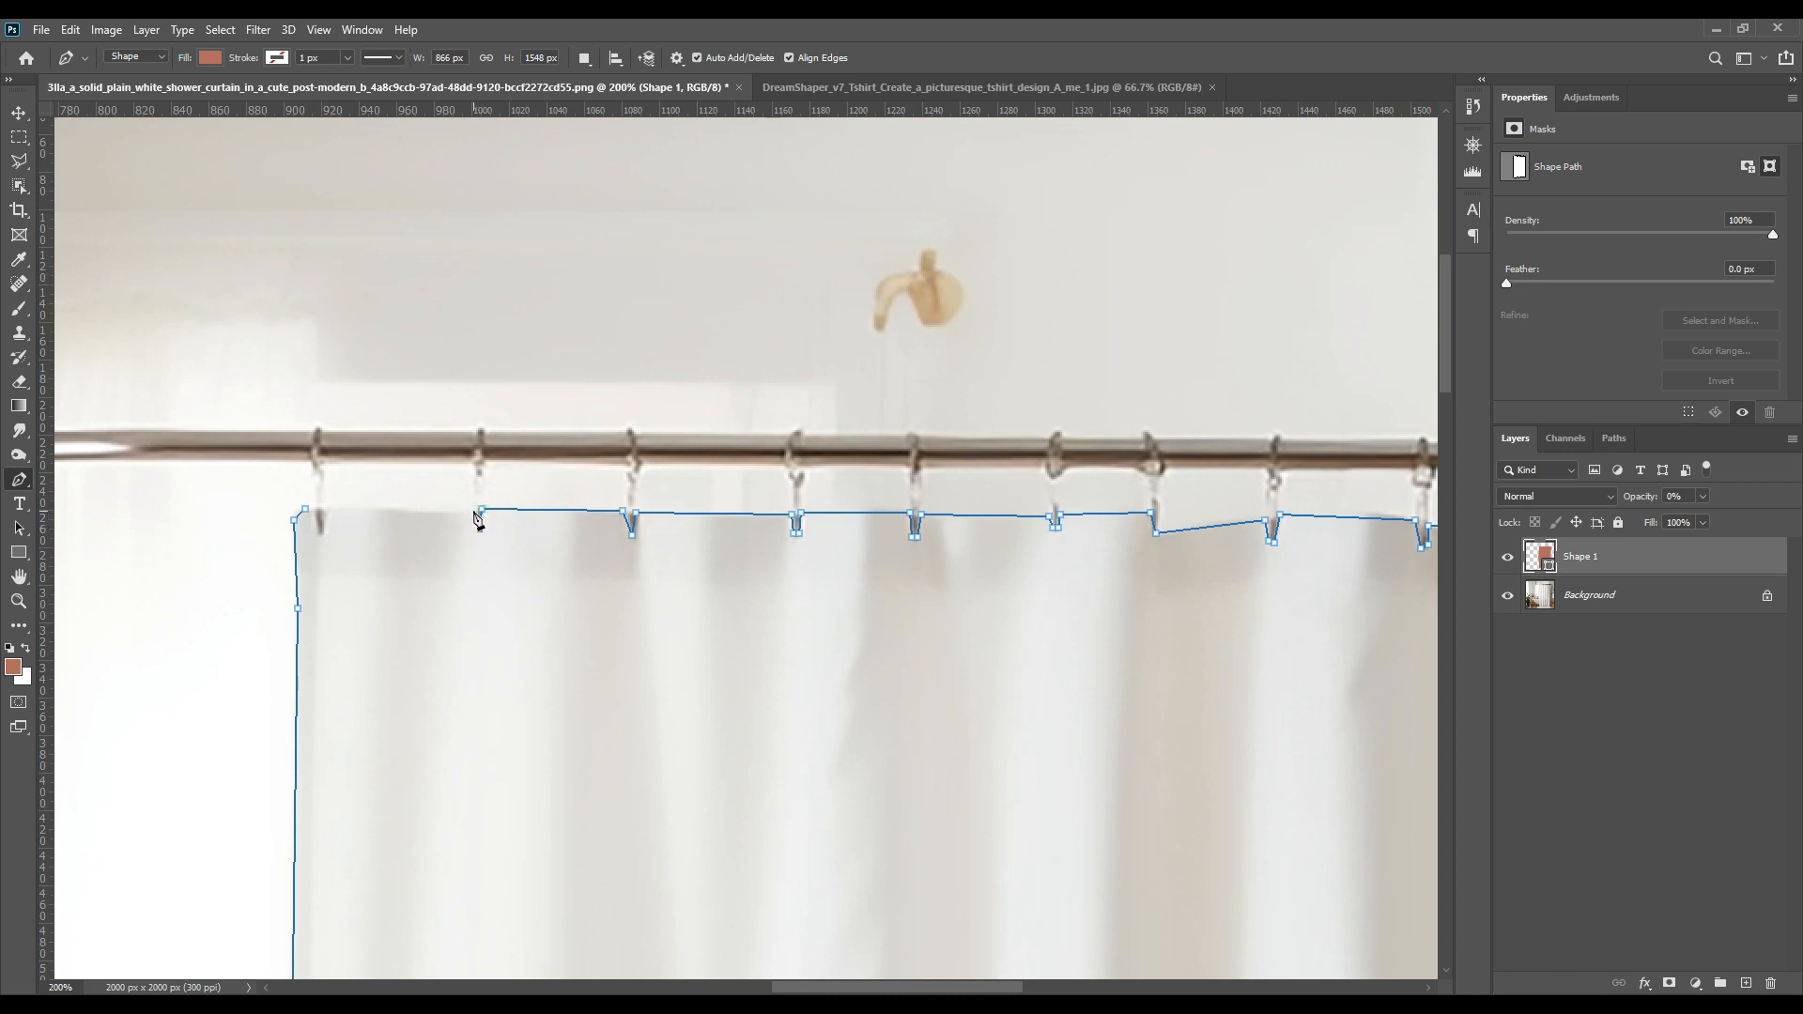
pyautogui.click(475, 511)
pyautogui.click(324, 511)
pyautogui.click(322, 534)
pyautogui.click(314, 512)
# Step: Refine the curtain's upper-left corner and the leftmost hook's notch with the Add Anchor Point tool
pyautogui.hotkey('ctrl', '+')
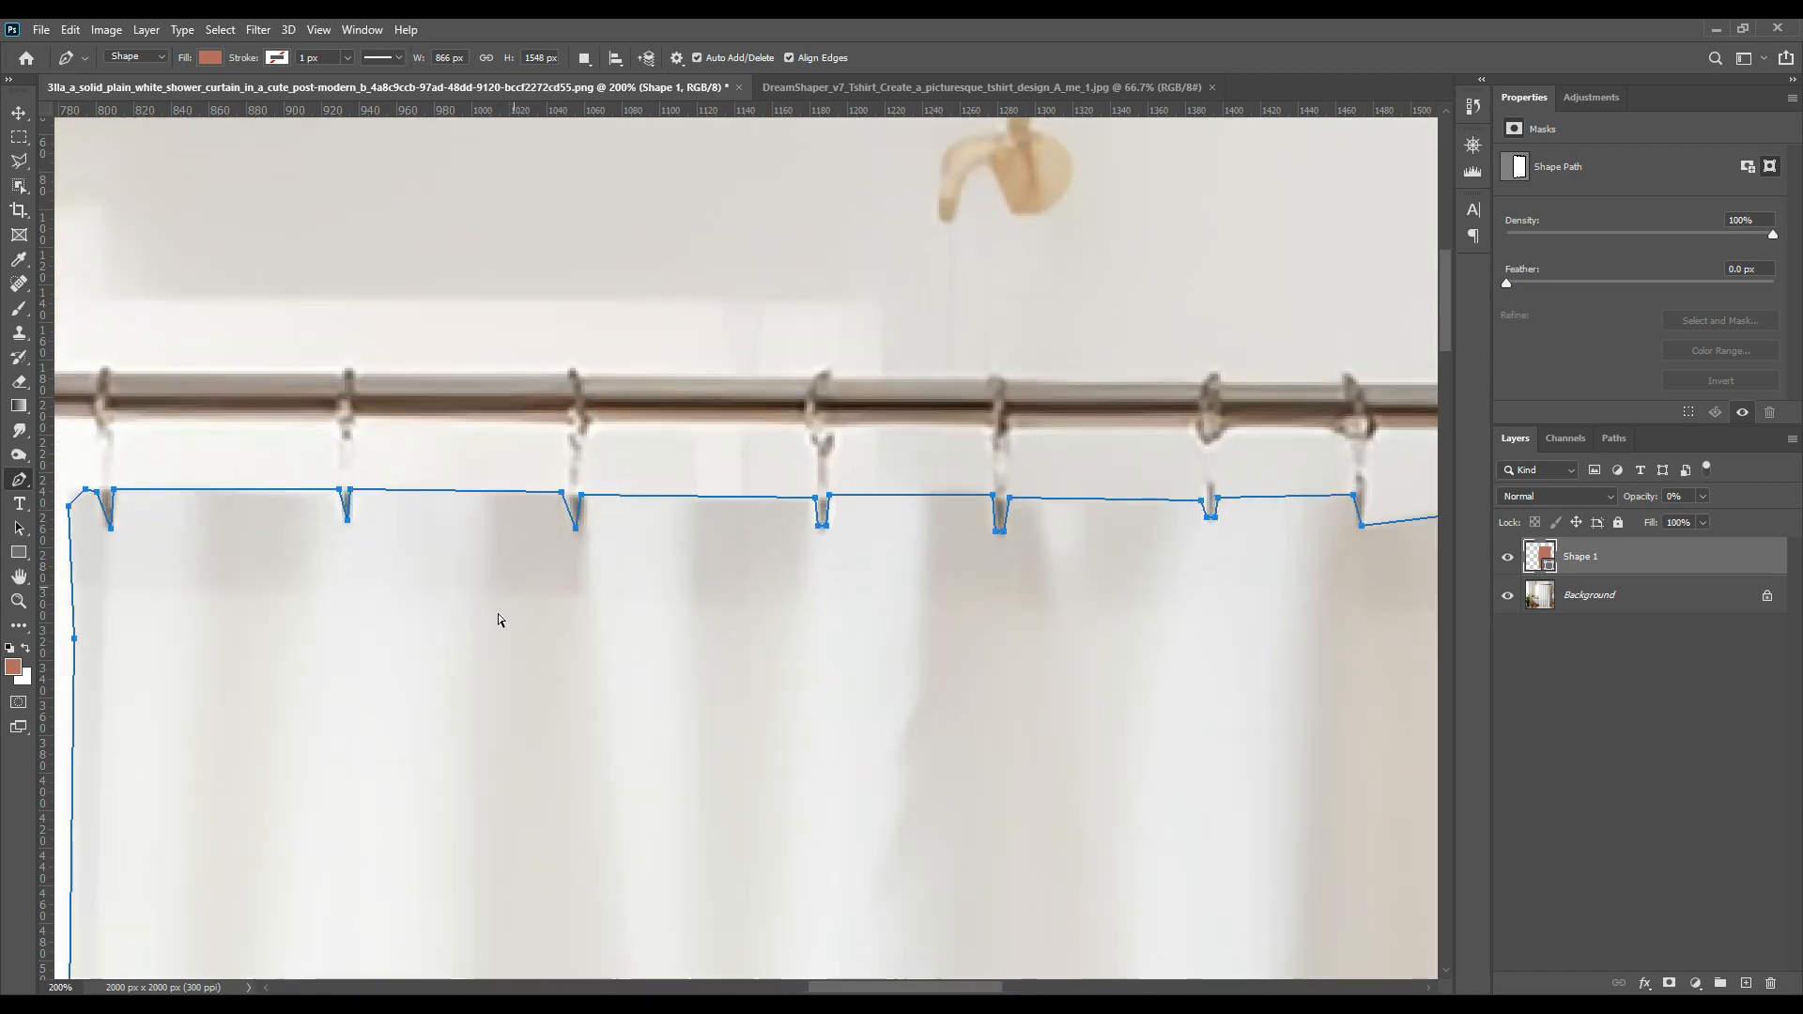
pyautogui.moveTo(273, 660); pyautogui.dragTo(833, 606)
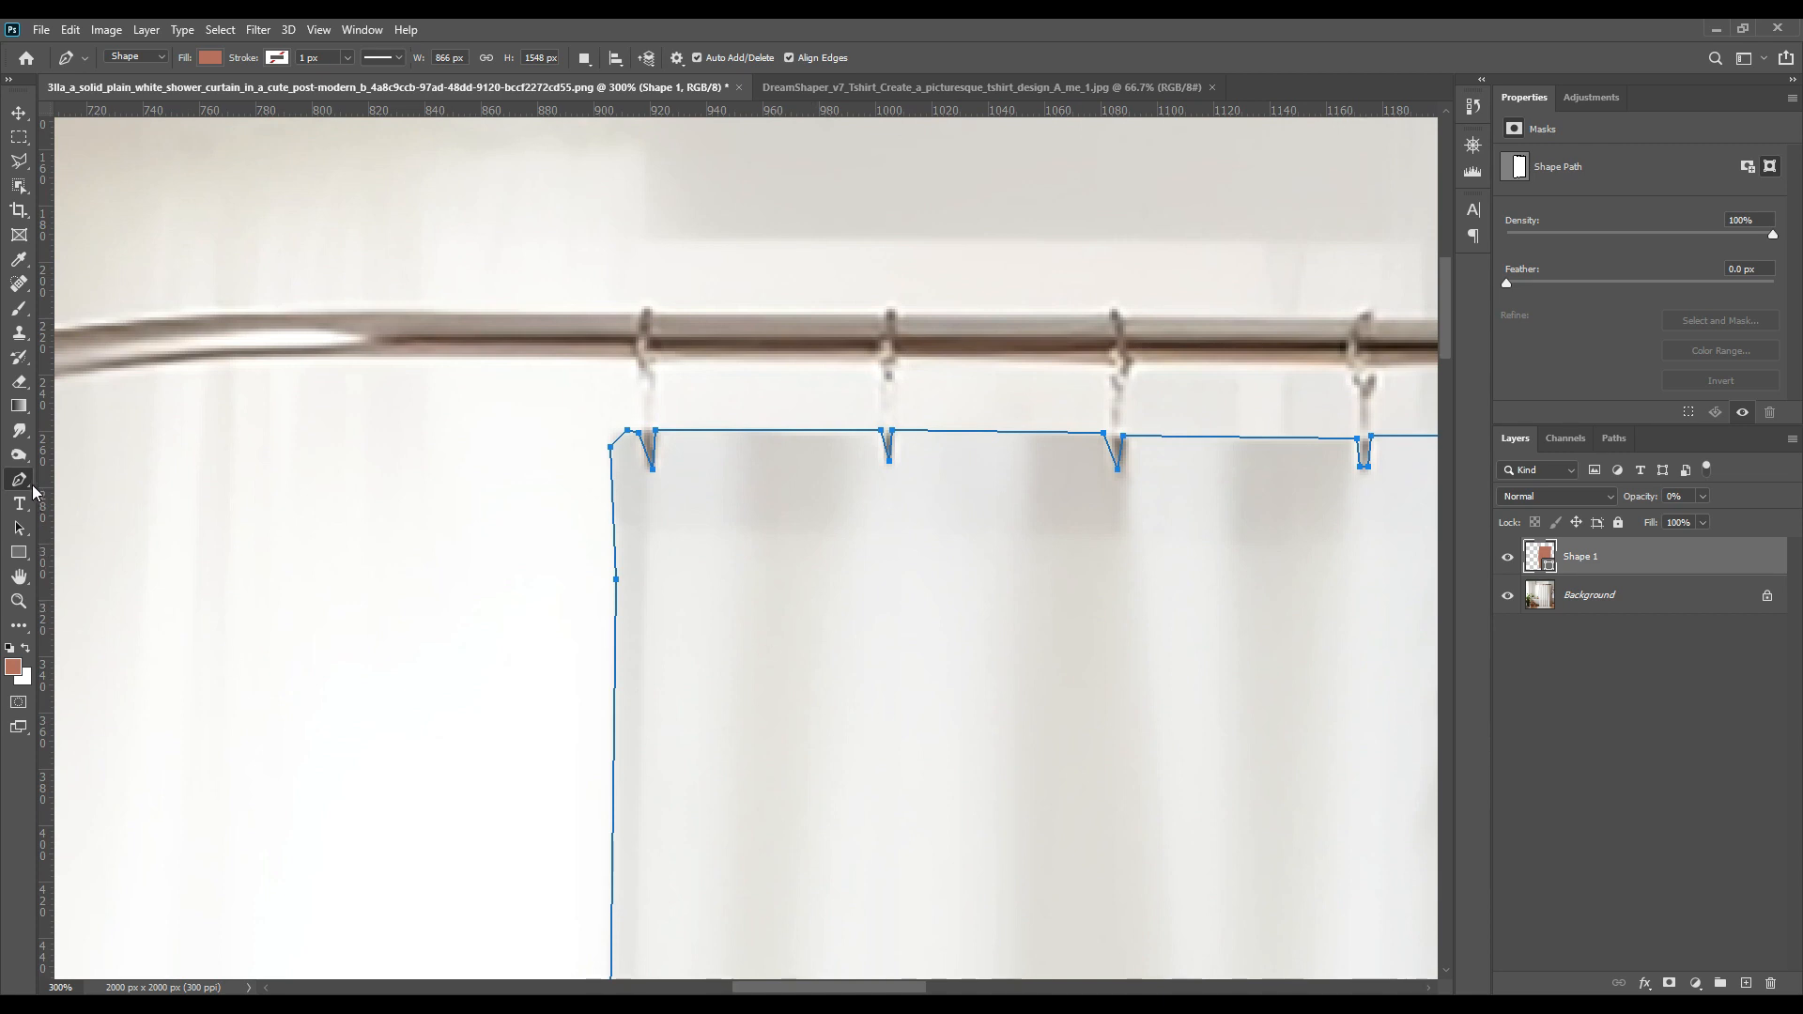
pyautogui.click(19, 479)
pyautogui.click(79, 538)
pyautogui.click(618, 438)
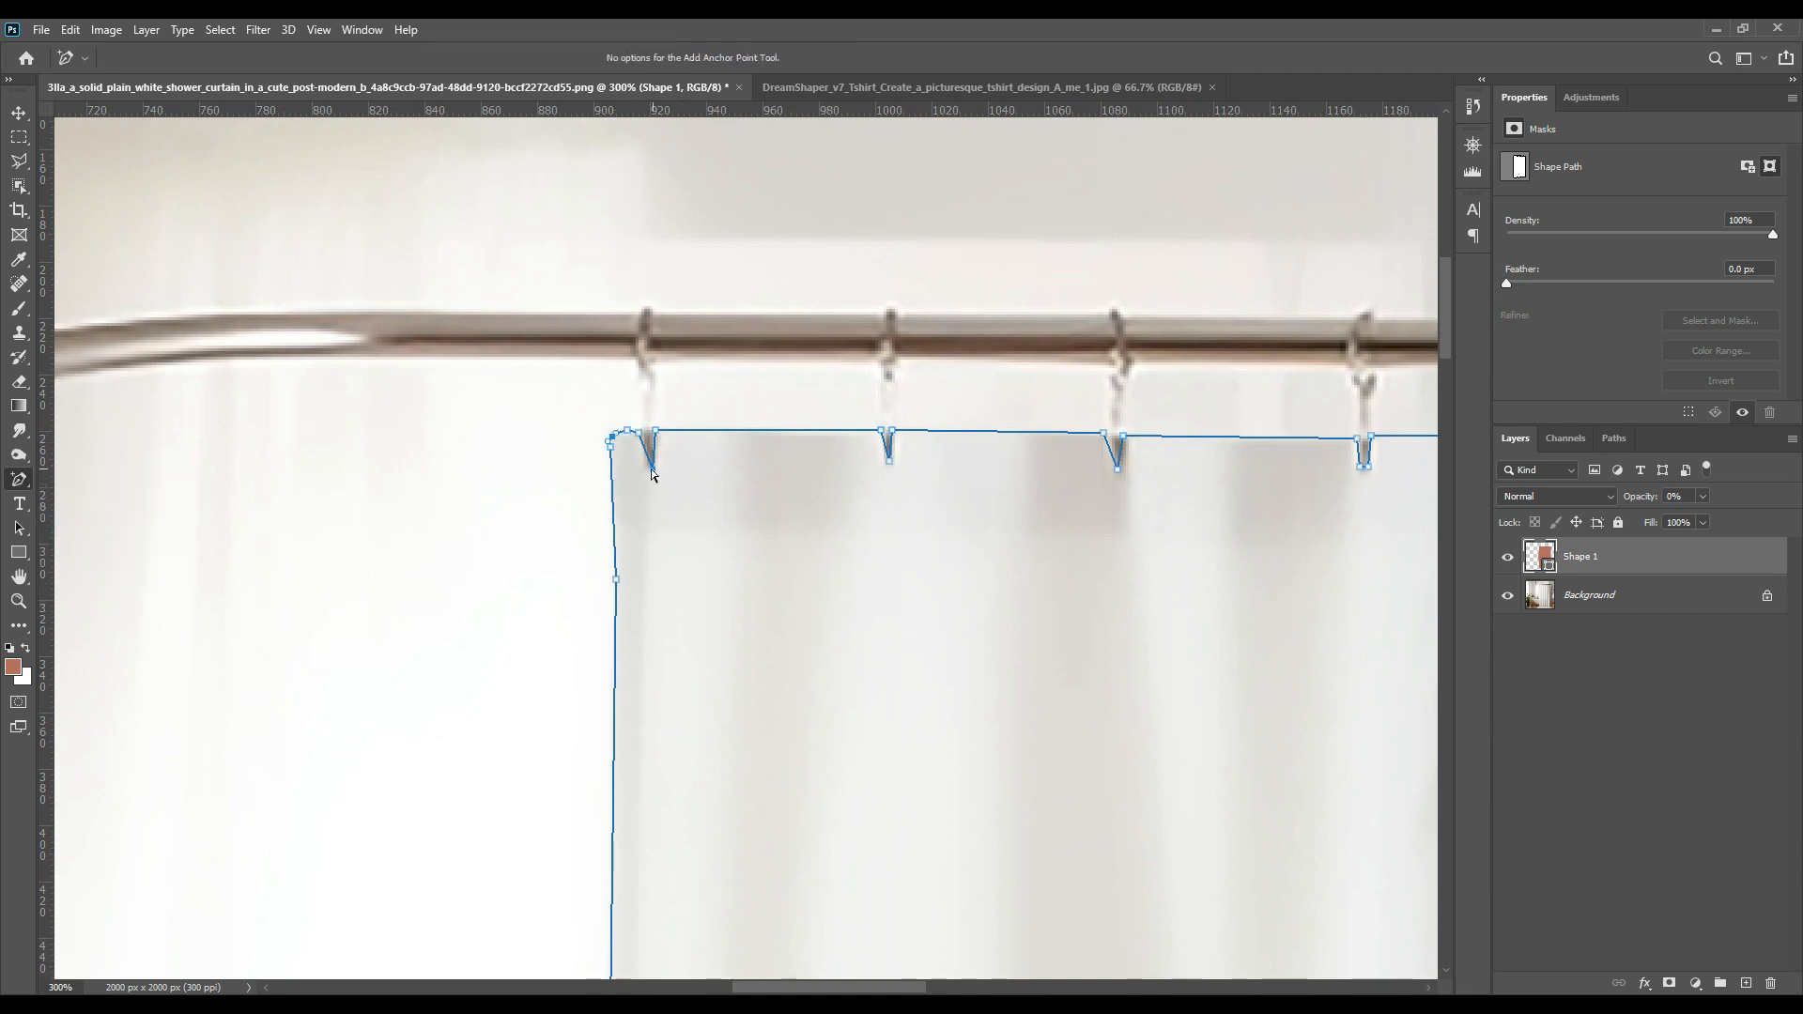
pyautogui.click(648, 469)
pyautogui.moveTo(639, 433); pyautogui.dragTo(653, 431)
# Step: Add and adjust anchor points so the path follows the top edge between the first and third hooks from the left
pyautogui.click(831, 436)
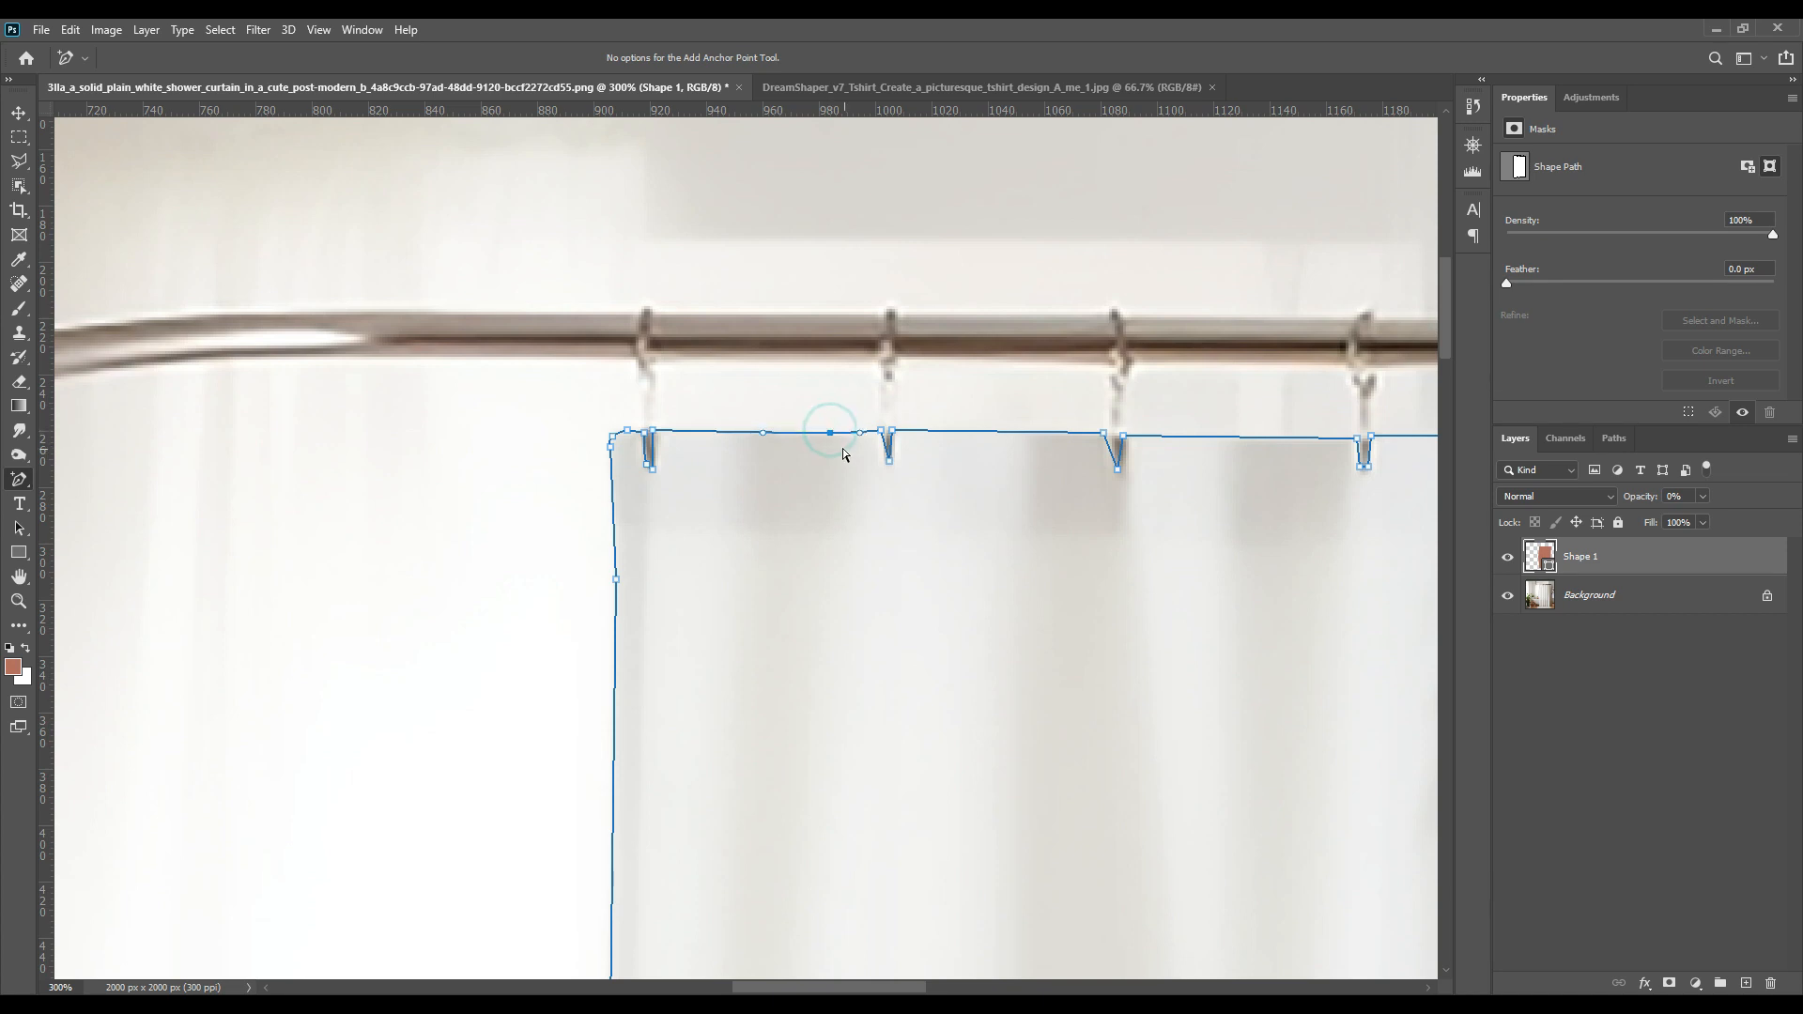
pyautogui.click(755, 432)
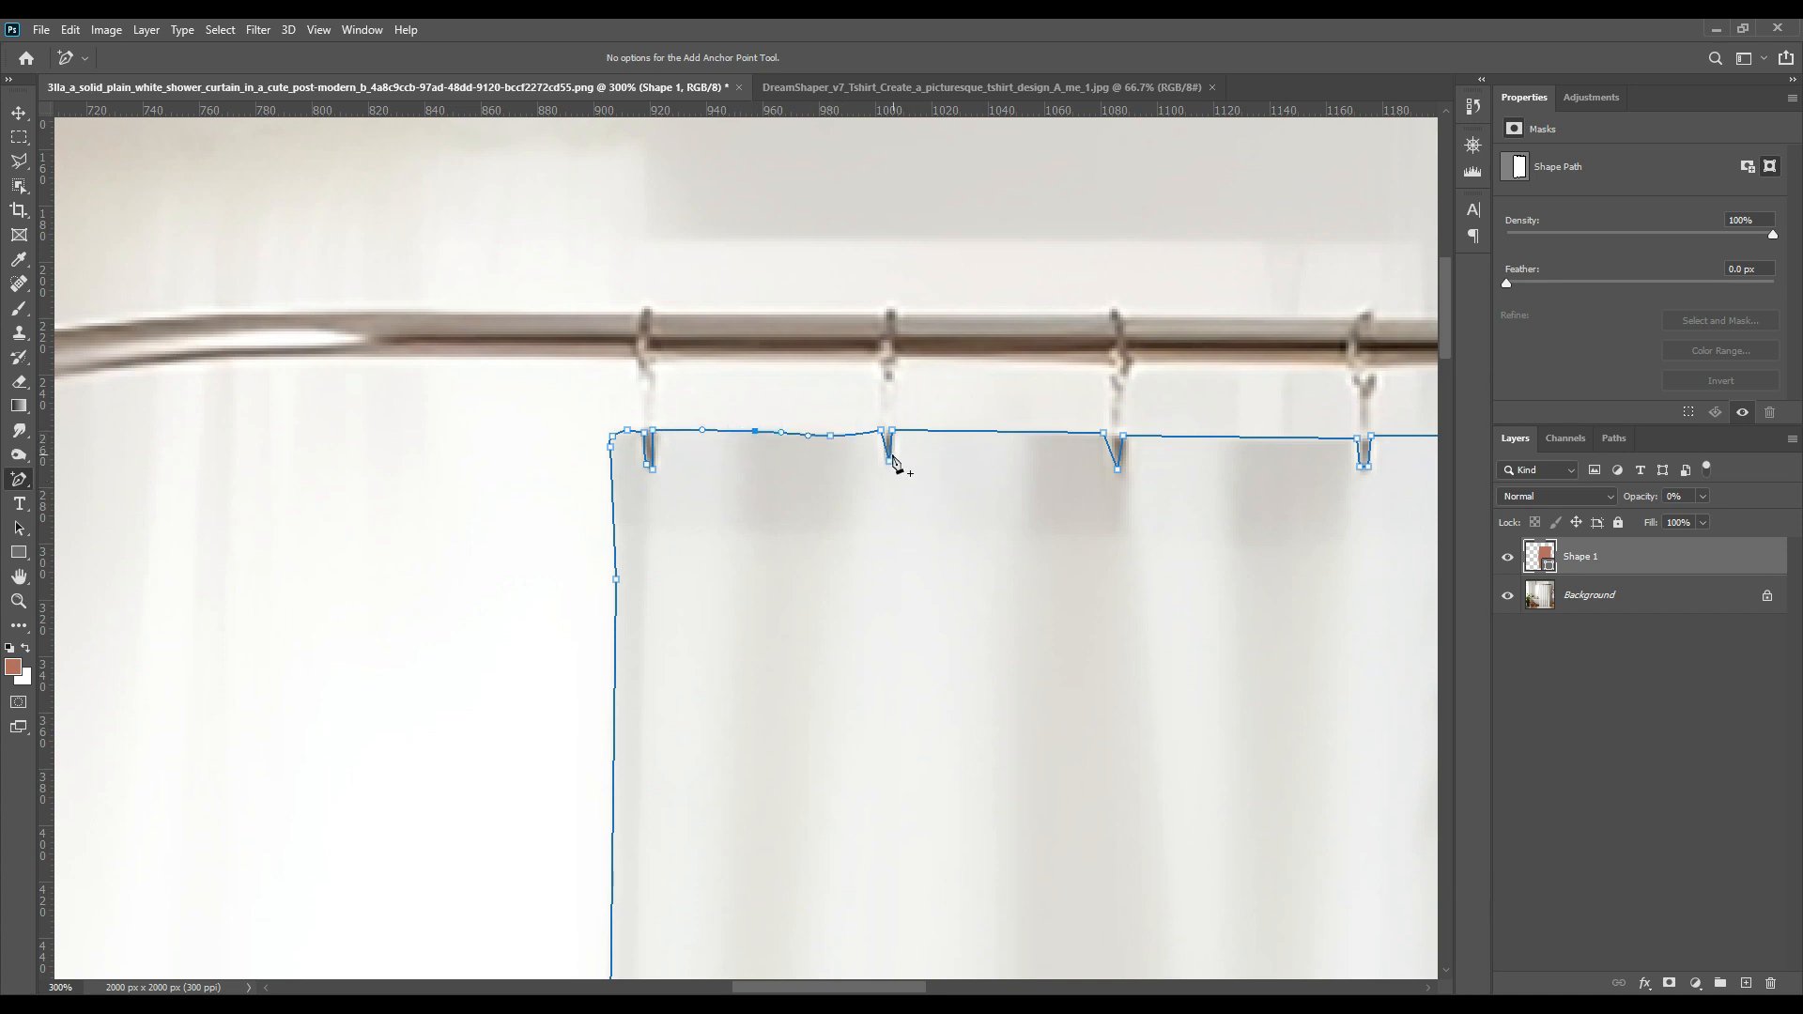
pyautogui.click(889, 461)
pyautogui.click(1078, 435)
pyautogui.click(1107, 436)
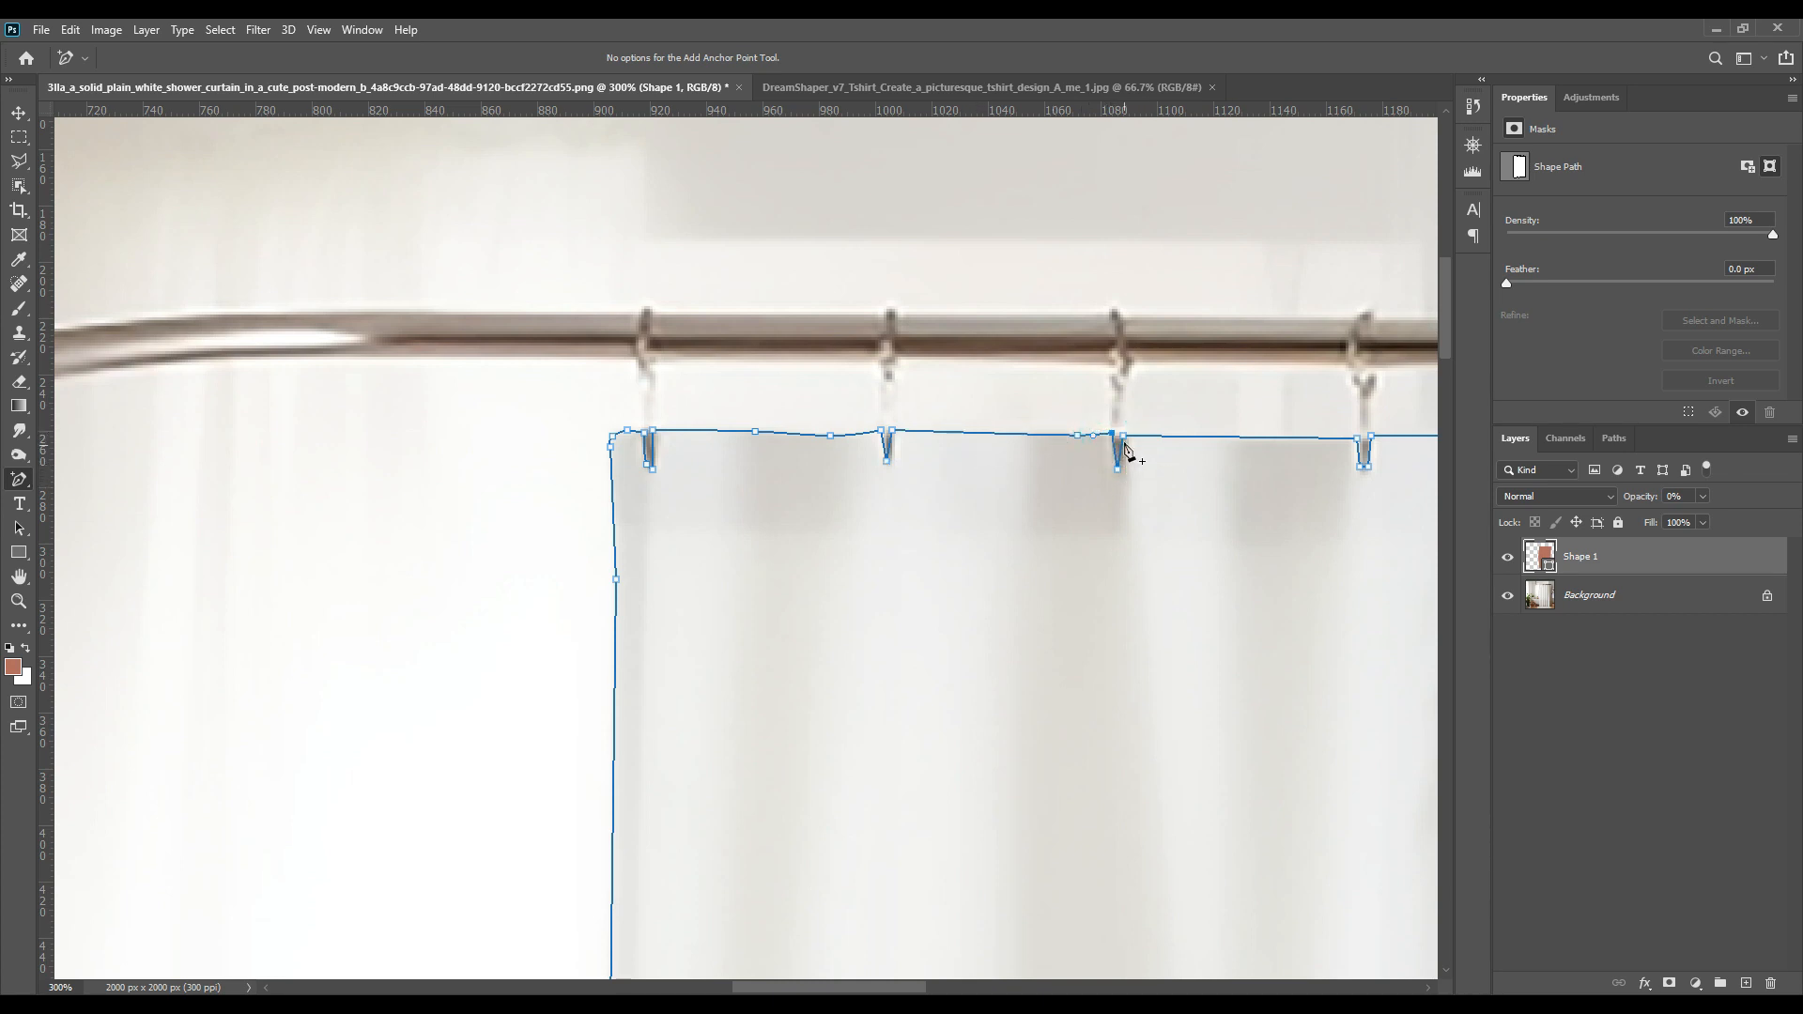
# Step: Refine the path between the third and fourth hooks from the left and reshape the fourth hook's notch
pyautogui.click(1283, 440)
pyautogui.moveTo(1371, 580); pyautogui.dragTo(1011, 603)
pyautogui.click(998, 464)
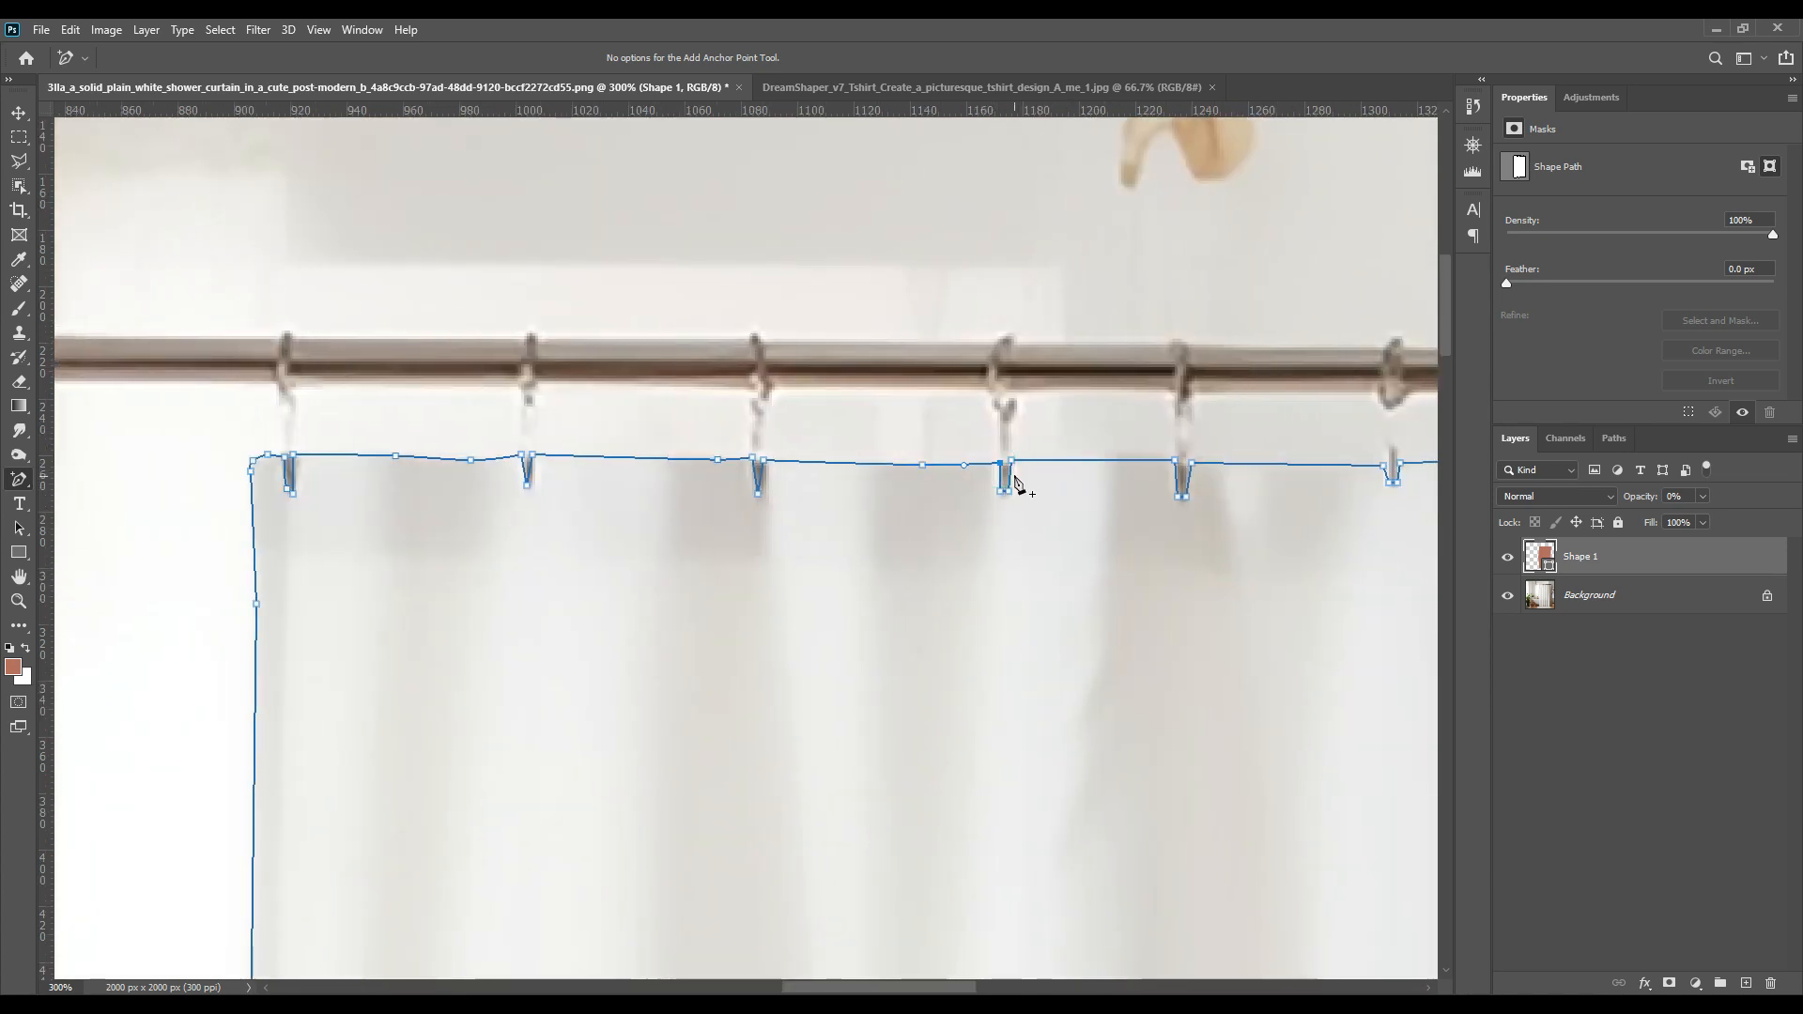
pyautogui.click(1011, 464)
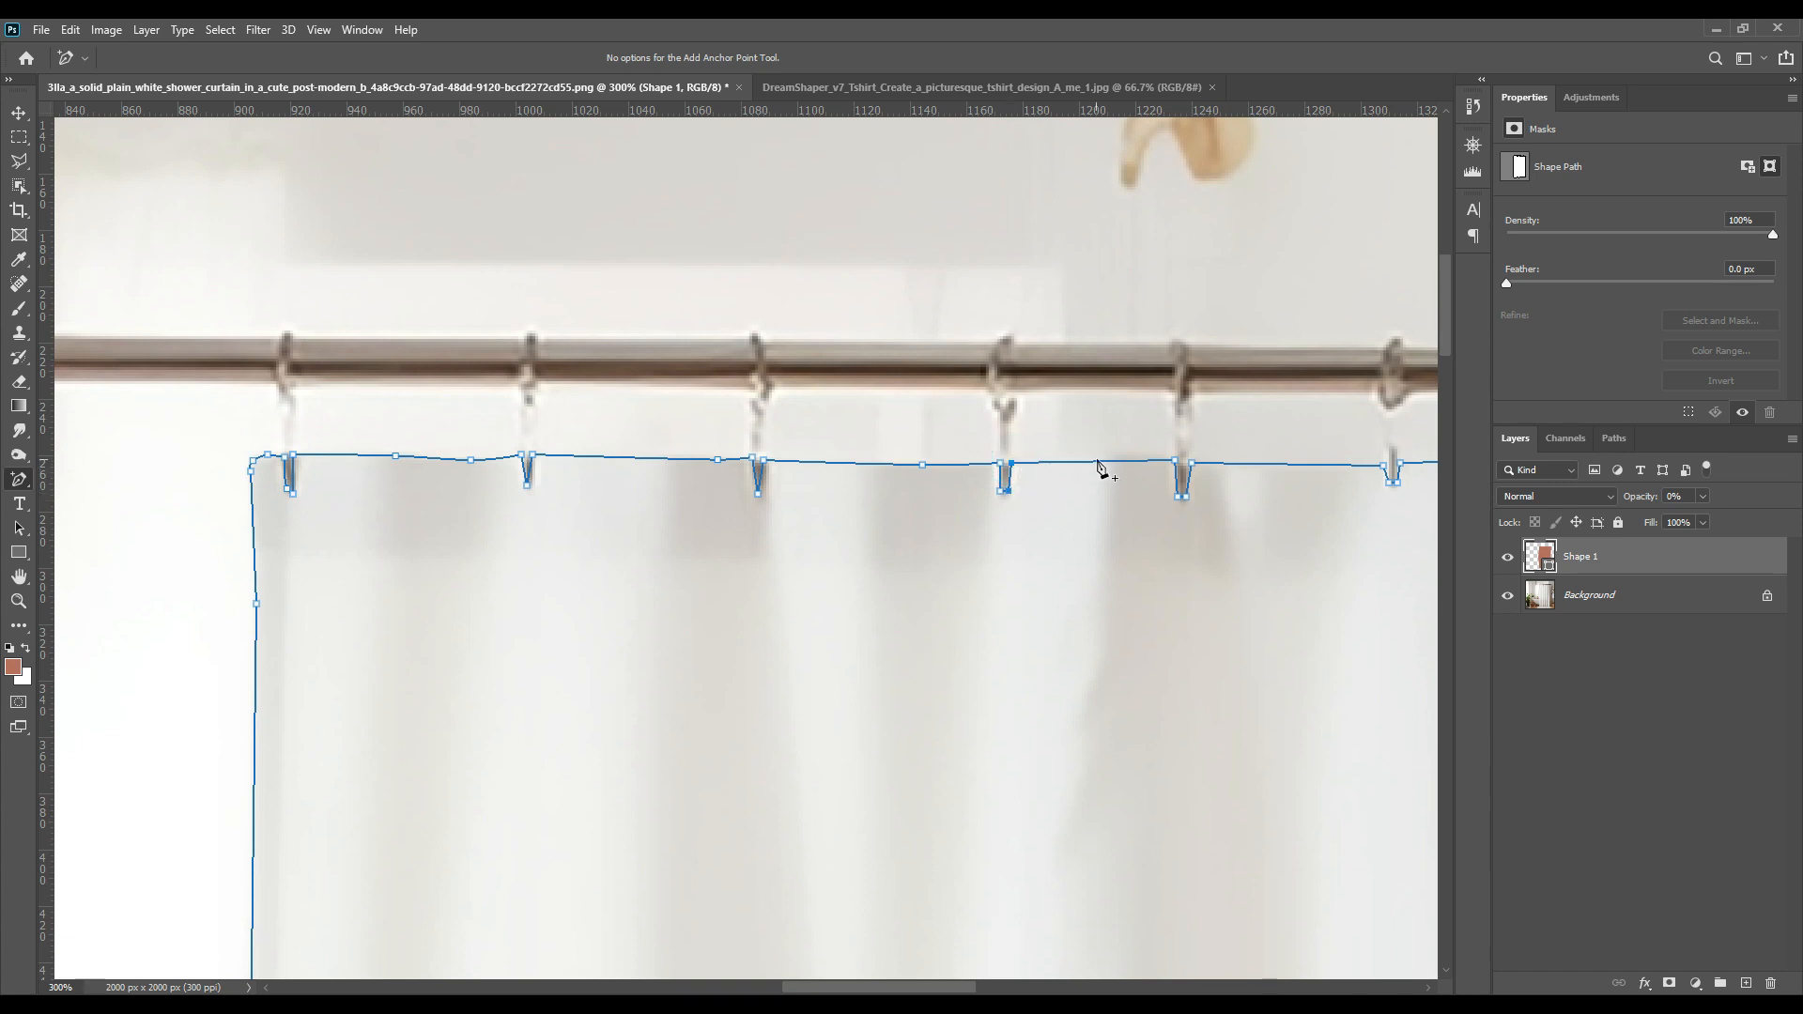
# Step: Fit the path to the curtain's top edge between the fourth and seventh hooks from the left using added anchor points
pyautogui.click(1133, 460)
pyautogui.click(1190, 462)
pyautogui.moveTo(1306, 538); pyautogui.dragTo(1071, 535)
pyautogui.click(1091, 469)
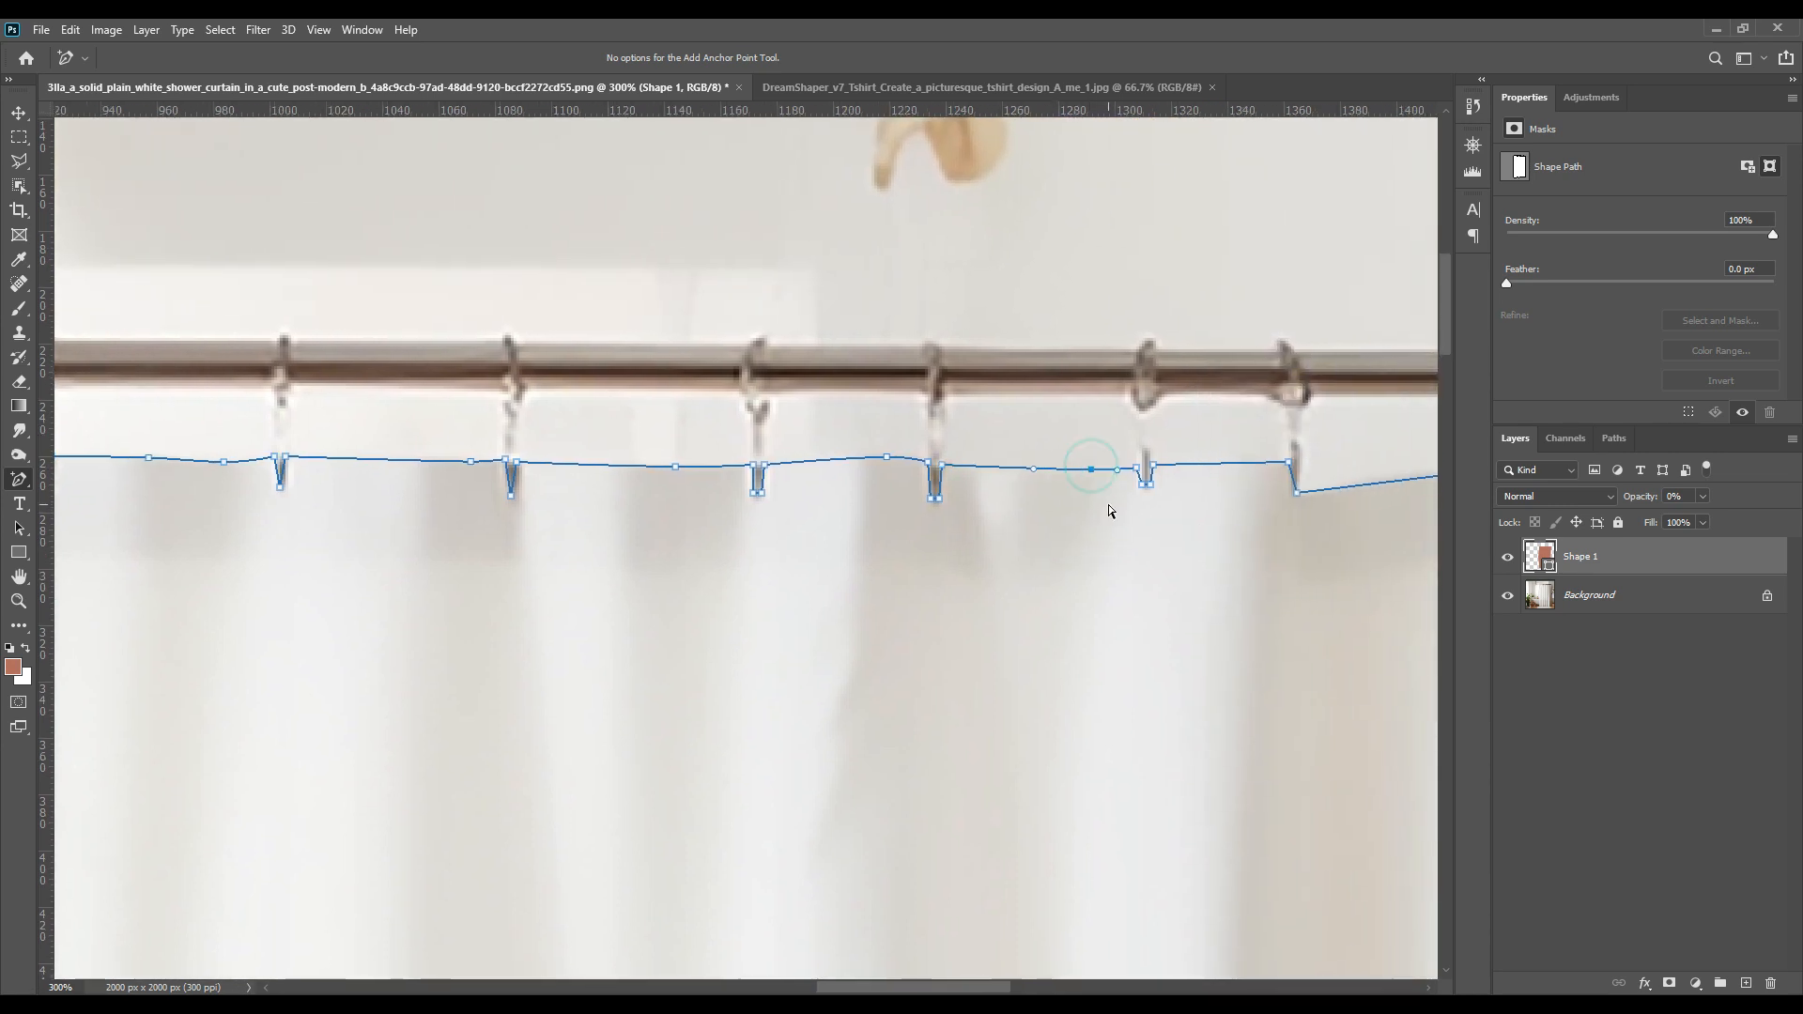
pyautogui.click(1256, 461)
# Step: Add an anchor point just right of the seventh hook from the left and nudge it vertically onto the curtain's edge
pyautogui.moveTo(1262, 558); pyautogui.dragTo(925, 574)
pyautogui.click(959, 509)
pyautogui.click(994, 502)
pyautogui.press('Up')
pyautogui.press('Up')
pyautogui.press('Up')
pyautogui.press('Down')
pyautogui.press('Down')
pyautogui.press('Down')
pyautogui.press('Down')
pyautogui.press('Down')
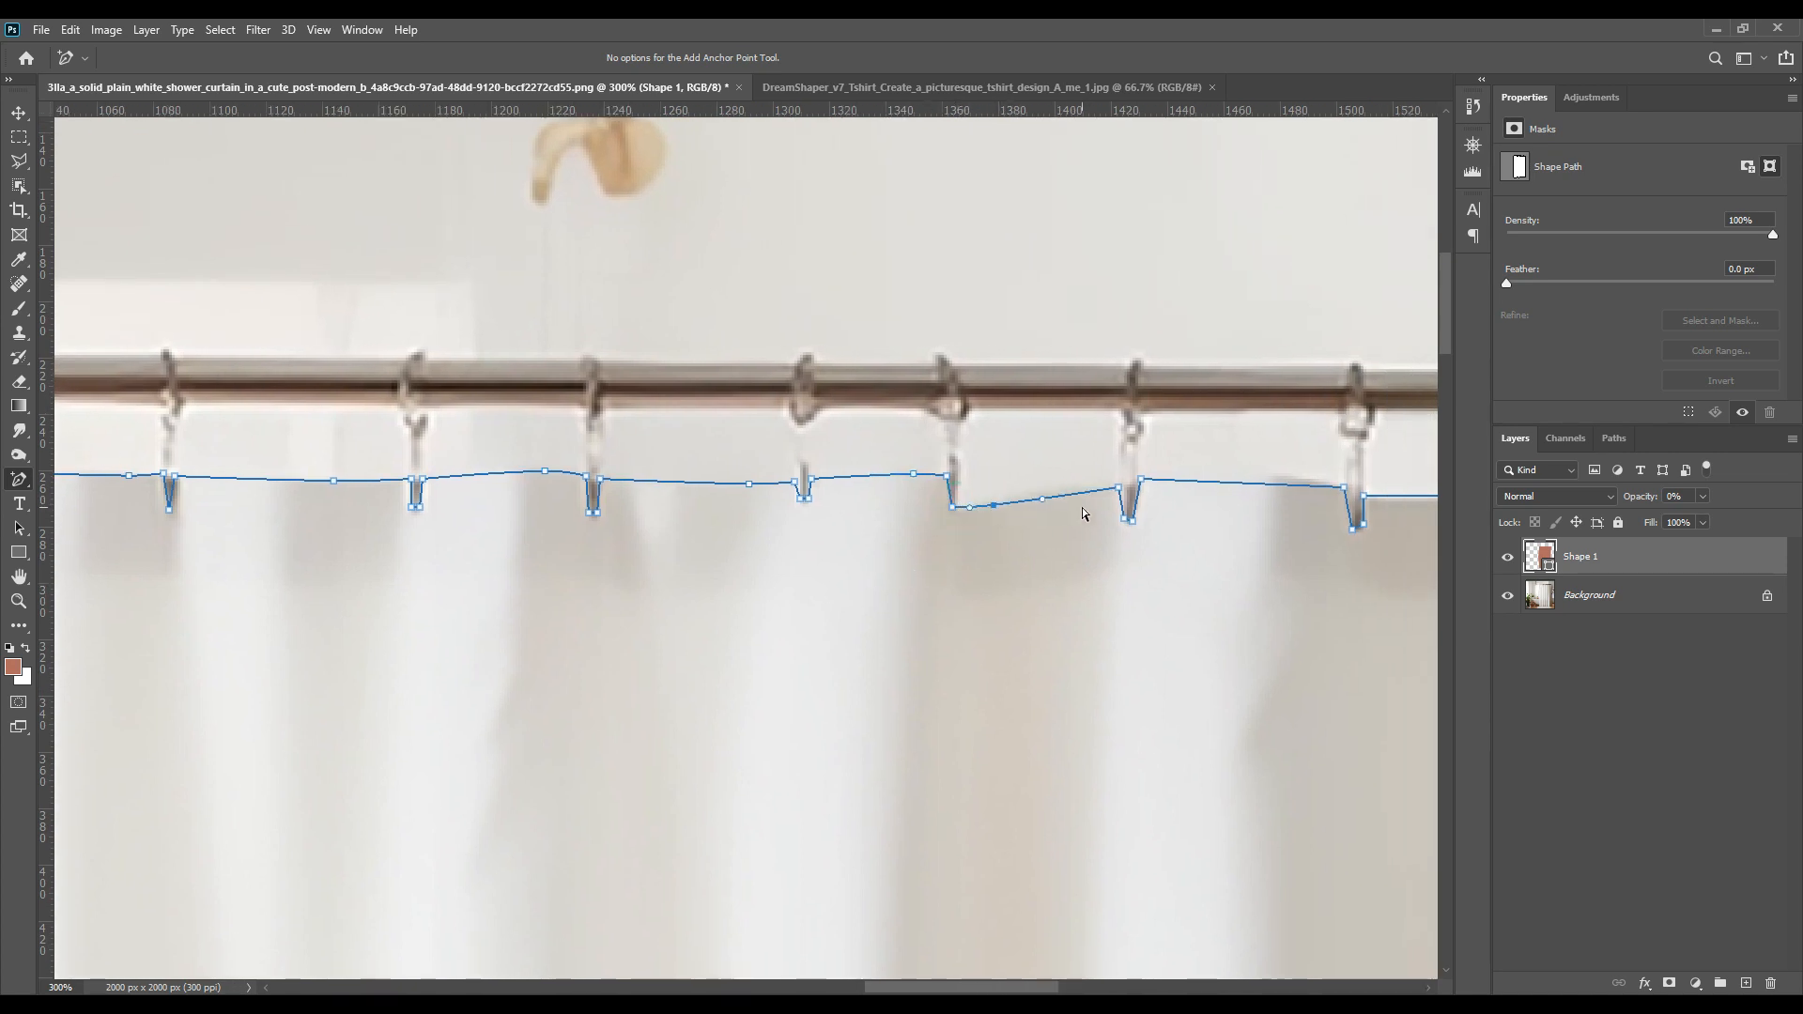
# Step: Fit the path to the curtain's top edge between the seventh and eighth hooks from the left and reshape the eighth hook's notch
pyautogui.click(1050, 500)
pyautogui.press('Up')
pyautogui.press('Up')
pyautogui.press('Up')
pyautogui.moveTo(1119, 487); pyautogui.dragTo(1122, 488)
pyautogui.click(1142, 481)
pyautogui.click(1124, 488)
# Step: Fit the path to the curtain's top edge between the eighth and ninth hooks and adjust the ninth hook's notch
pyautogui.click(1290, 480)
pyautogui.press('Down')
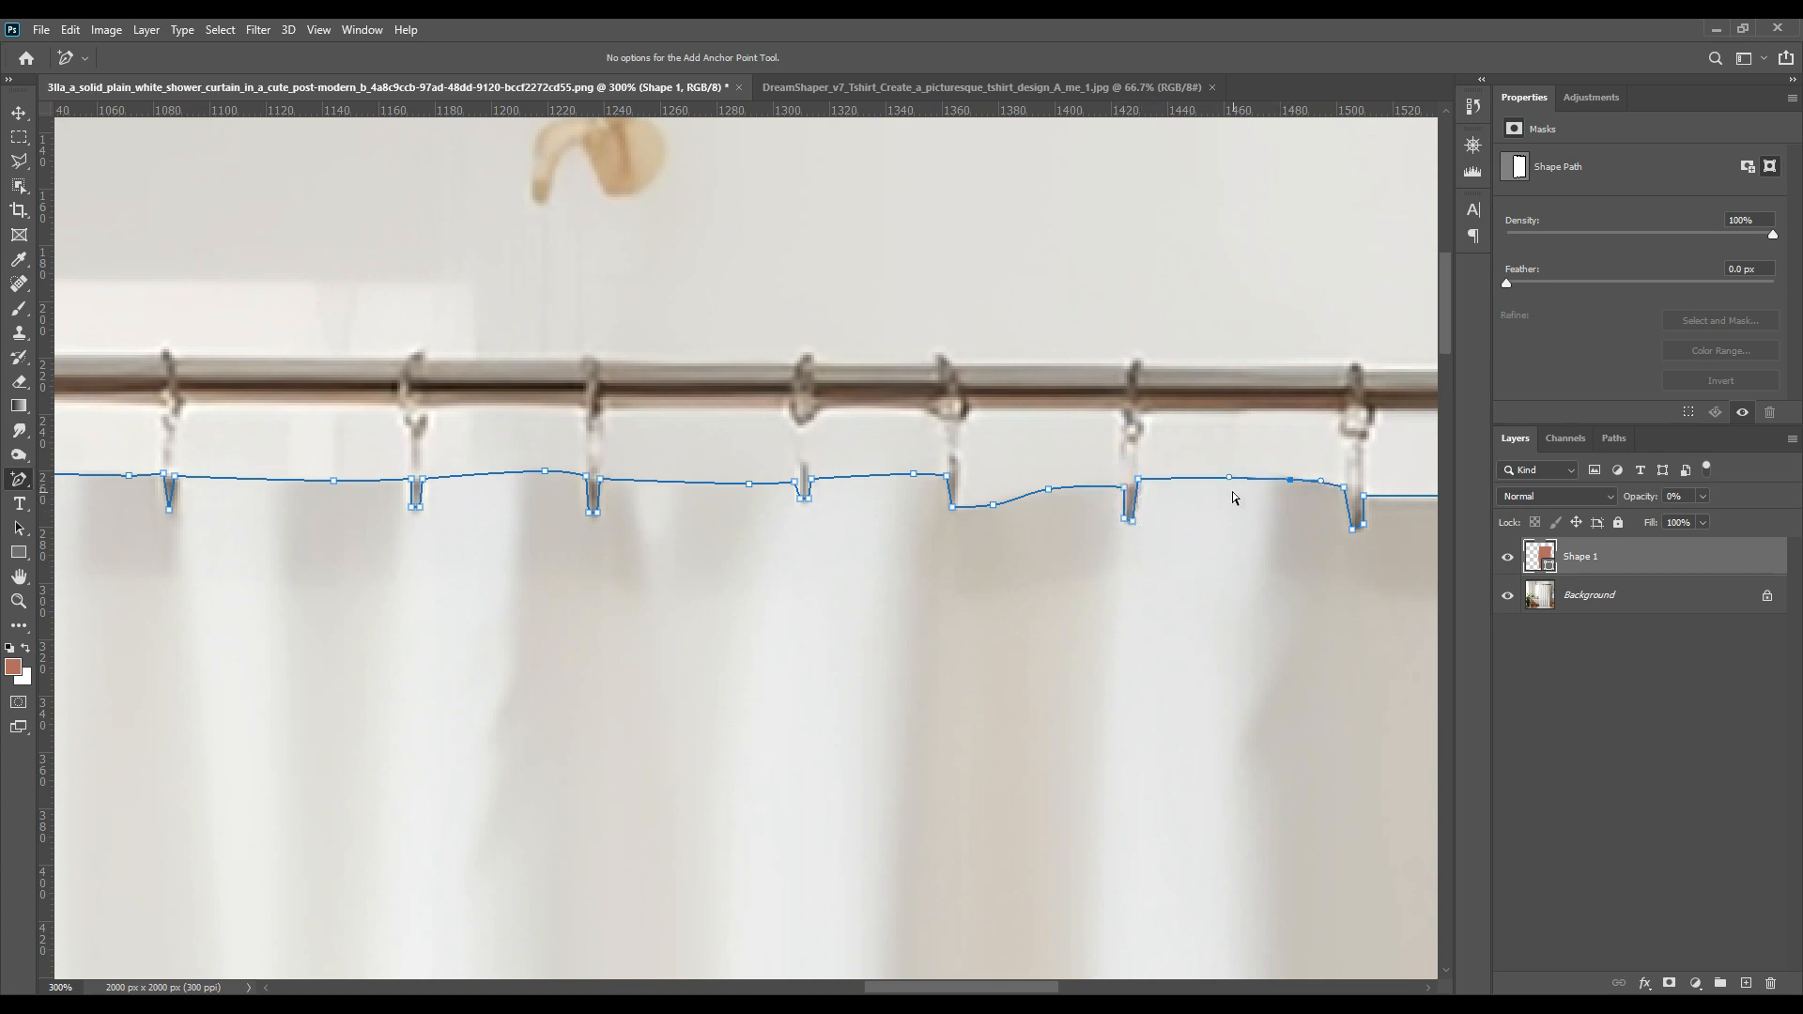
pyautogui.press('Down')
pyautogui.moveTo(1293, 566); pyautogui.dragTo(979, 548)
pyautogui.click(1046, 505)
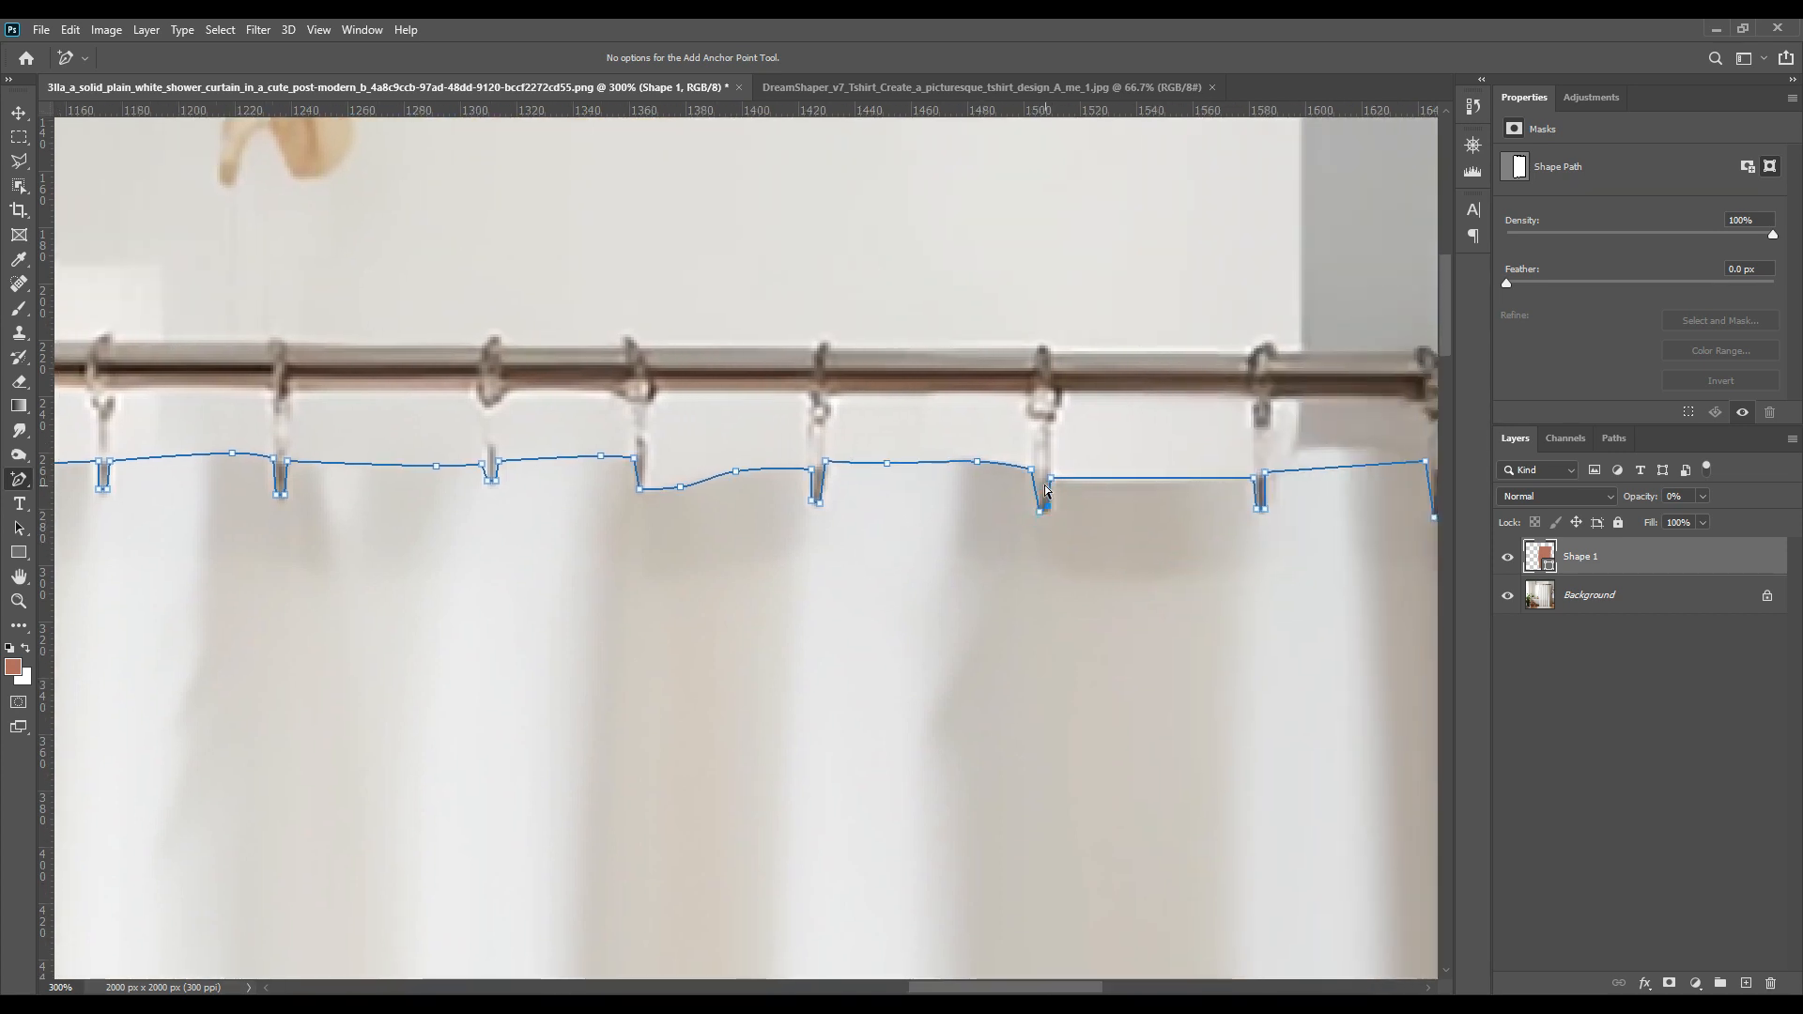
pyautogui.click(1007, 463)
# Step: Curve the path along the curtain's top edge between the ninth and eleventh hooks and adjust the eleventh hook's notch corners
pyautogui.click(1091, 480)
pyautogui.moveTo(1150, 496); pyautogui.dragTo(1153, 503)
pyautogui.moveTo(1336, 552); pyautogui.dragTo(1071, 563)
pyautogui.moveTo(1053, 483); pyautogui.dragTo(1060, 493)
pyautogui.press('Up')
pyautogui.press('Up')
pyautogui.press('Up')
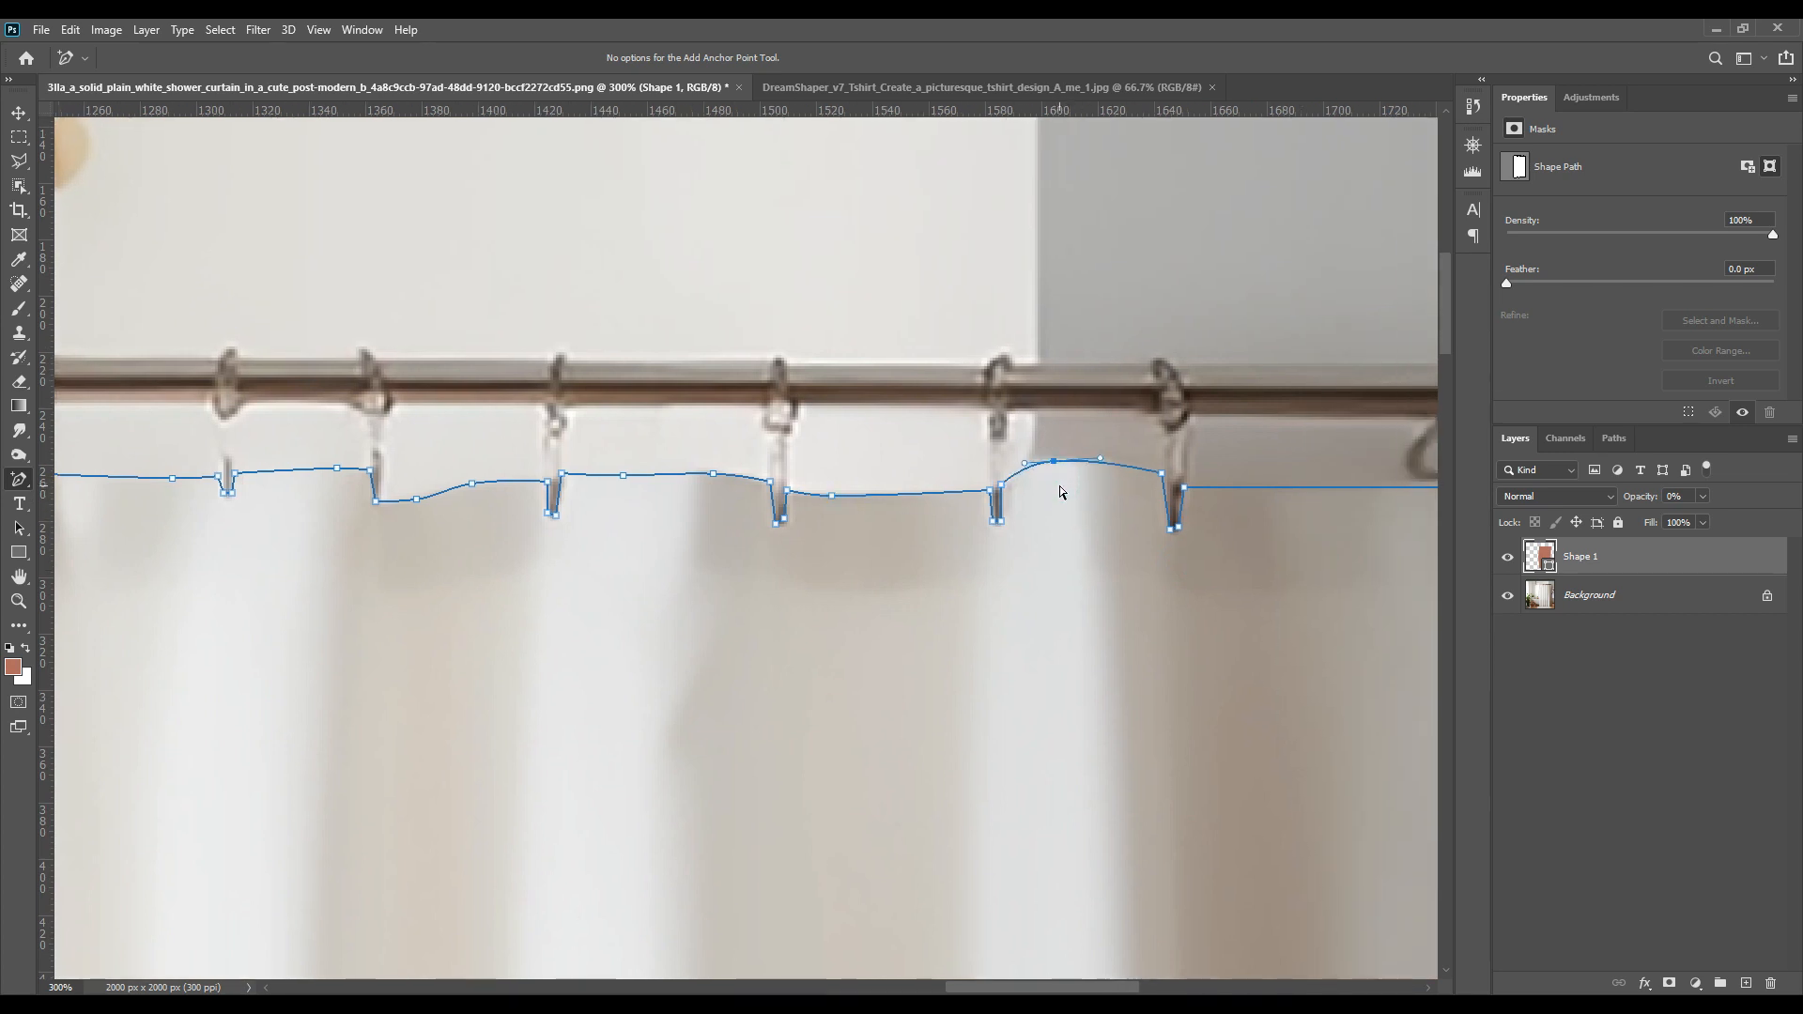
pyautogui.click(1161, 476)
pyautogui.click(1185, 488)
# Step: Add anchor points to fit the path from the eleventh hook to the curtain's top-right corner and square off that corner
pyautogui.moveTo(1320, 580); pyautogui.dragTo(971, 595)
pyautogui.click(1092, 503)
pyautogui.click(932, 500)
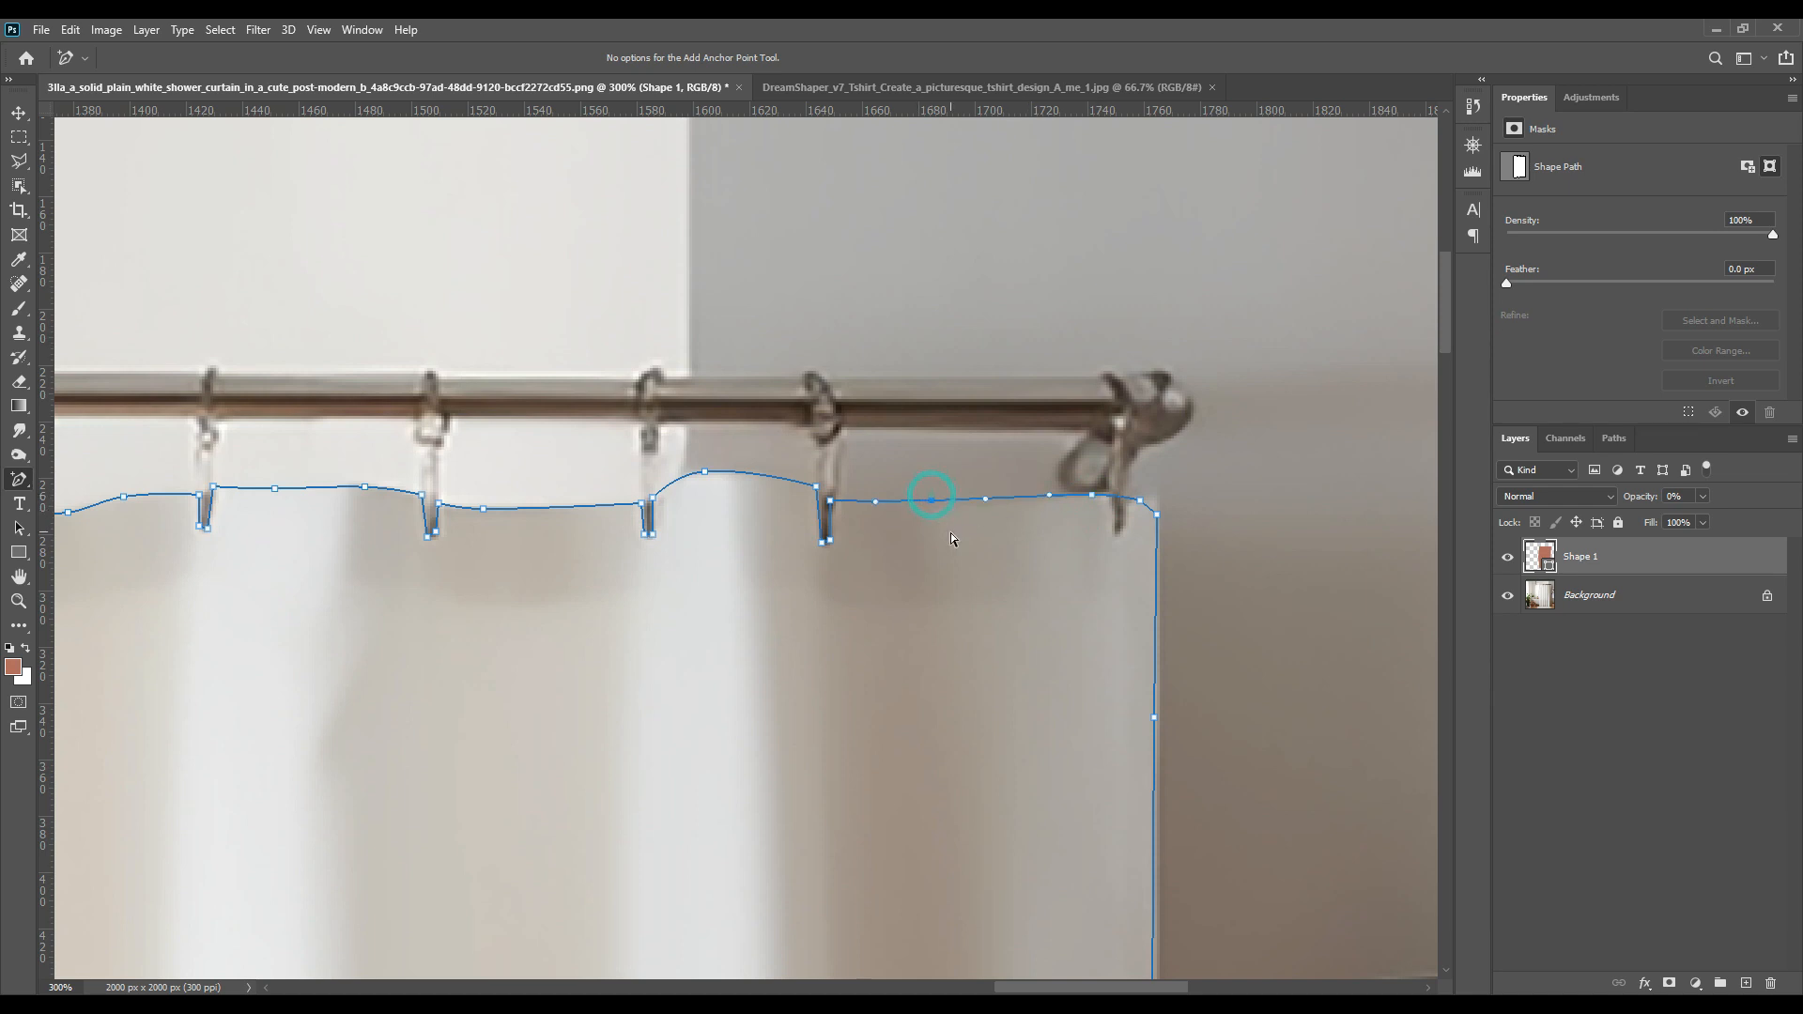
pyautogui.click(1152, 503)
# Step: Move the upper part of the path's right side outward onto the curtain's edge and add anchor points along it
pyautogui.moveTo(1154, 717); pyautogui.dragTo(1160, 718)
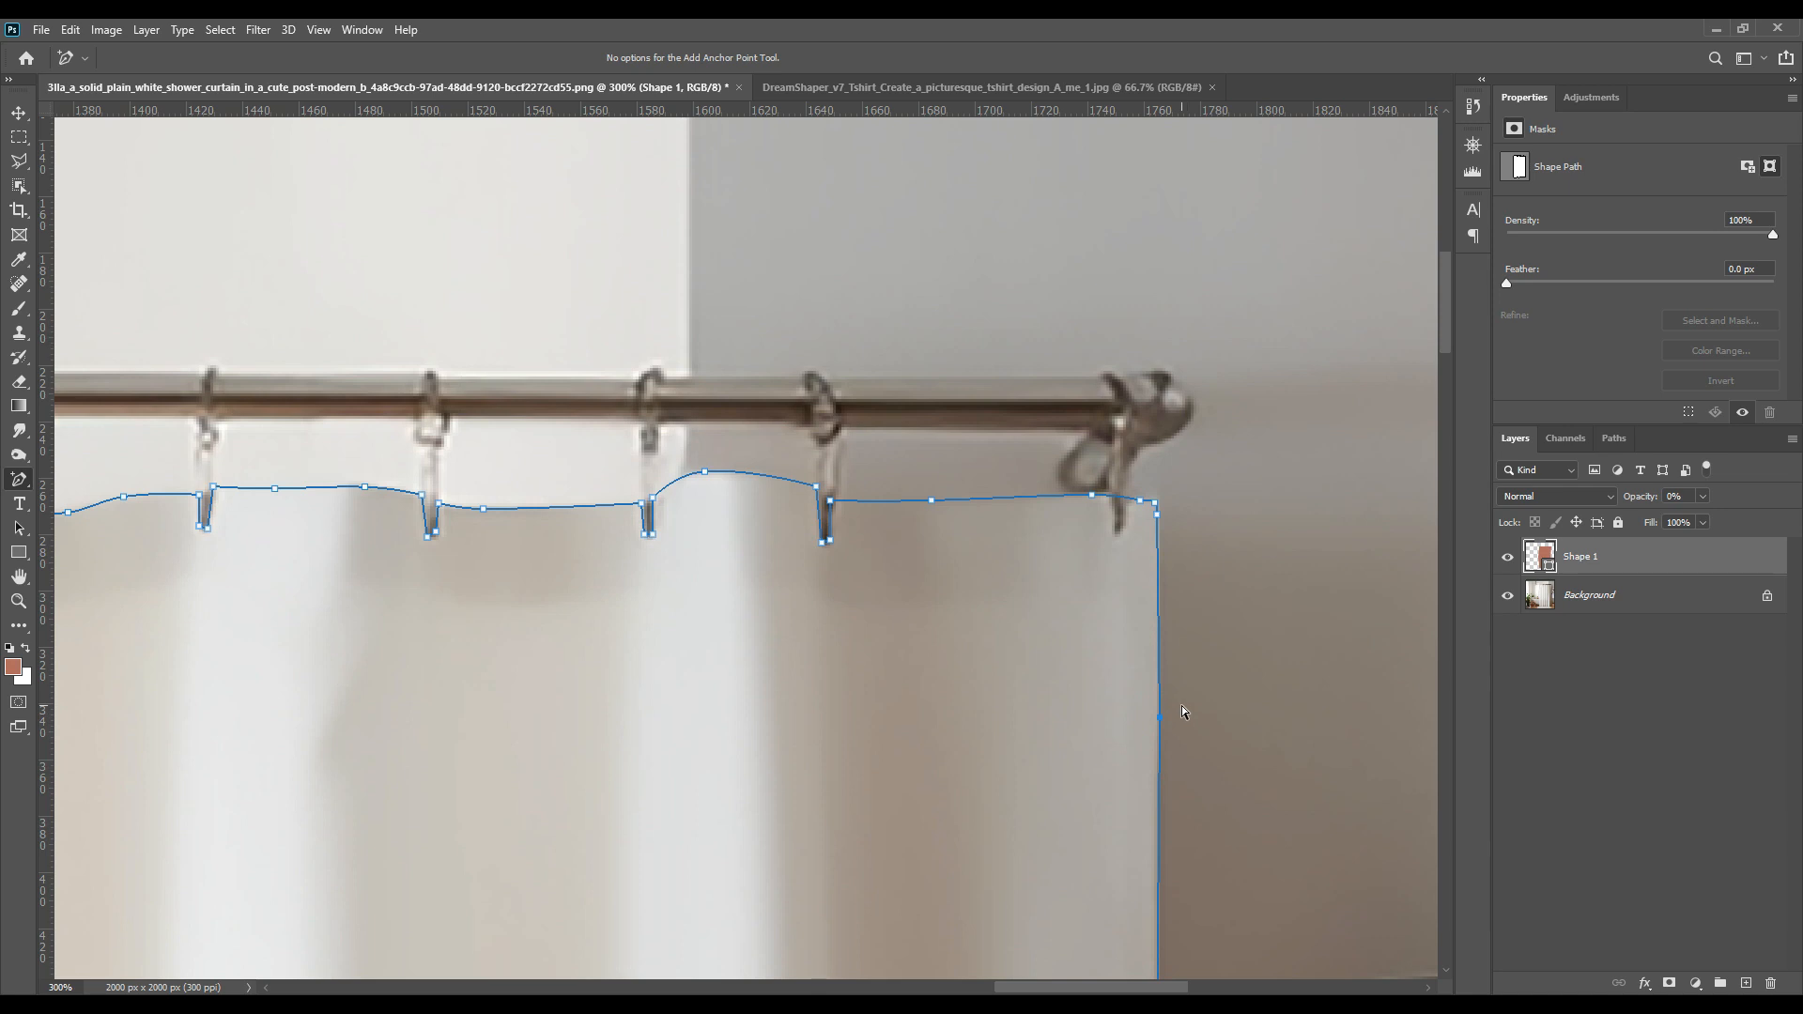
pyautogui.moveTo(1236, 821); pyautogui.dragTo(1223, 644)
pyautogui.click(1228, 703)
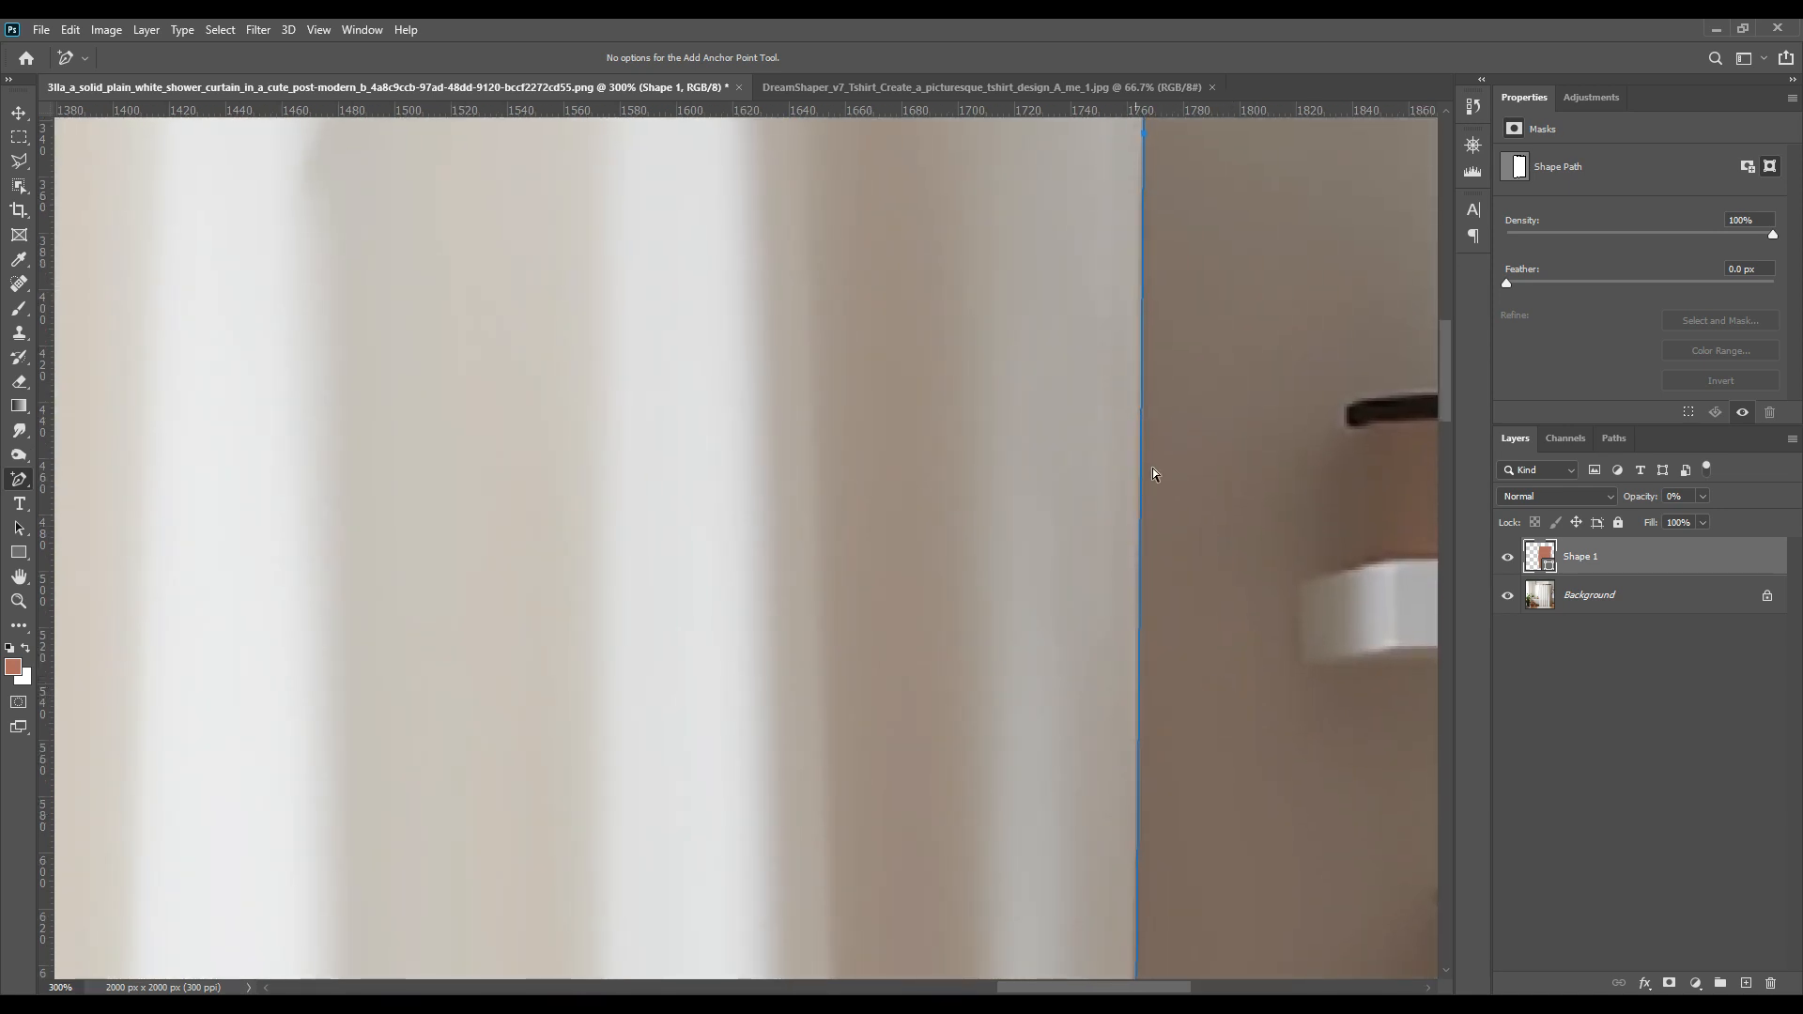
pyautogui.moveTo(1208, 849); pyautogui.dragTo(1198, 563)
pyautogui.click(1126, 728)
pyautogui.click(1125, 627)
pyautogui.click(1125, 530)
pyautogui.click(1126, 439)
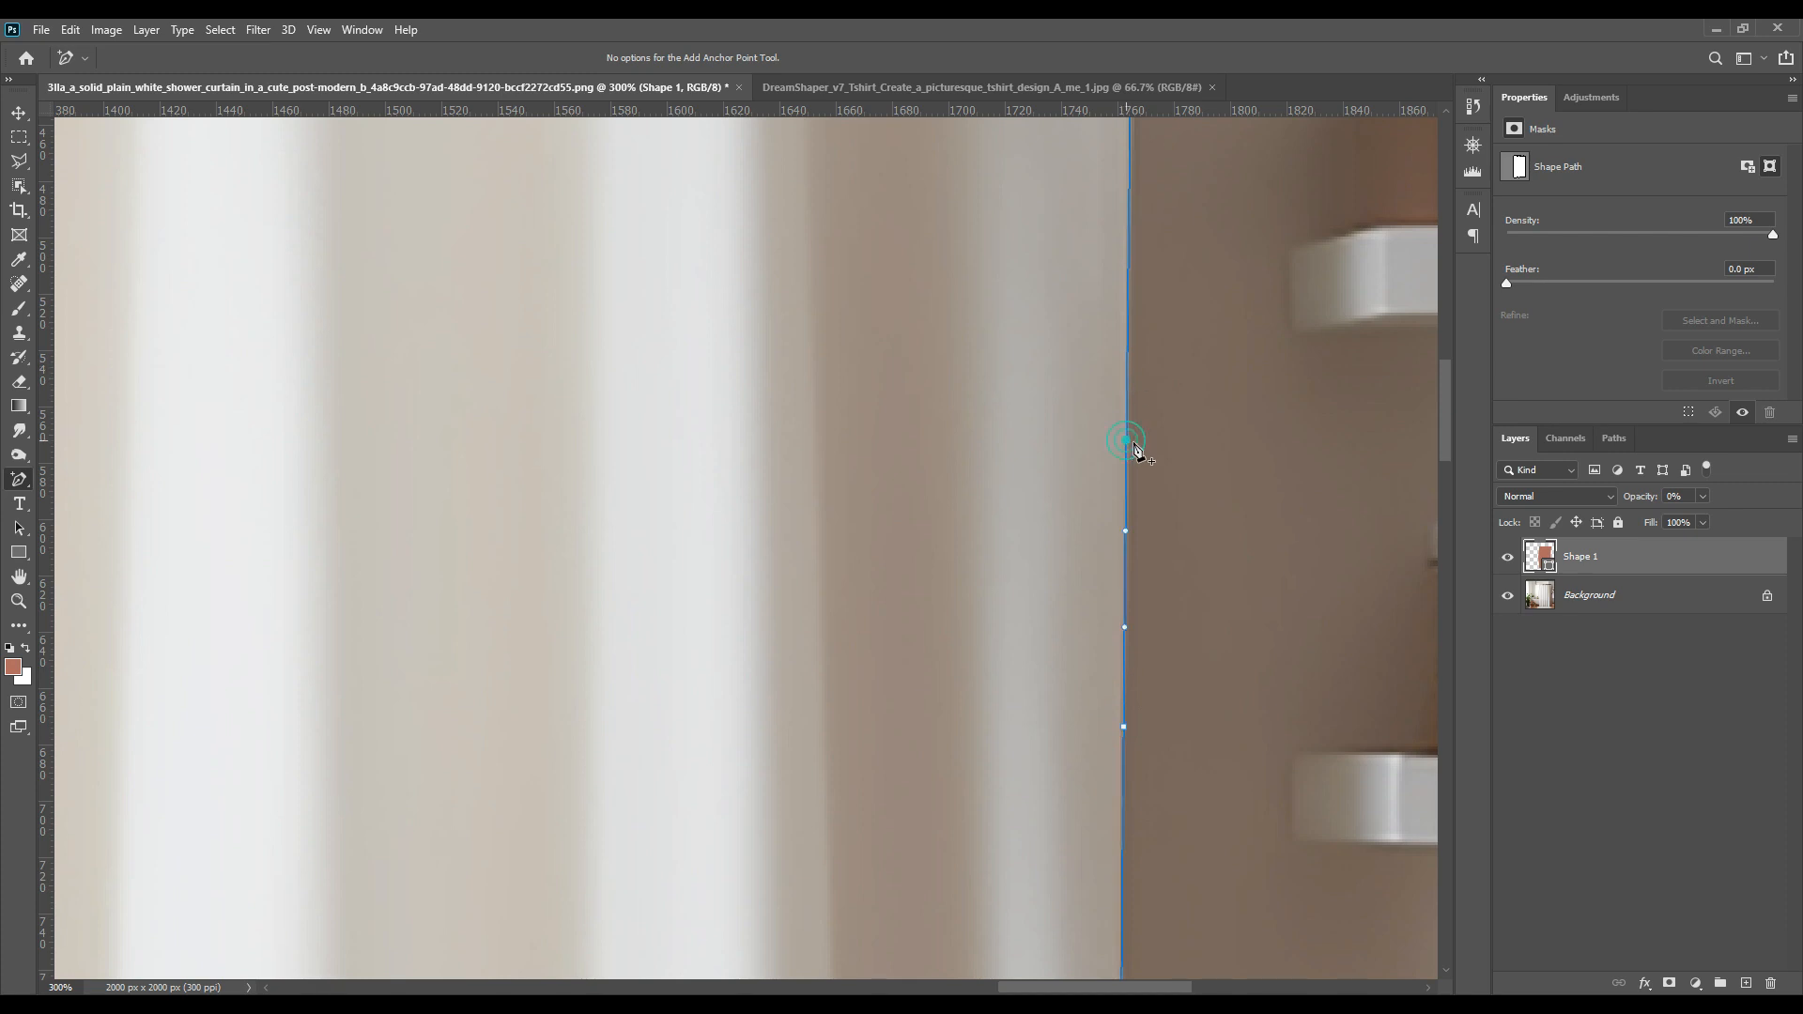
# Step: Add anchor points along the middle of the curtain's right side so the path follows its slight inward bend
pyautogui.scroll(-10, 1183, 620)
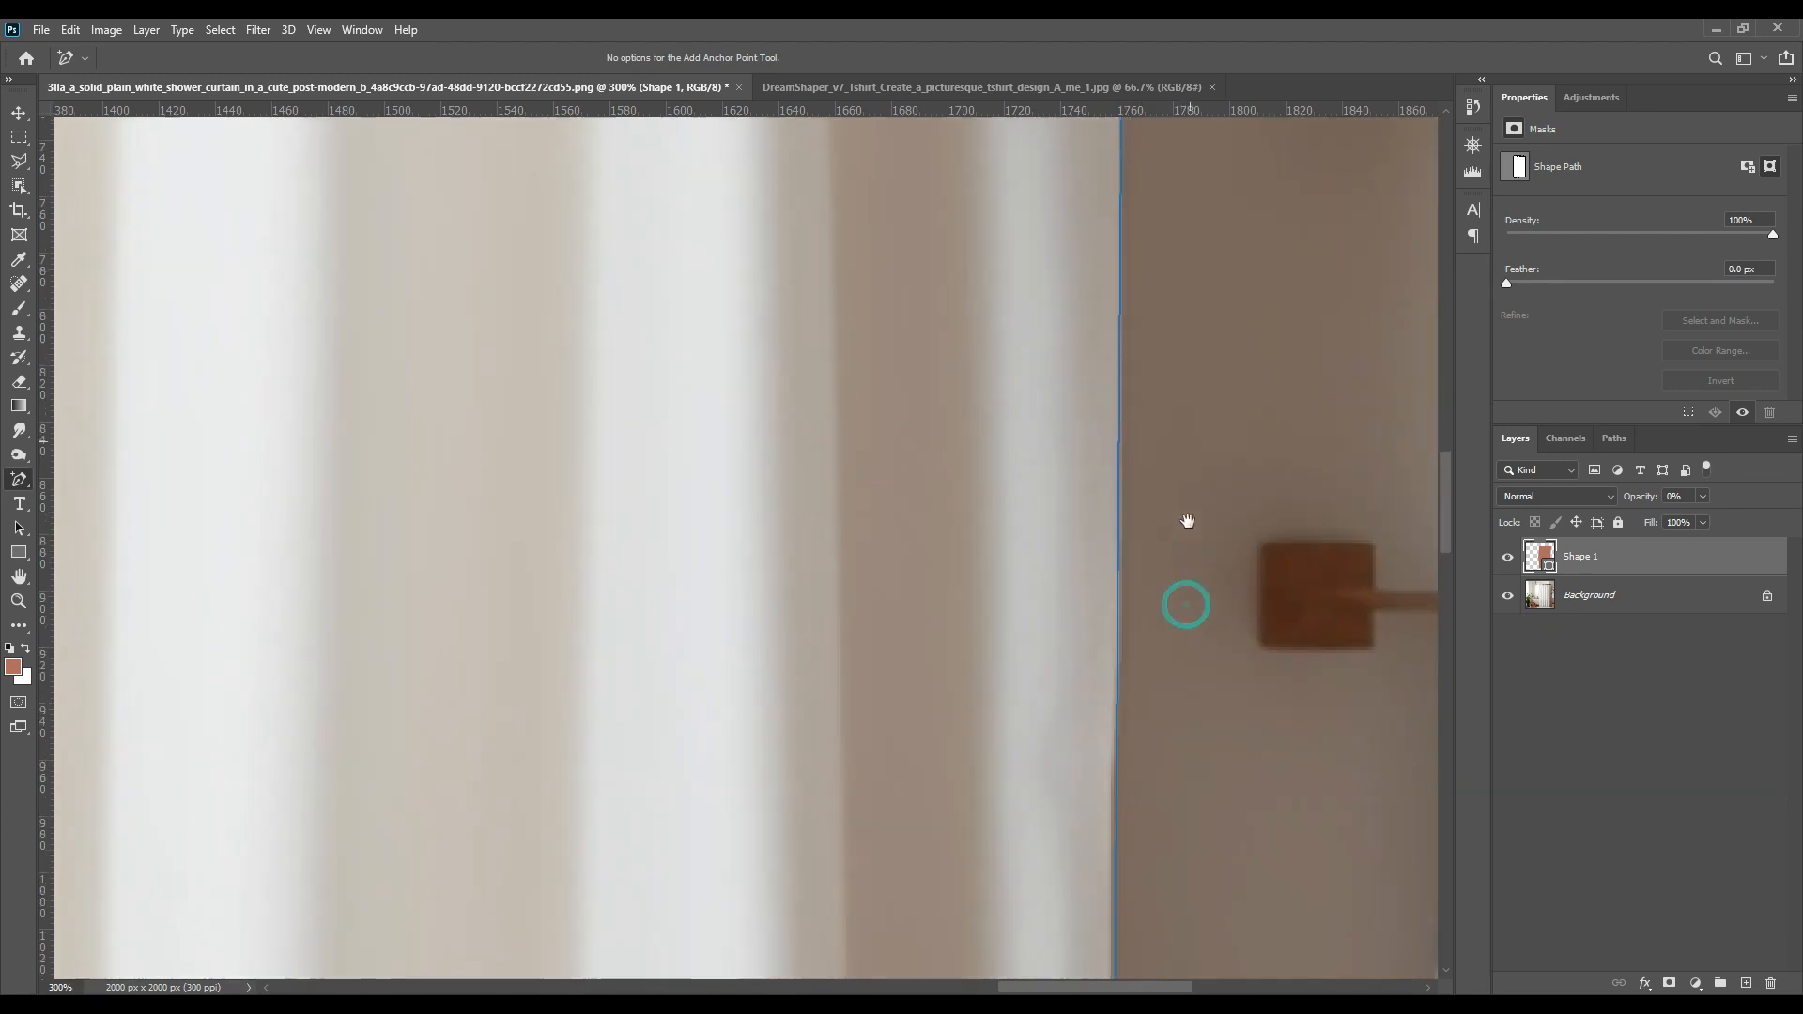
pyautogui.click(1120, 539)
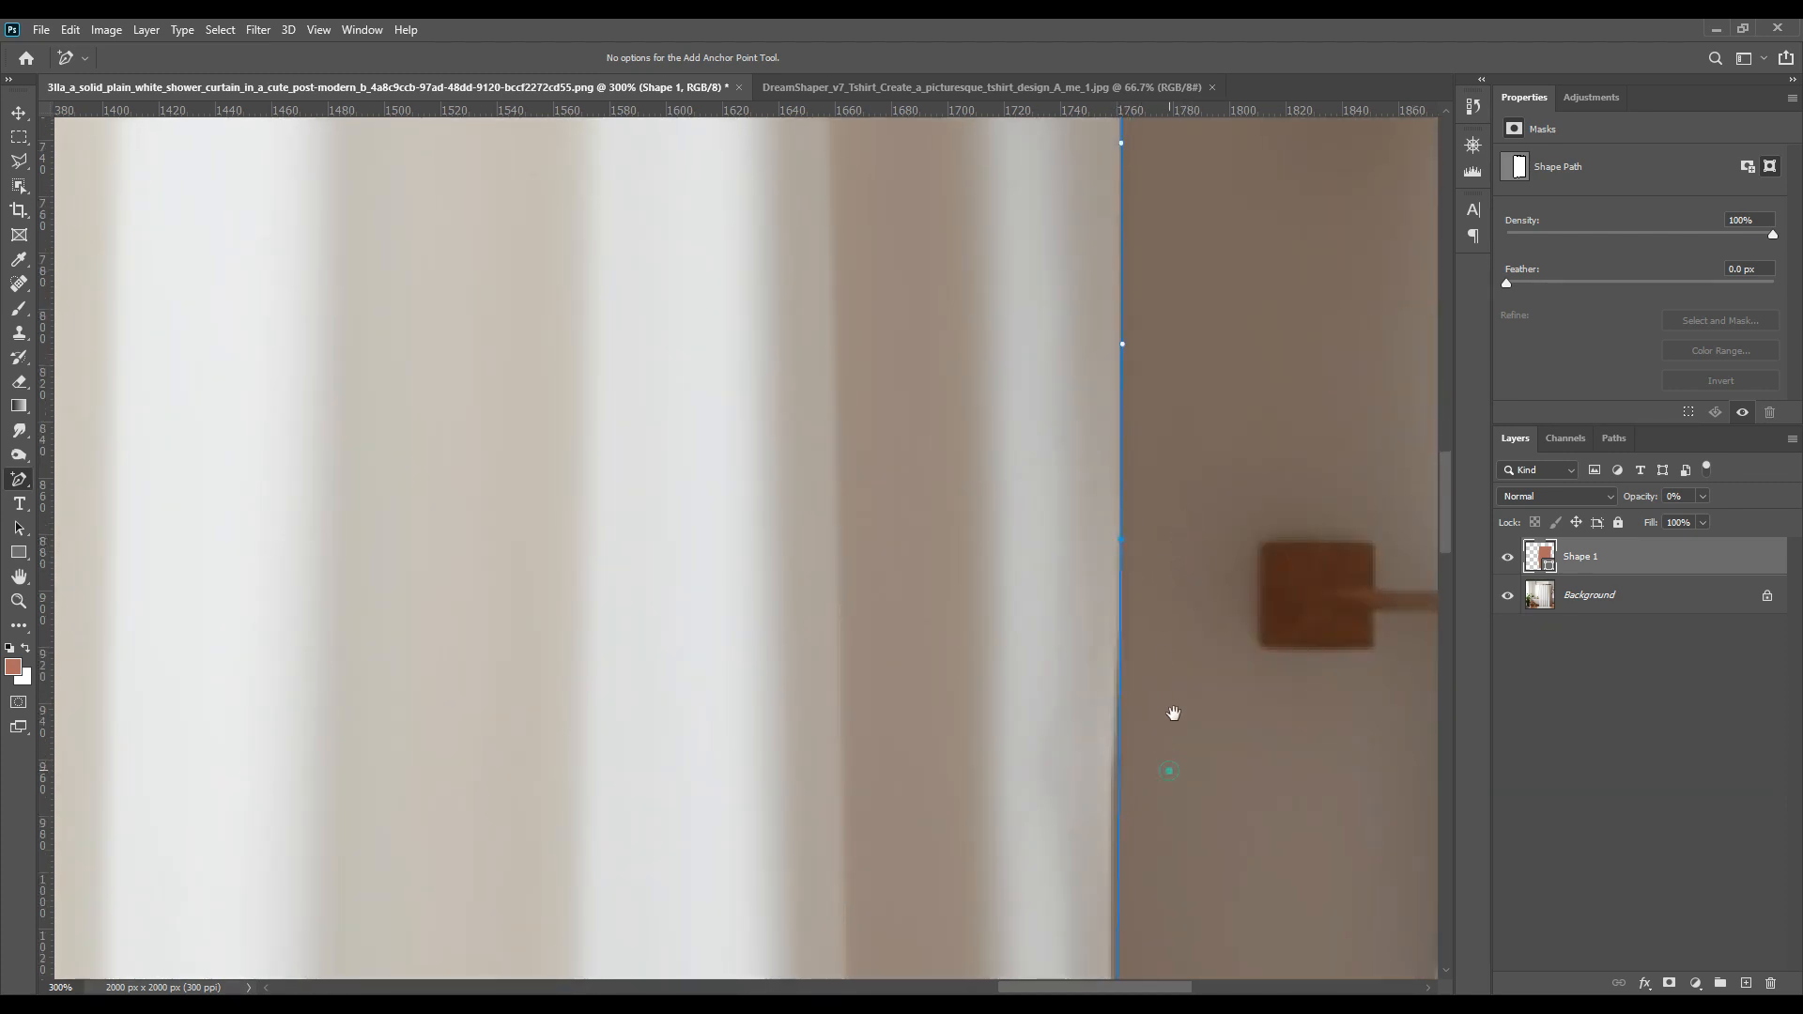
pyautogui.scroll(-3, 1160, 695)
pyautogui.click(1127, 605)
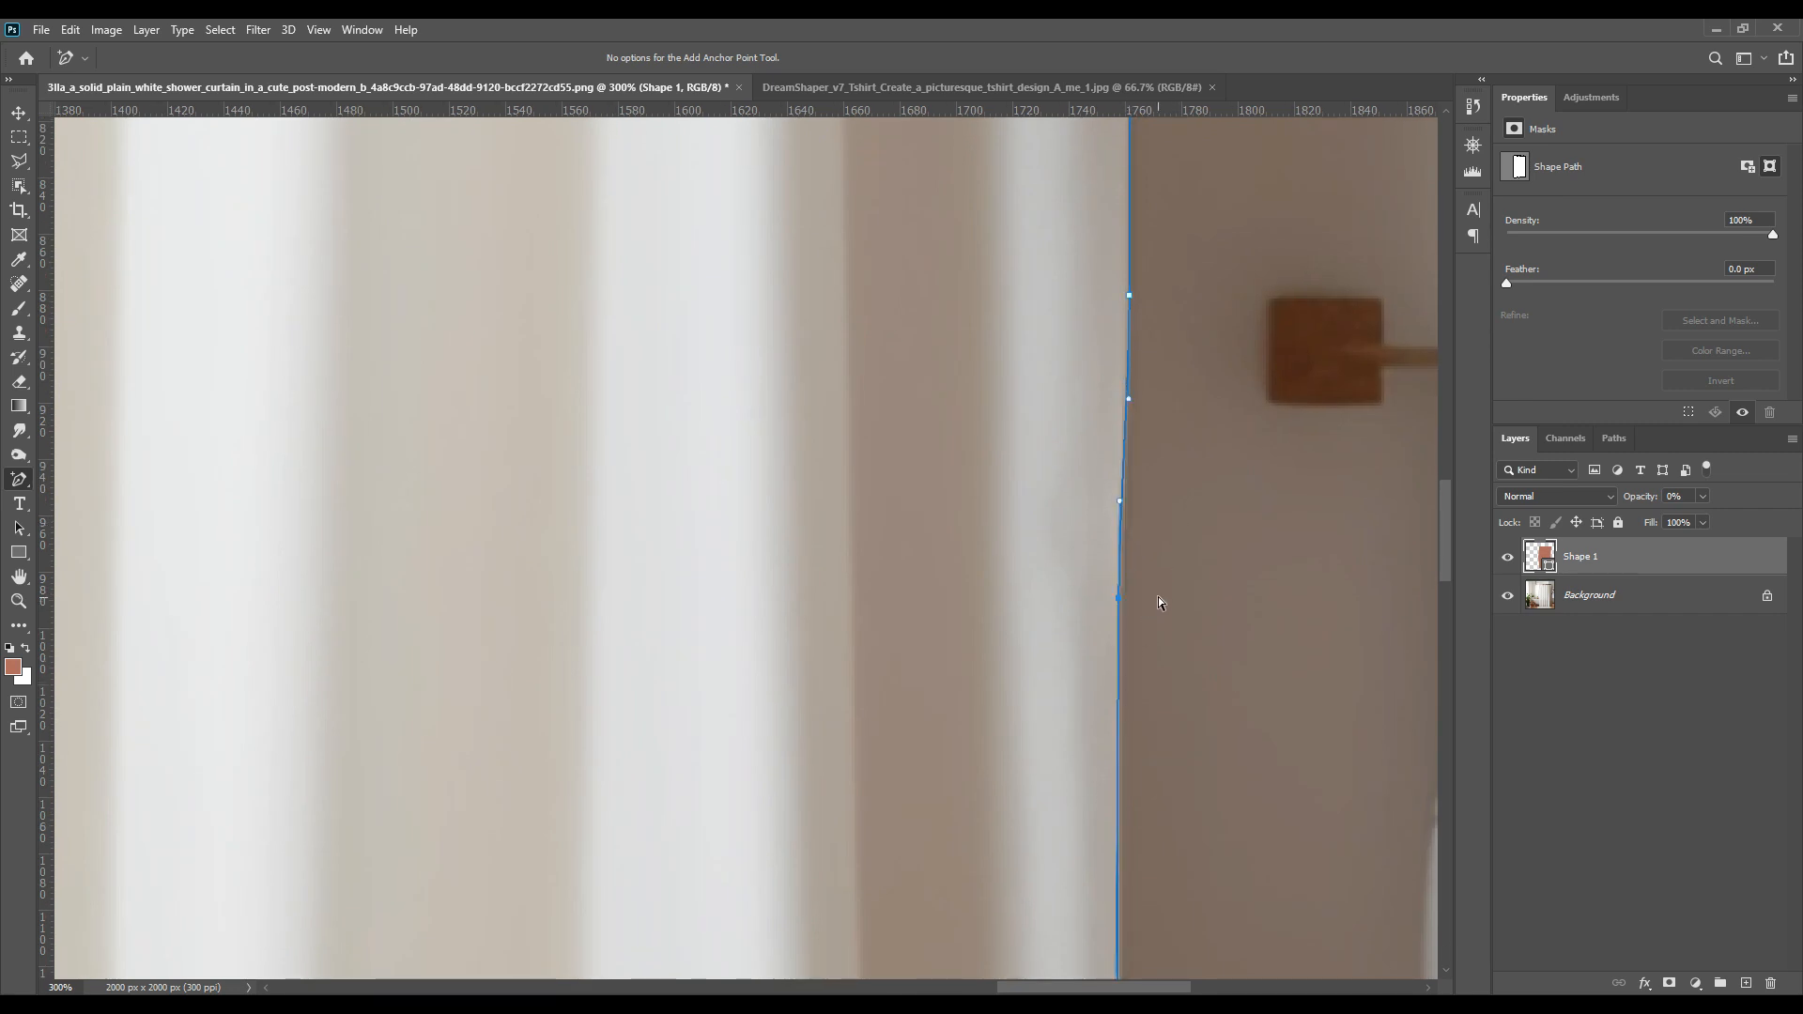
pyautogui.scroll(-3, 1180, 763)
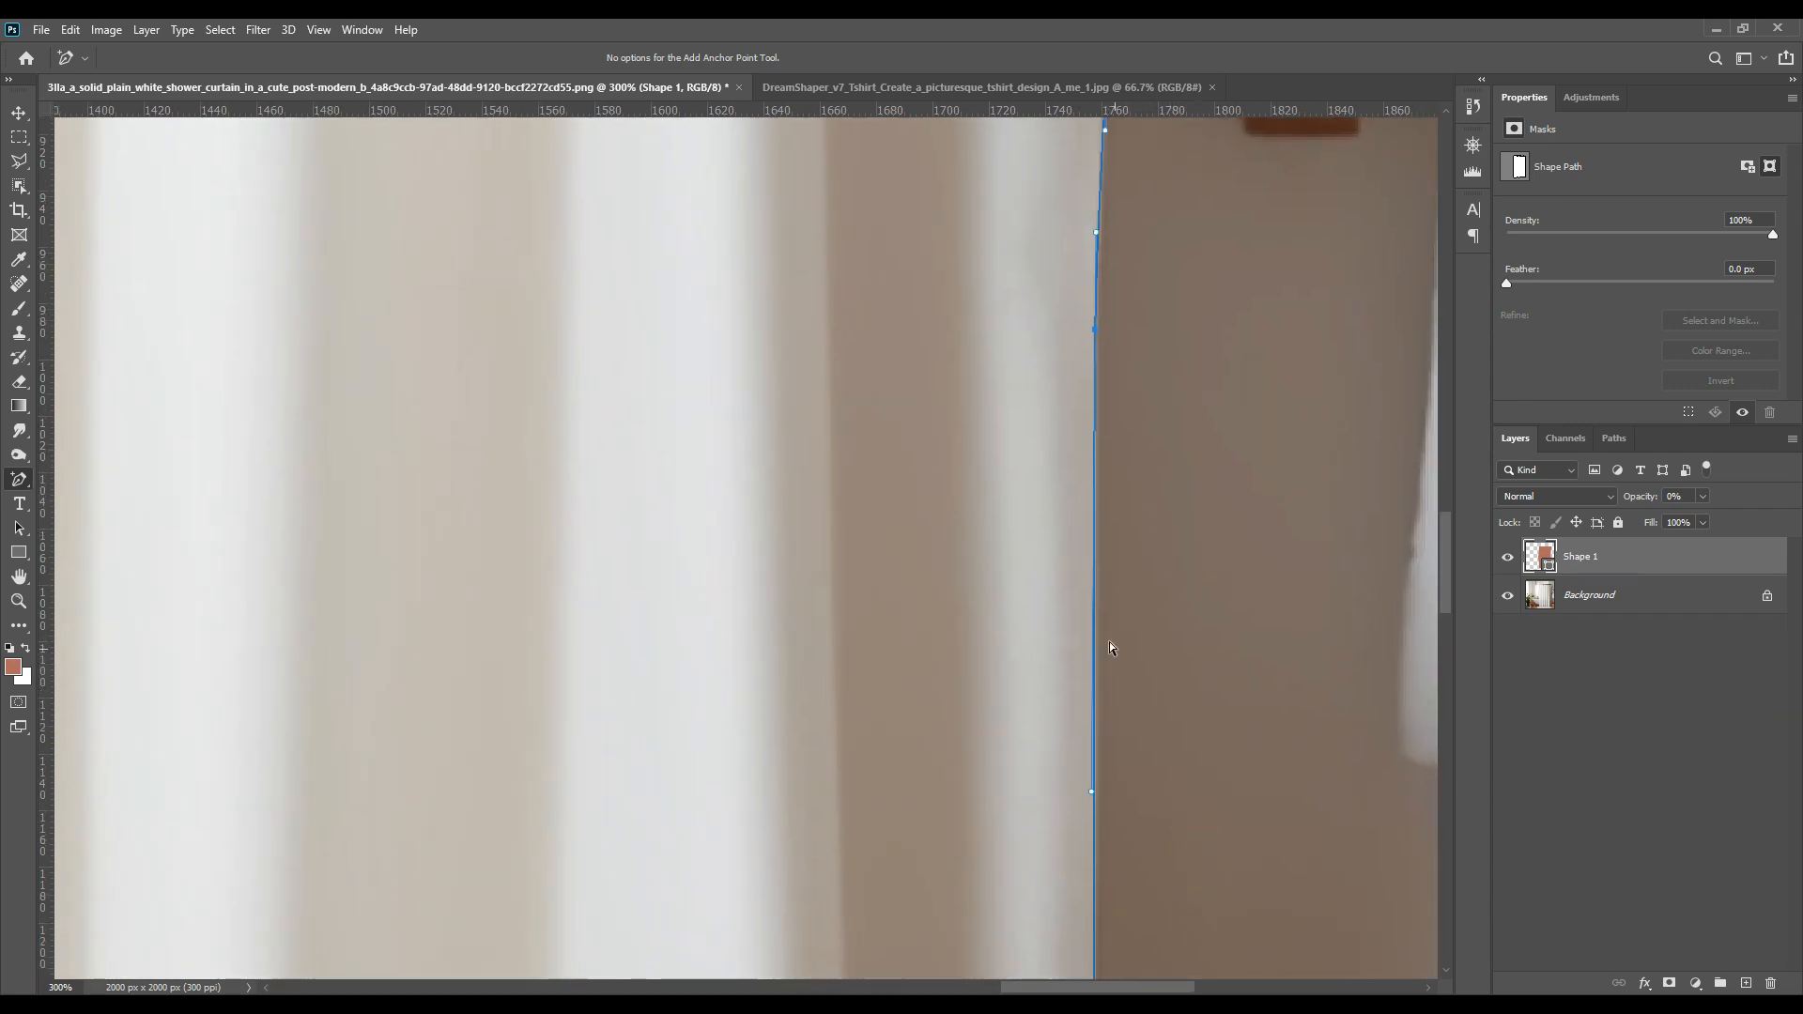
pyautogui.click(1095, 612)
pyautogui.moveTo(1191, 779); pyautogui.dragTo(1171, 688)
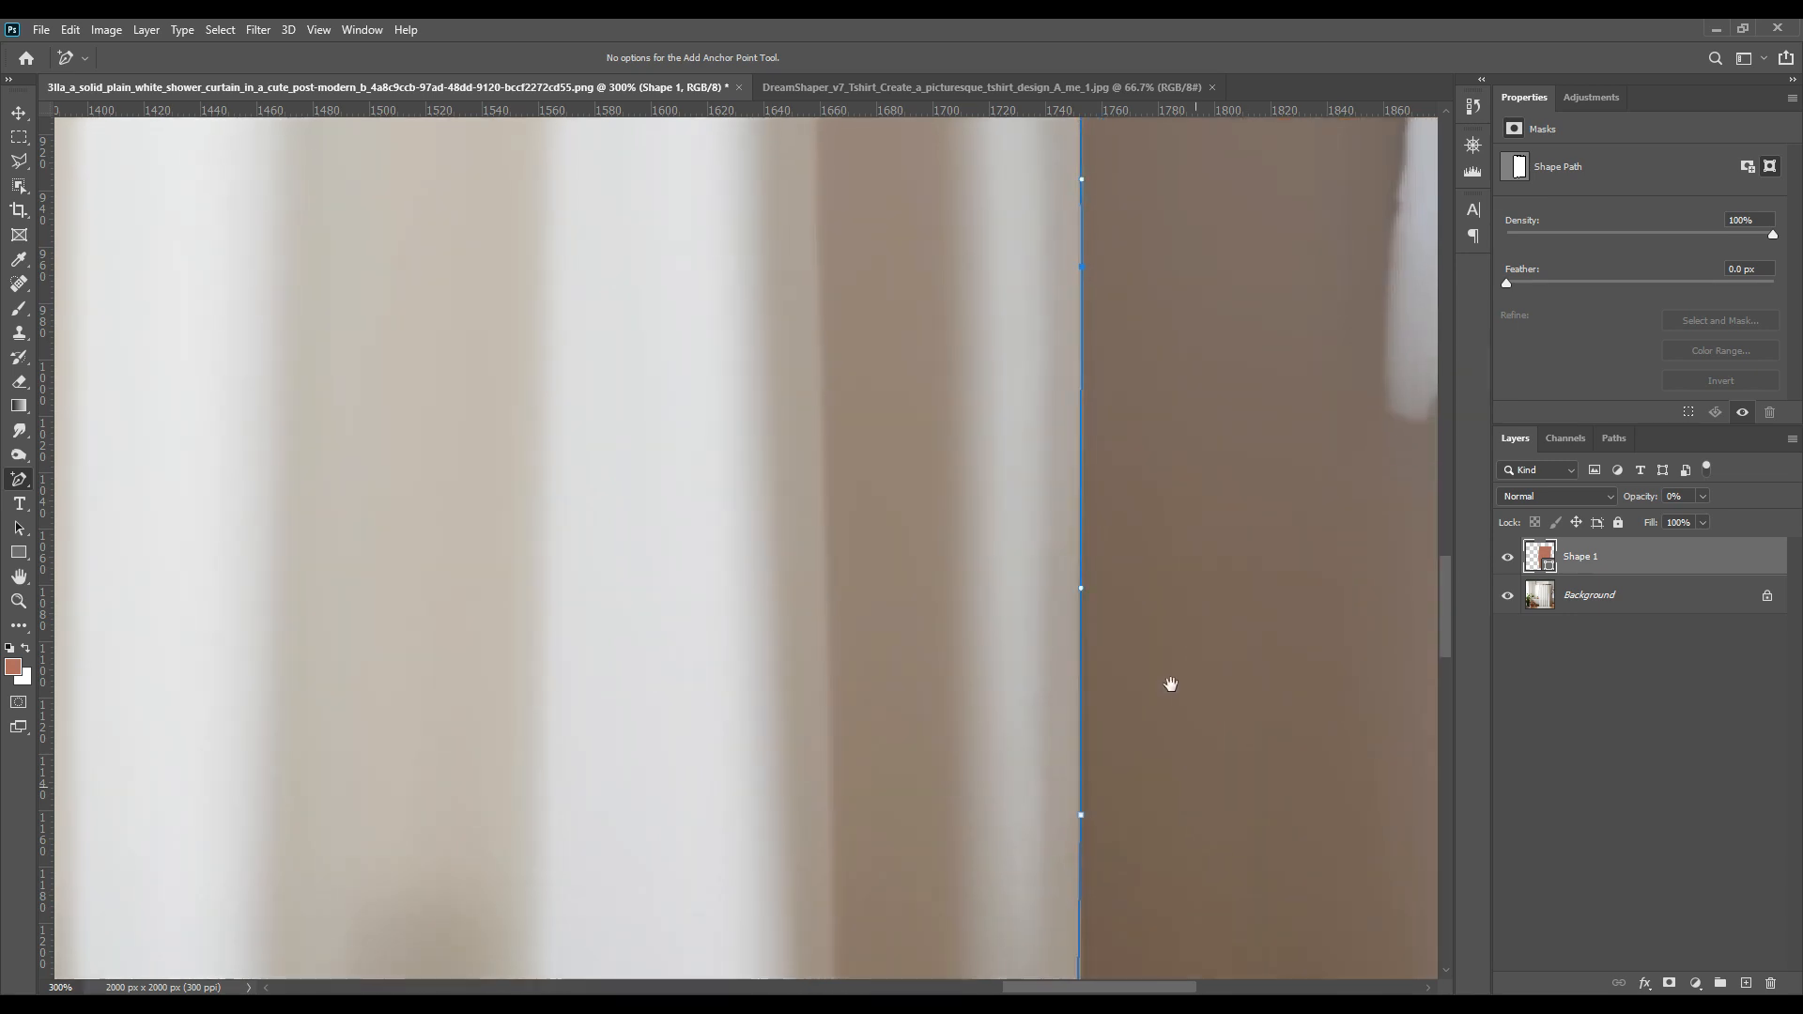
# Step: Nudge the lower part of the path's right side outward onto the curtain's edge, down to the bottom-right corner
pyautogui.moveTo(1166, 621); pyautogui.dragTo(1168, 439)
pyautogui.moveTo(1155, 668); pyautogui.dragTo(1152, 605)
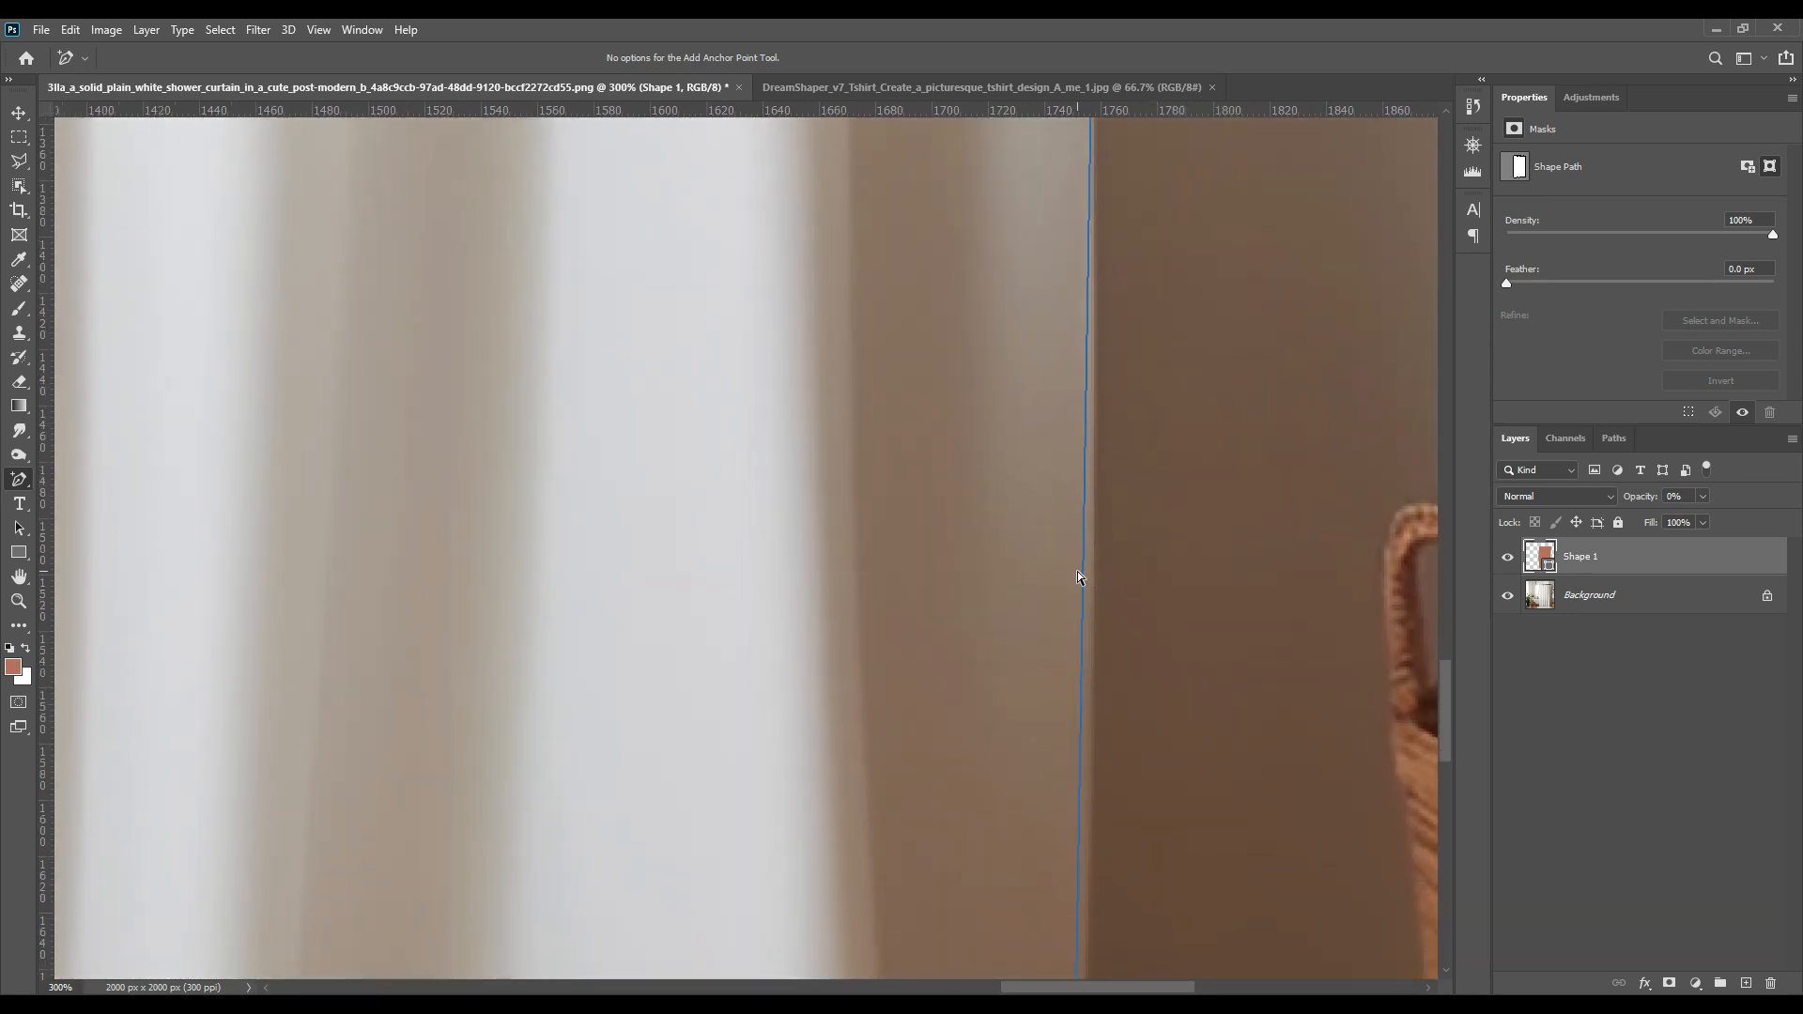
pyautogui.press('Right')
pyautogui.press('Right')
pyautogui.press('Right')
pyautogui.press('Right')
pyautogui.moveTo(1183, 395); pyautogui.dragTo(1193, 659)
pyautogui.moveTo(1192, 764); pyautogui.dragTo(1208, 506)
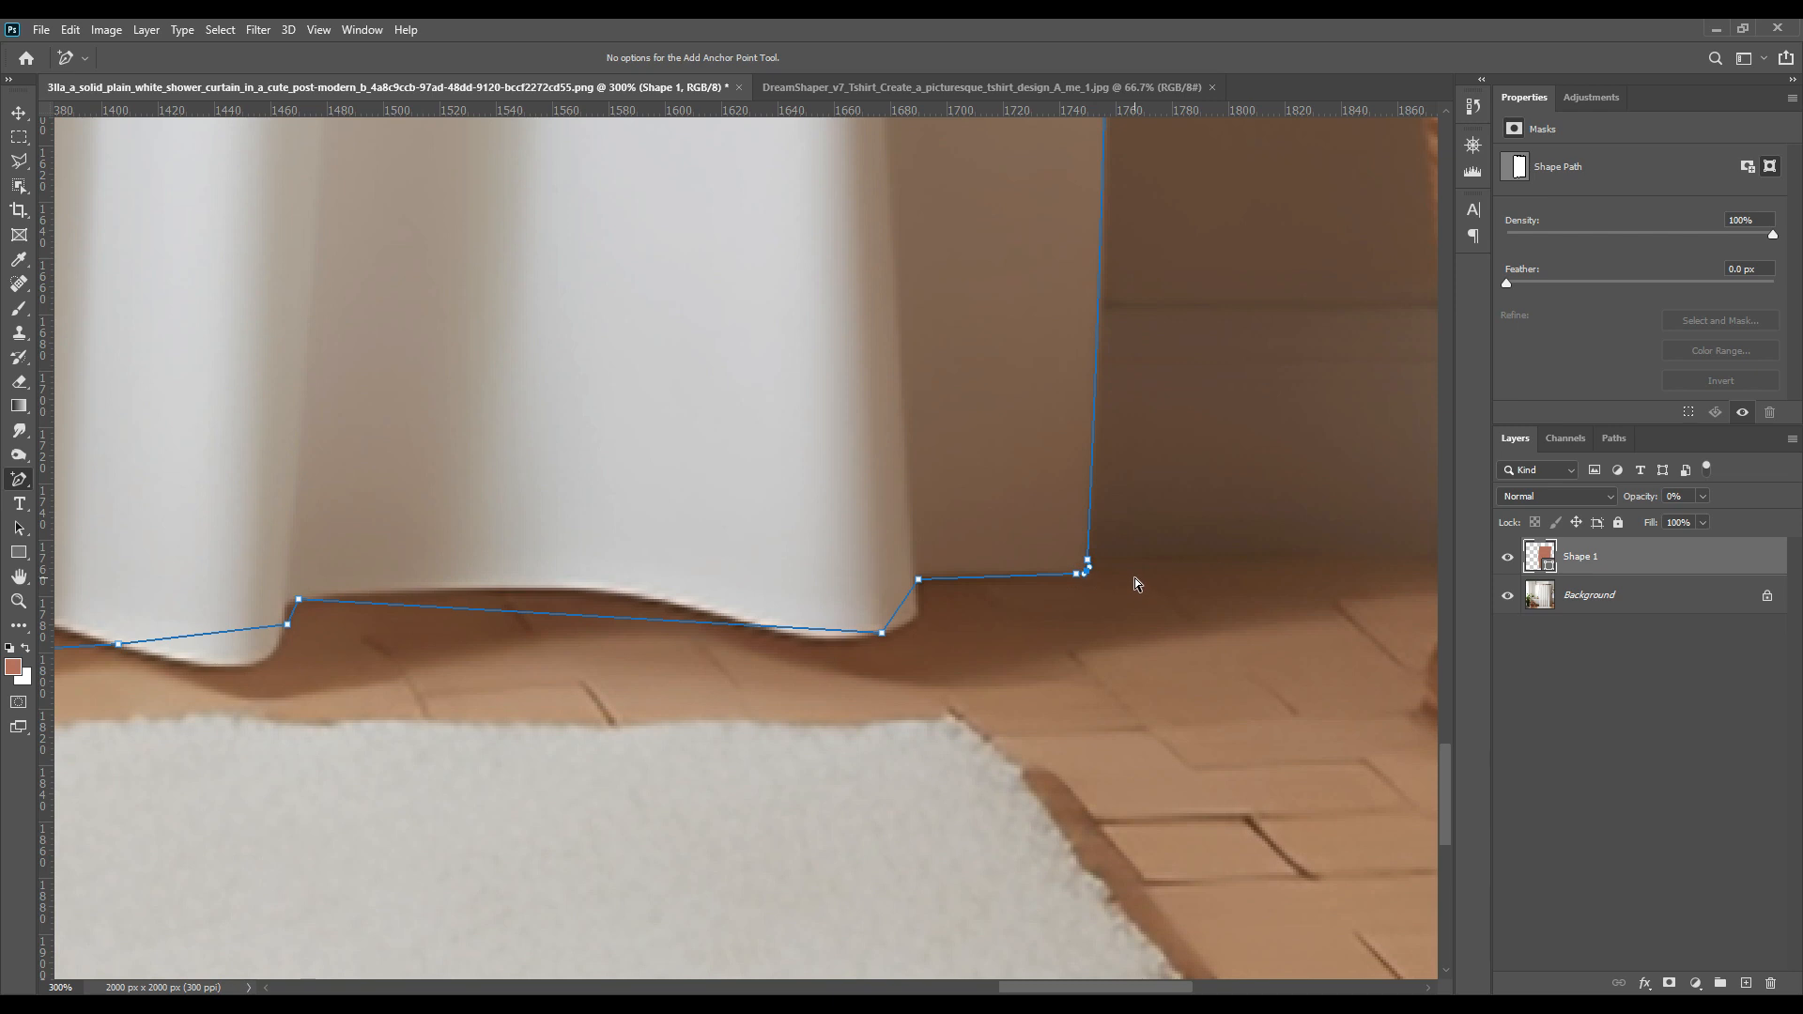
# Step: Shape the path along the bottom hem from the bottom-right corner across the curtain's wide rightmost white fold
pyautogui.click(918, 580)
pyautogui.click(1001, 573)
pyautogui.moveTo(923, 603); pyautogui.dragTo(826, 639)
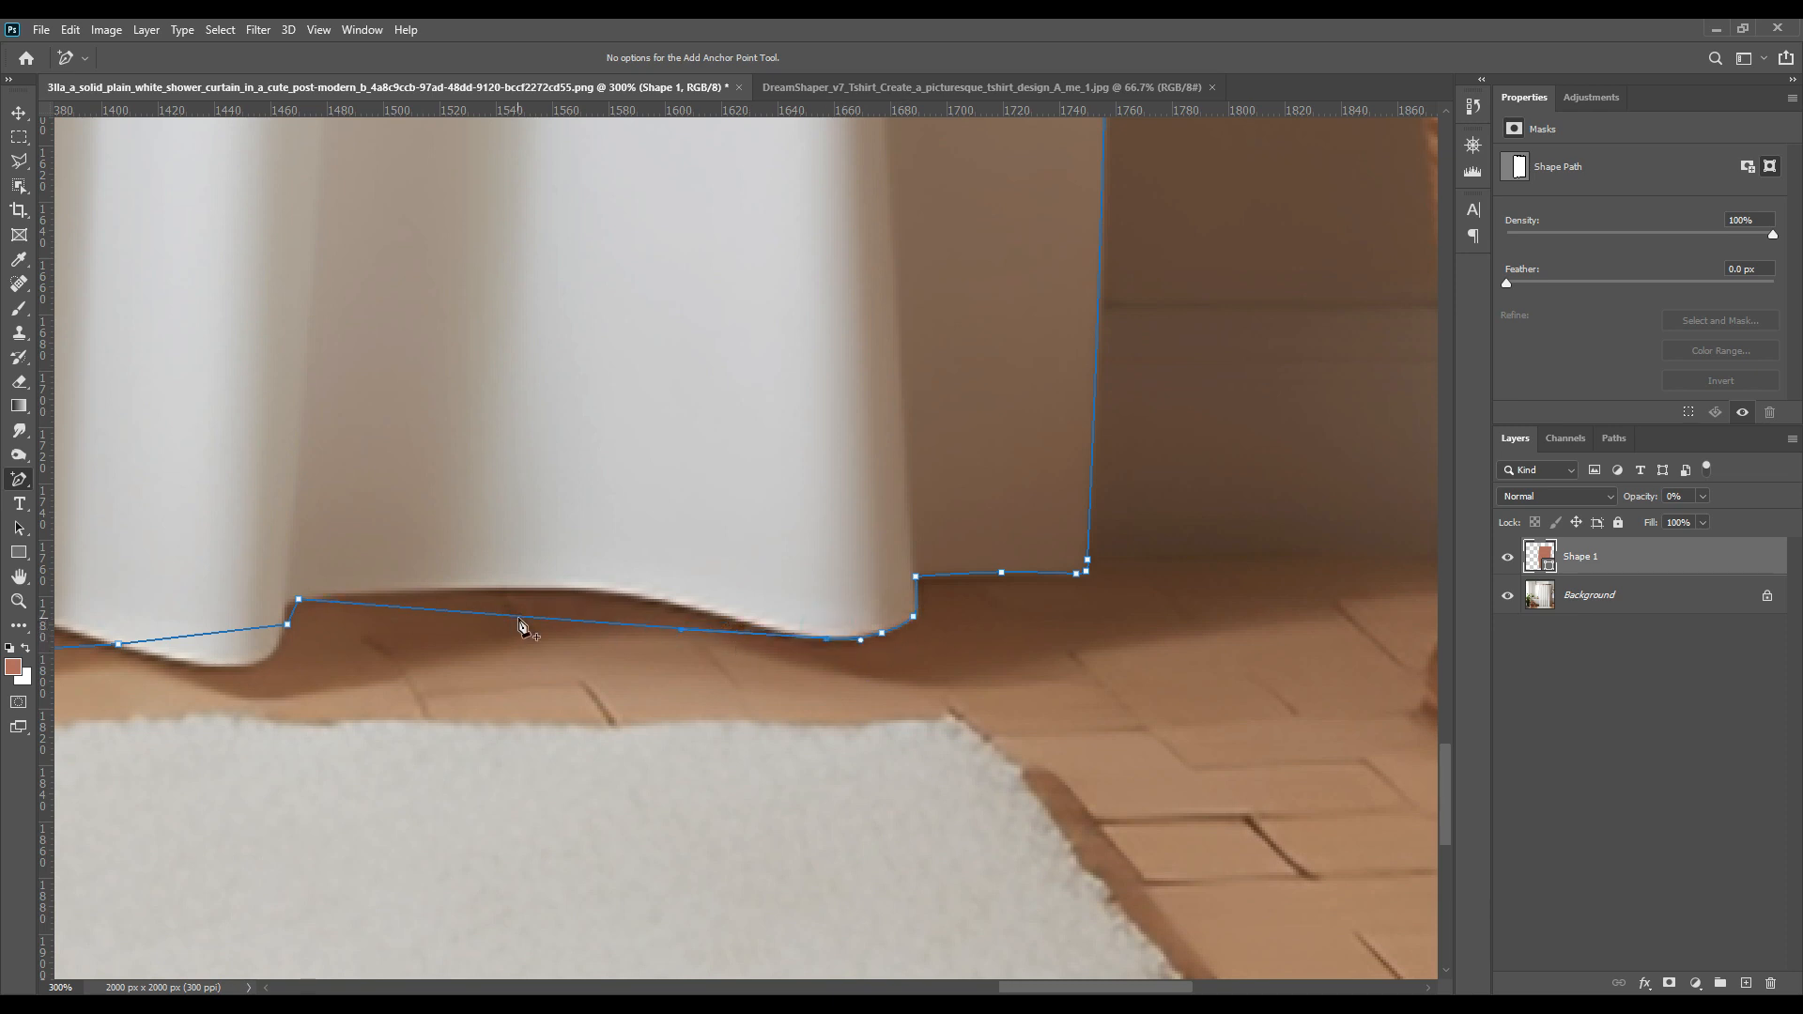
pyautogui.moveTo(563, 619); pyautogui.dragTo(602, 645)
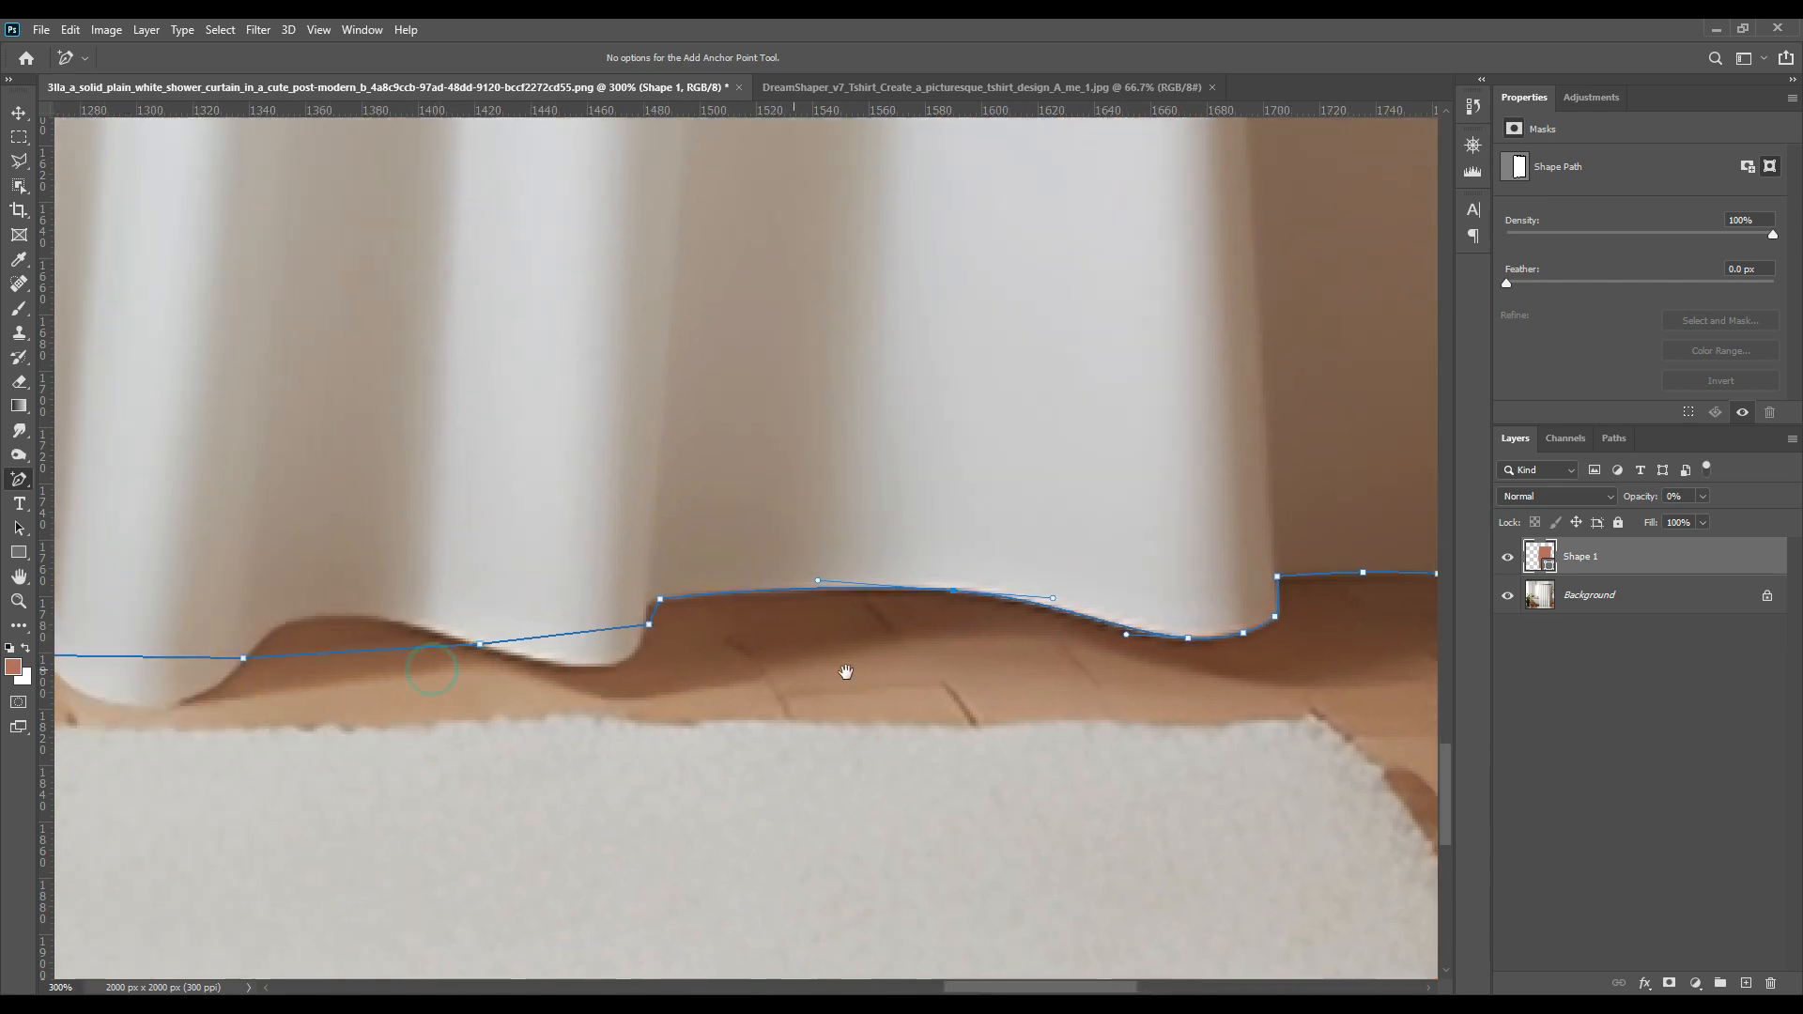
# Step: Curve the path around the second white fold from the right along the hem and the arch to its left
pyautogui.hscroll(-5, 718, 610)
pyautogui.click(718, 606)
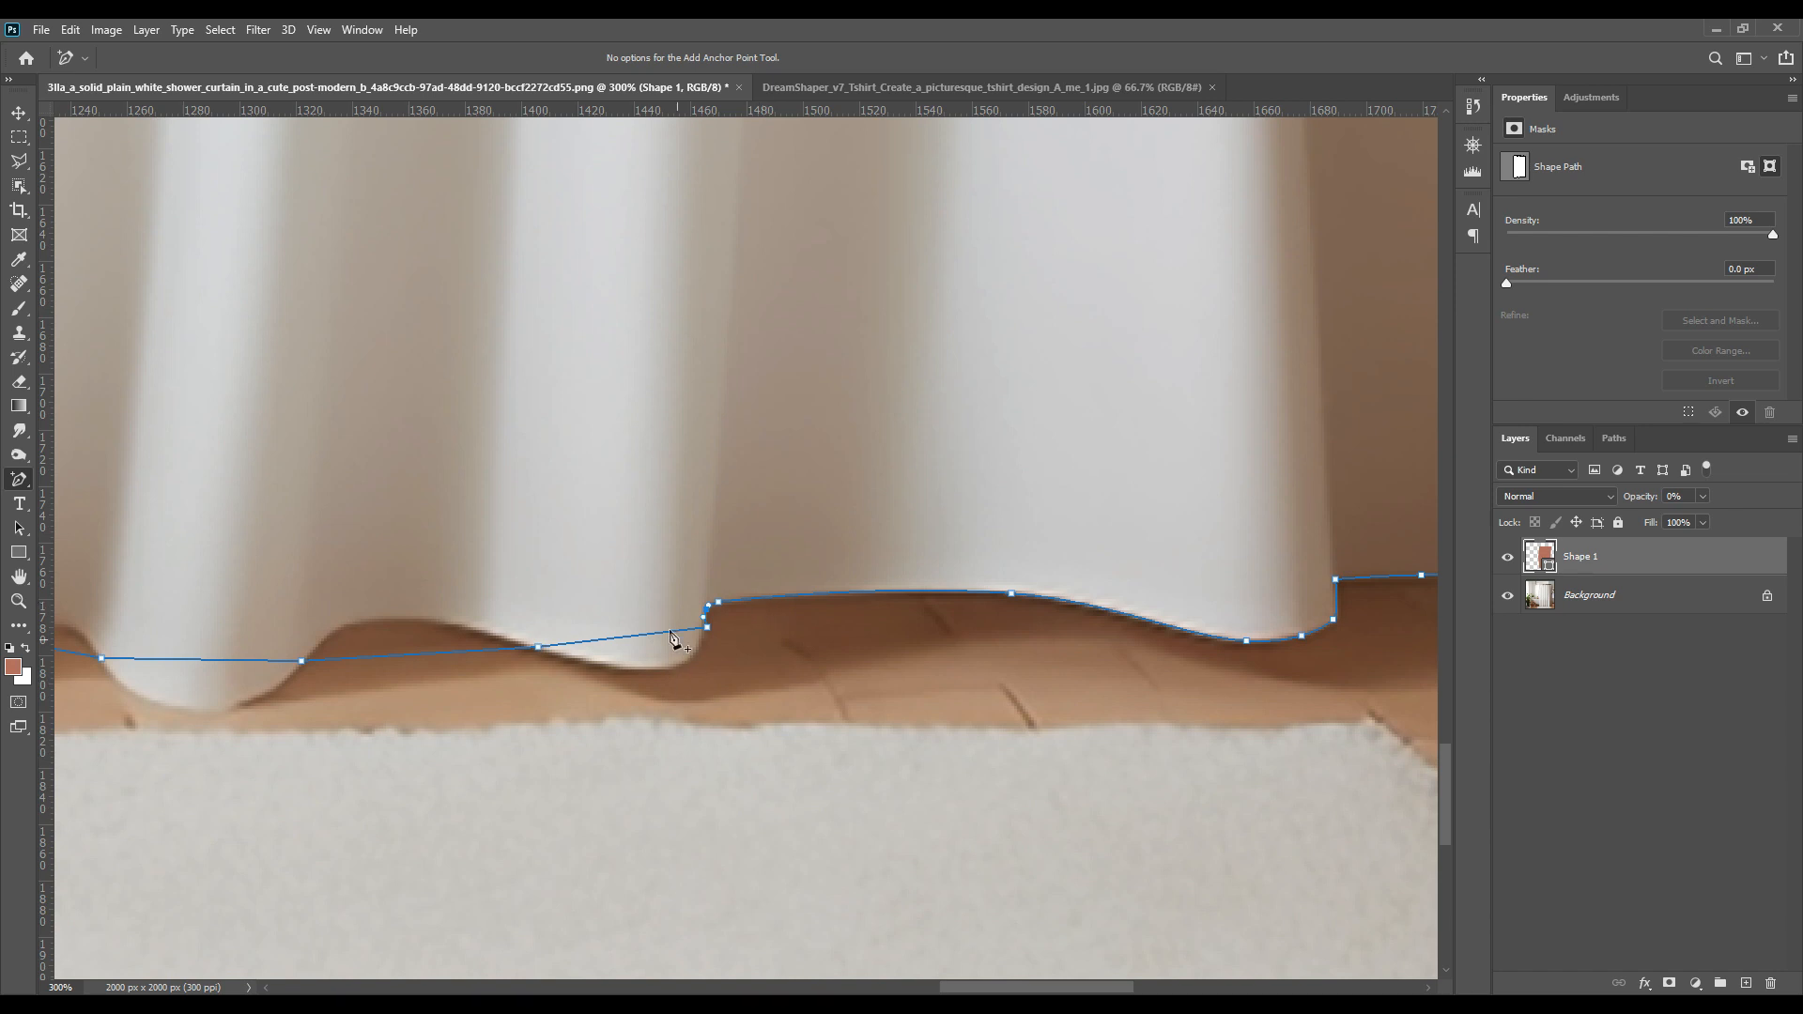
pyautogui.moveTo(656, 632); pyautogui.dragTo(711, 643)
pyautogui.click(620, 669)
pyautogui.moveTo(536, 604); pyautogui.dragTo(915, 635)
pyautogui.click(749, 692)
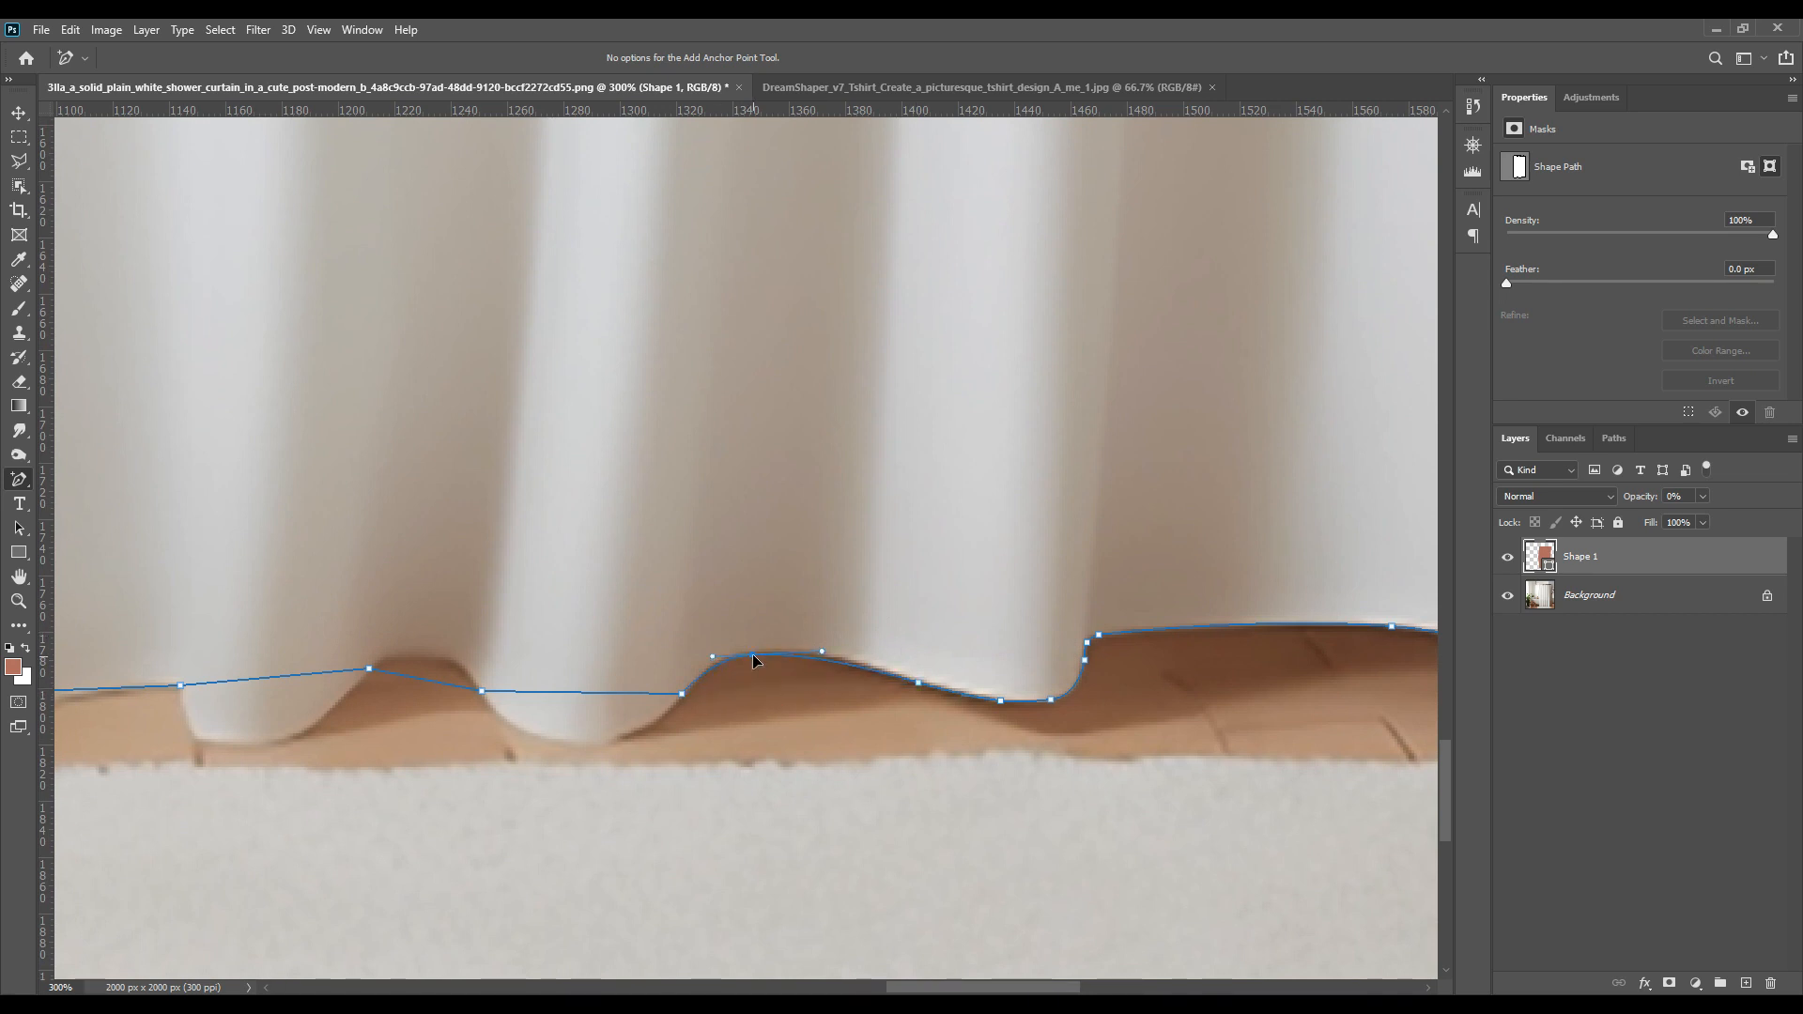
pyautogui.click(845, 662)
pyautogui.click(878, 671)
# Step: Curve the path around the third white fold from the right and over the arch on its left along the hem
pyautogui.moveTo(577, 749); pyautogui.dragTo(835, 690)
pyautogui.click(841, 639)
pyautogui.click(894, 680)
pyautogui.click(744, 638)
pyautogui.click(774, 673)
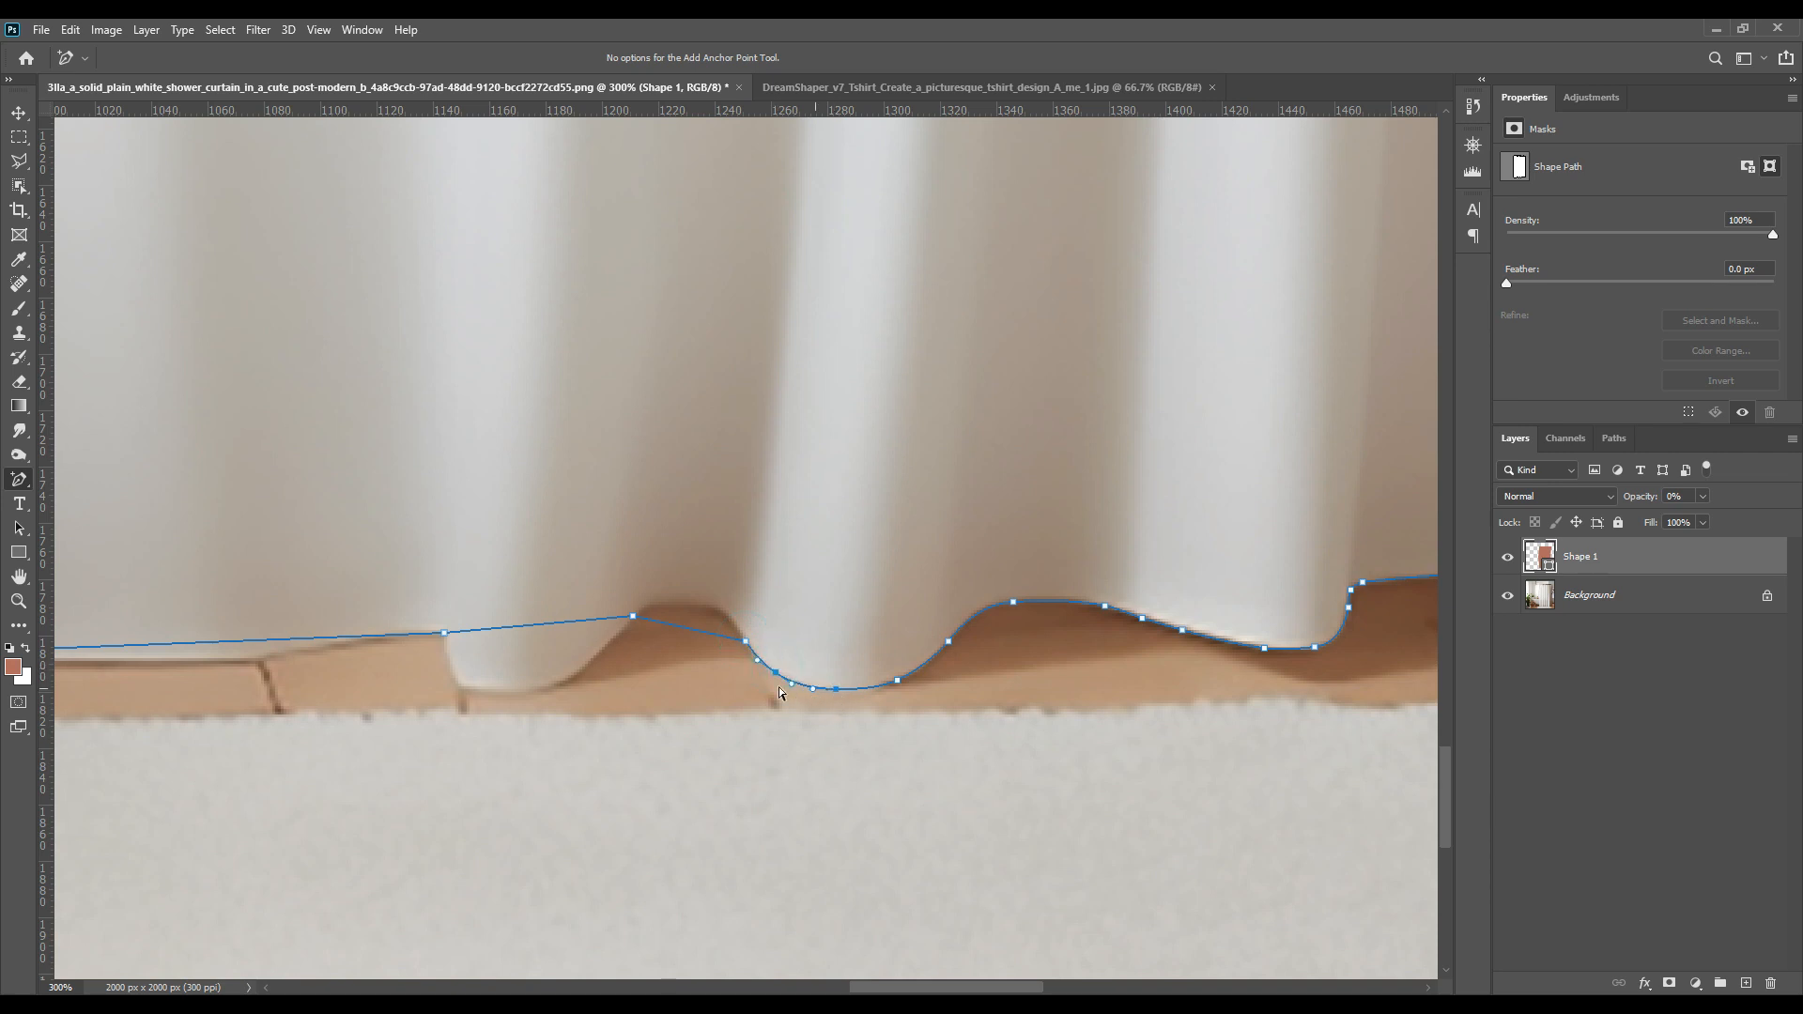
pyautogui.moveTo(706, 639); pyautogui.dragTo(653, 605)
pyautogui.click(709, 606)
# Step: Pull the path down around the leftmost rounded fold of the hem and refine its curve with added anchor points
pyautogui.moveTo(610, 761); pyautogui.dragTo(965, 668)
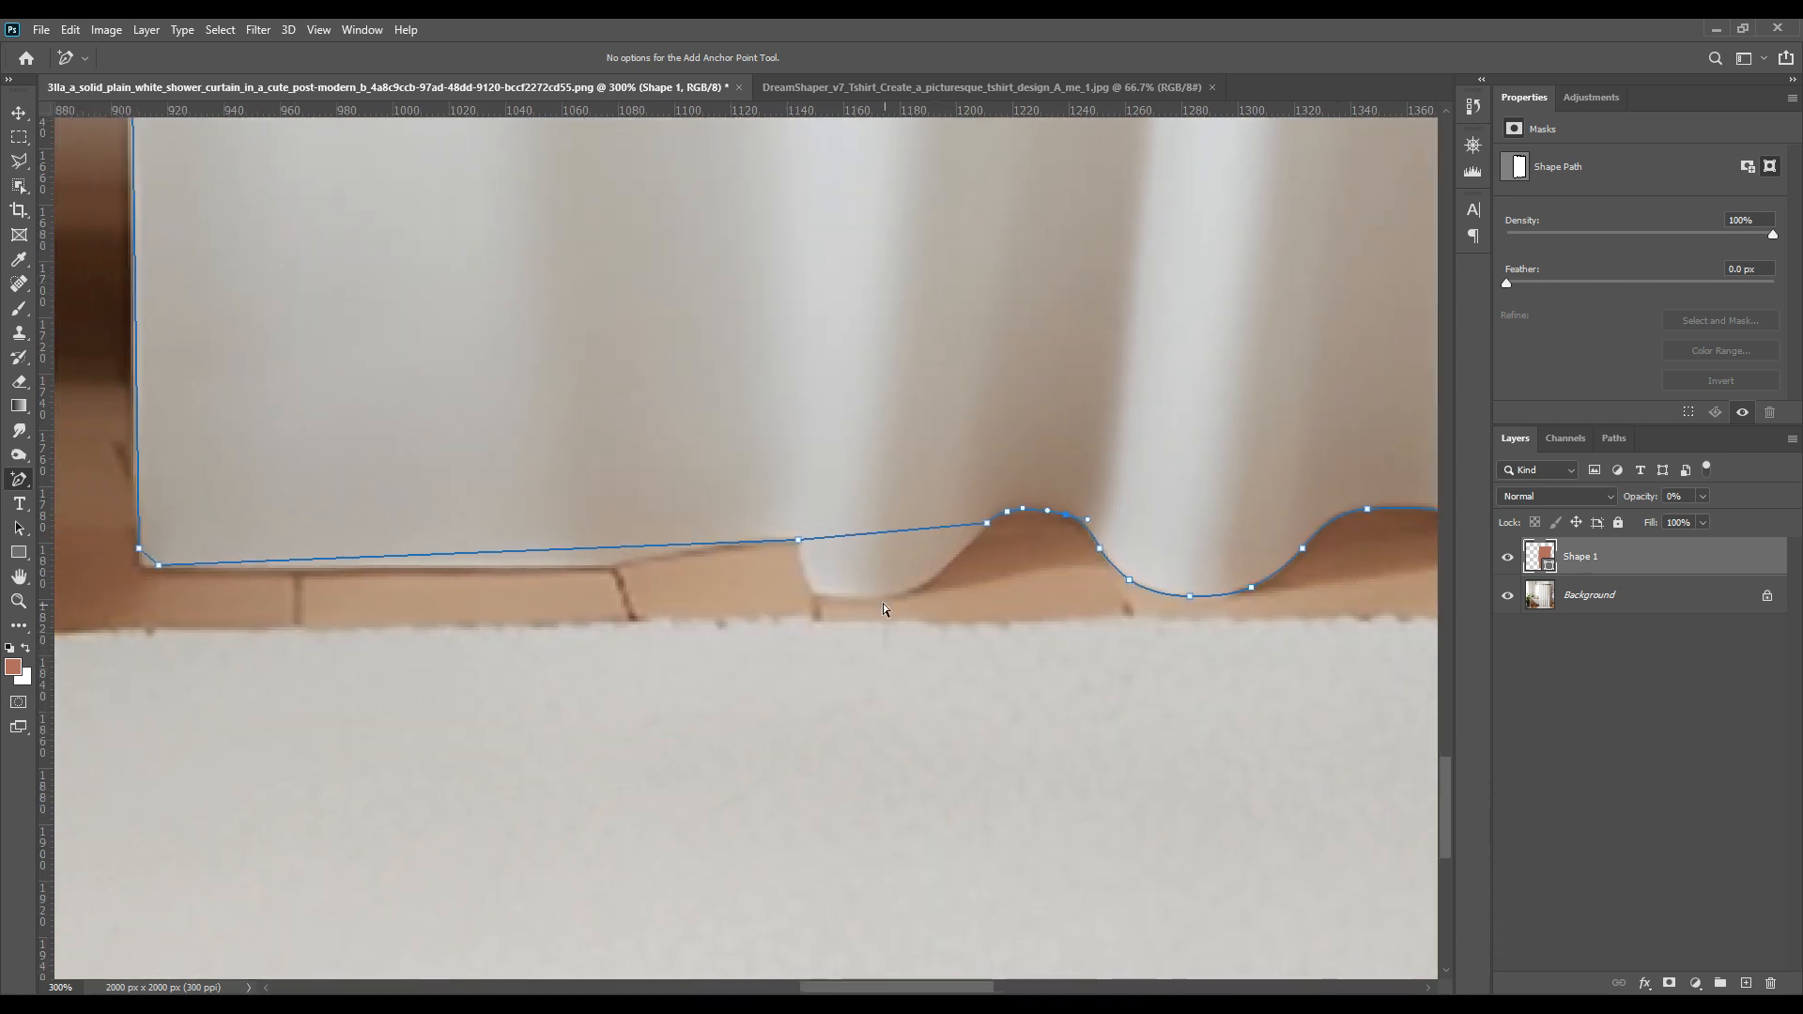
pyautogui.moveTo(855, 539); pyautogui.dragTo(855, 606)
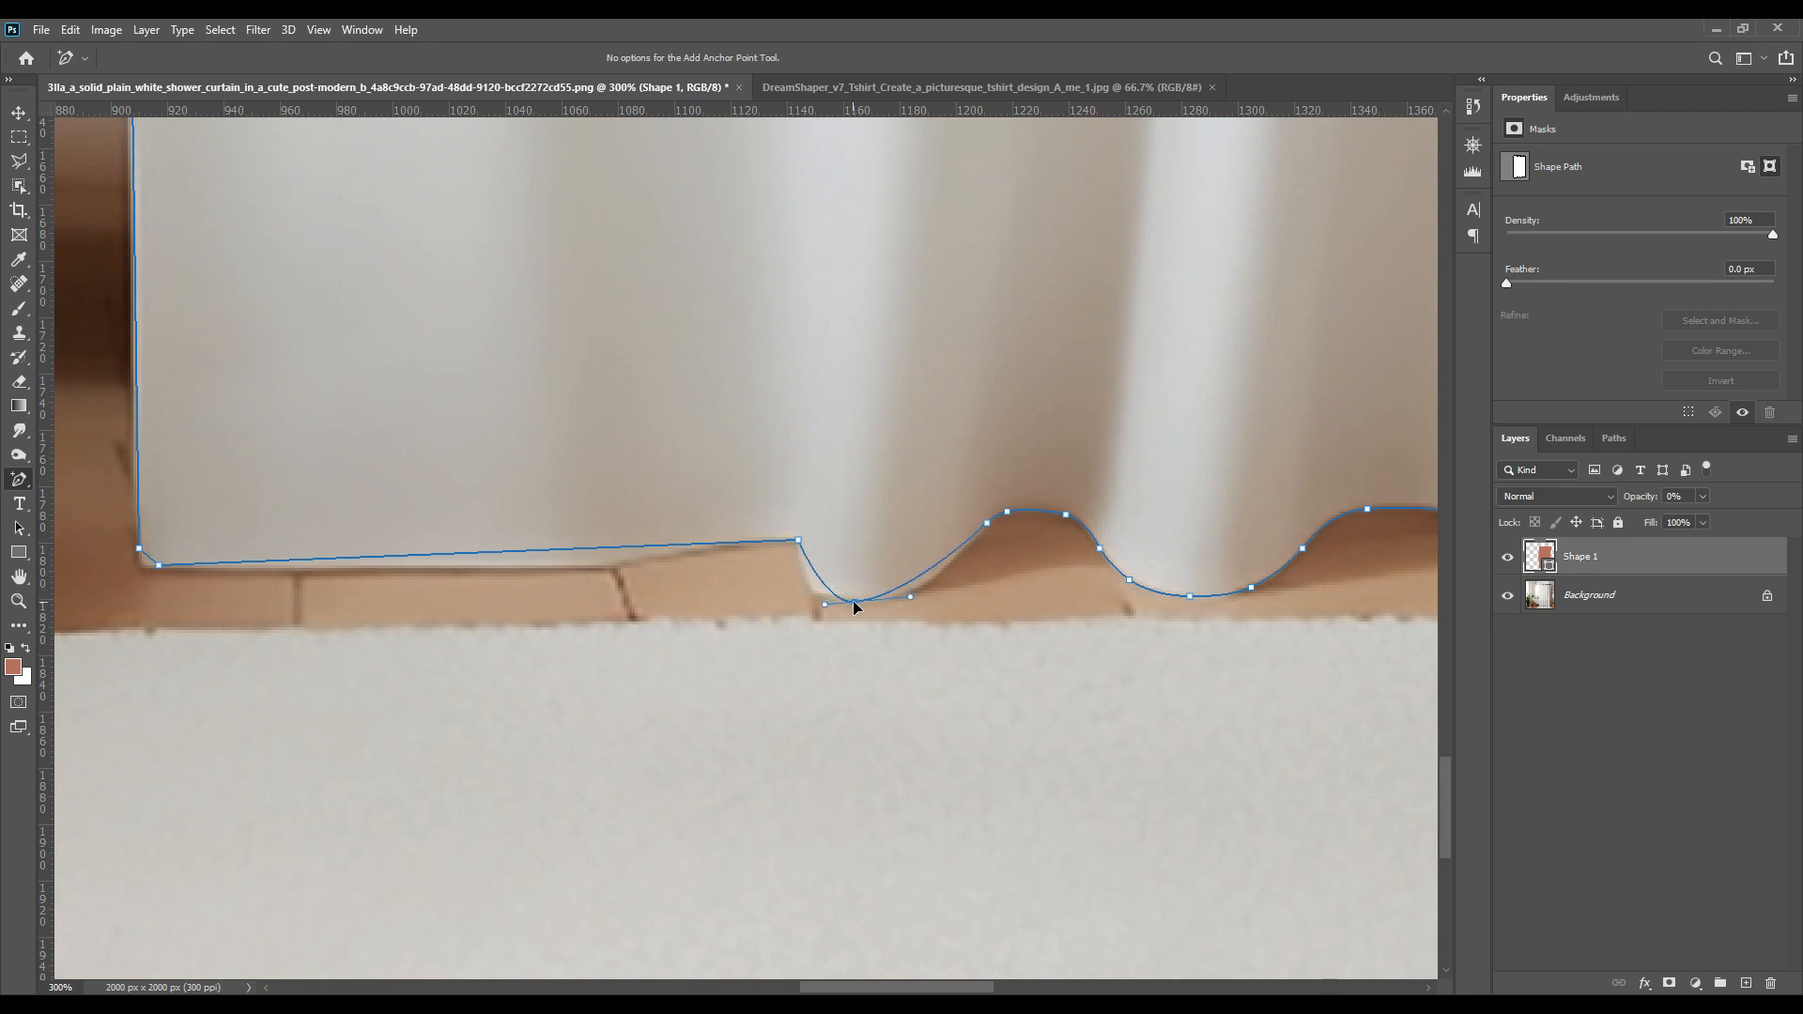
pyautogui.click(816, 584)
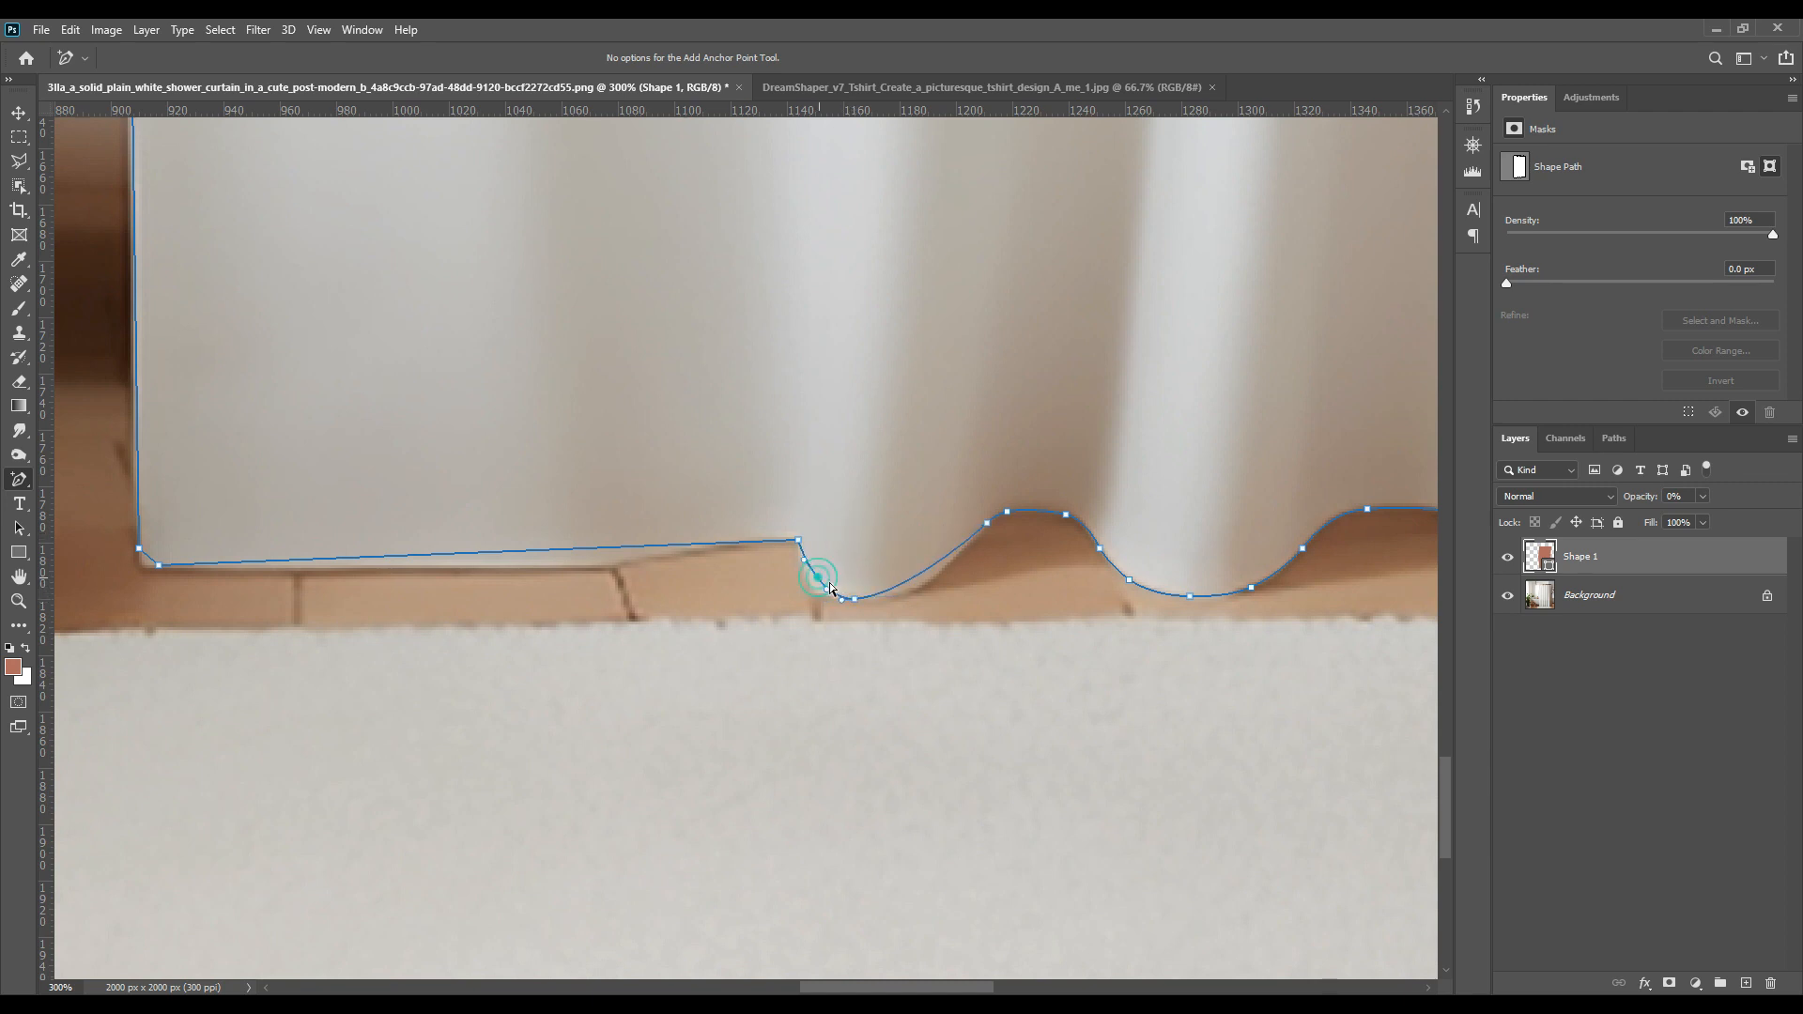
pyautogui.press('Down')
pyautogui.click(917, 582)
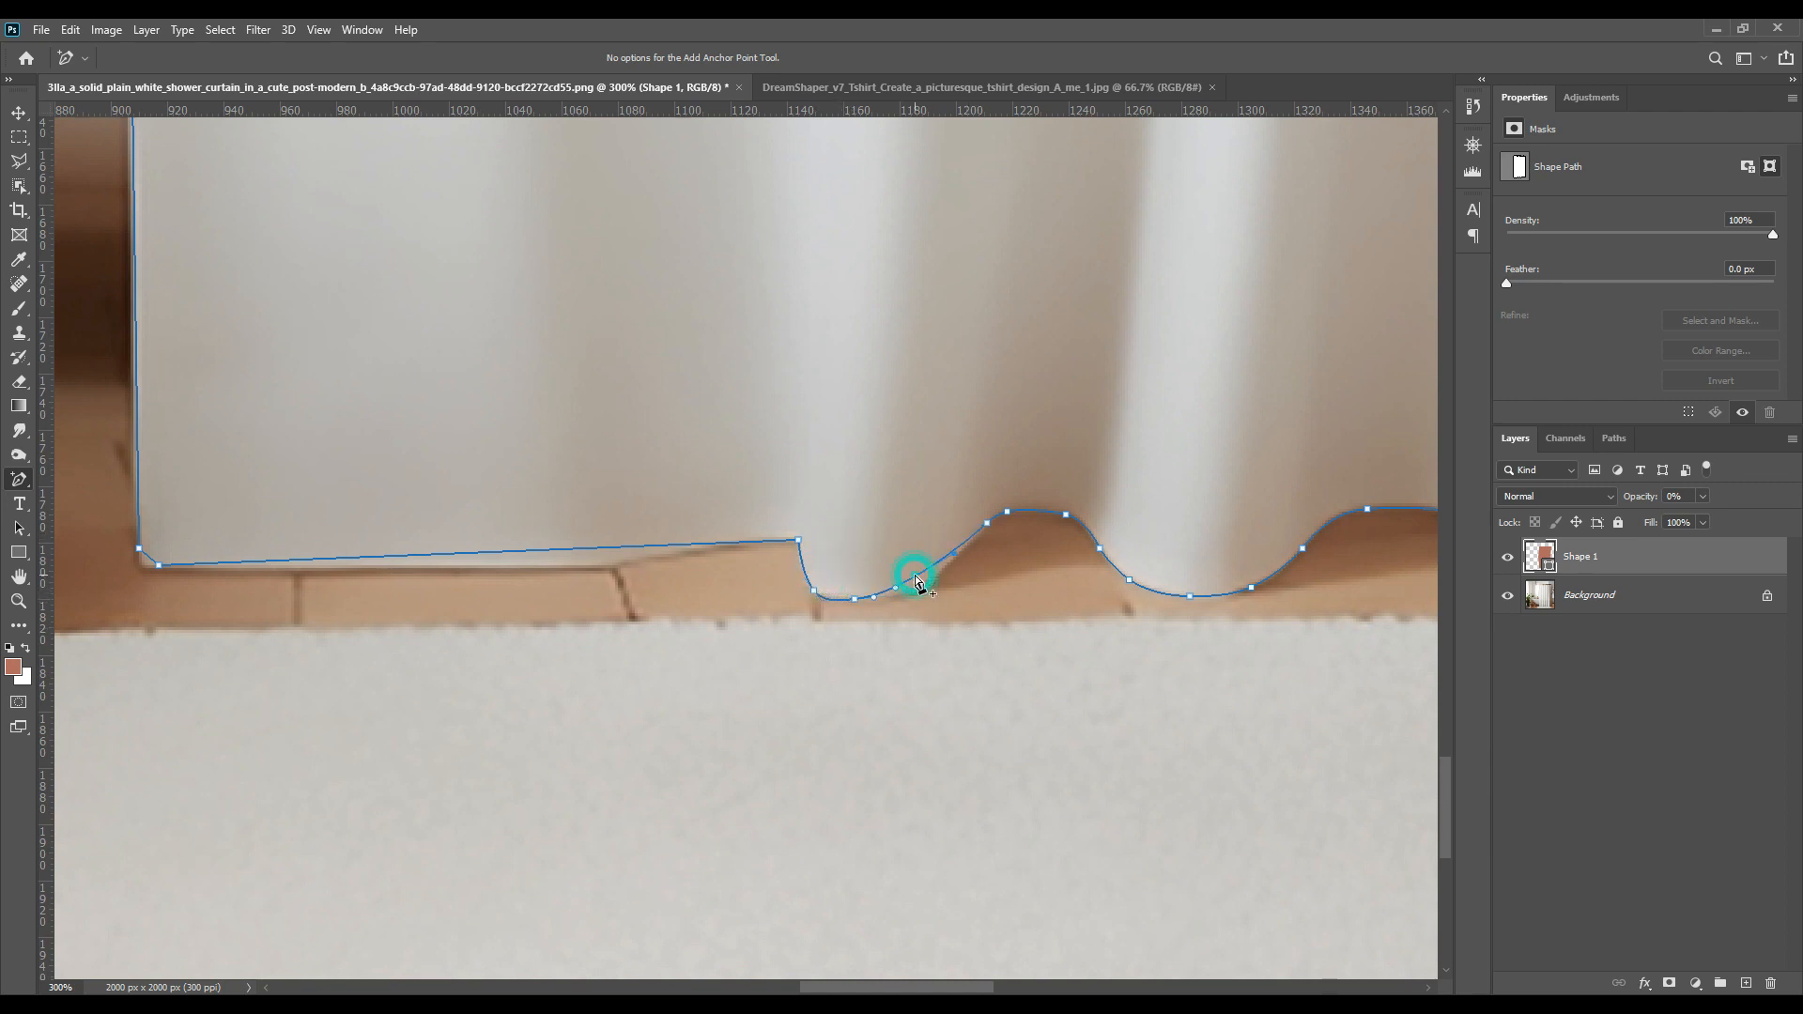
pyautogui.click(962, 550)
pyautogui.click(988, 516)
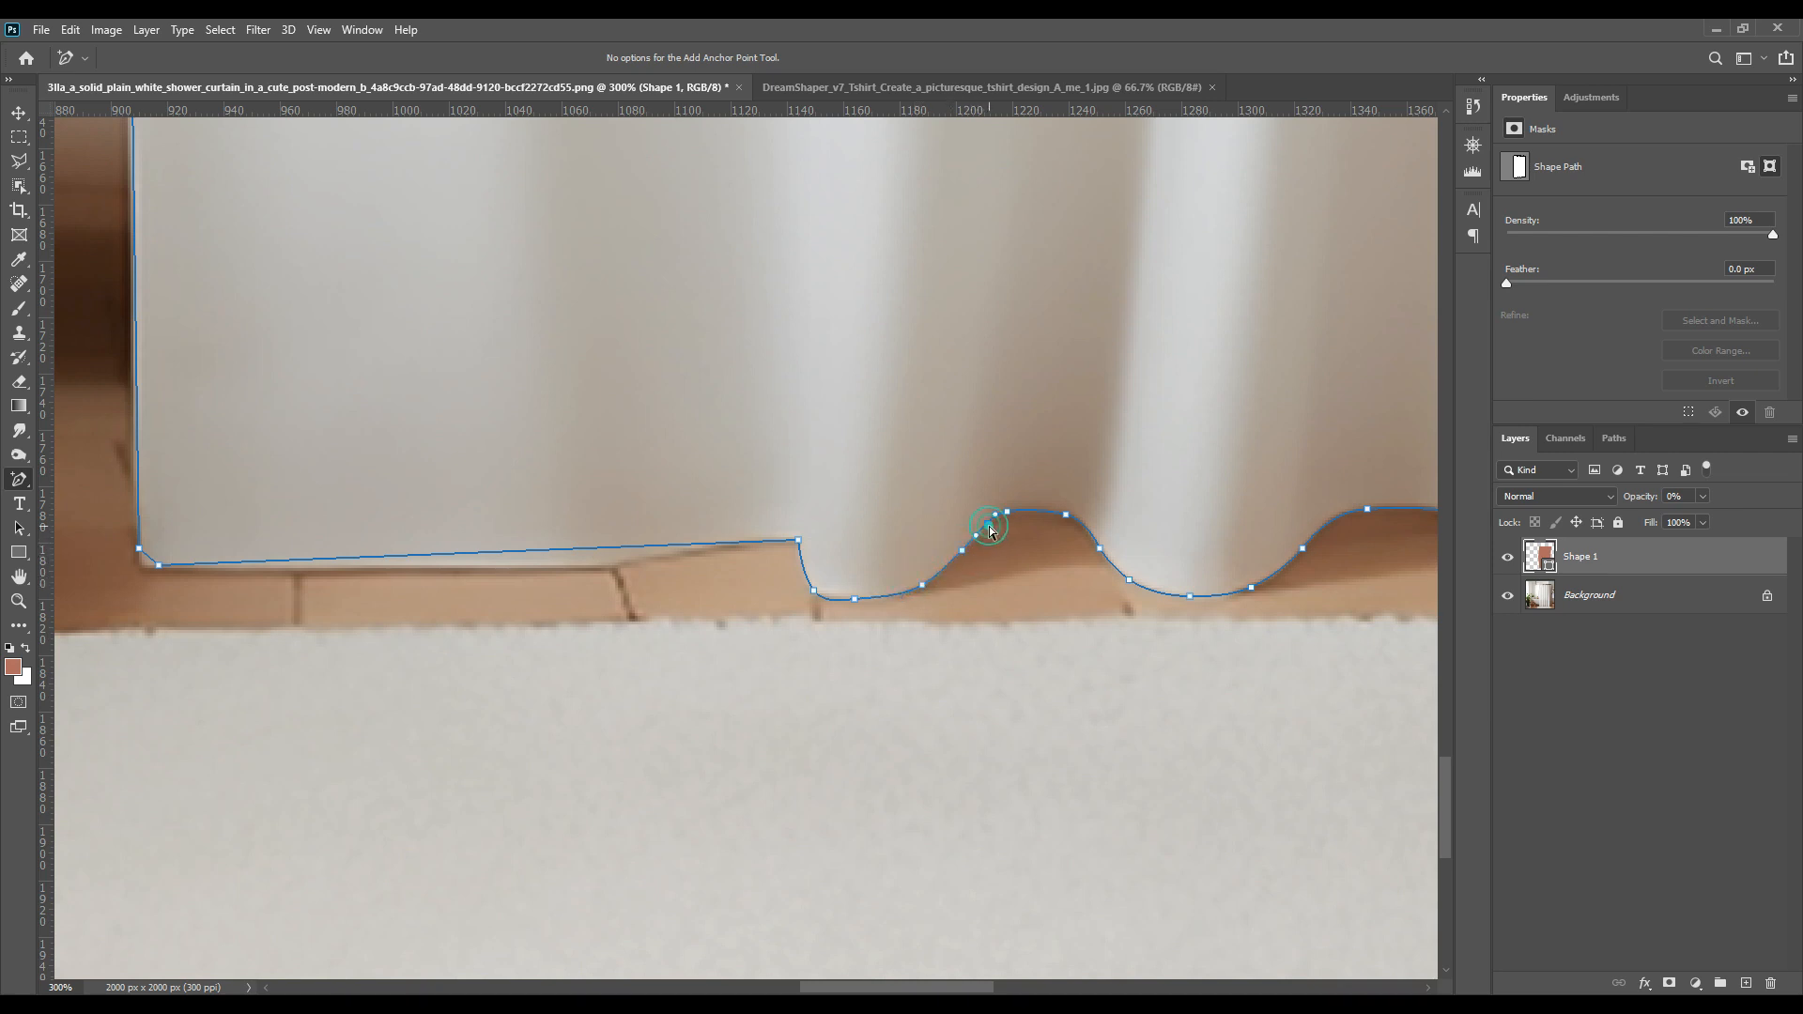
# Step: Fit the path to the nearly straight hem between the leftmost rounded fold and the curtain's bottom-left corner
pyautogui.moveTo(895, 738); pyautogui.dragTo(1138, 716)
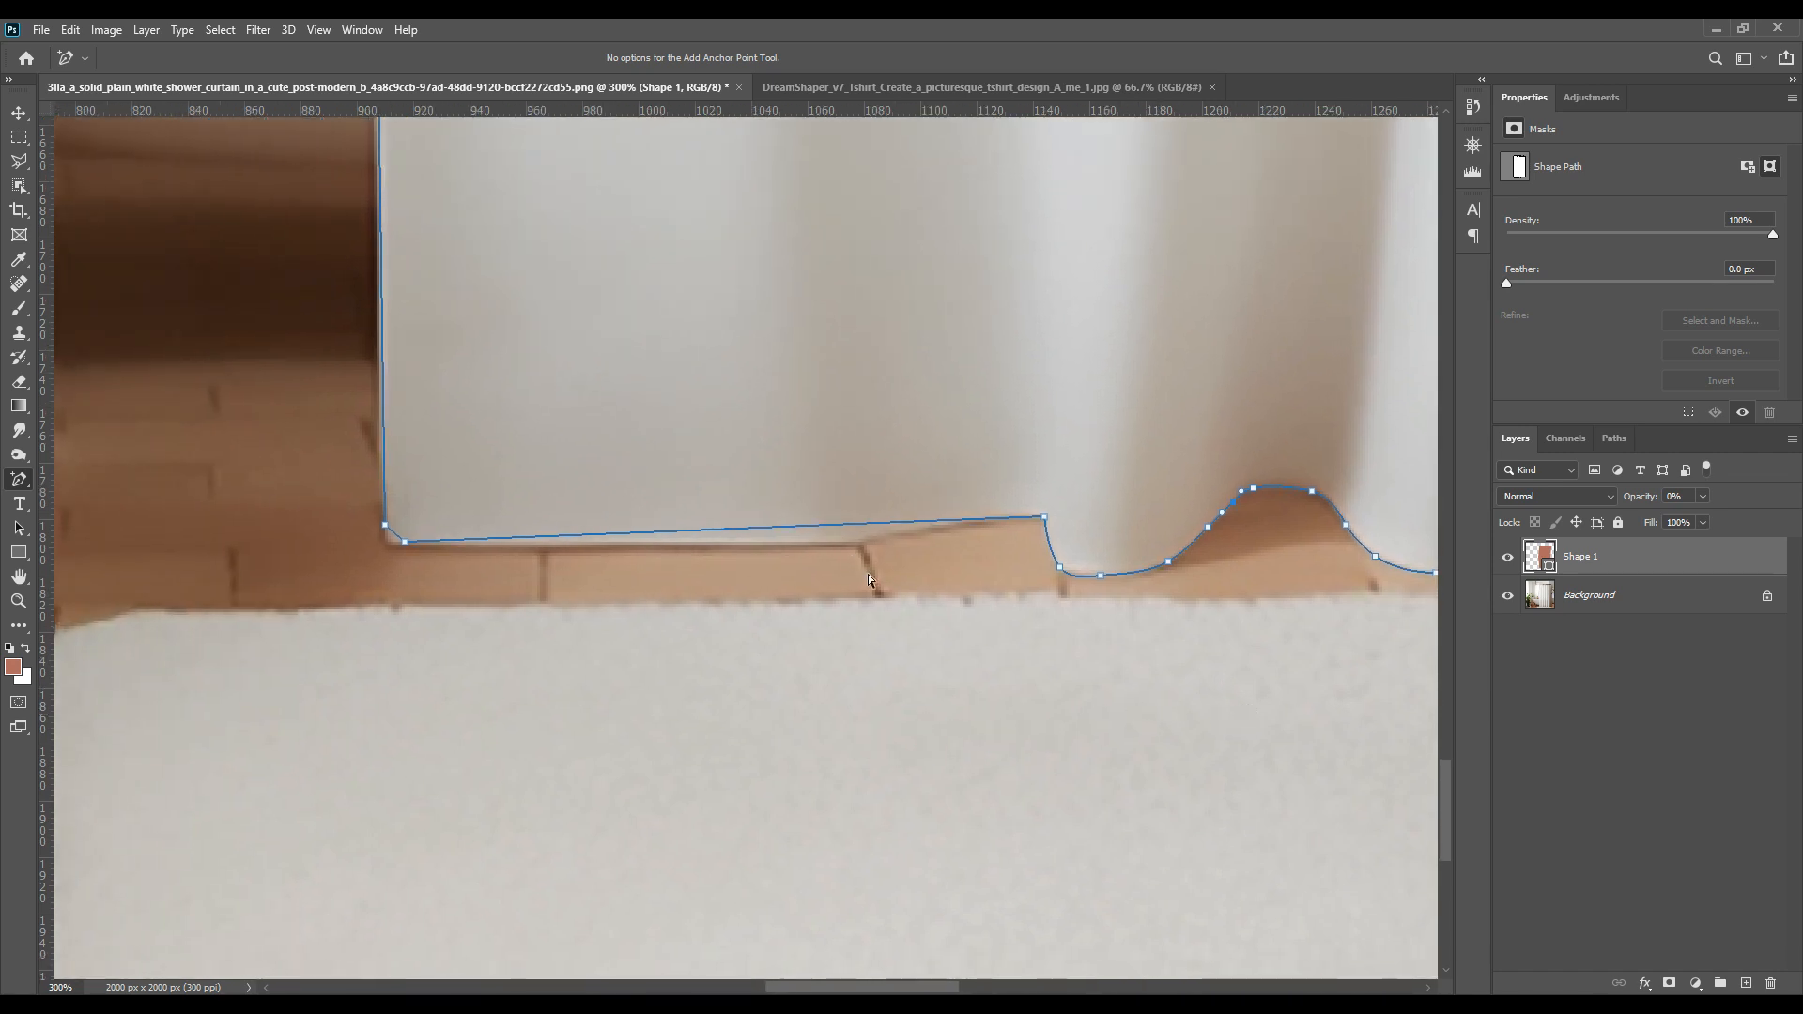
pyautogui.moveTo(842, 528); pyautogui.dragTo(866, 583)
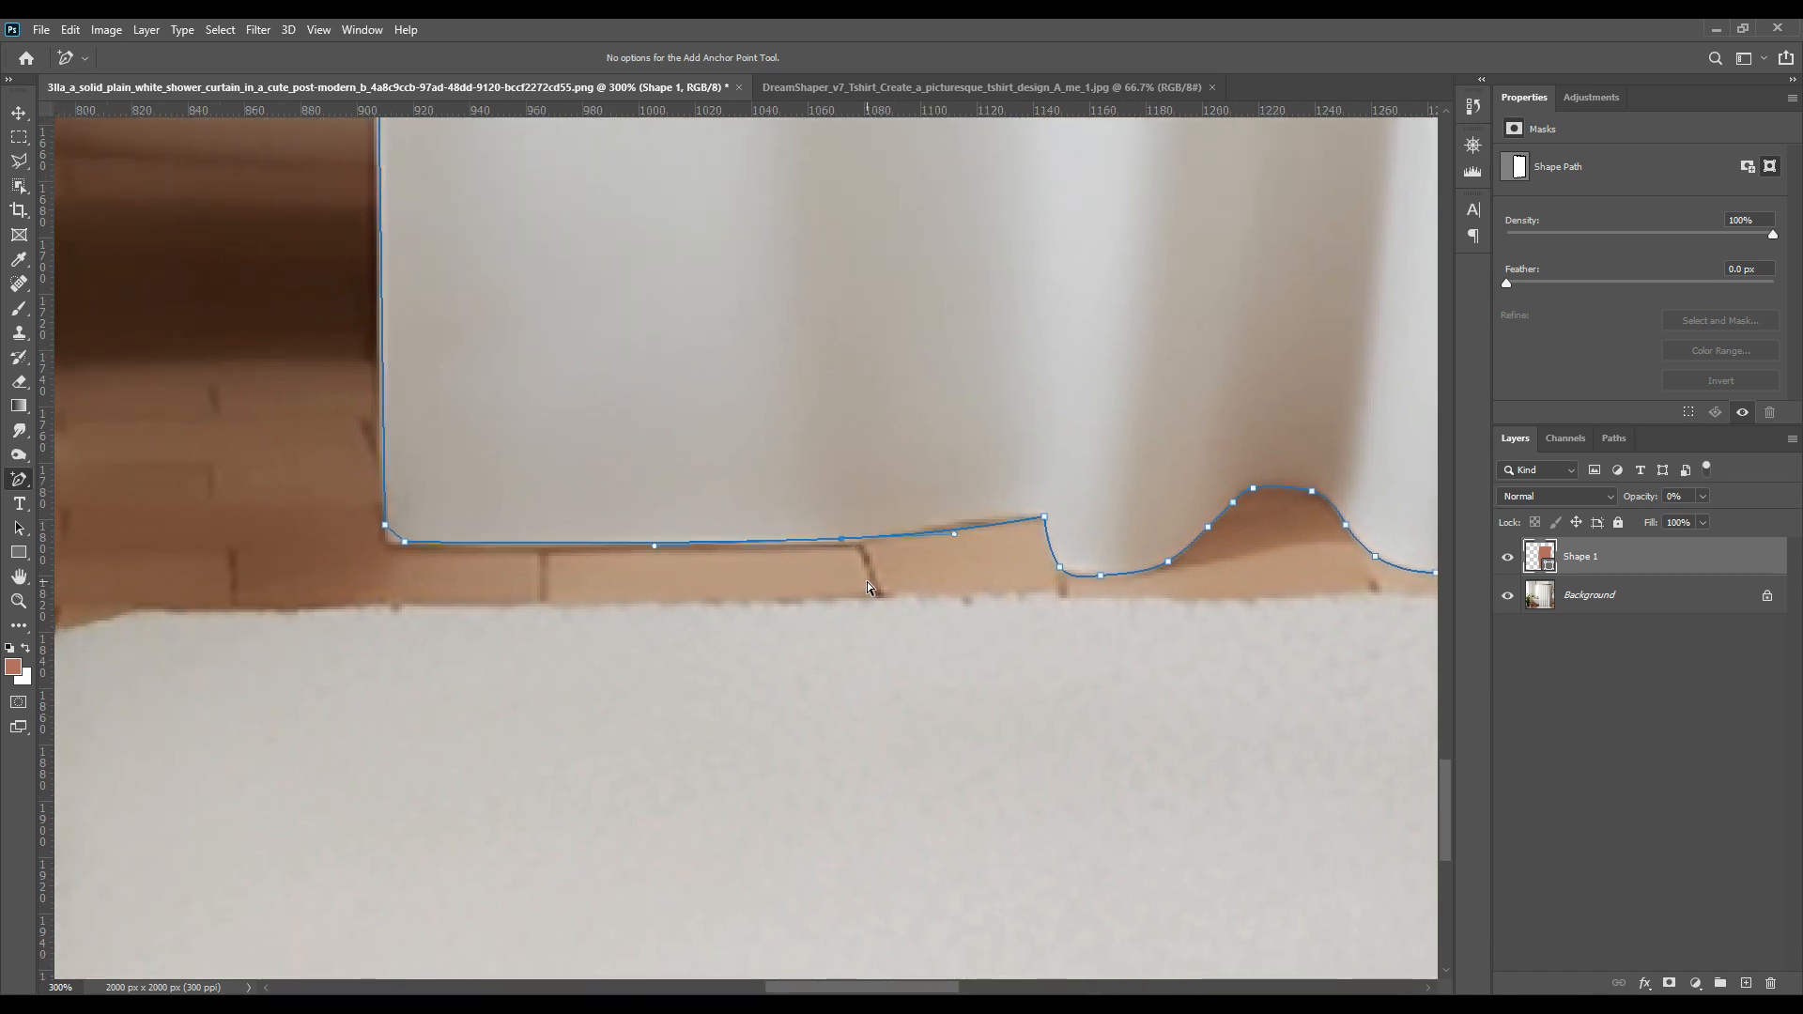
pyautogui.click(964, 525)
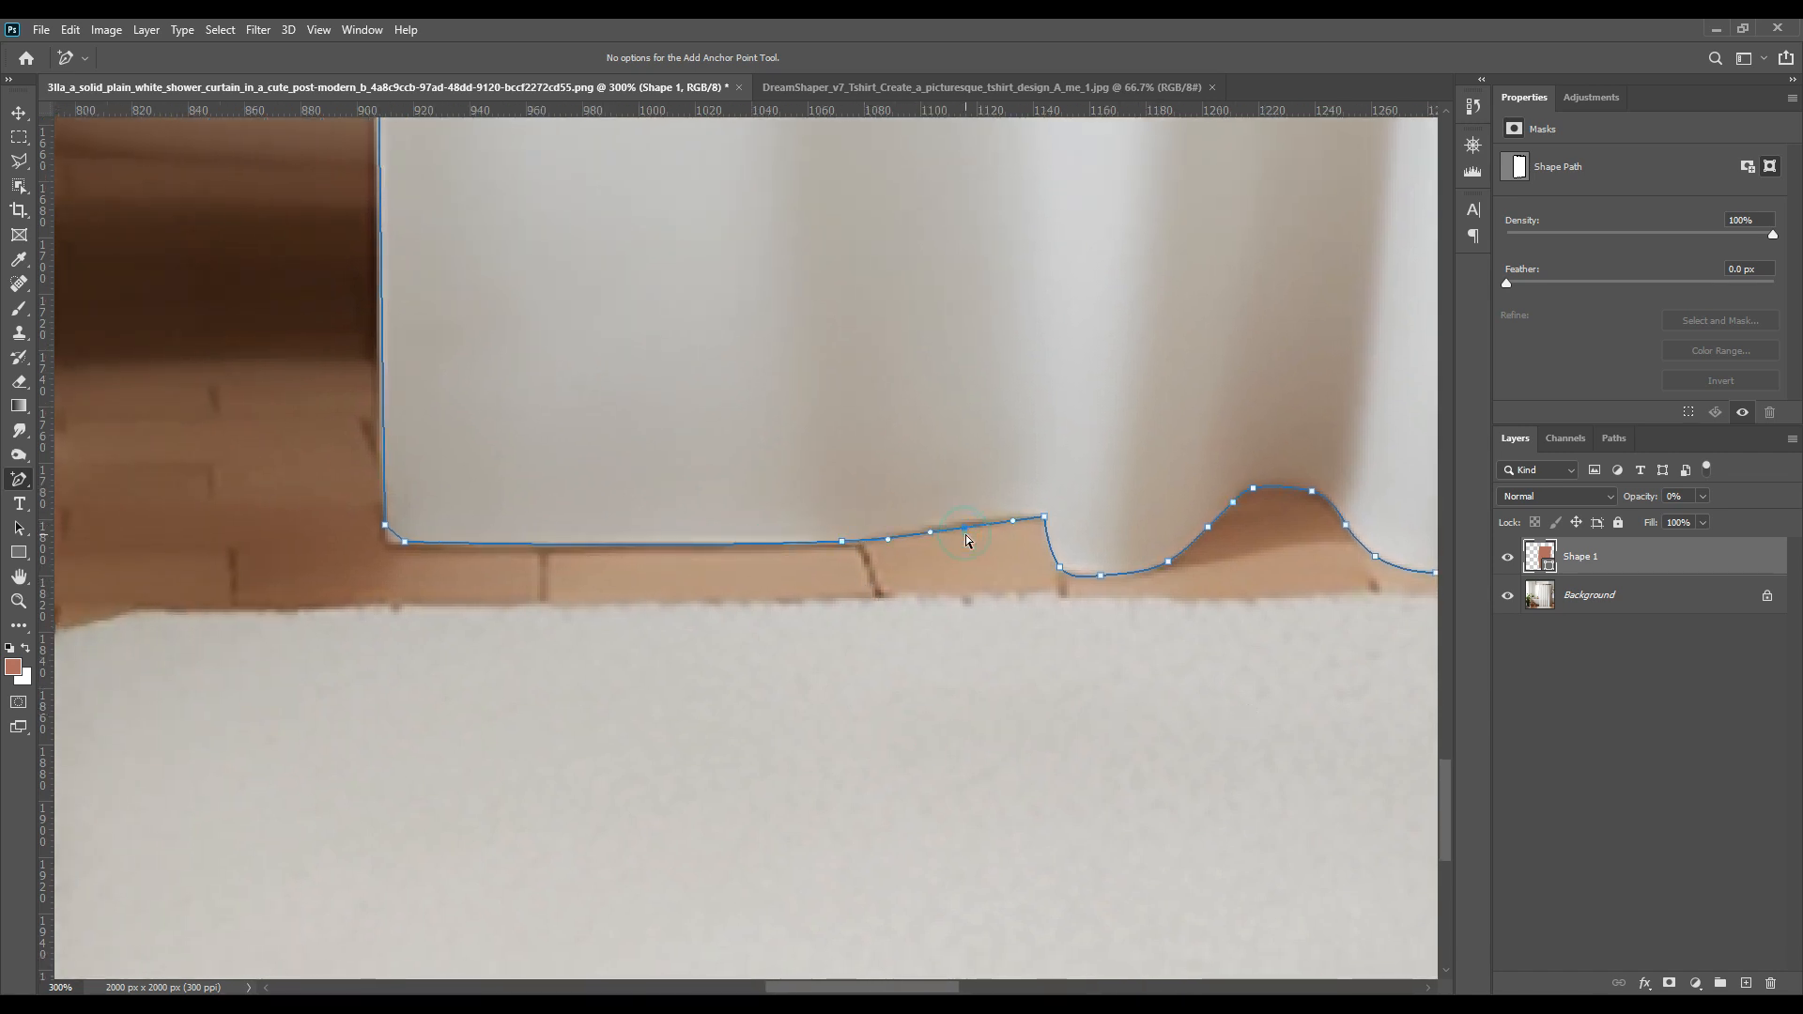
pyautogui.click(842, 541)
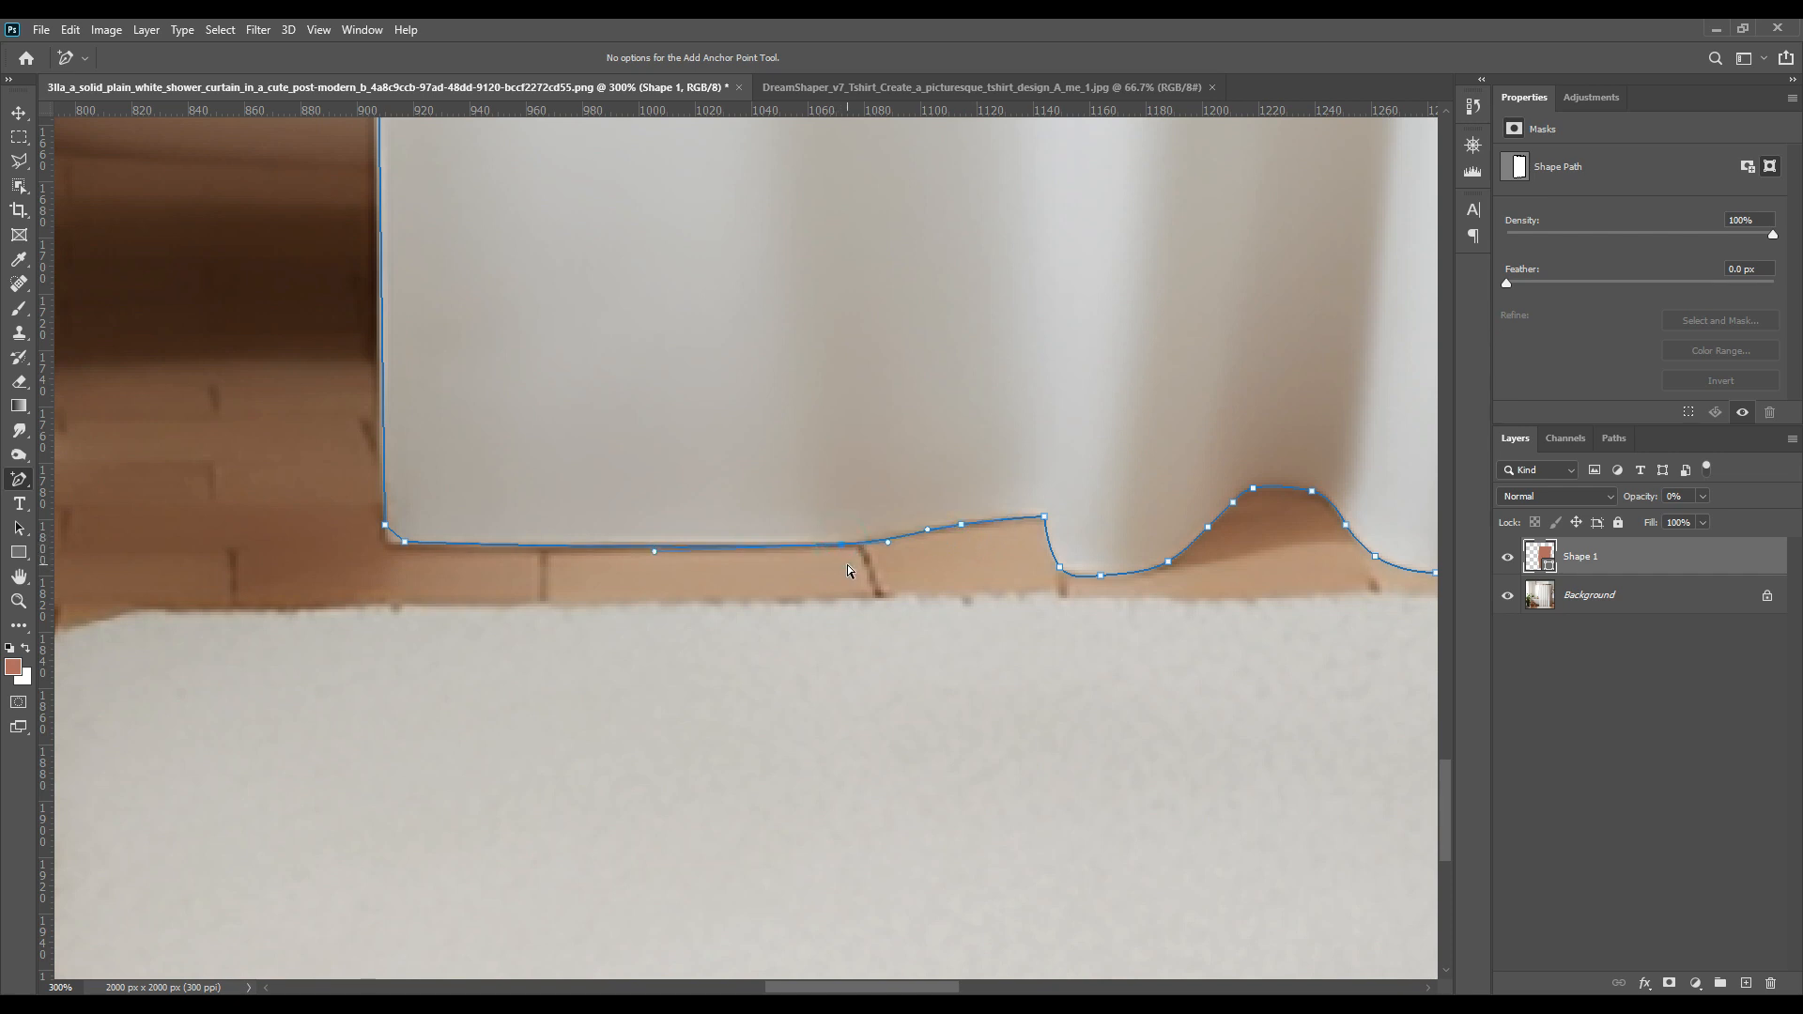
pyautogui.click(398, 540)
# Step: Sharpen the path's bottom-left corner and fit the lower left side to the curtain's edge with added anchor points
pyautogui.moveTo(524, 465); pyautogui.dragTo(702, 591)
pyautogui.click(565, 532)
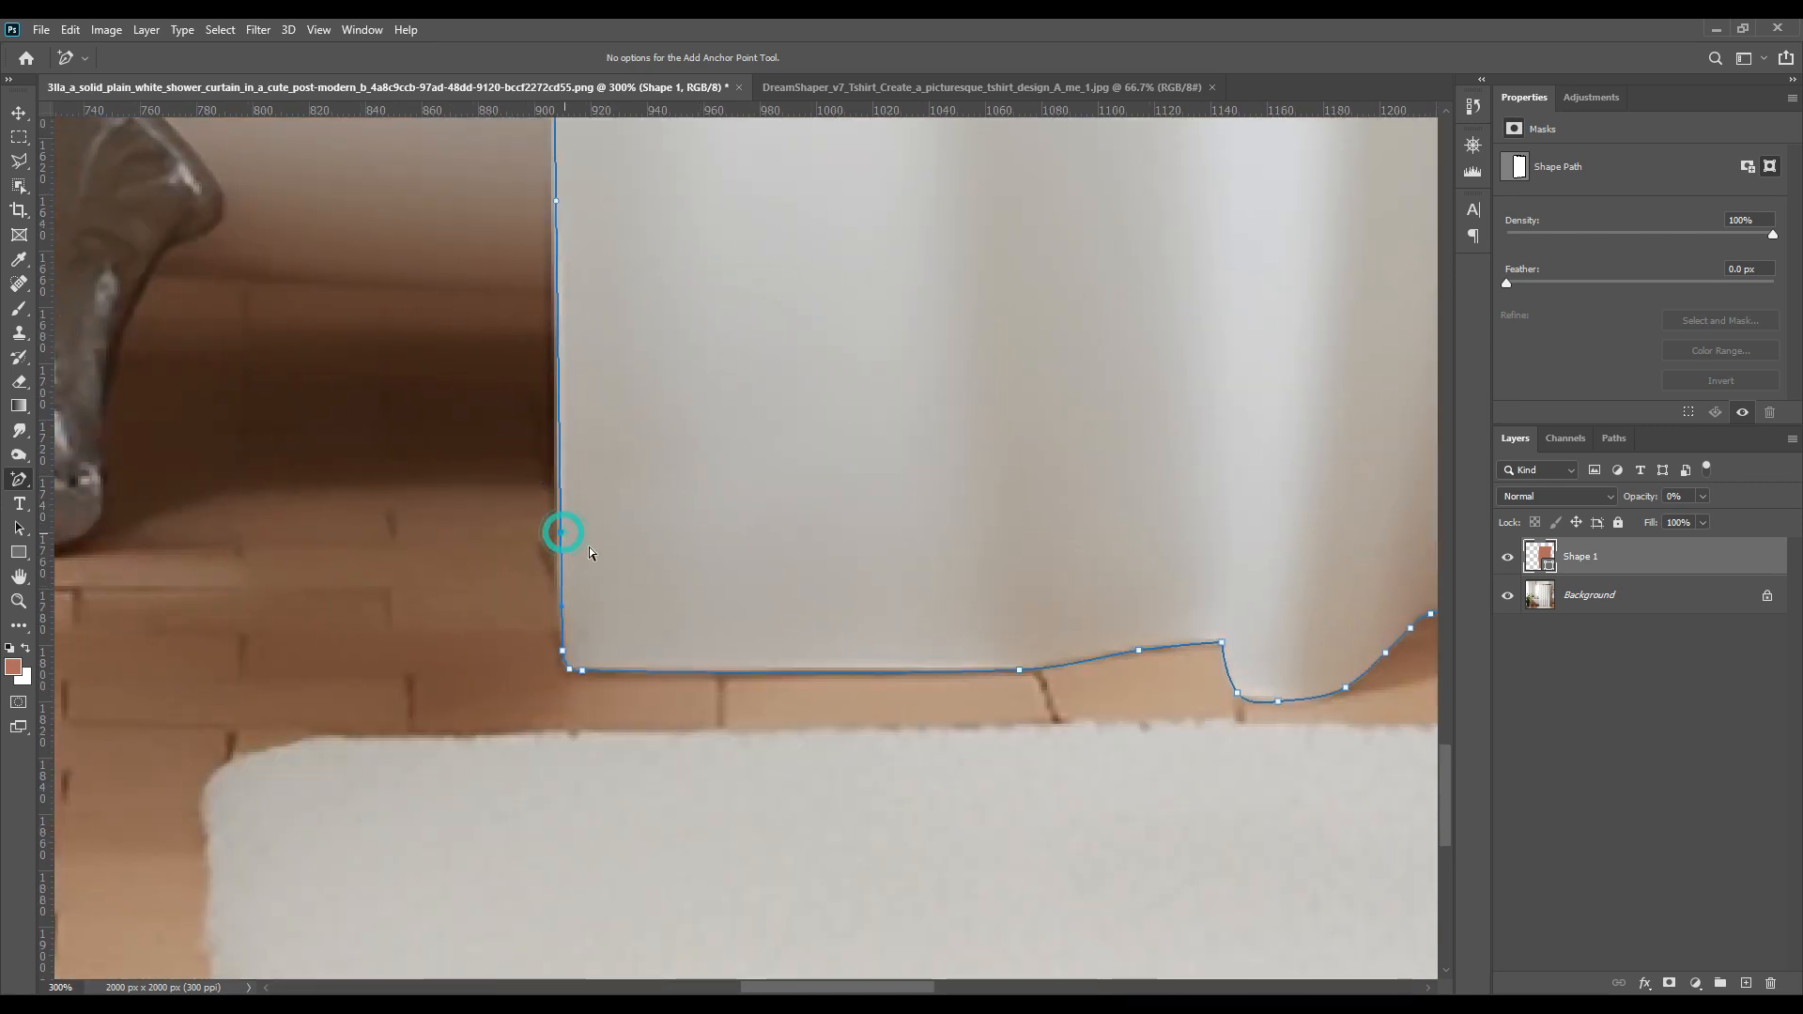
pyautogui.click(568, 670)
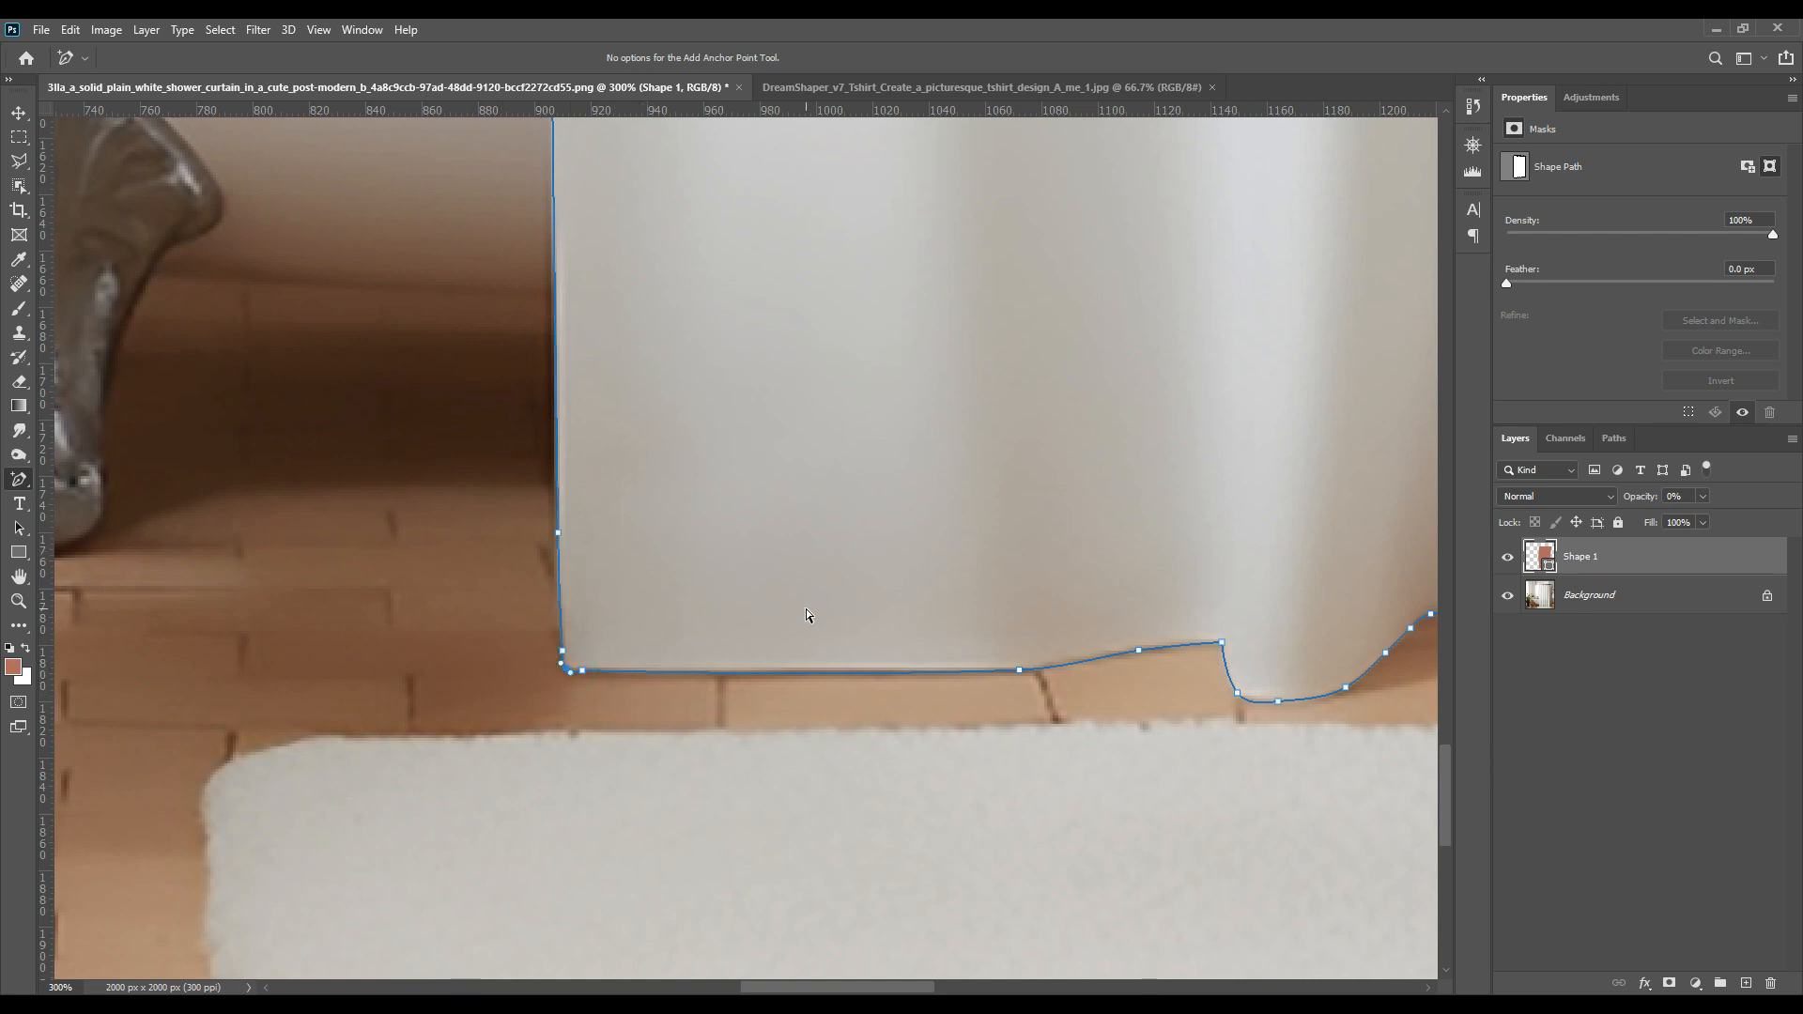
pyautogui.moveTo(790, 429); pyautogui.dragTo(841, 519)
pyautogui.moveTo(839, 631); pyautogui.dragTo(849, 499)
pyautogui.click(667, 673)
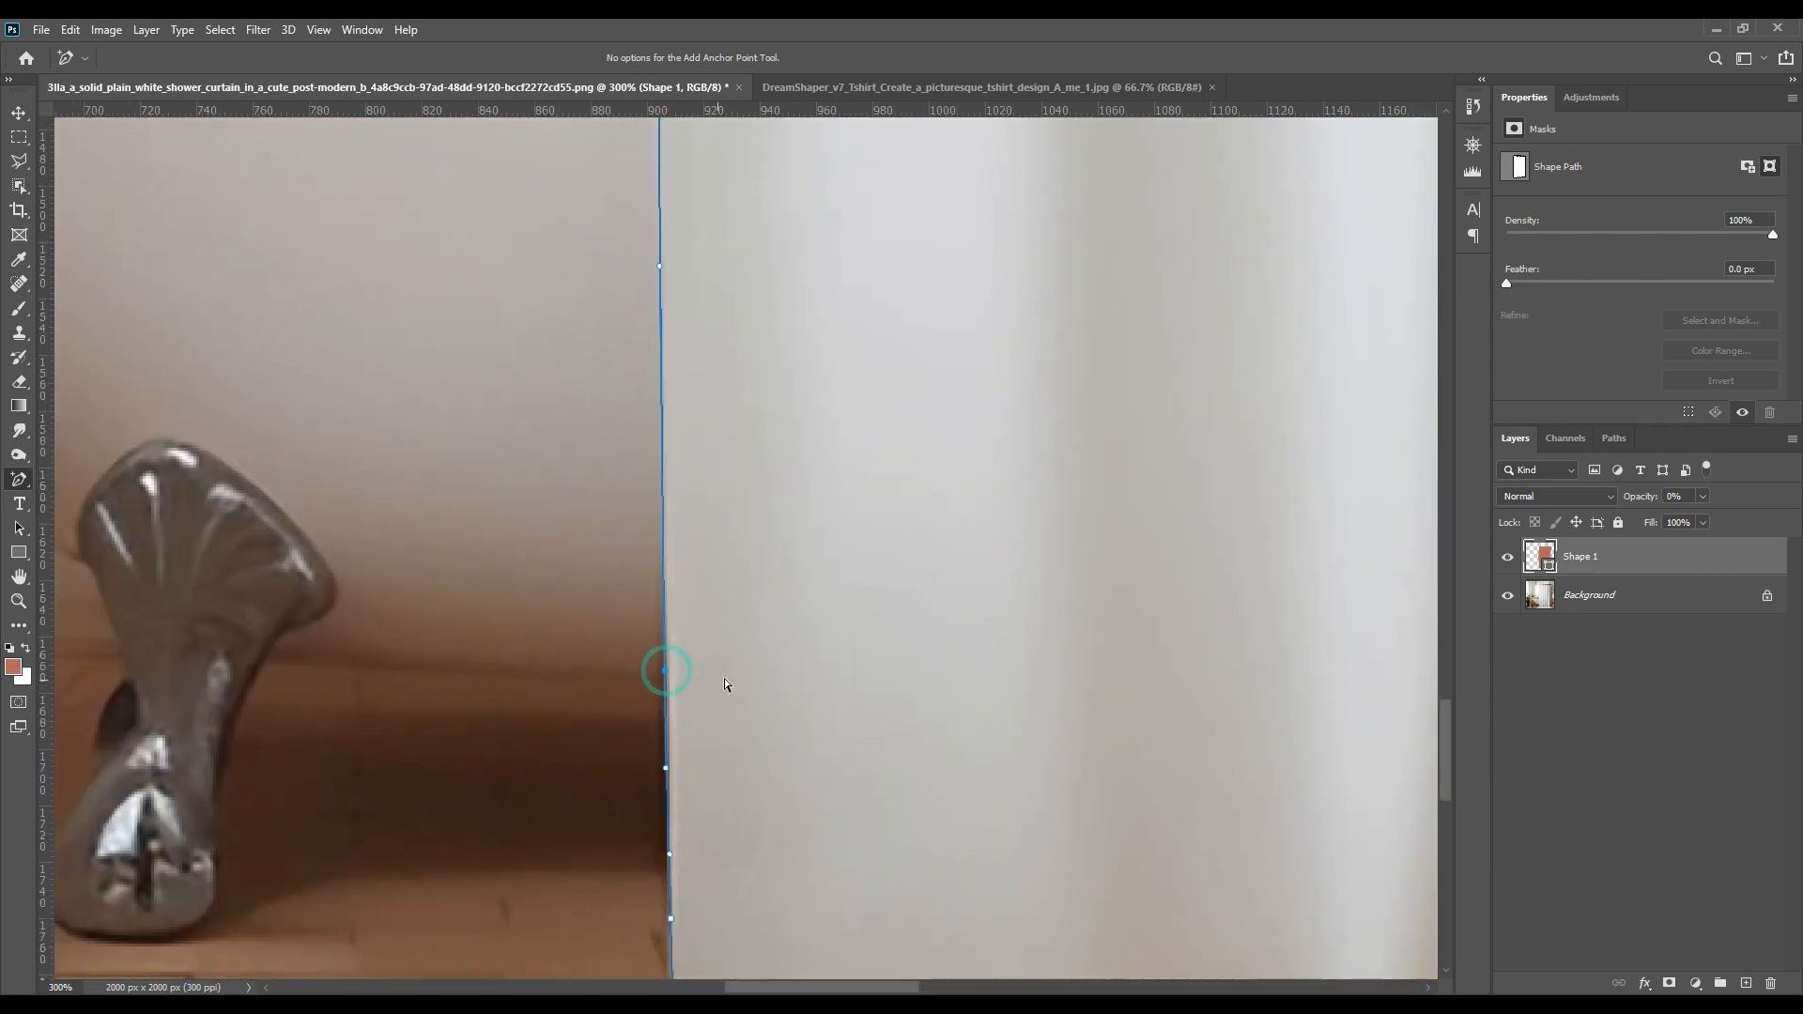
# Step: Add an anchor point on the path's left side beside the potted plants and nudge it onto the curtain's edge
pyautogui.moveTo(764, 539); pyautogui.dragTo(790, 889)
pyautogui.moveTo(837, 624); pyautogui.dragTo(844, 786)
pyautogui.moveTo(820, 386); pyautogui.dragTo(853, 757)
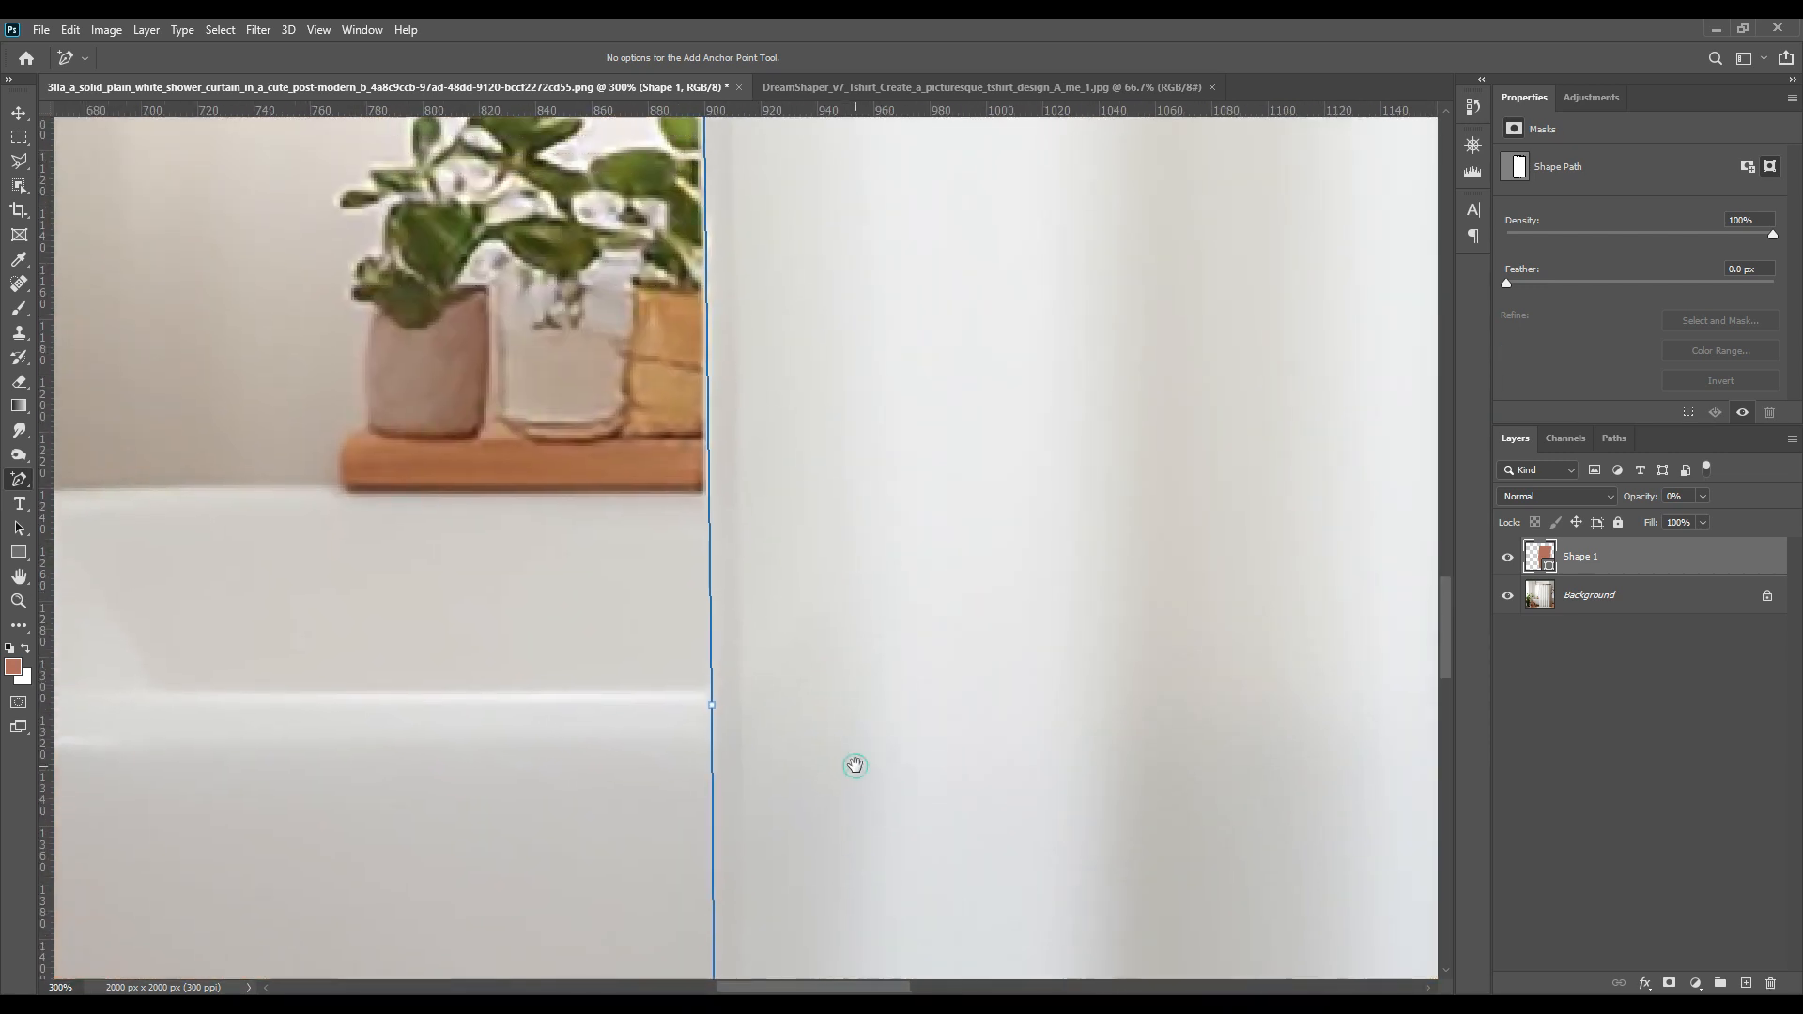
pyautogui.click(707, 431)
pyautogui.press('Left')
pyautogui.moveTo(908, 472); pyautogui.dragTo(914, 611)
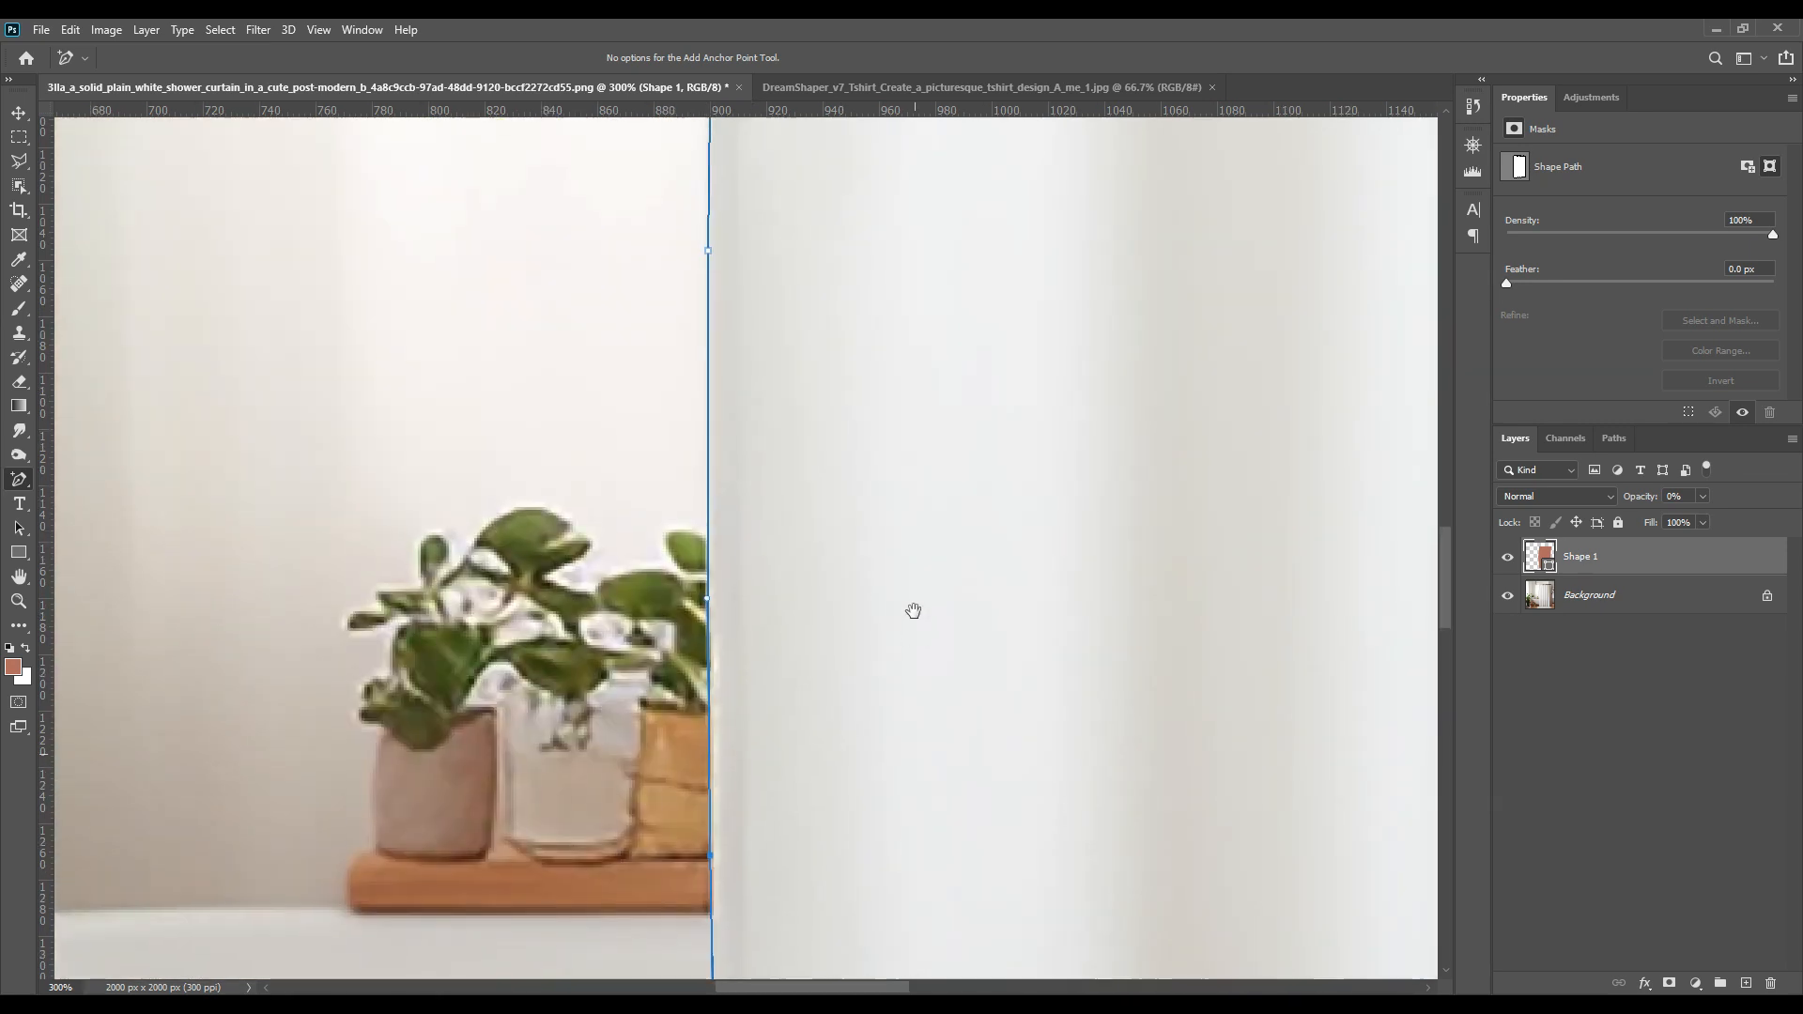
# Step: Nudge an anchor point on the path's upper left side onto the curtain's edge and check the remaining edge up to the top corner
pyautogui.moveTo(842, 434); pyautogui.dragTo(873, 764)
pyautogui.moveTo(898, 639); pyautogui.dragTo(902, 789)
pyautogui.press('Left')
pyautogui.press('Left')
pyautogui.press('Left')
pyautogui.press('Left')
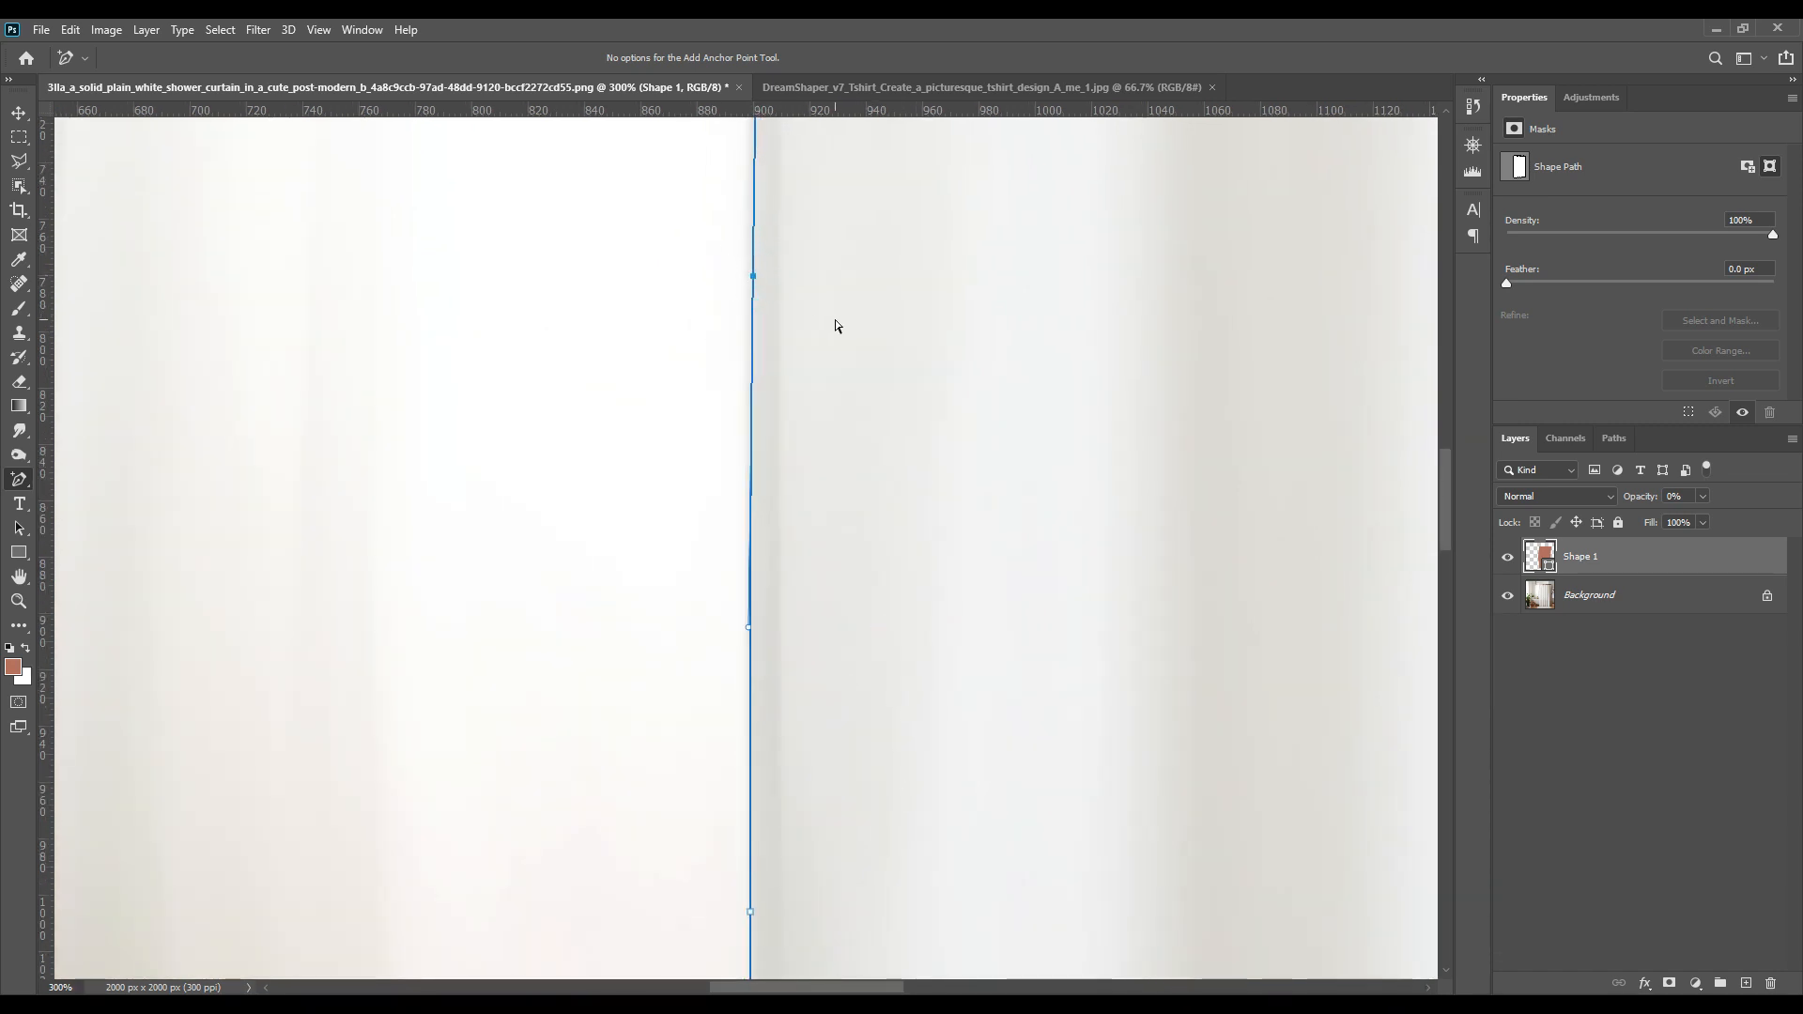
pyautogui.moveTo(895, 365); pyautogui.dragTo(889, 632)
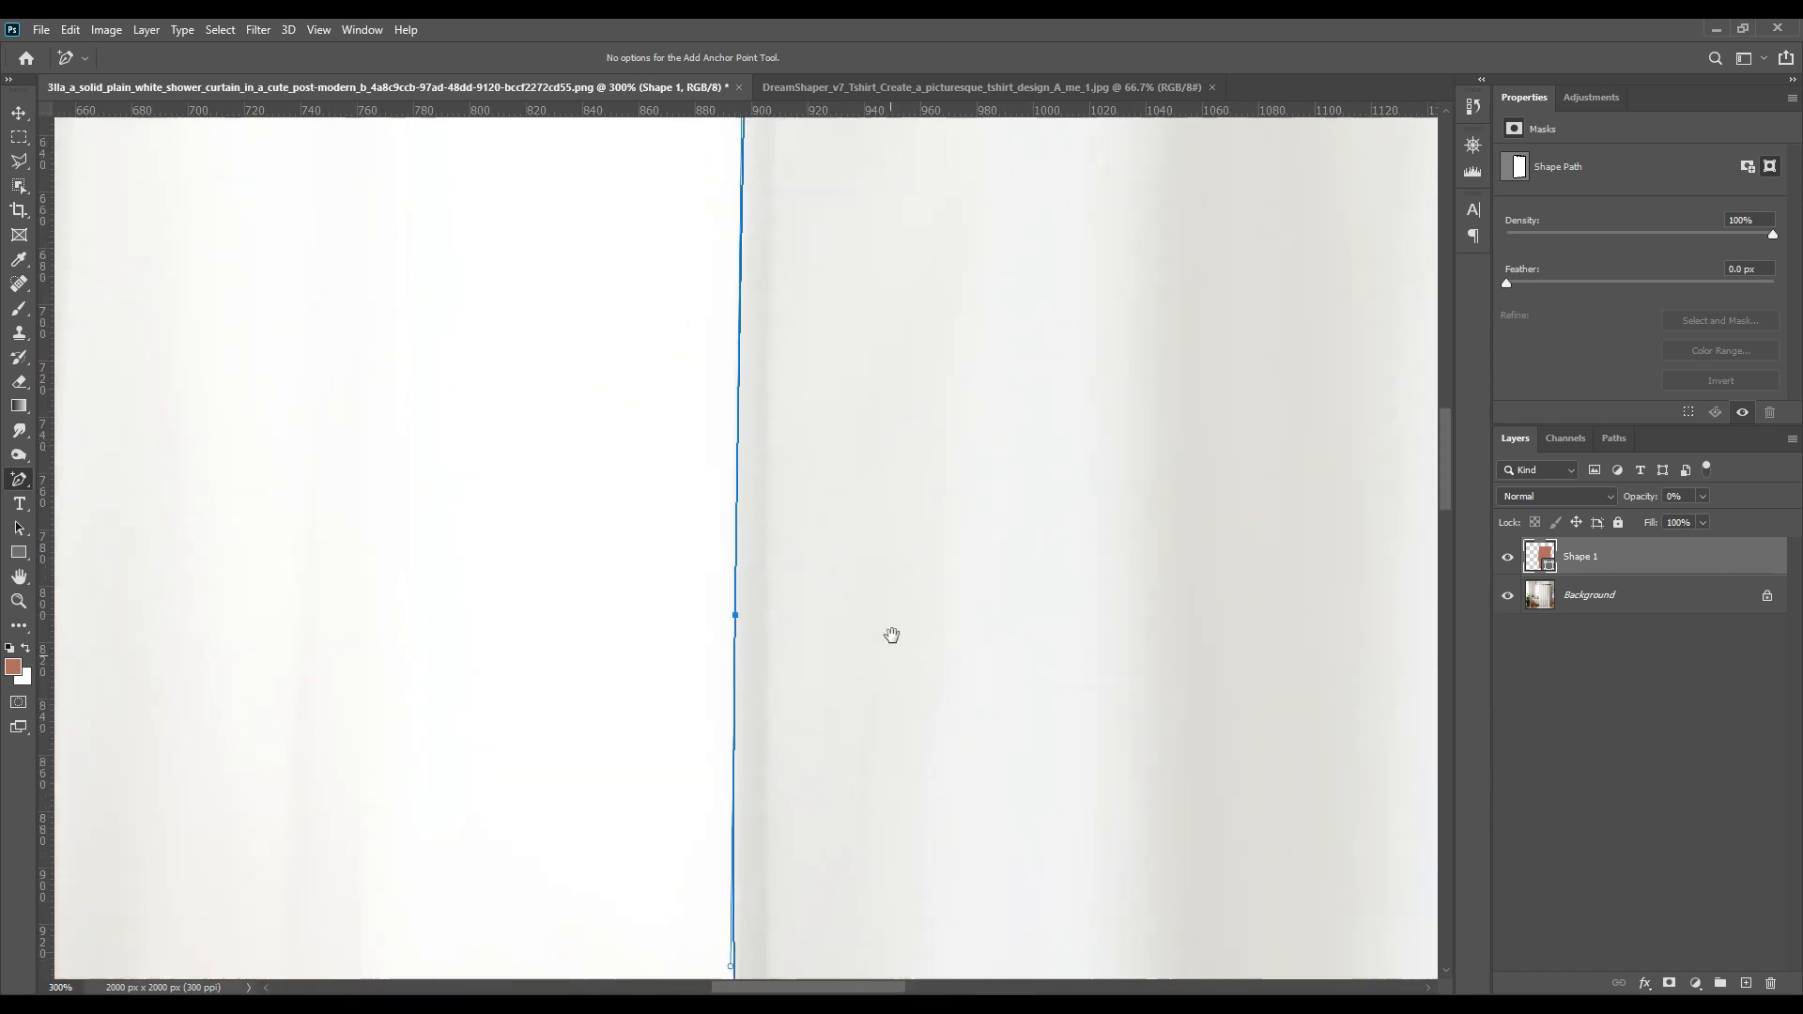
pyautogui.moveTo(889, 467); pyautogui.dragTo(882, 692)
pyautogui.moveTo(874, 406); pyautogui.dragTo(865, 692)
pyautogui.moveTo(873, 399); pyautogui.dragTo(874, 552)
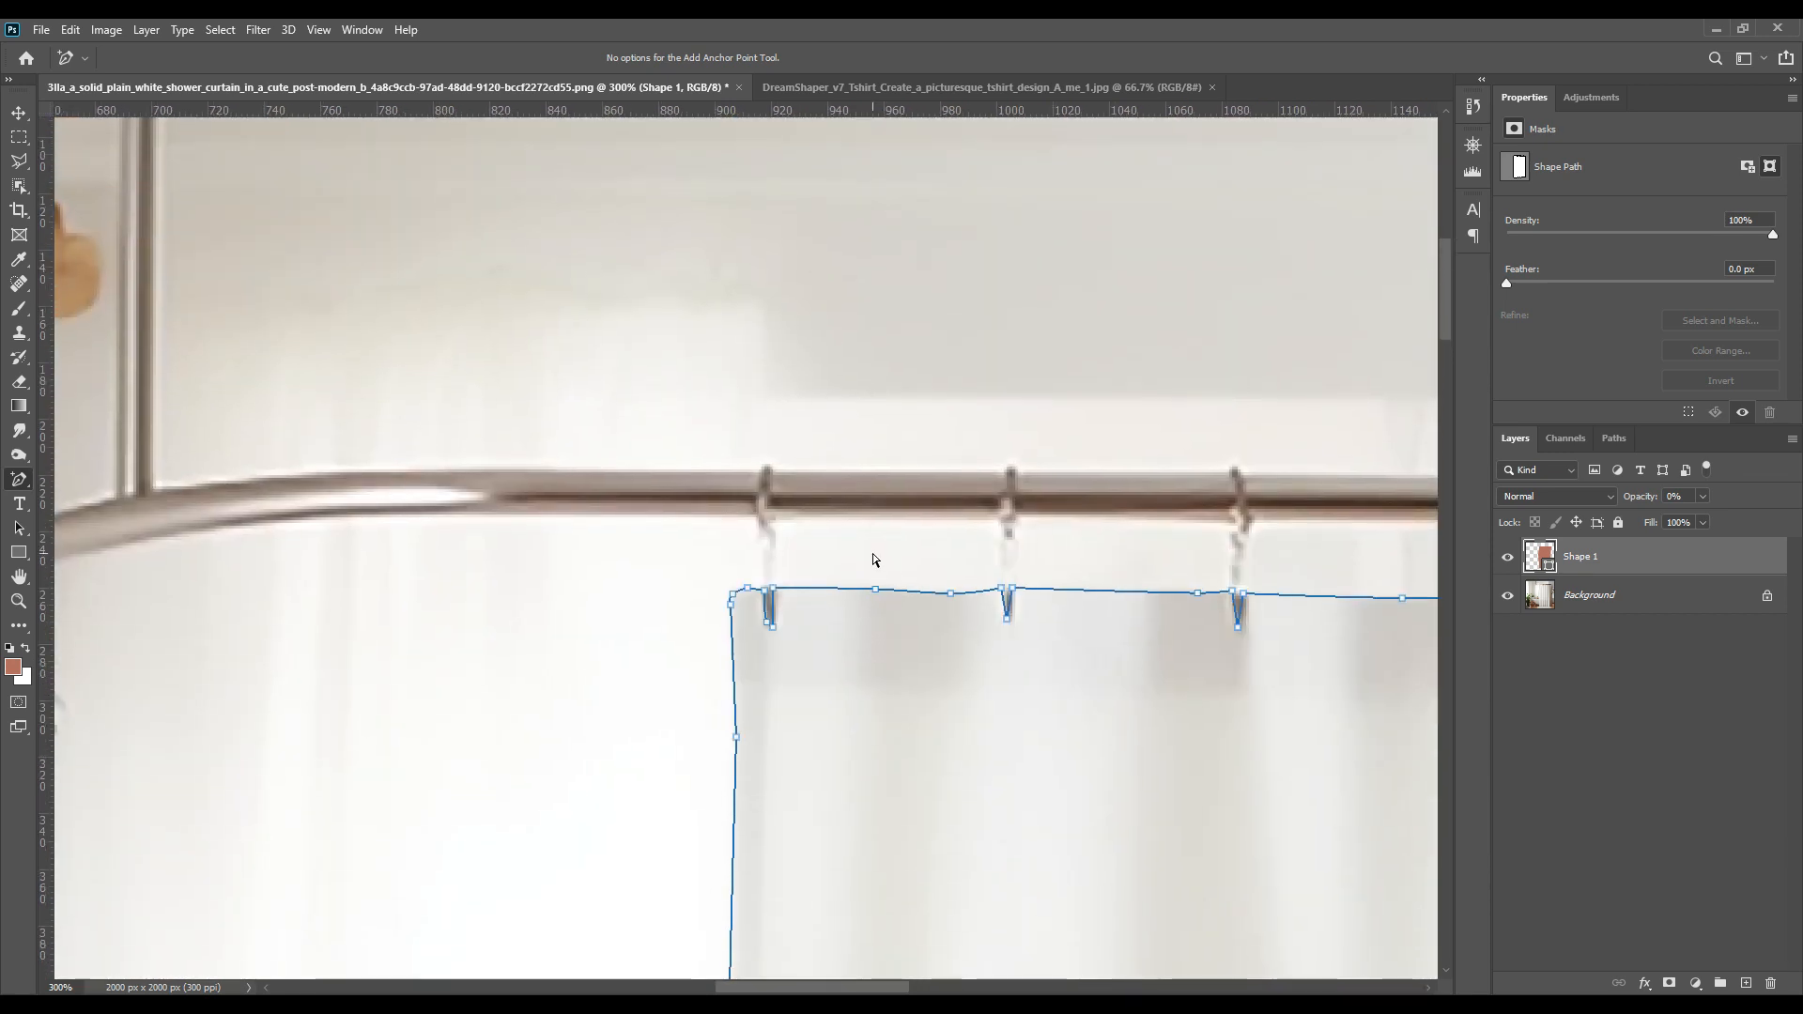
pyautogui.hotkey('ctrl', '0')
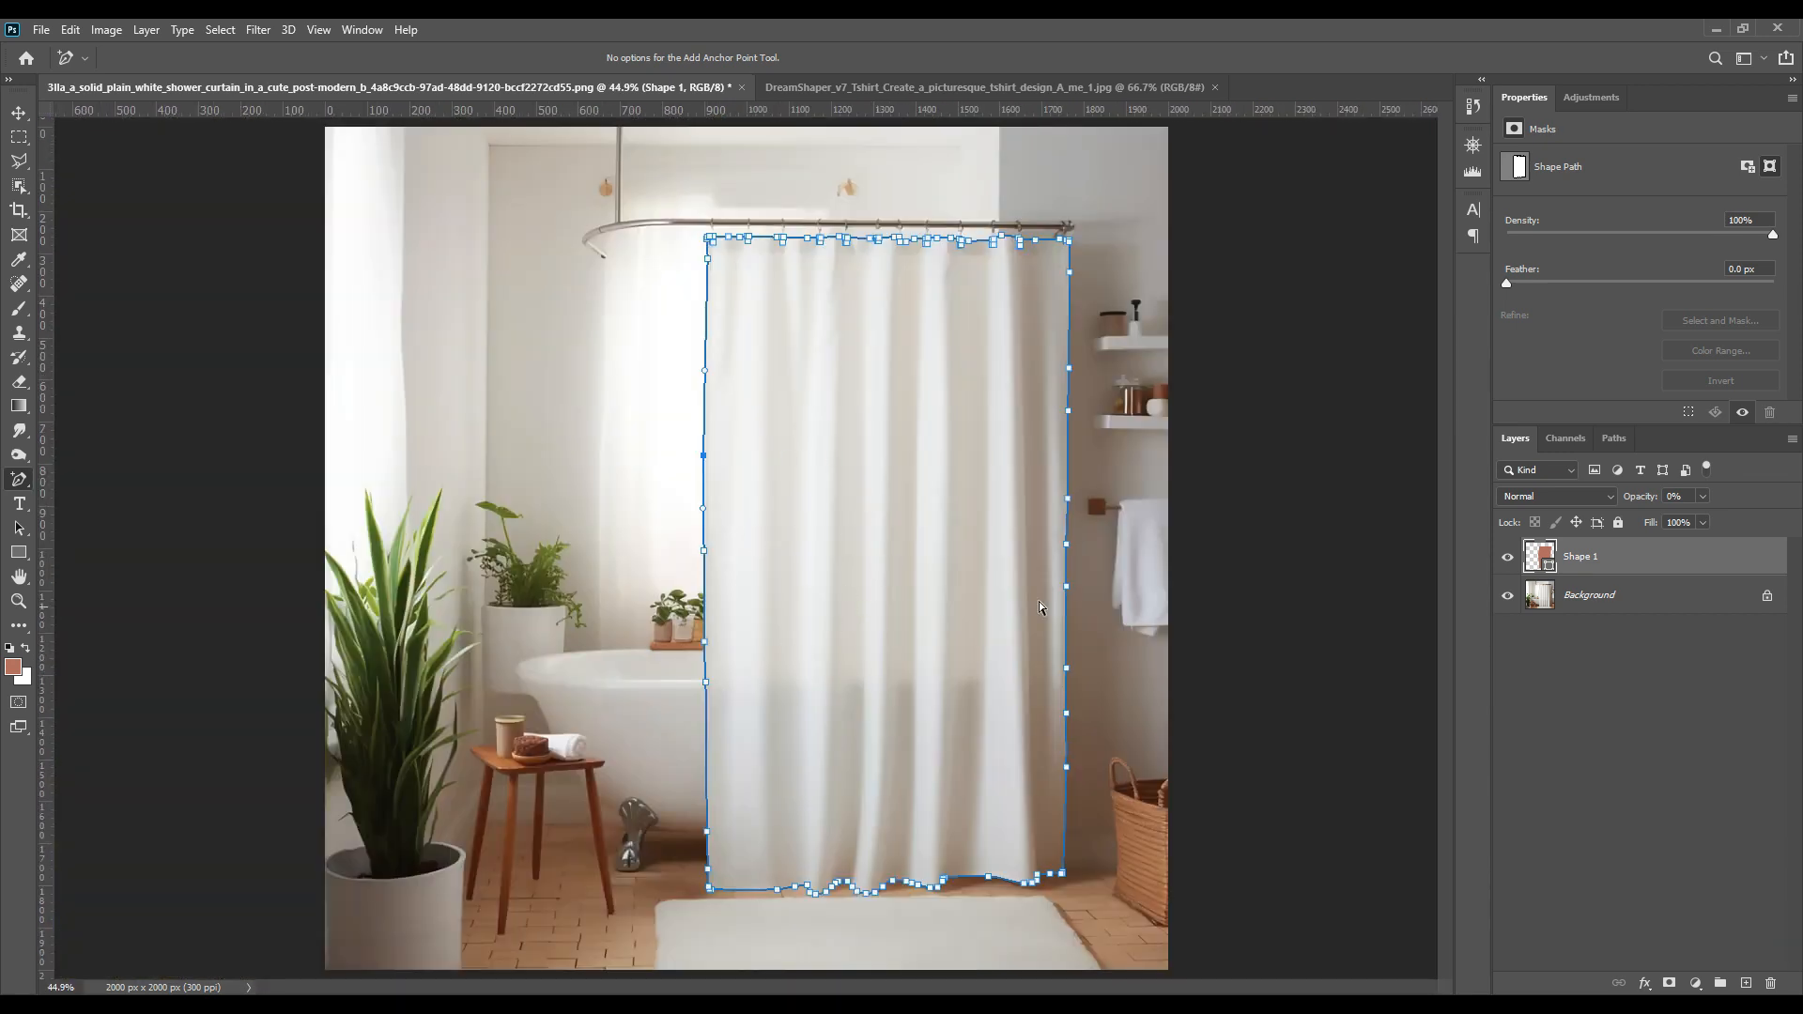
# Step: Draw a rectangle shape of about 1099 x 1563 px over the shower curtain, directly above the Background layer
pyautogui.click(1561, 594)
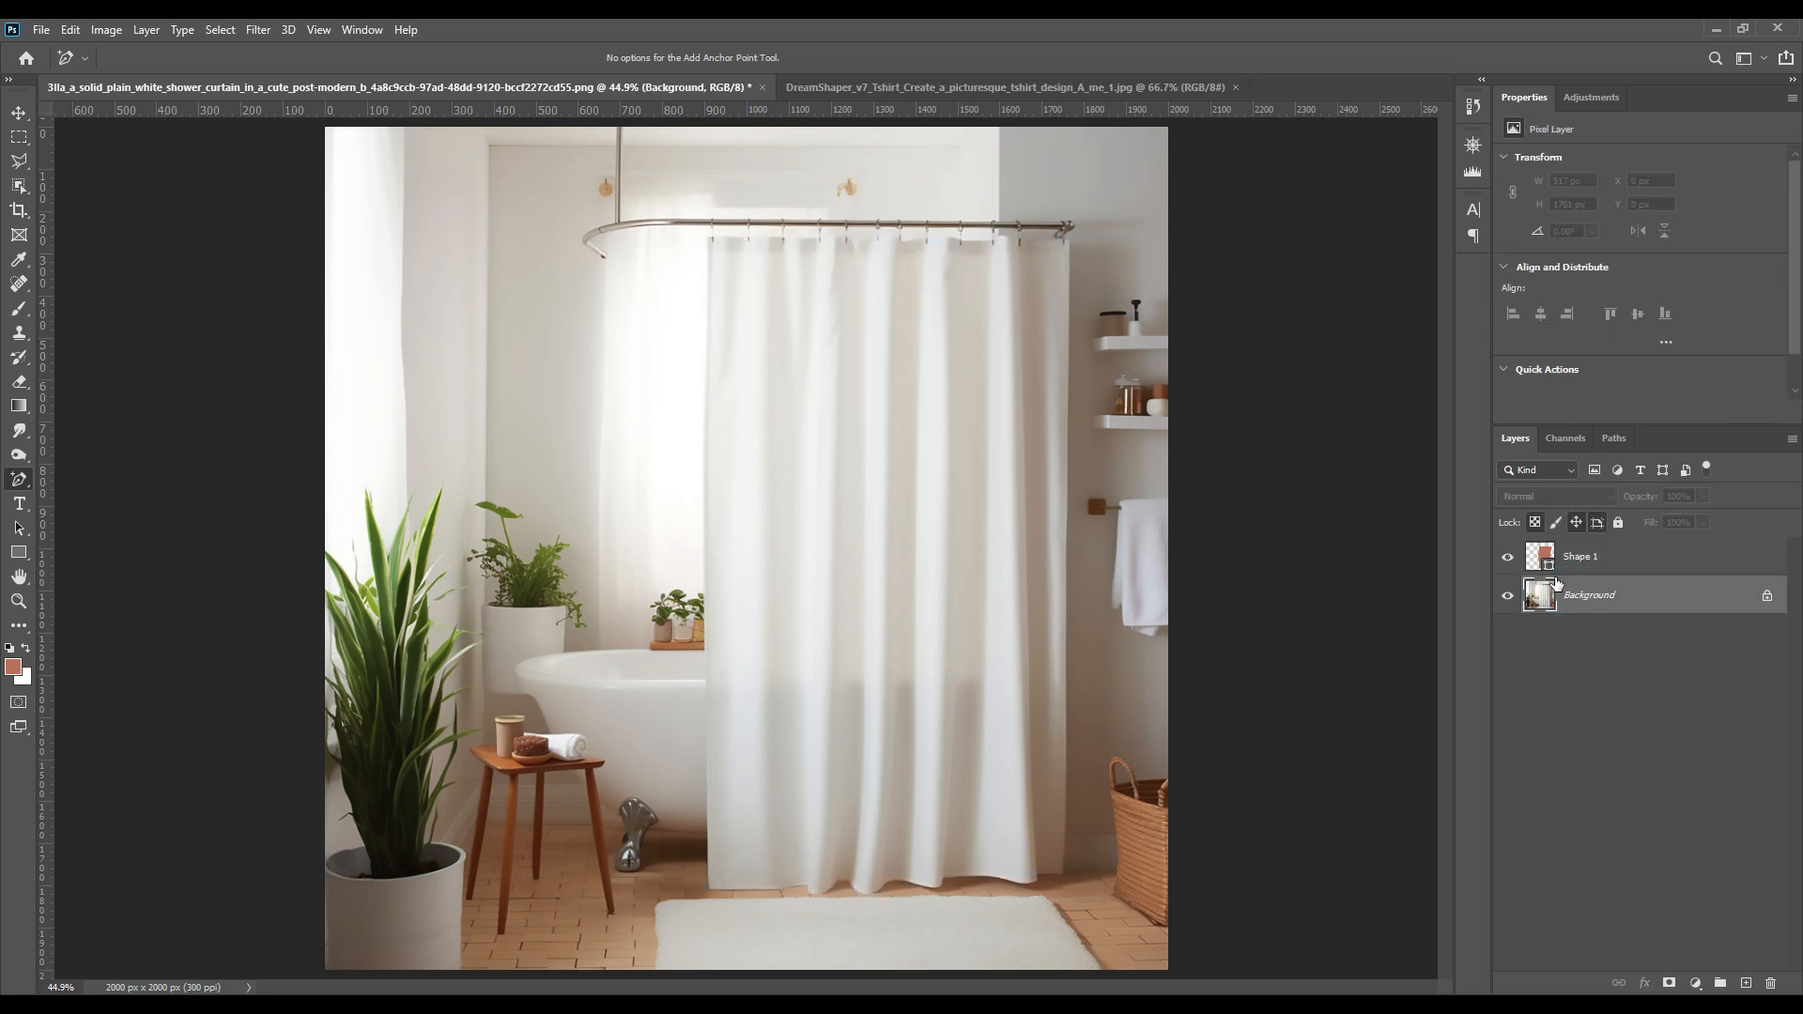
pyautogui.click(17, 554)
pyautogui.click(75, 552)
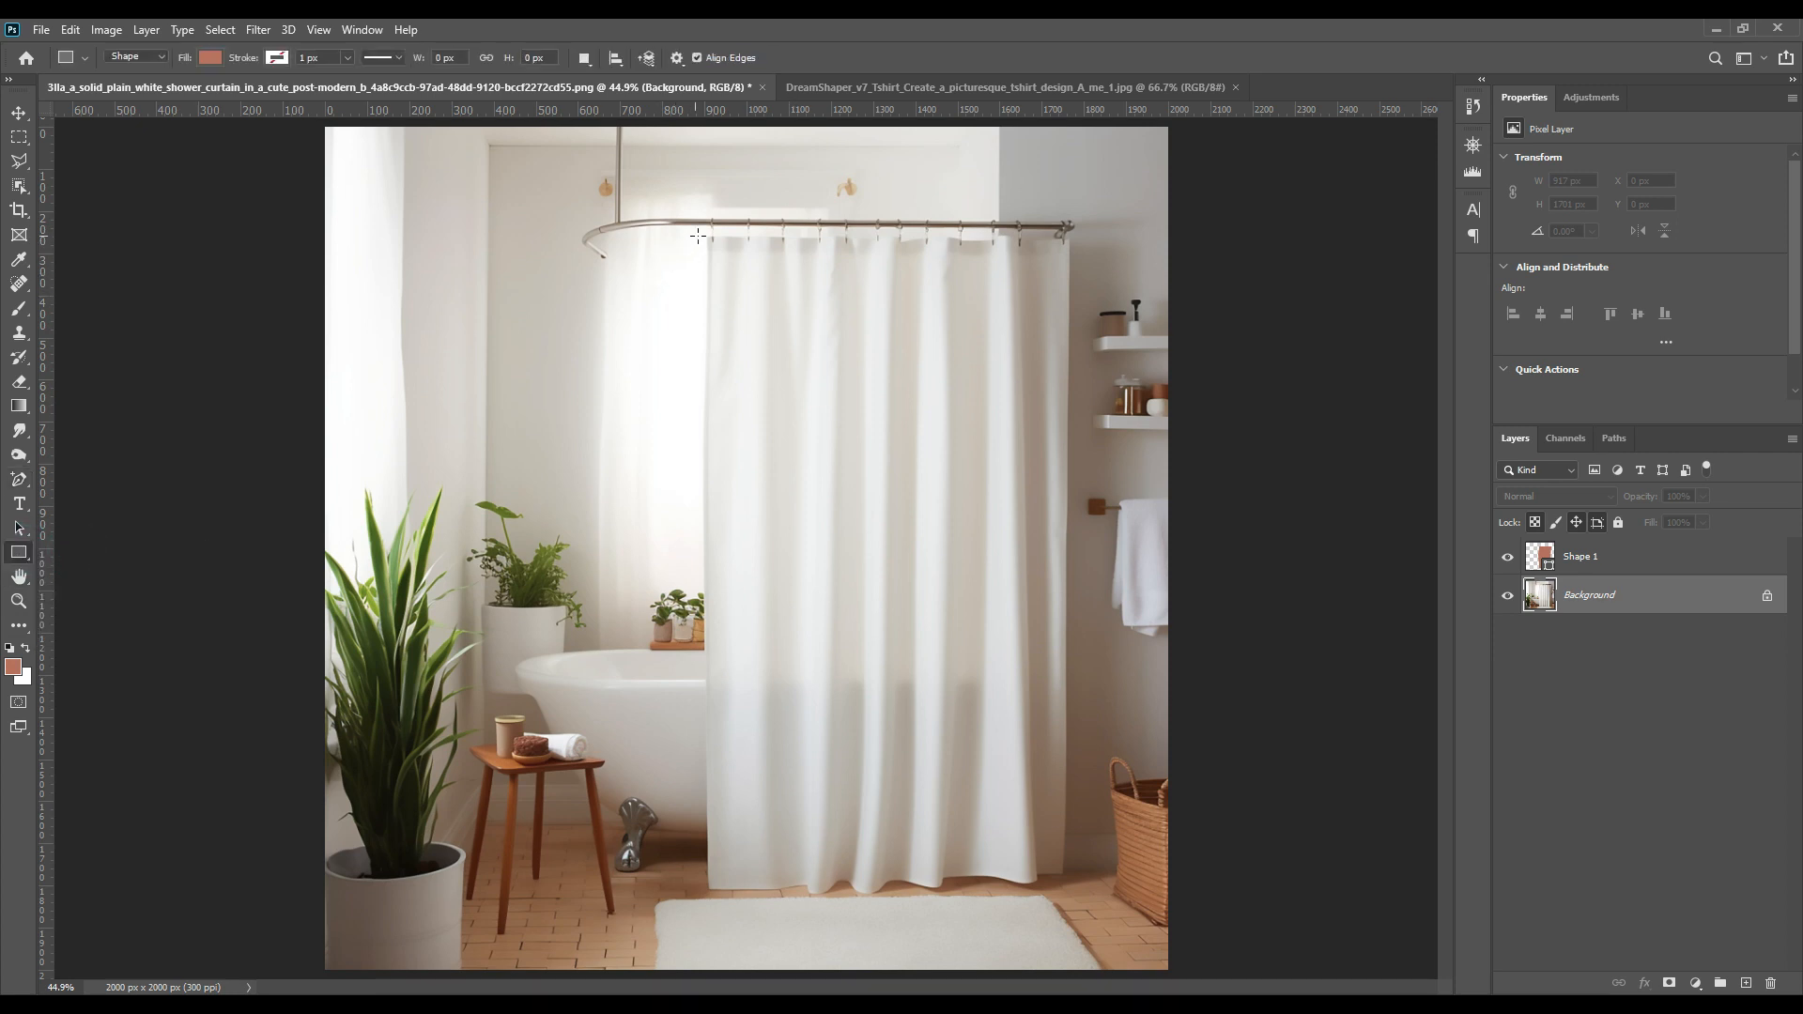
pyautogui.moveTo(703, 234); pyautogui.dragTo(1166, 891)
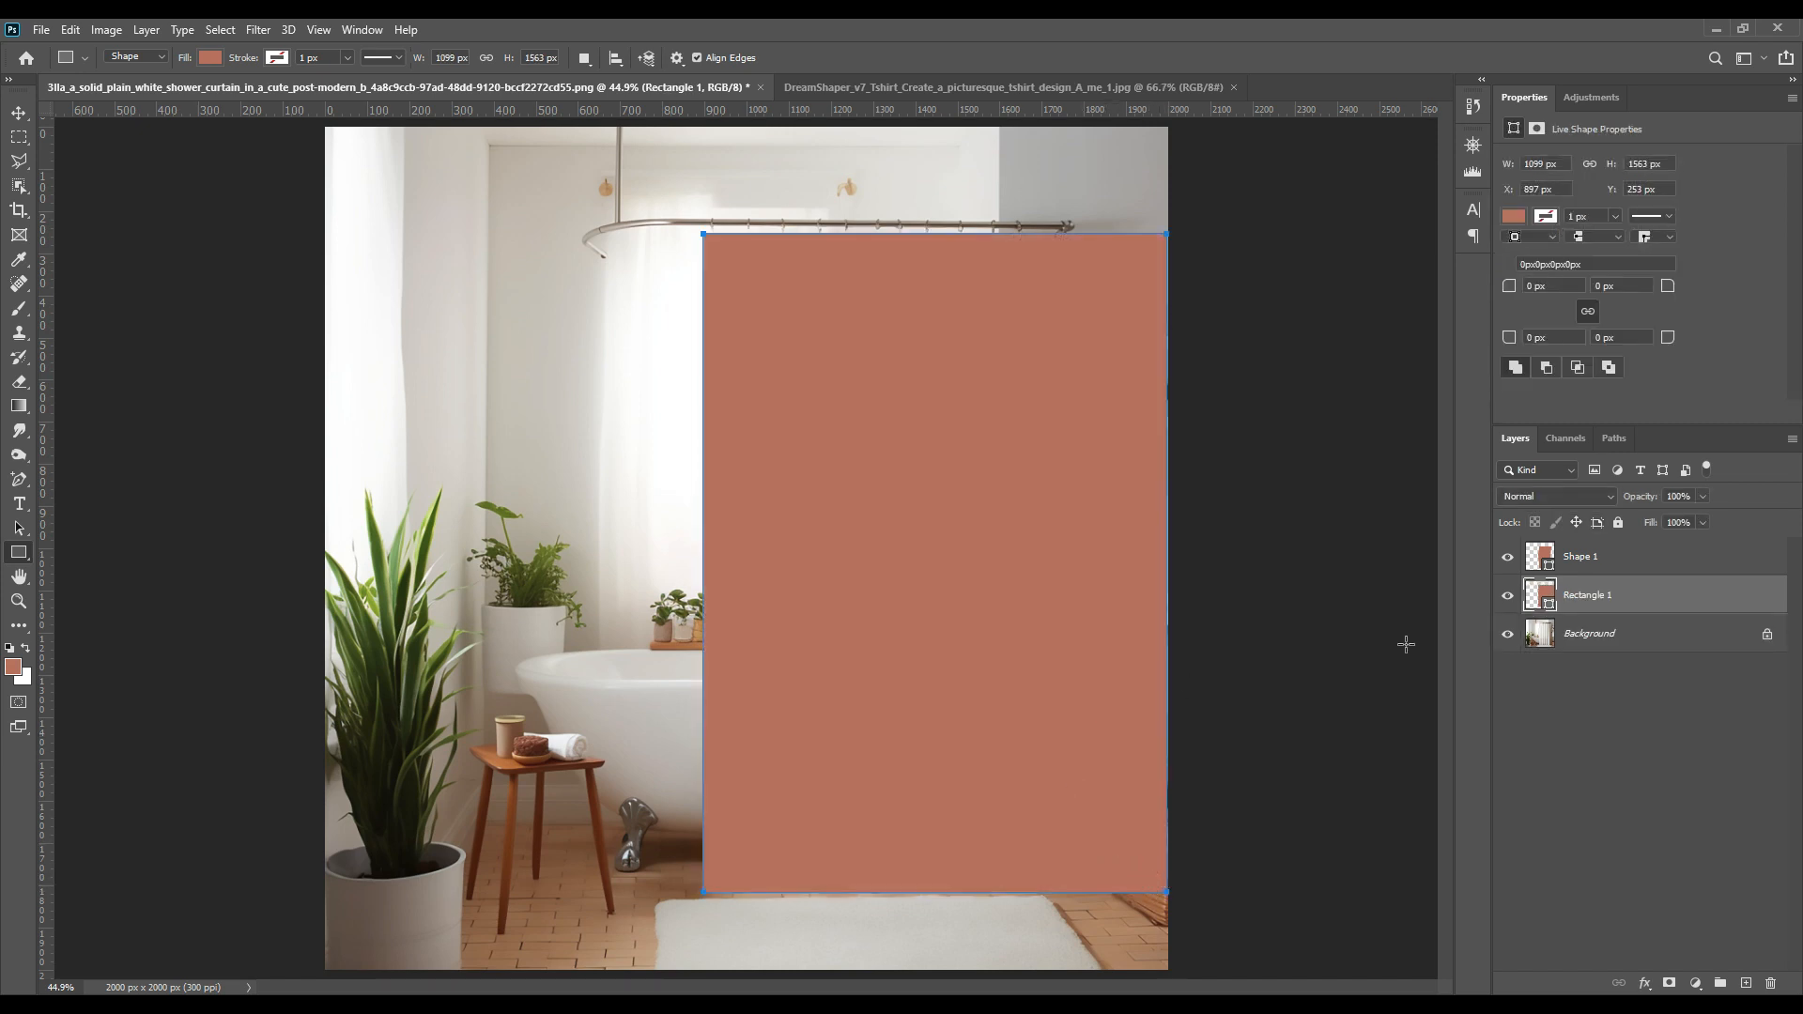
# Step: Set the rectangle's fill to red ff0000 and convert the layer to a smart object
pyautogui.doubleClick(1545, 595)
pyautogui.write('ff006c')
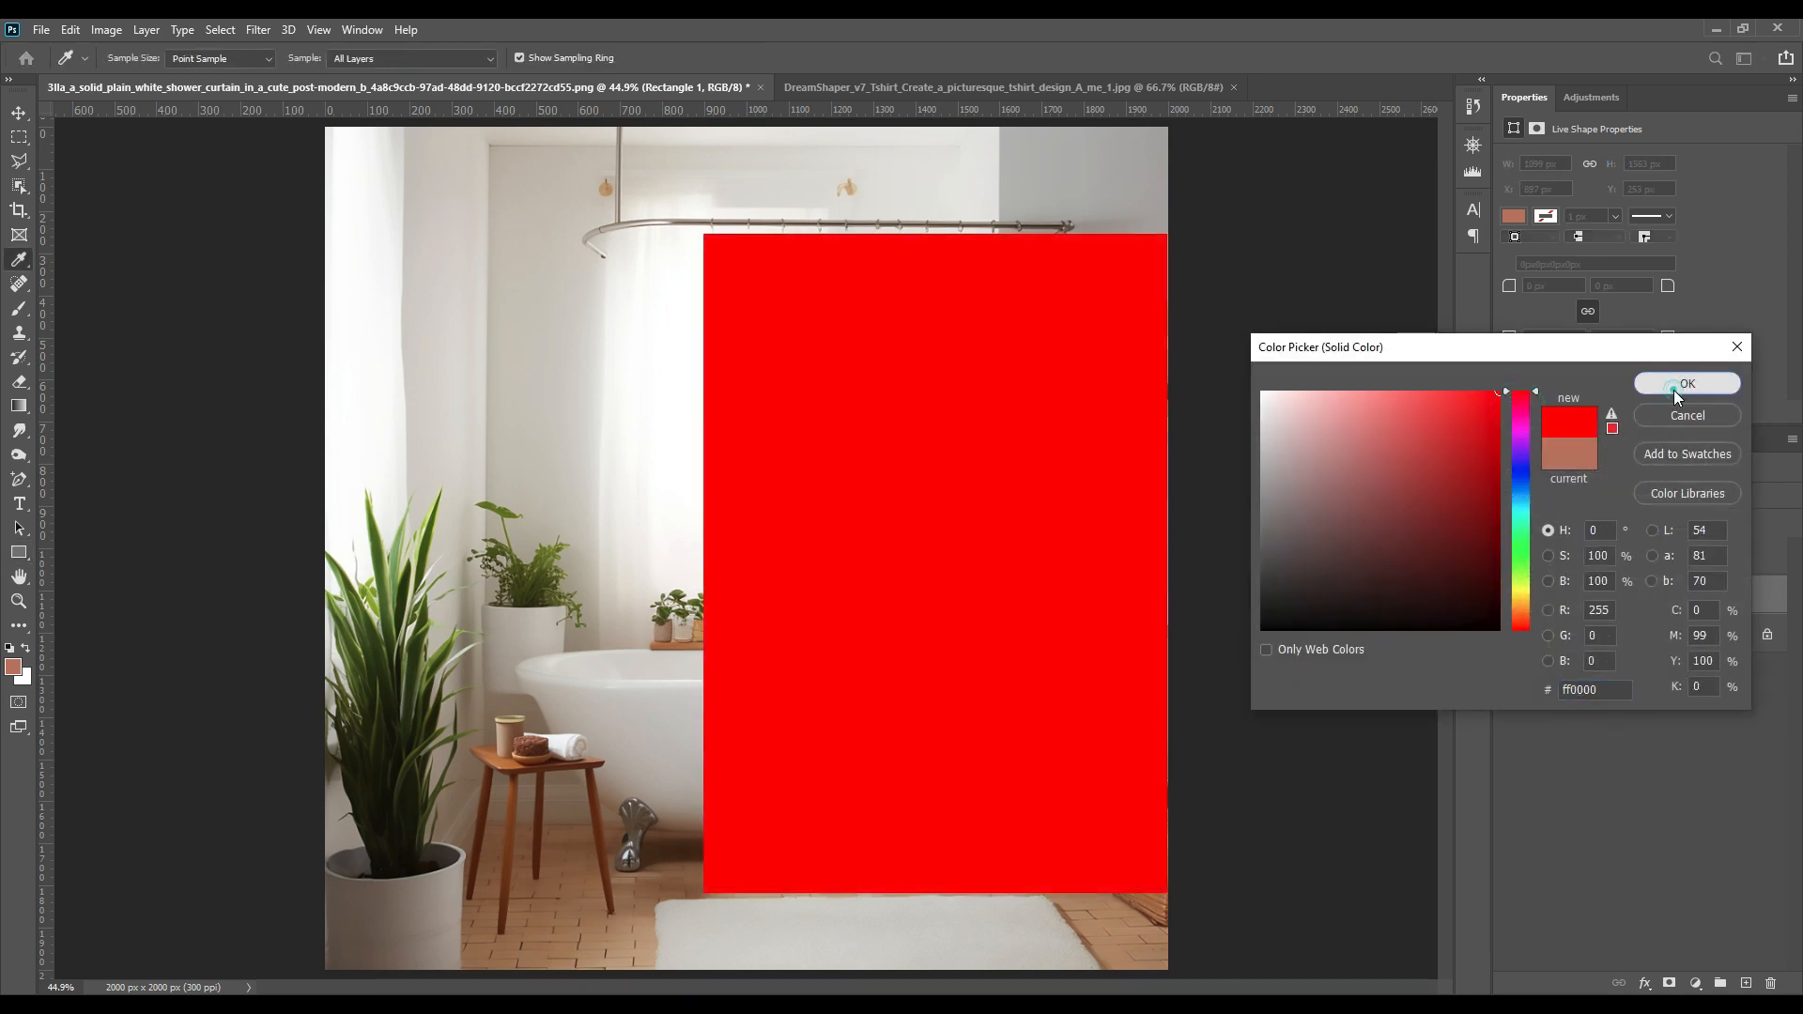
pyautogui.click(1677, 385)
pyautogui.rightClick(1642, 593)
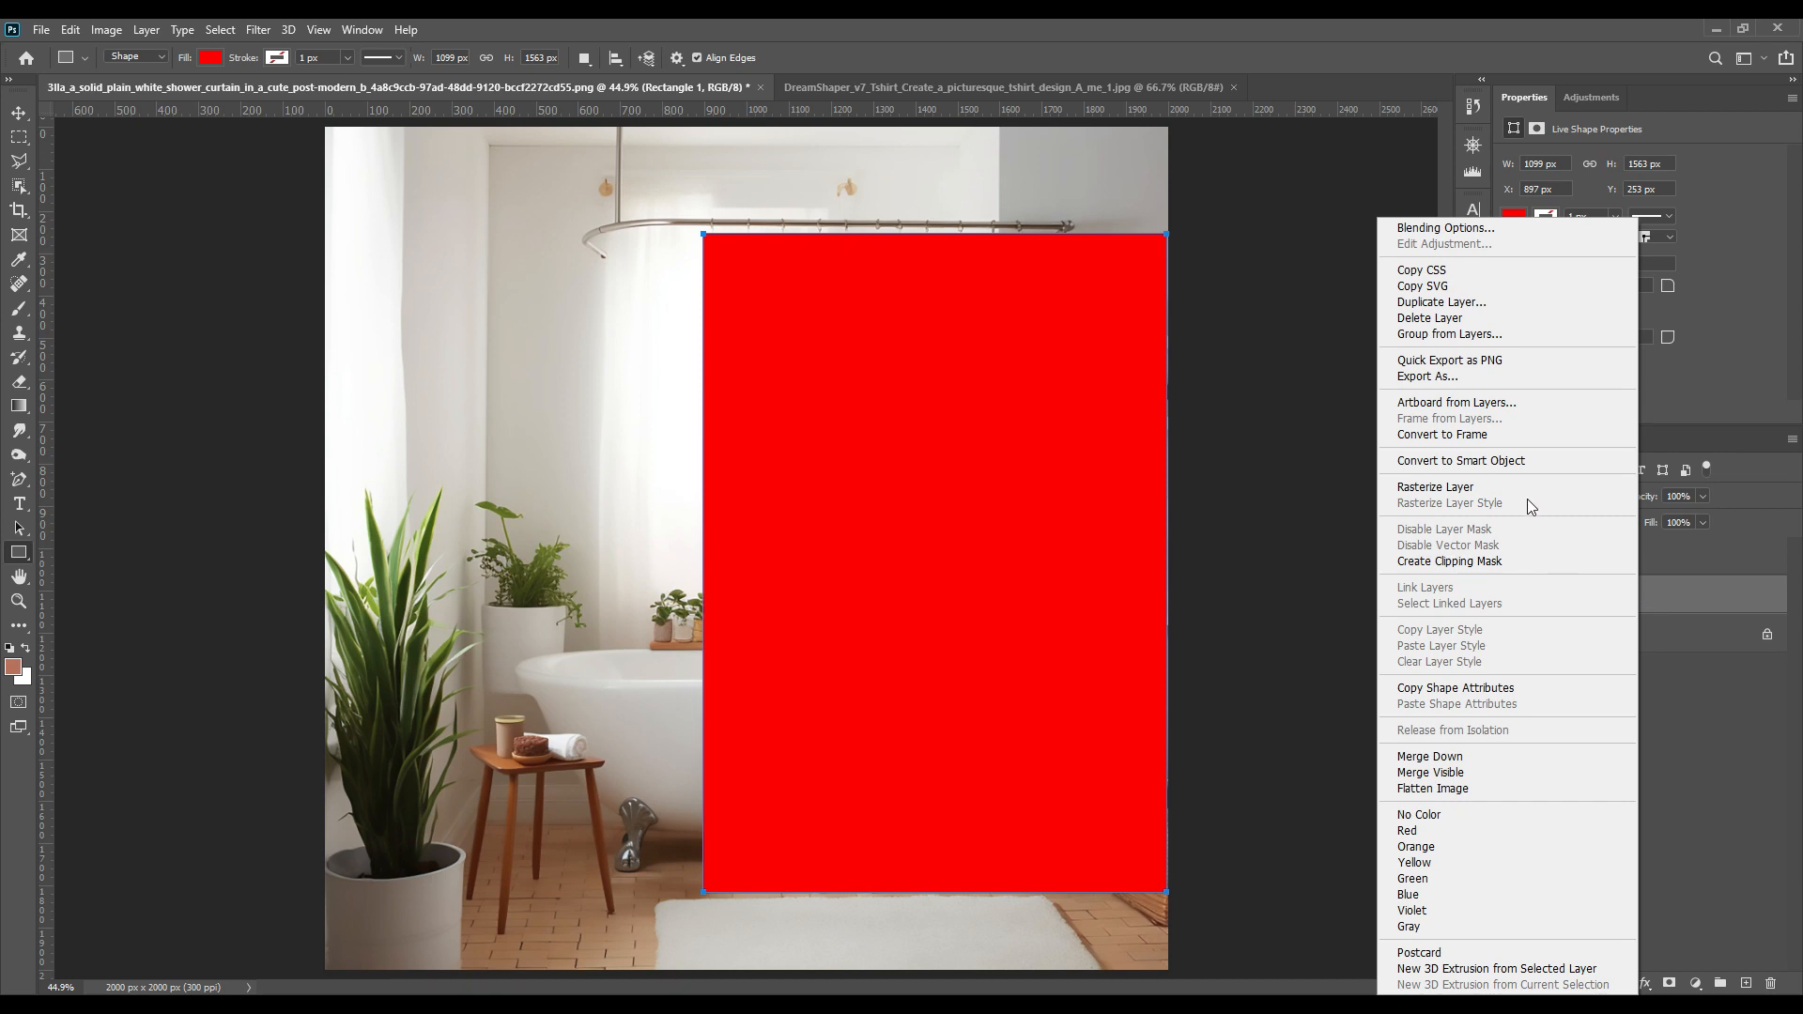
pyautogui.click(1516, 462)
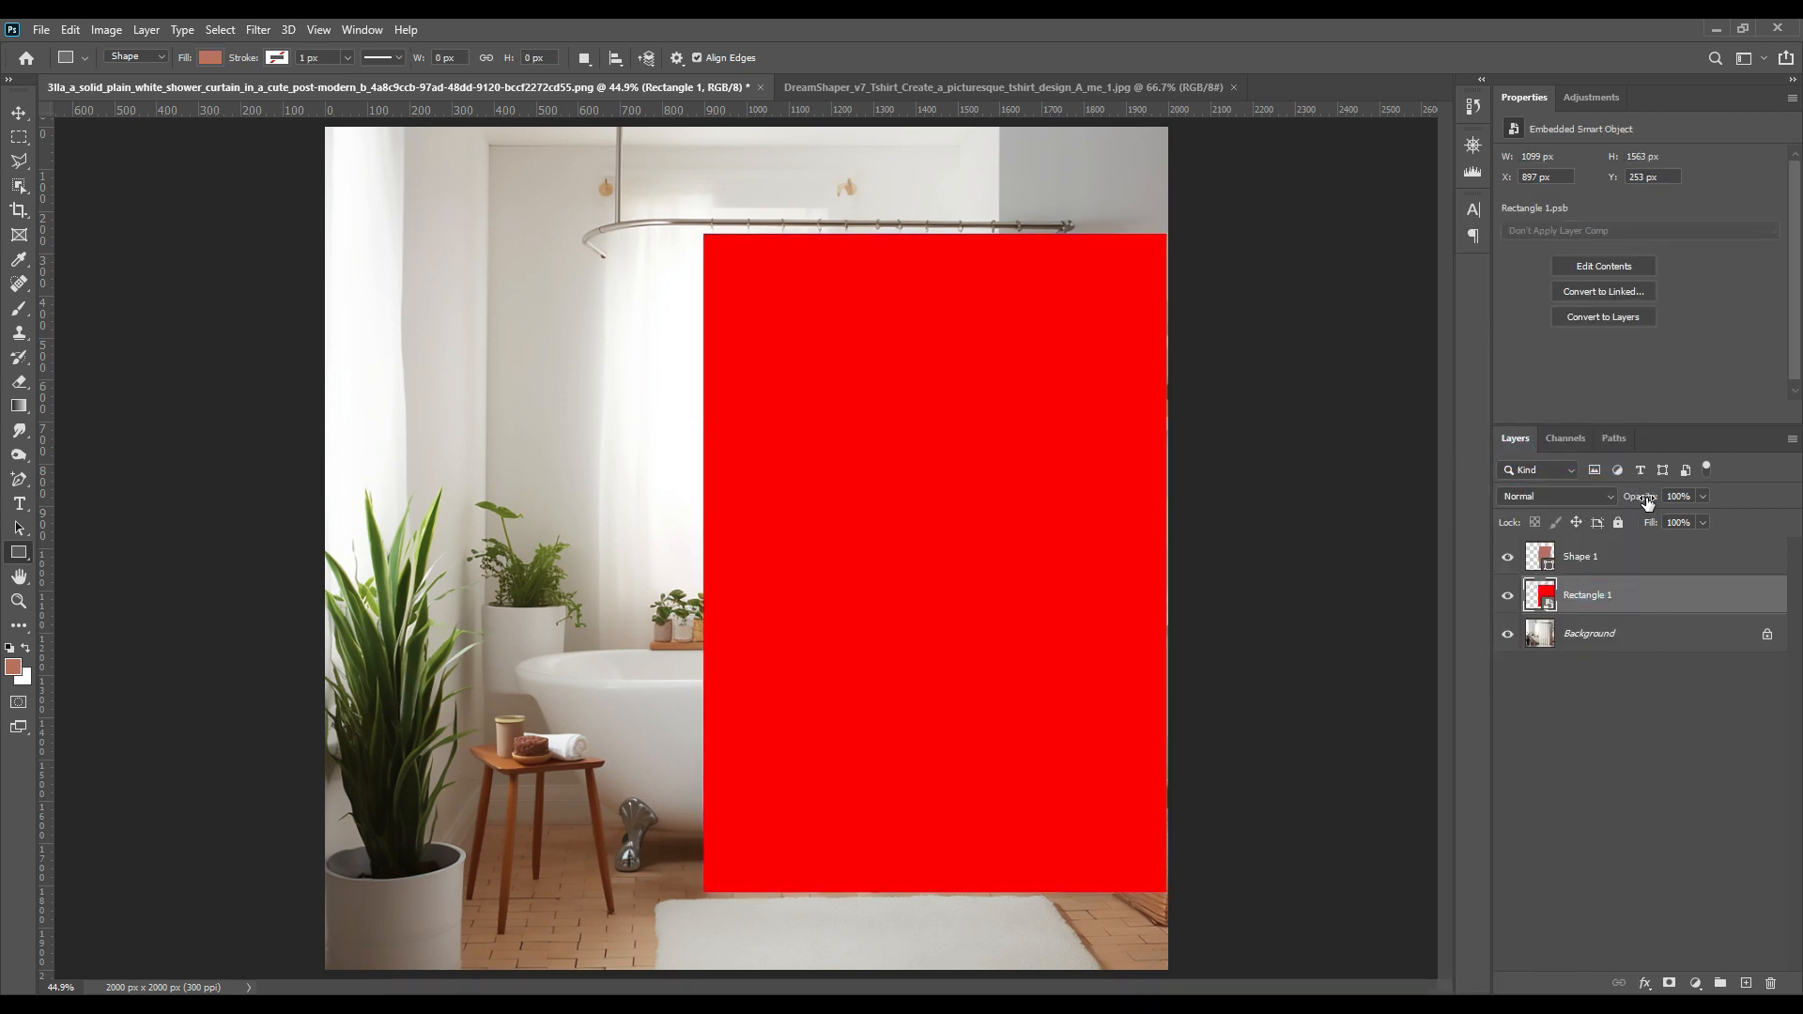
# Step: Lower the red rectangle's opacity to 62% and narrow it to 80.75% width to match the curtain's right side
pyautogui.moveTo(1658, 498); pyautogui.dragTo(1631, 500)
pyautogui.moveTo(1631, 503); pyautogui.dragTo(1636, 501)
pyautogui.hotkey('ctrl', 't')
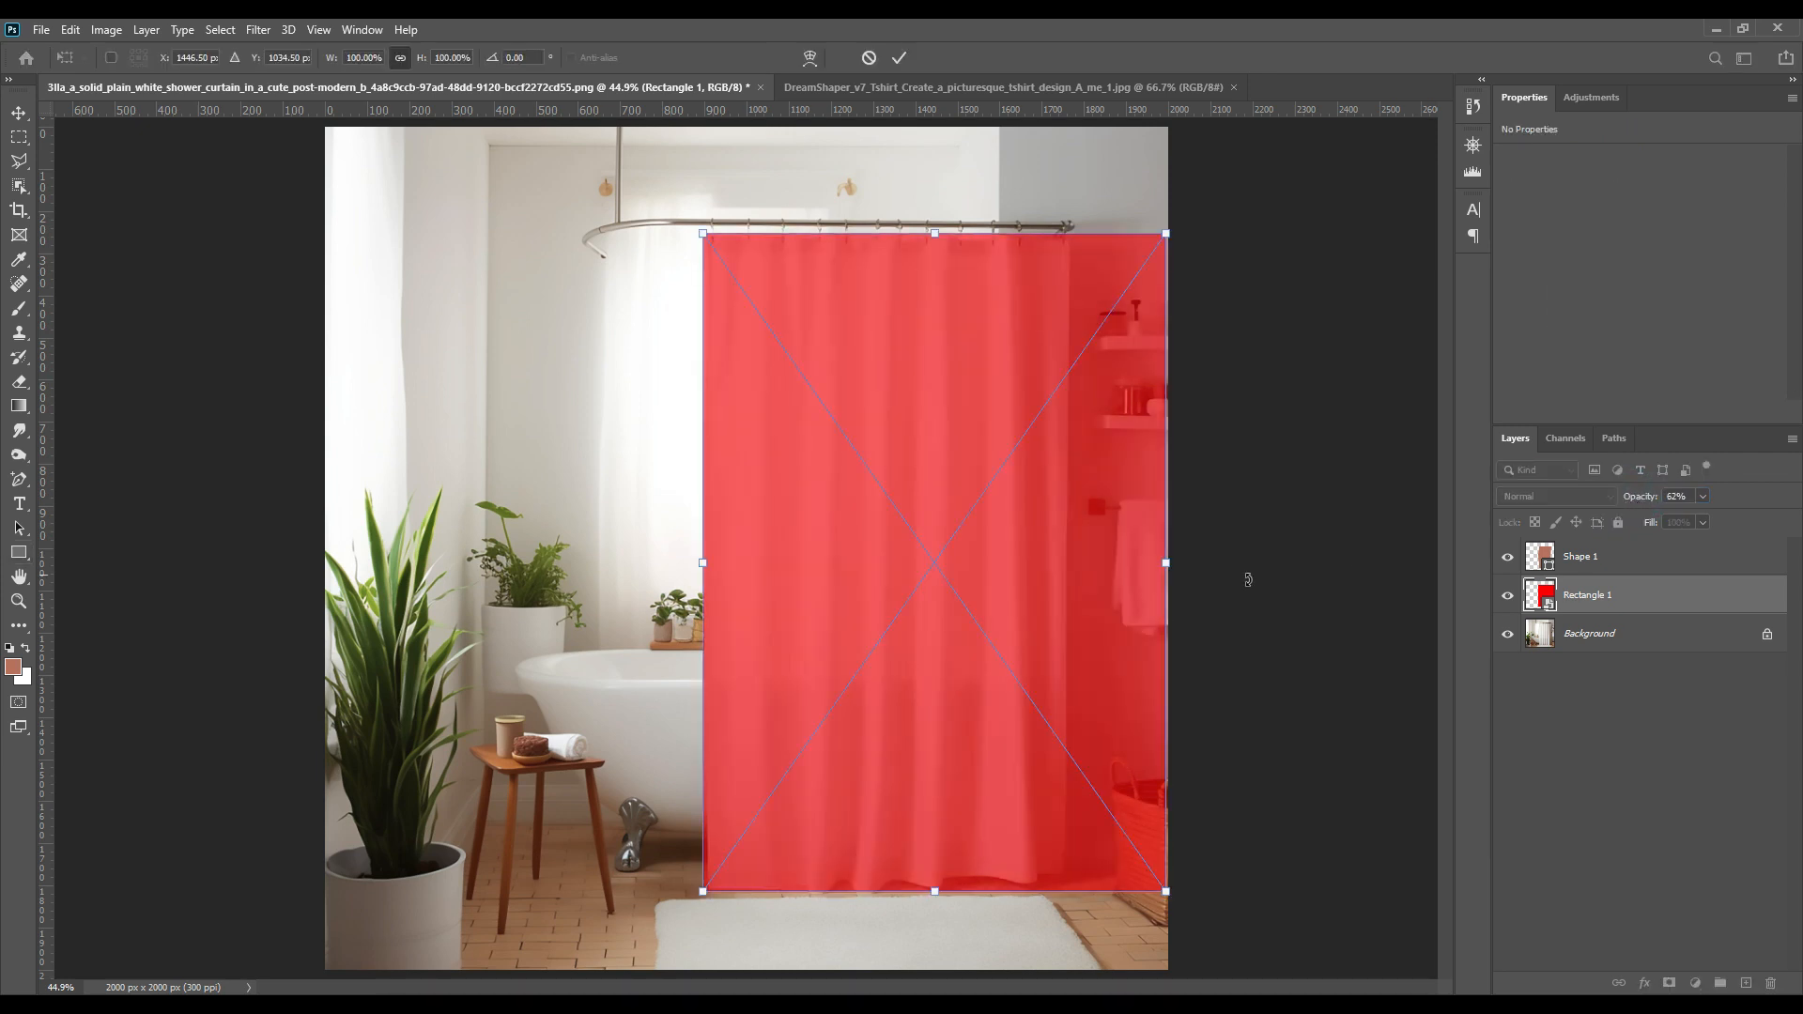
pyautogui.moveTo(1167, 561); pyautogui.dragTo(1079, 561)
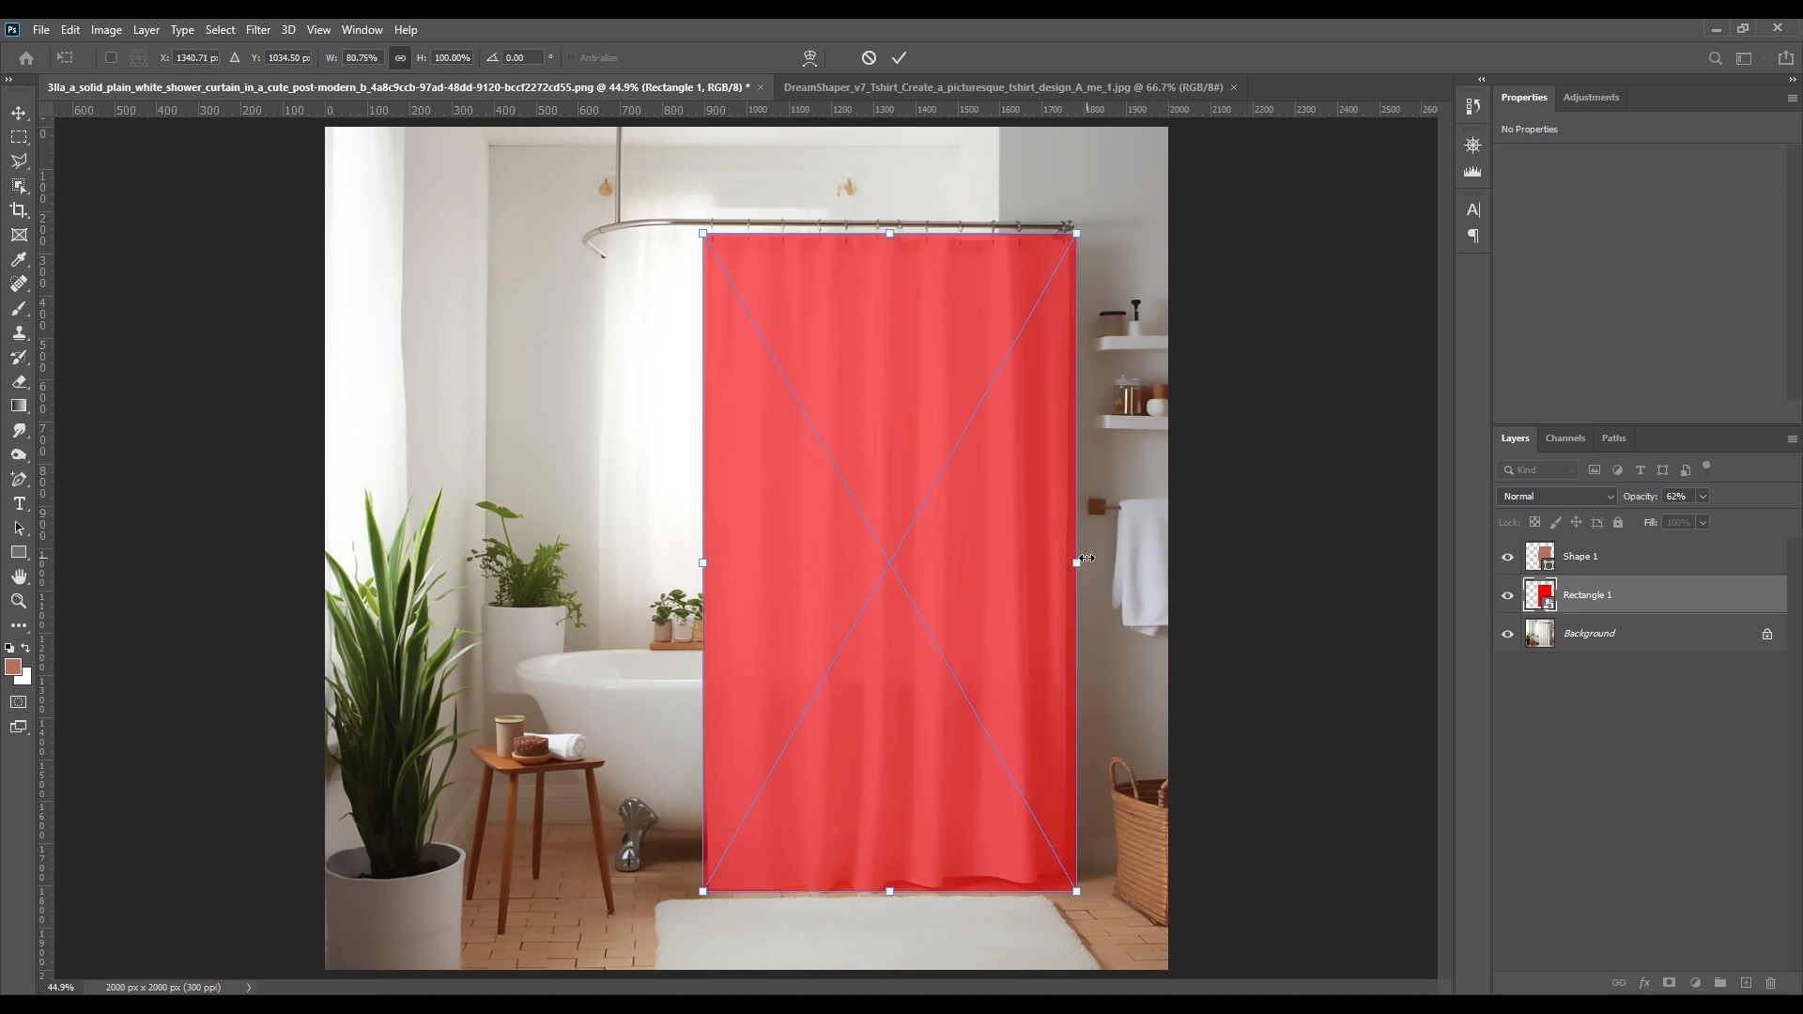
pyautogui.click(899, 58)
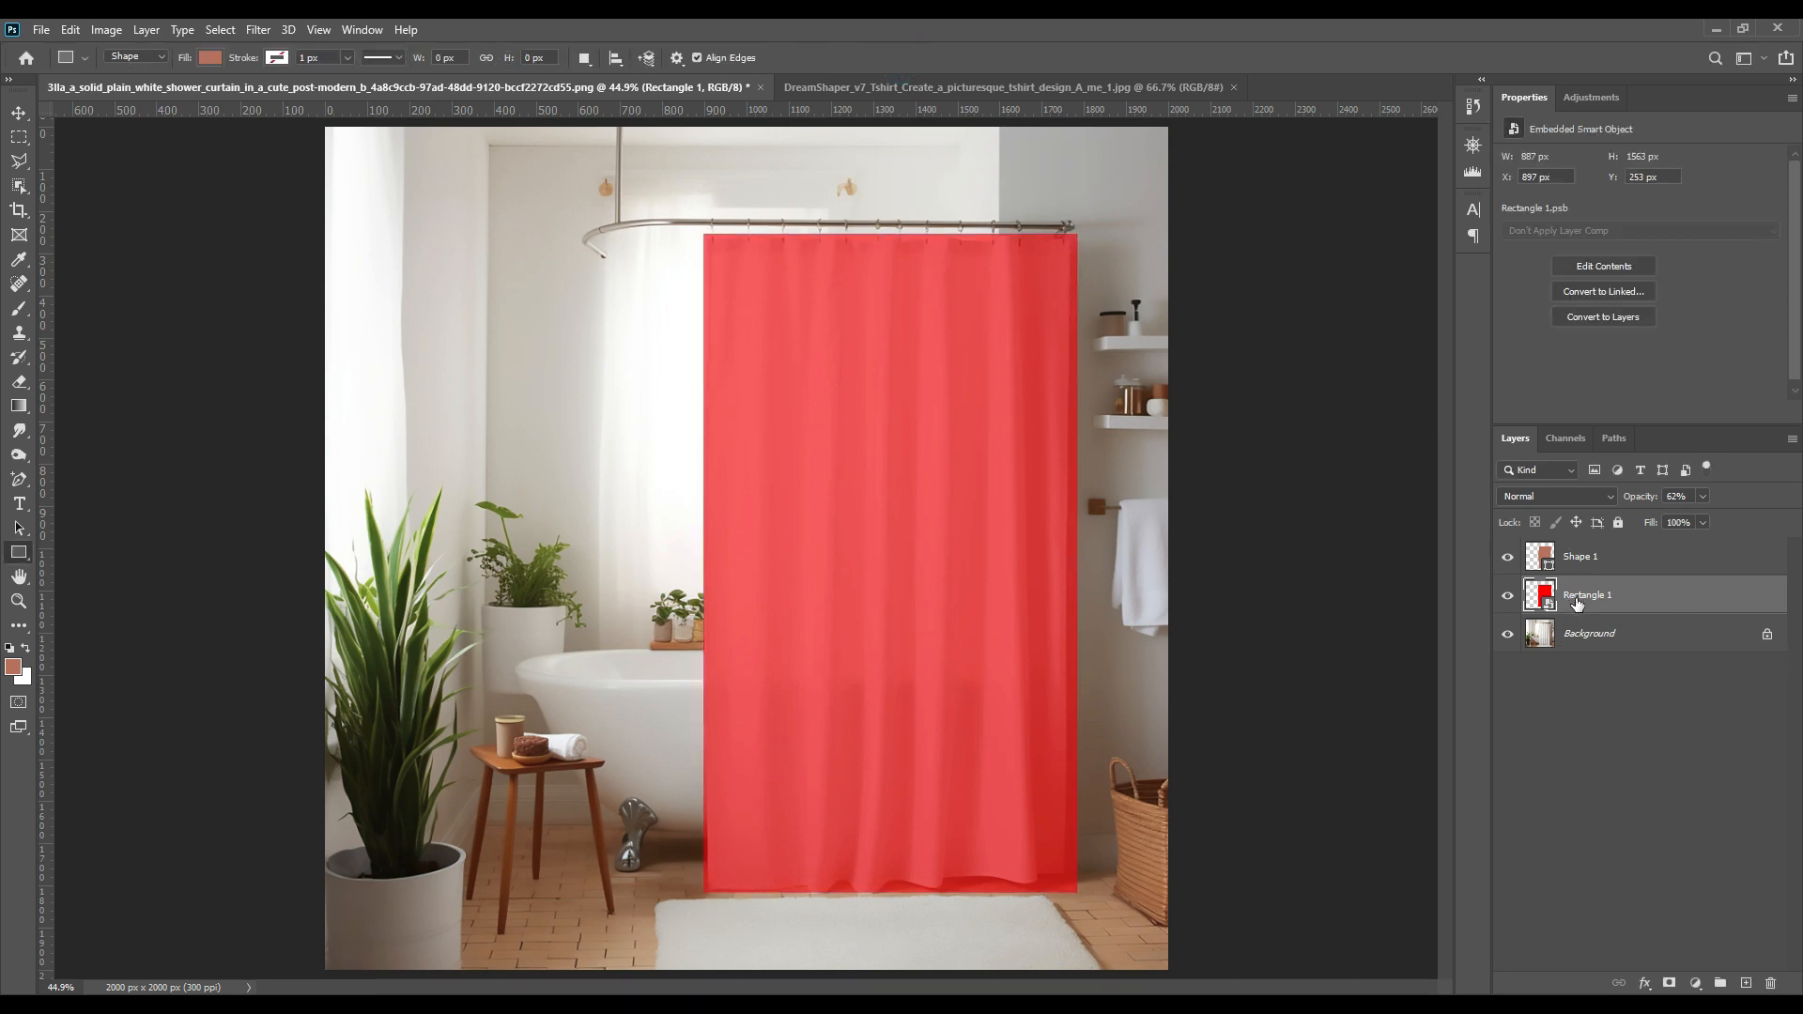
# Step: Stretch the rectangle to about 1588 px high and shift it slightly up and left so it covers the whole curtain
pyautogui.hotkey('ctrl', 't')
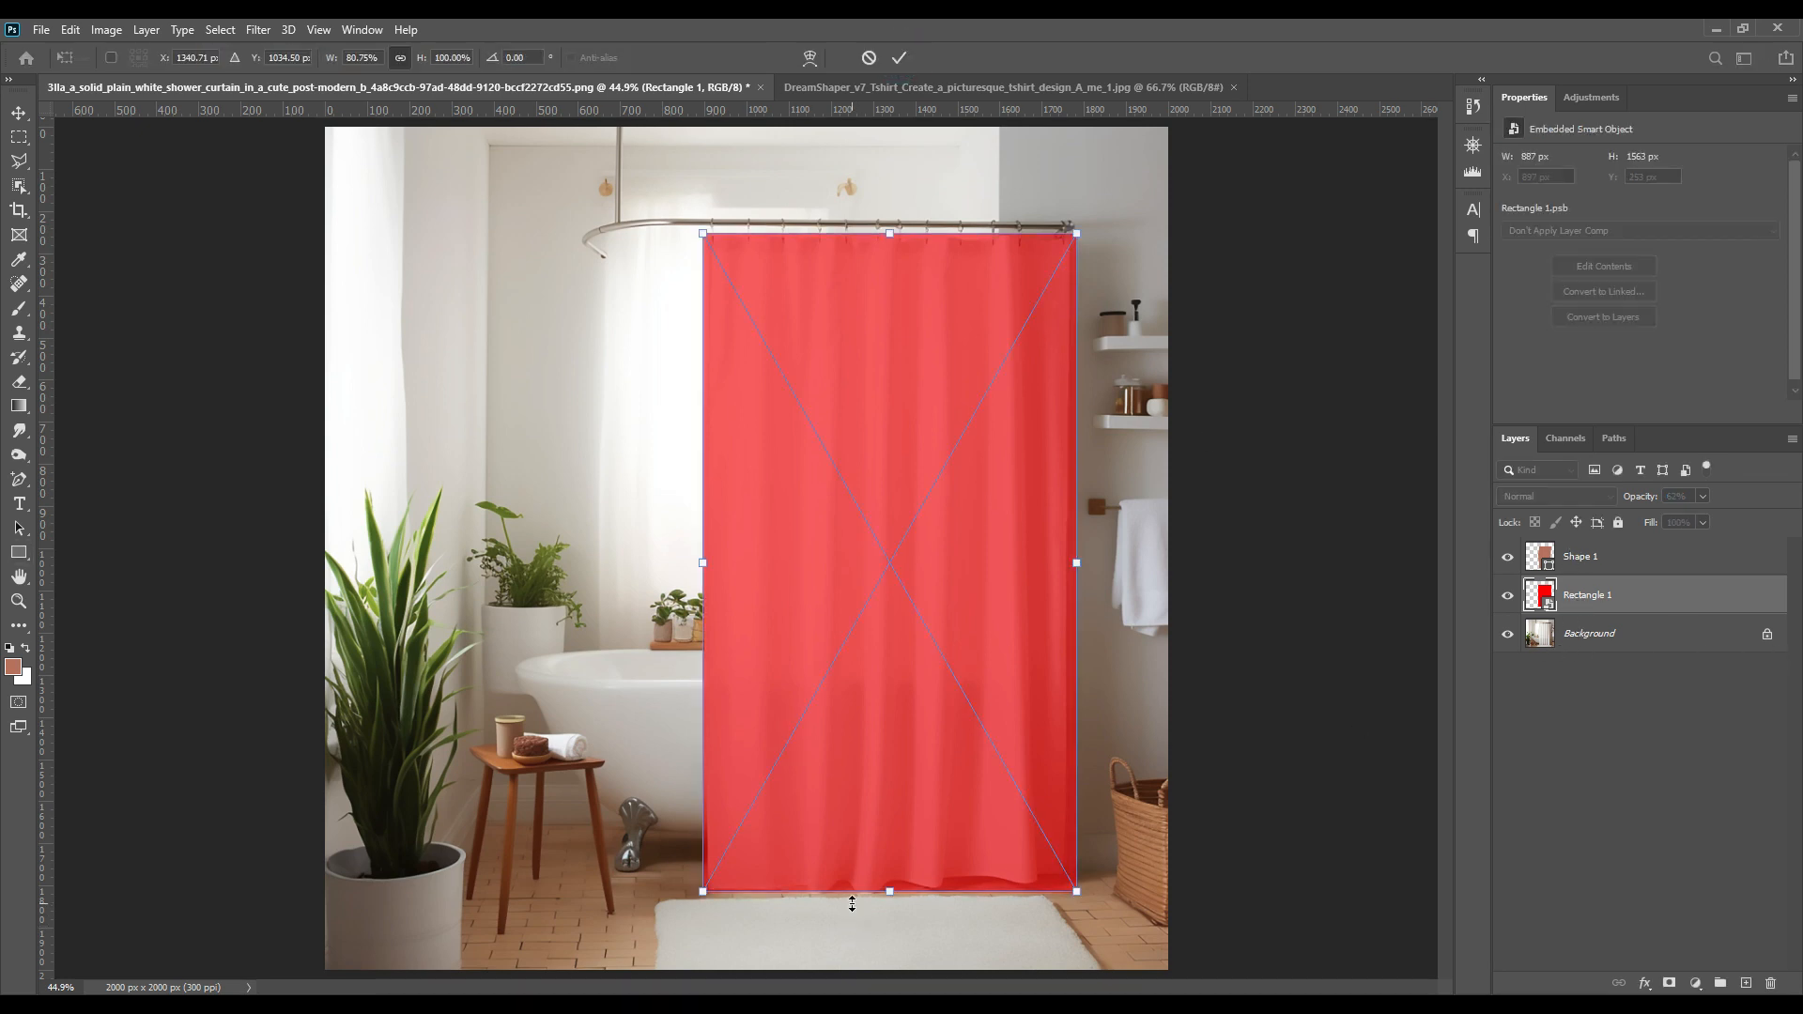
pyautogui.moveTo(887, 892); pyautogui.dragTo(889, 902)
pyautogui.press('Up')
pyautogui.press('Up')
pyautogui.press('Up')
pyautogui.press('Left')
pyautogui.press('Left')
pyautogui.click(900, 58)
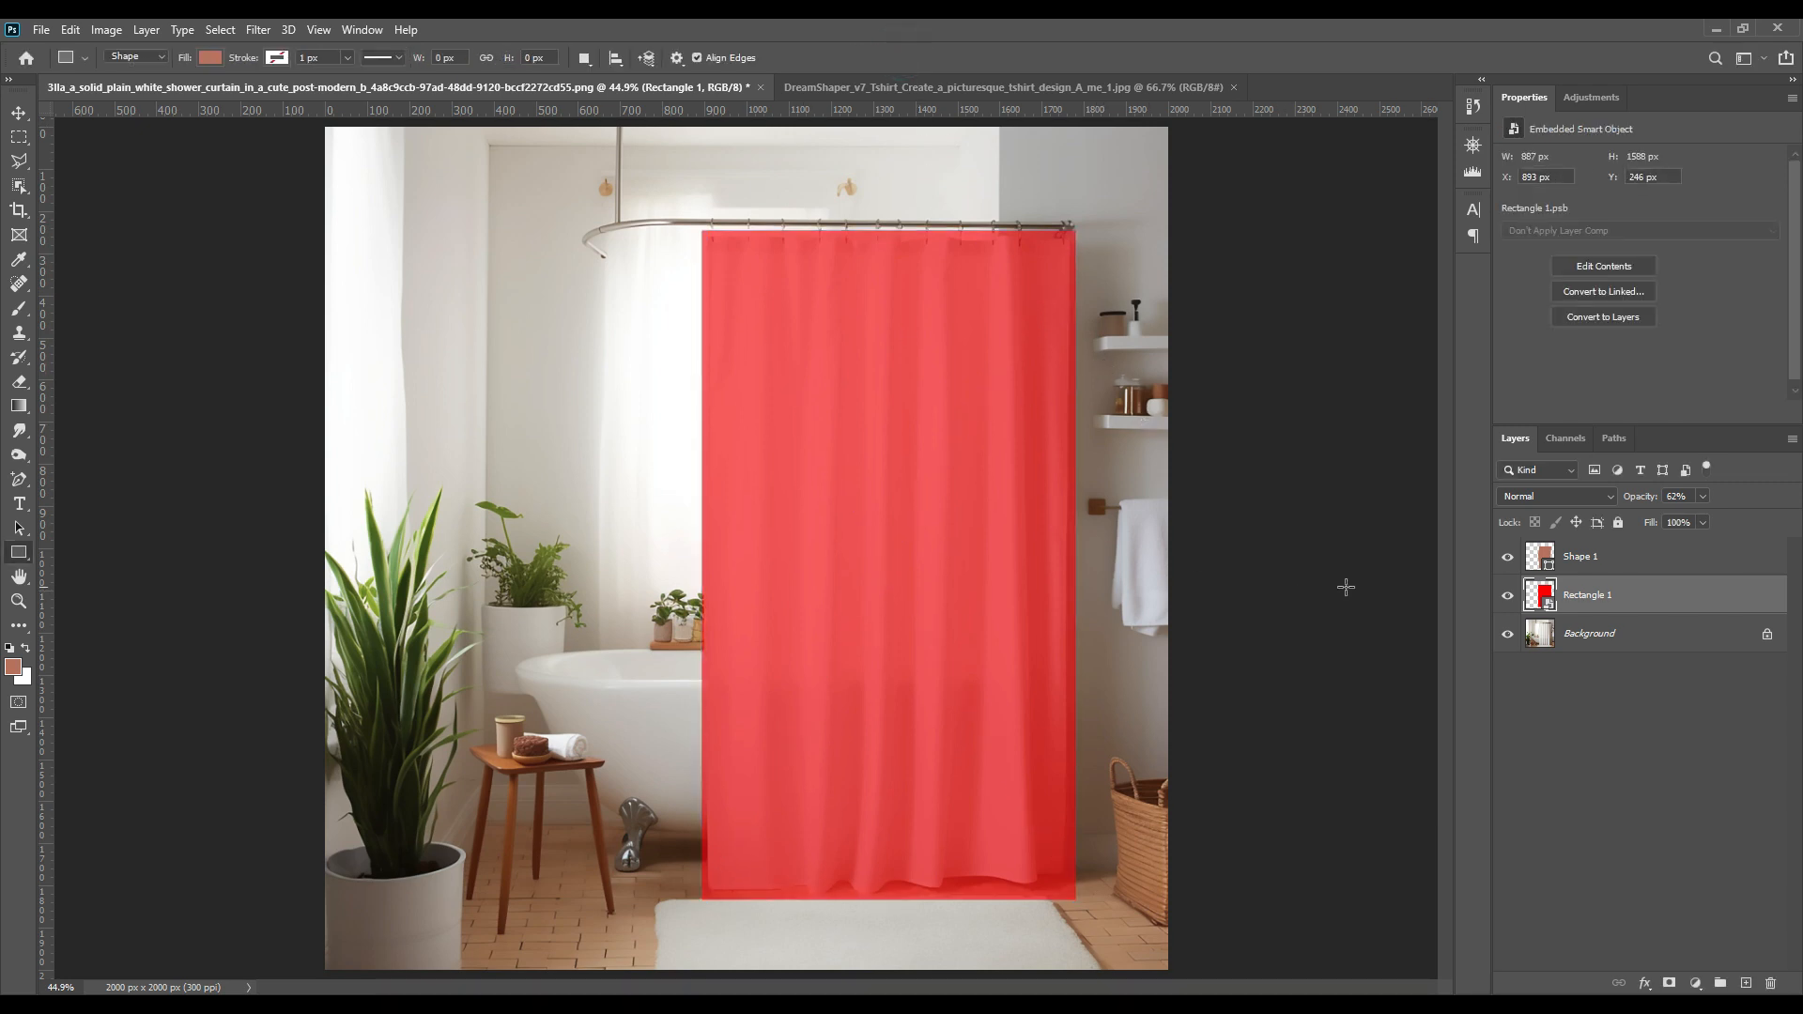
# Step: Mask Rectangle 1 with a selection made from the Shape 1 outline and hide Shape 1
pyautogui.keyDown('ctrl'); pyautogui.click(1541, 560); pyautogui.keyUp('ctrl')
pyautogui.click(1595, 602)
pyautogui.click(1671, 983)
pyautogui.click(1506, 556)
# Step: Refine the rectangle's mask in Select and Mask with 92% preview transparency and a 1.3 px feather
pyautogui.doubleClick(1585, 595)
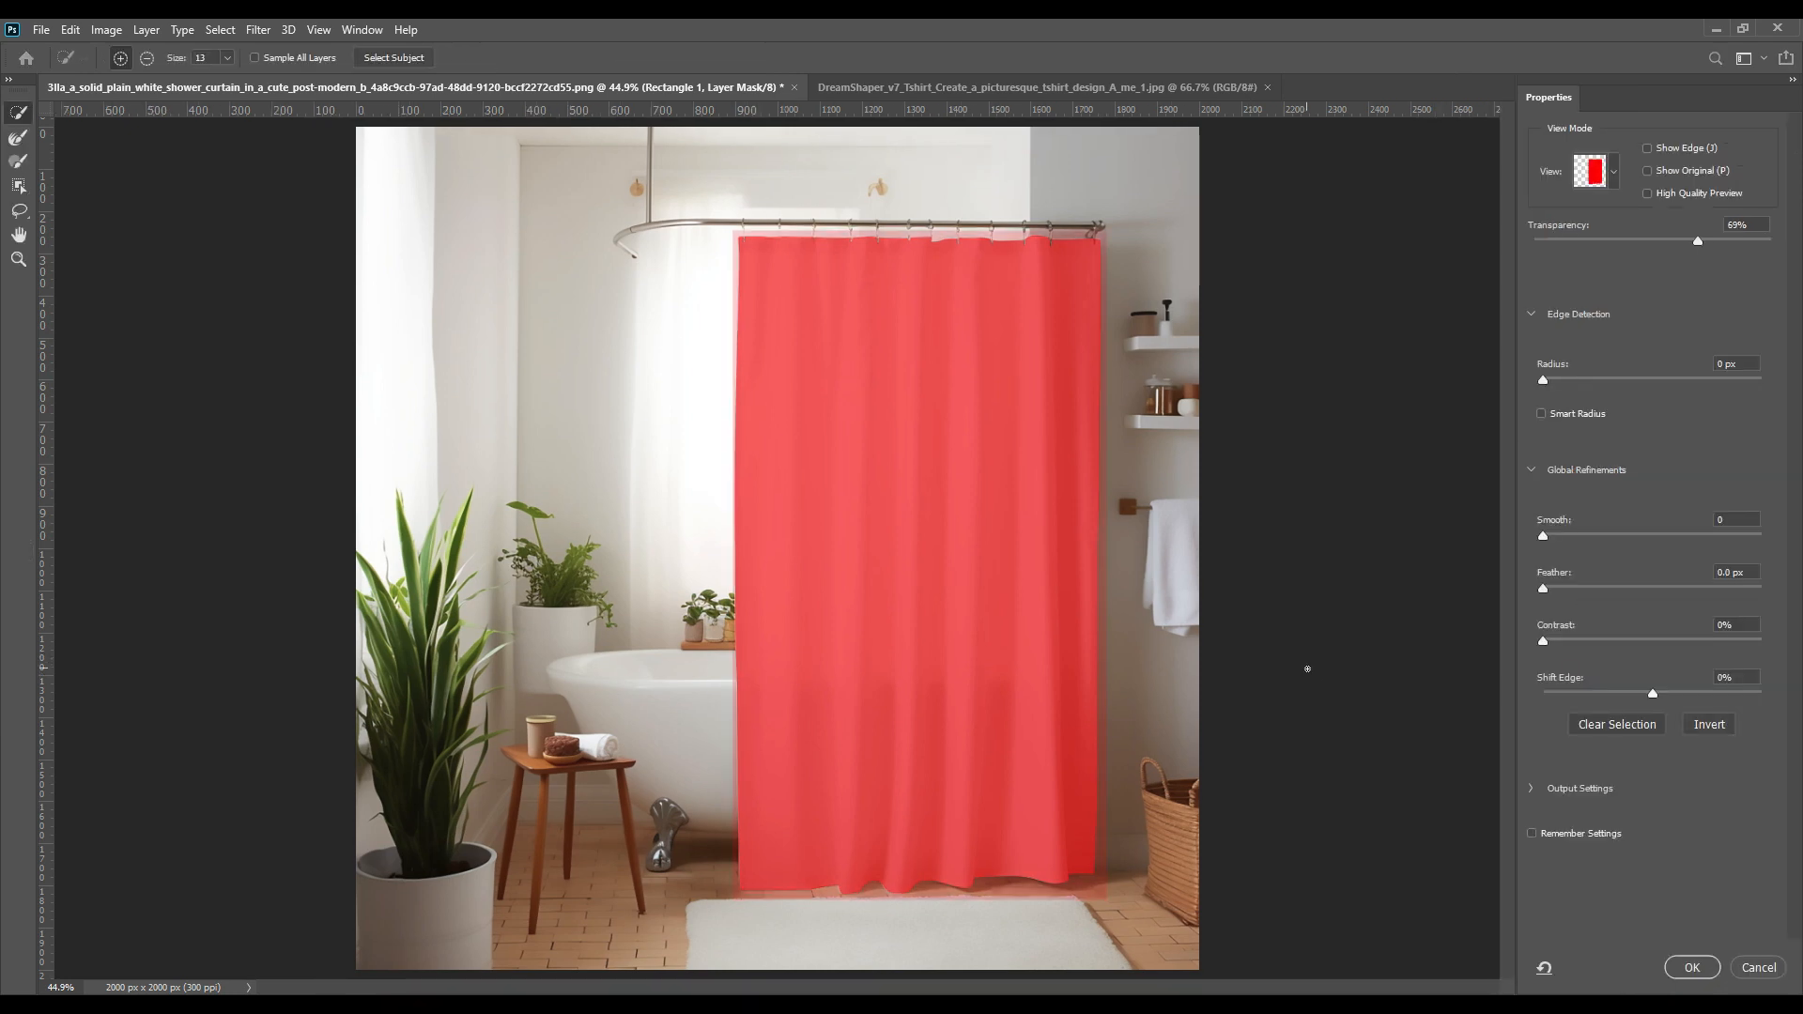
pyautogui.hotkey('ctrl', '+')
pyautogui.hotkey('ctrl', '+')
pyautogui.hotkey('ctrl', '+')
pyautogui.moveTo(1222, 512); pyautogui.dragTo(1123, 754)
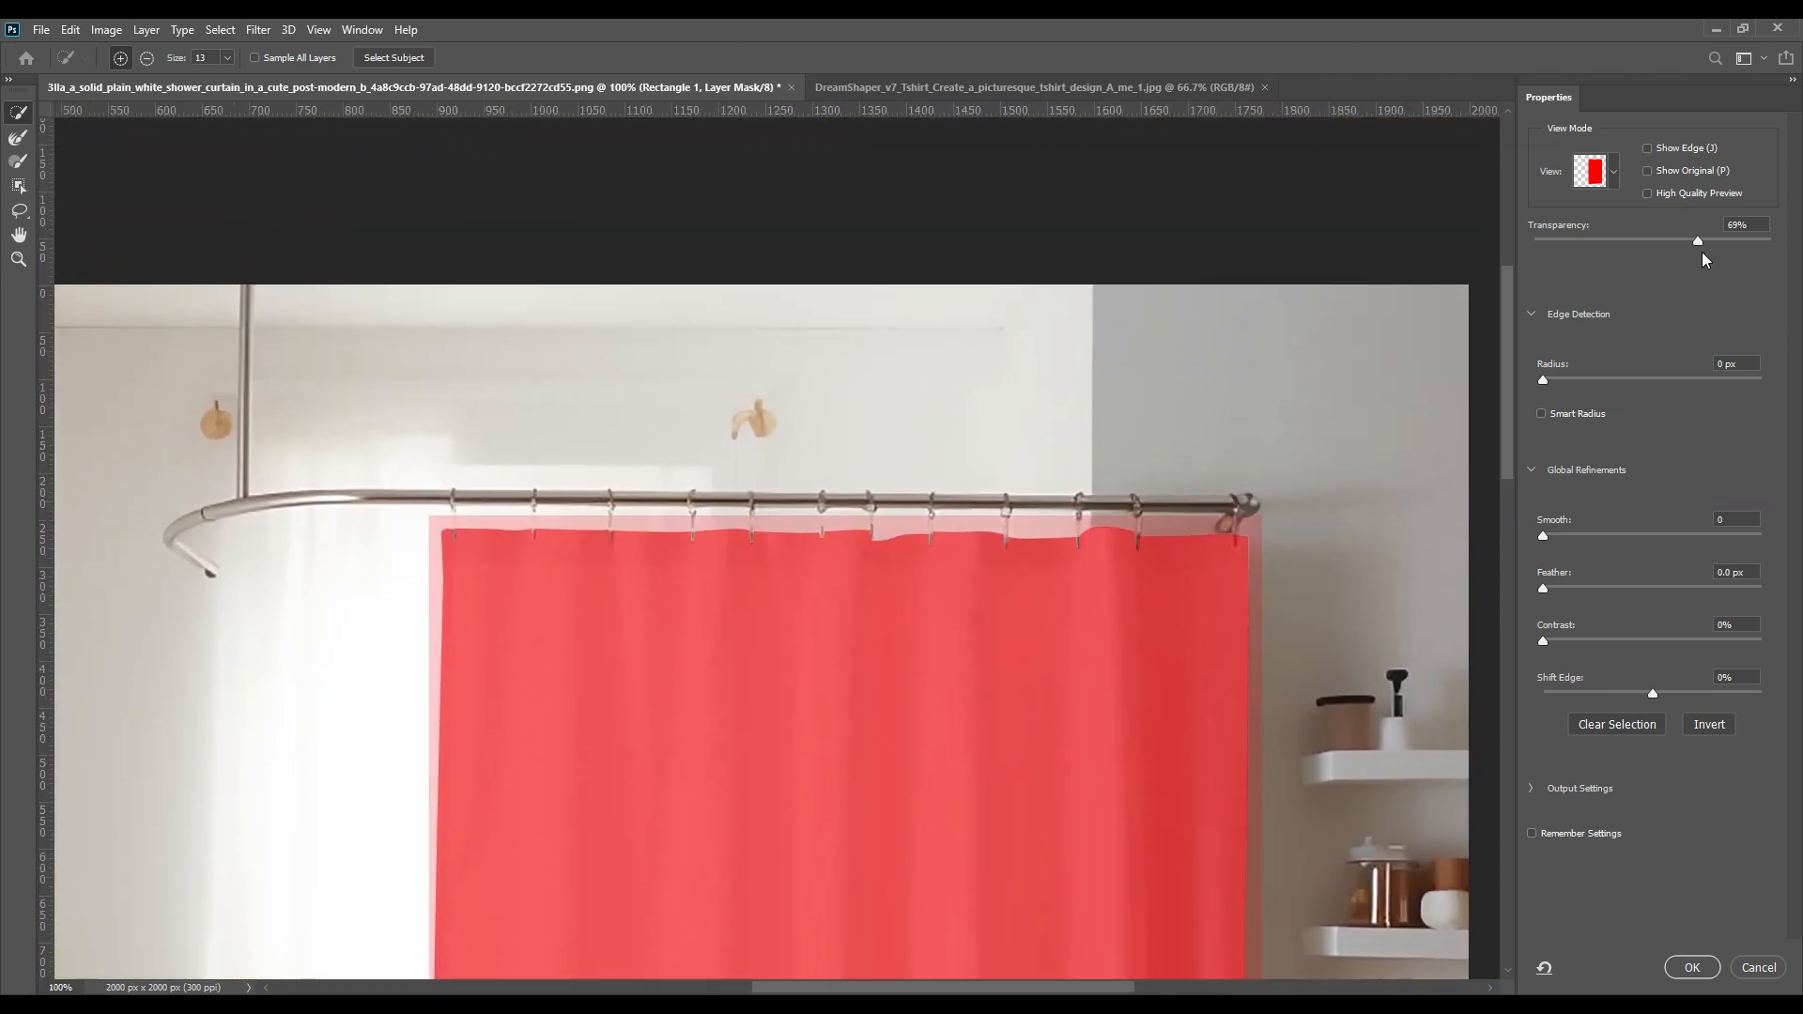
pyautogui.moveTo(1698, 243); pyautogui.dragTo(1749, 260)
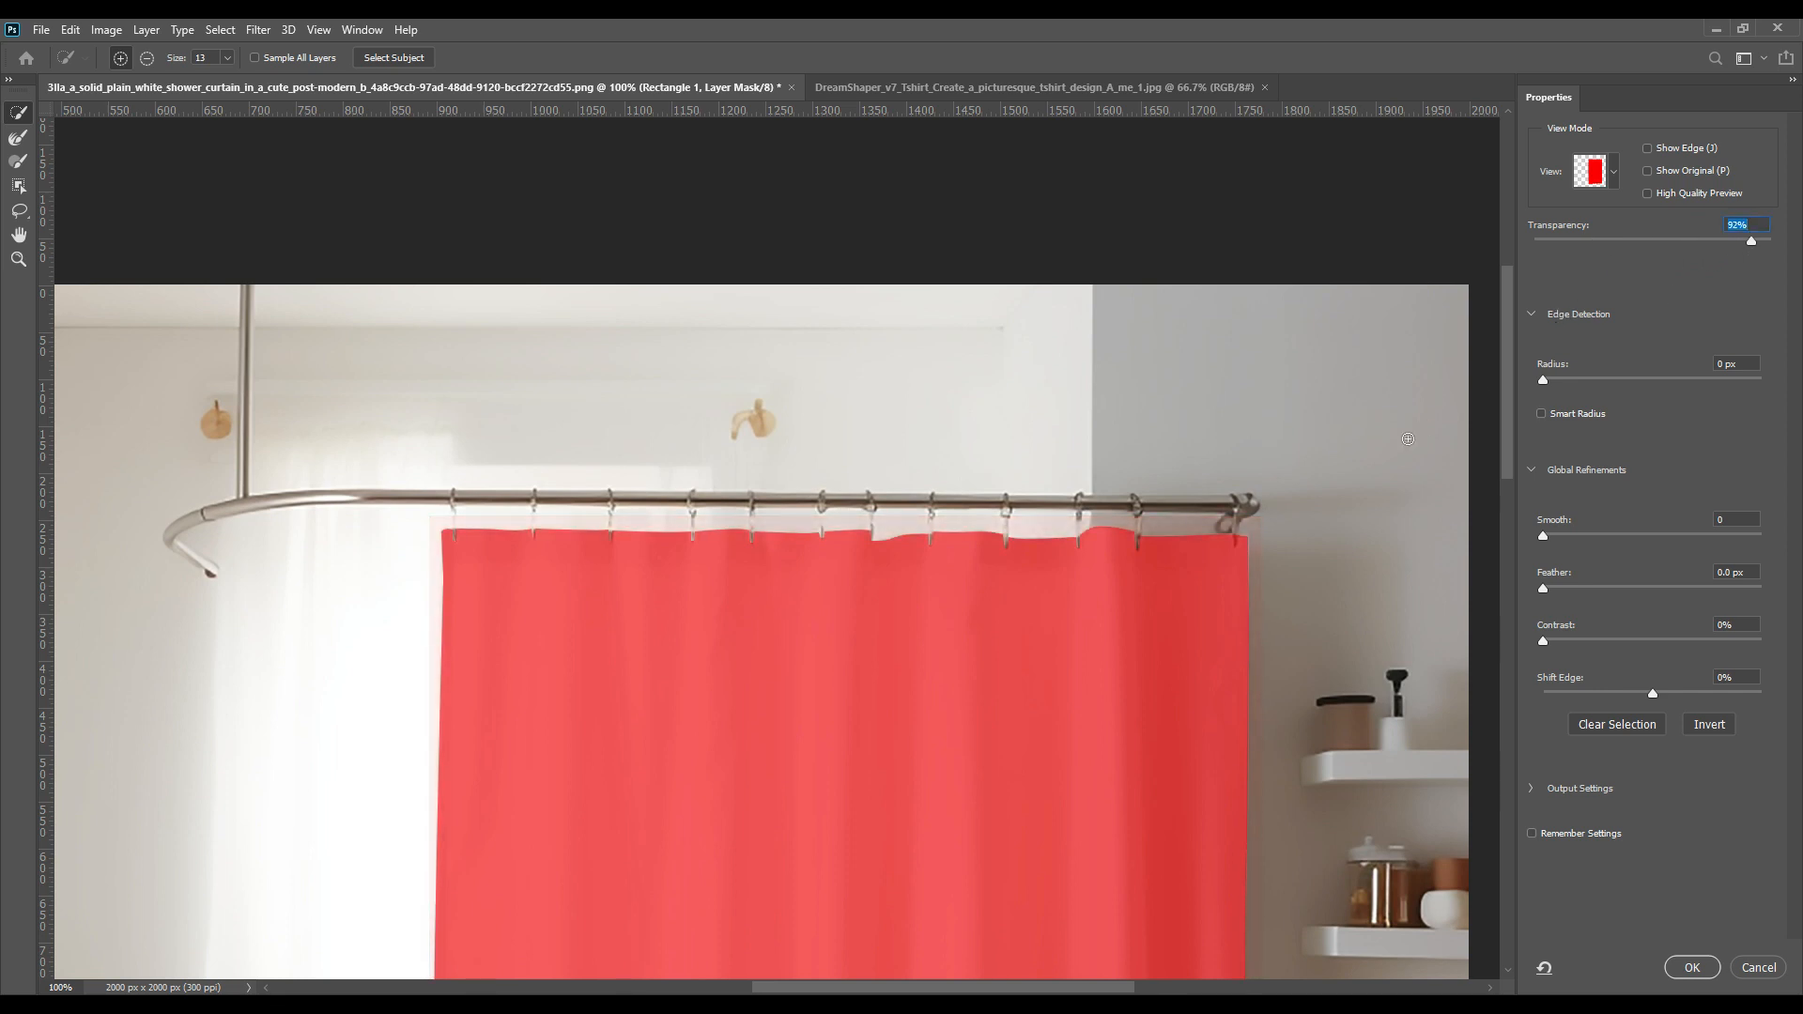
pyautogui.hotkey('ctrl', '+')
pyautogui.moveTo(1236, 498); pyautogui.dragTo(1033, 405)
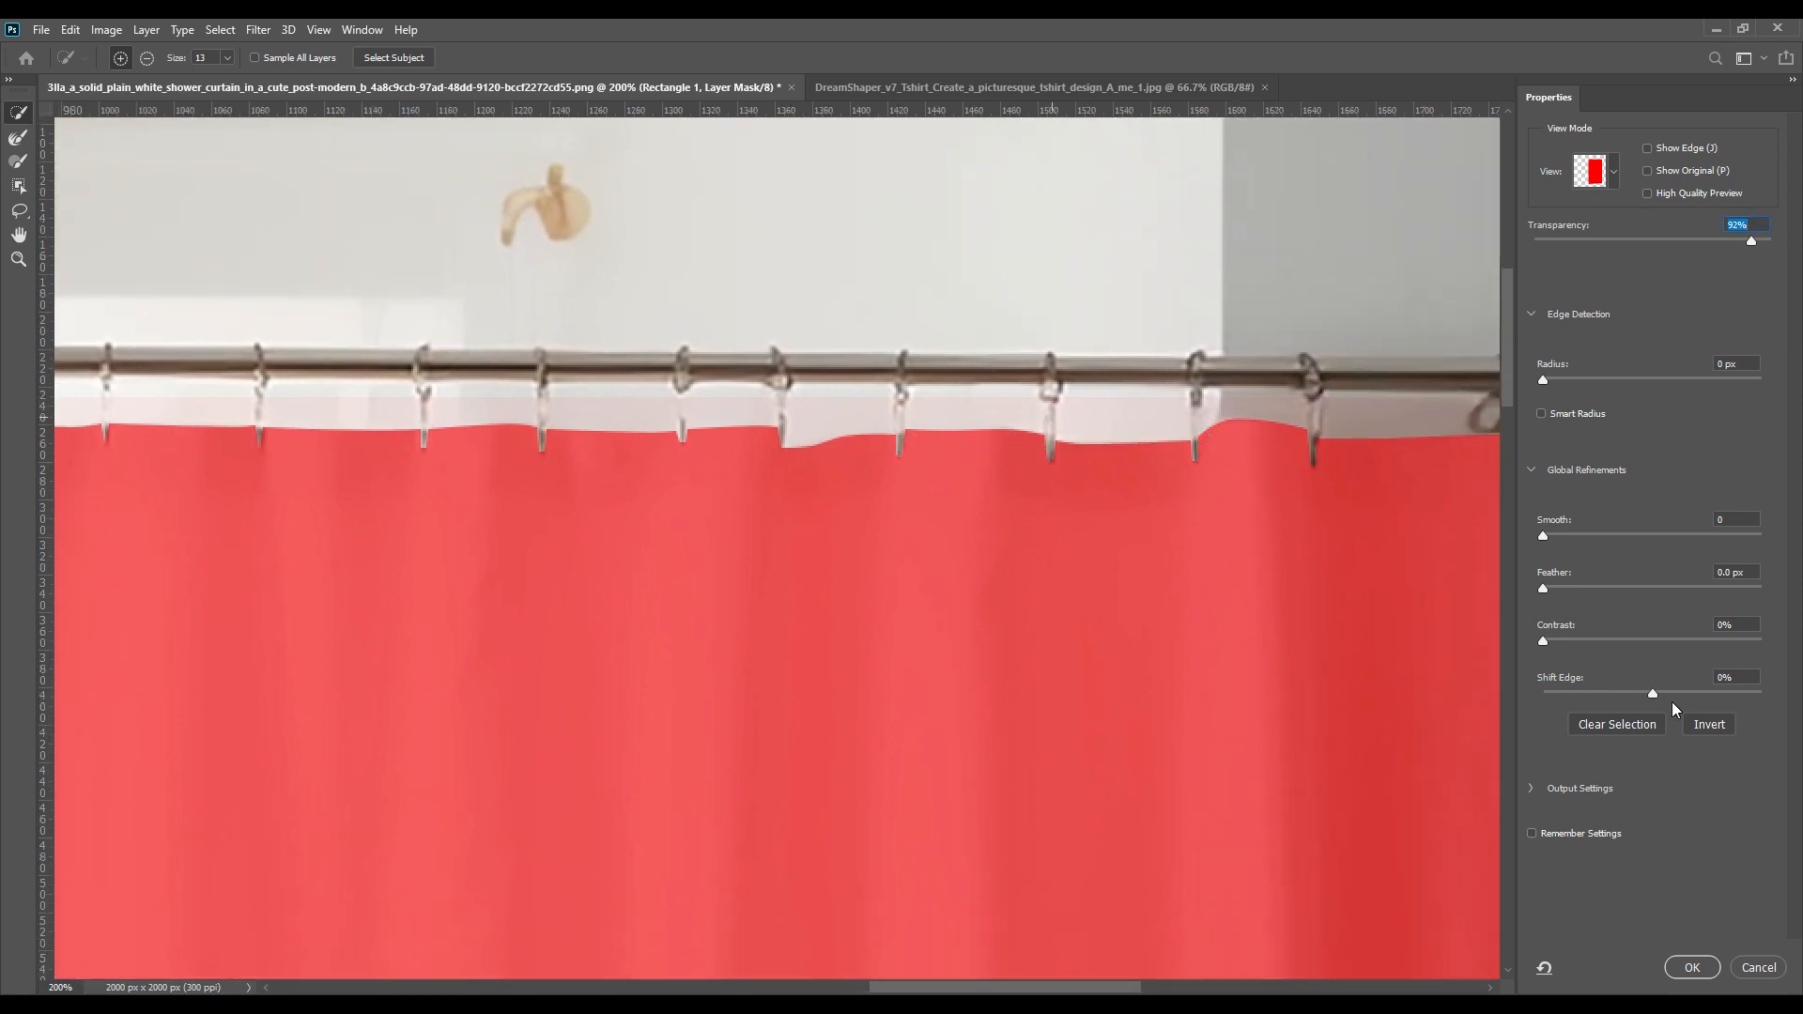
pyautogui.moveTo(1549, 588); pyautogui.dragTo(1559, 589)
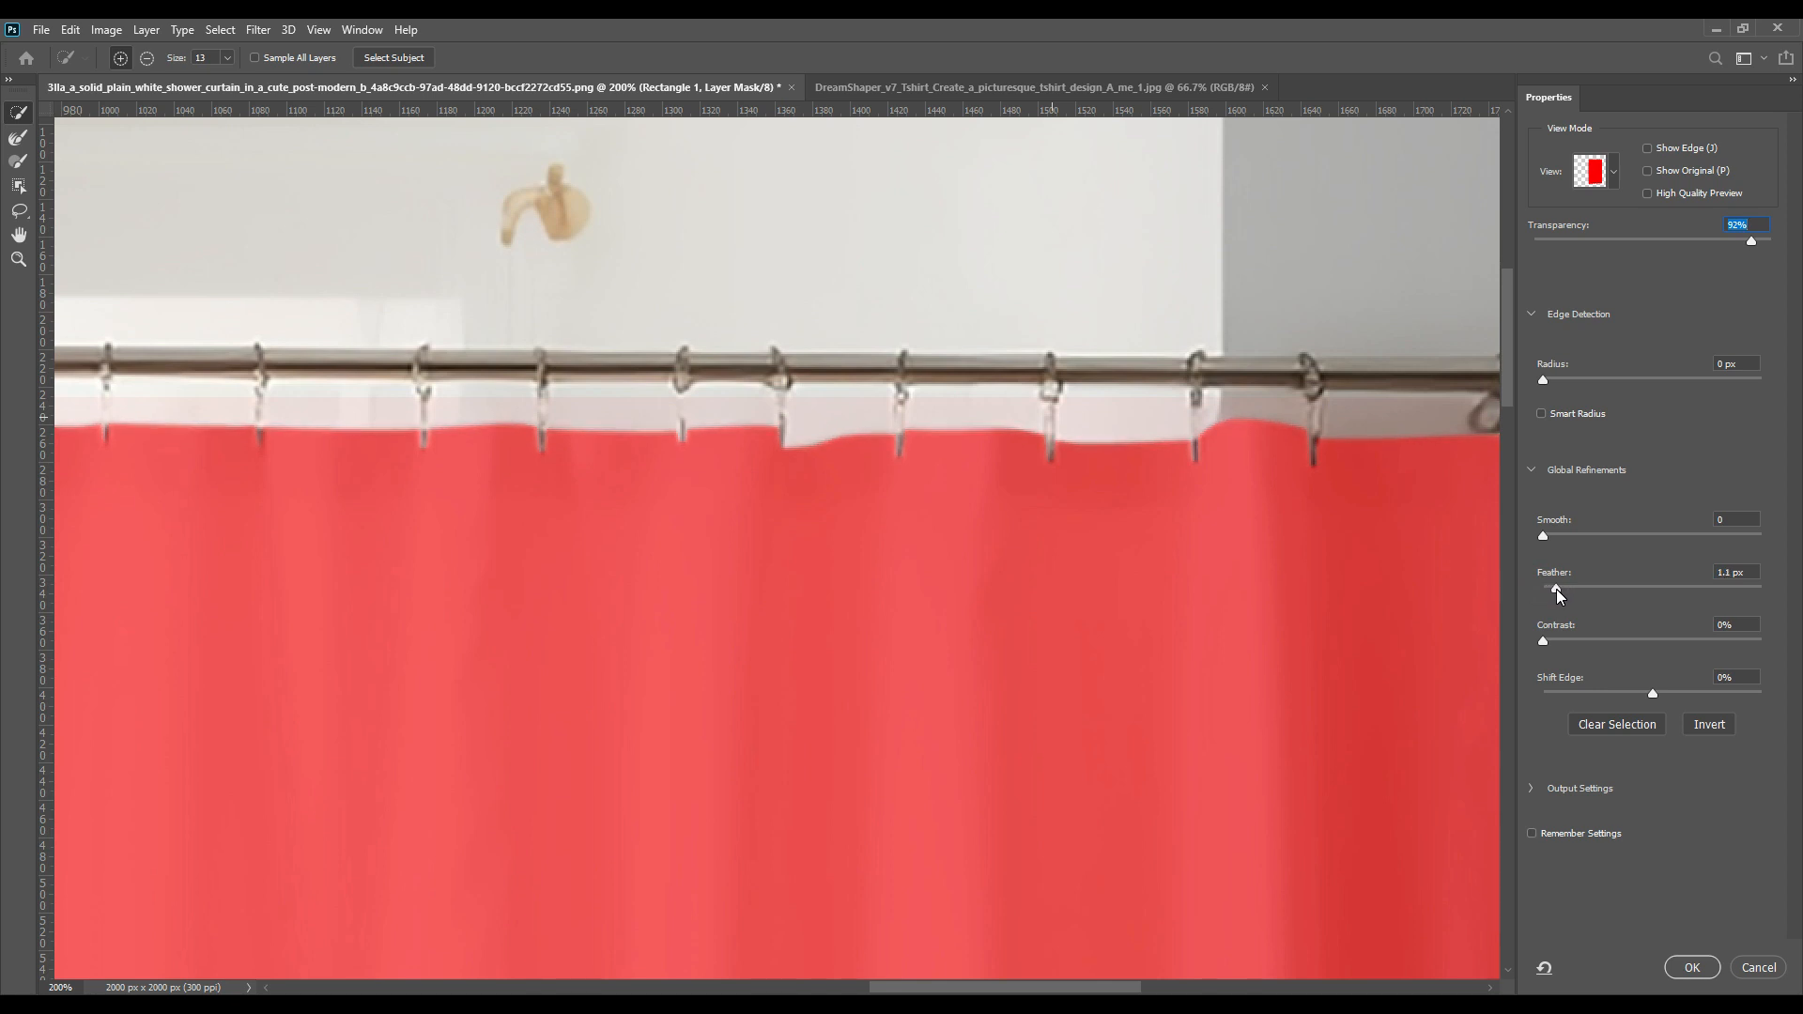
pyautogui.click(1558, 590)
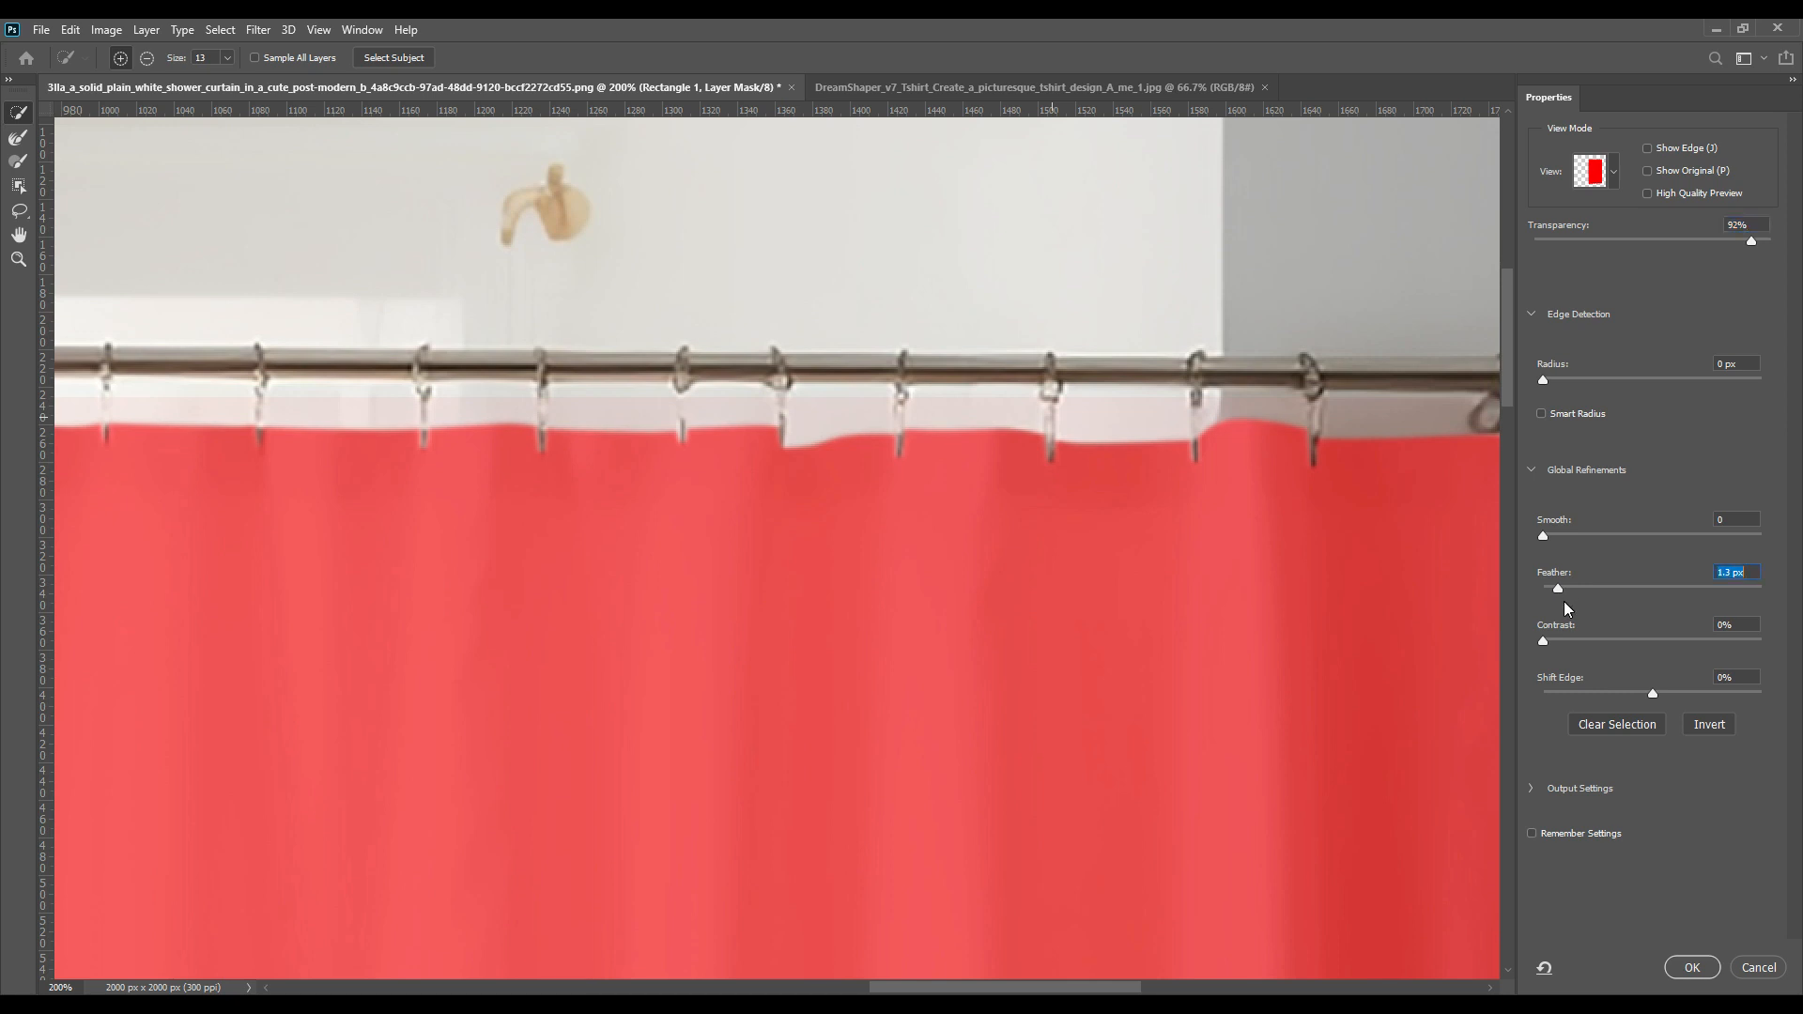
pyautogui.click(1691, 967)
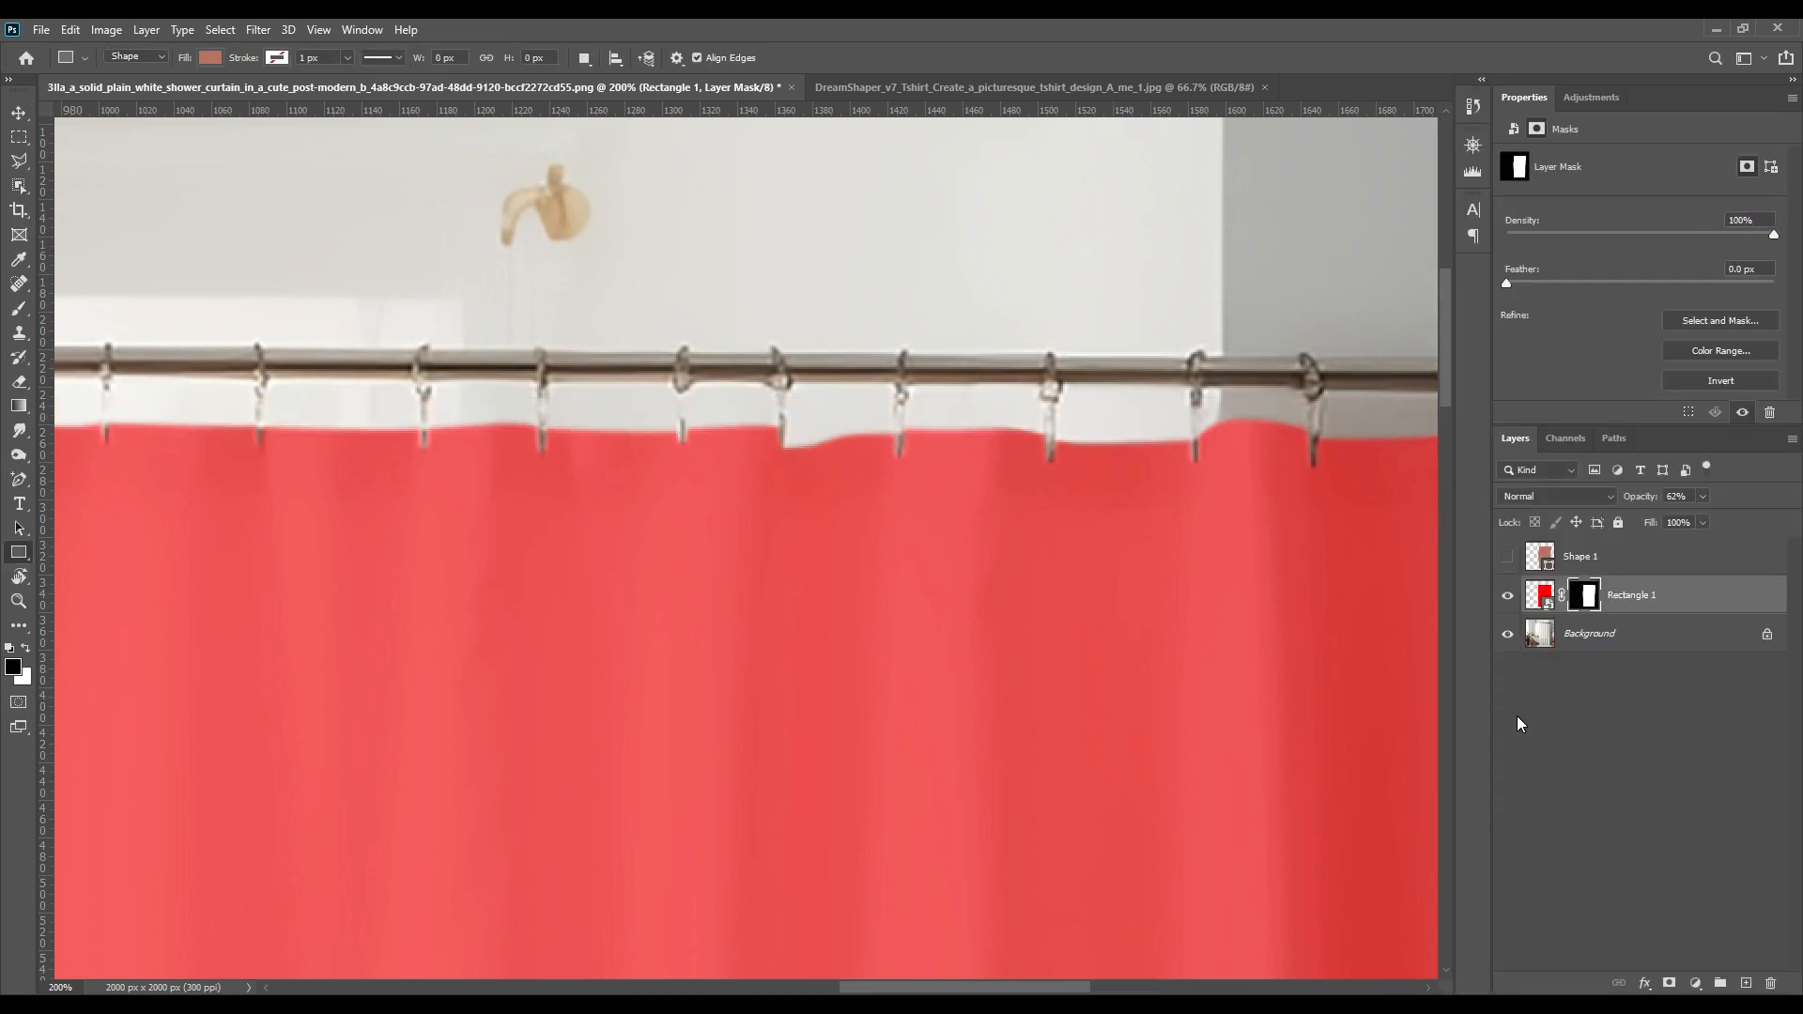
# Step: Restore the red rectangle's opacity to 100% and delete the Shape 1 layer
pyautogui.hotkey('ctrl', '0')
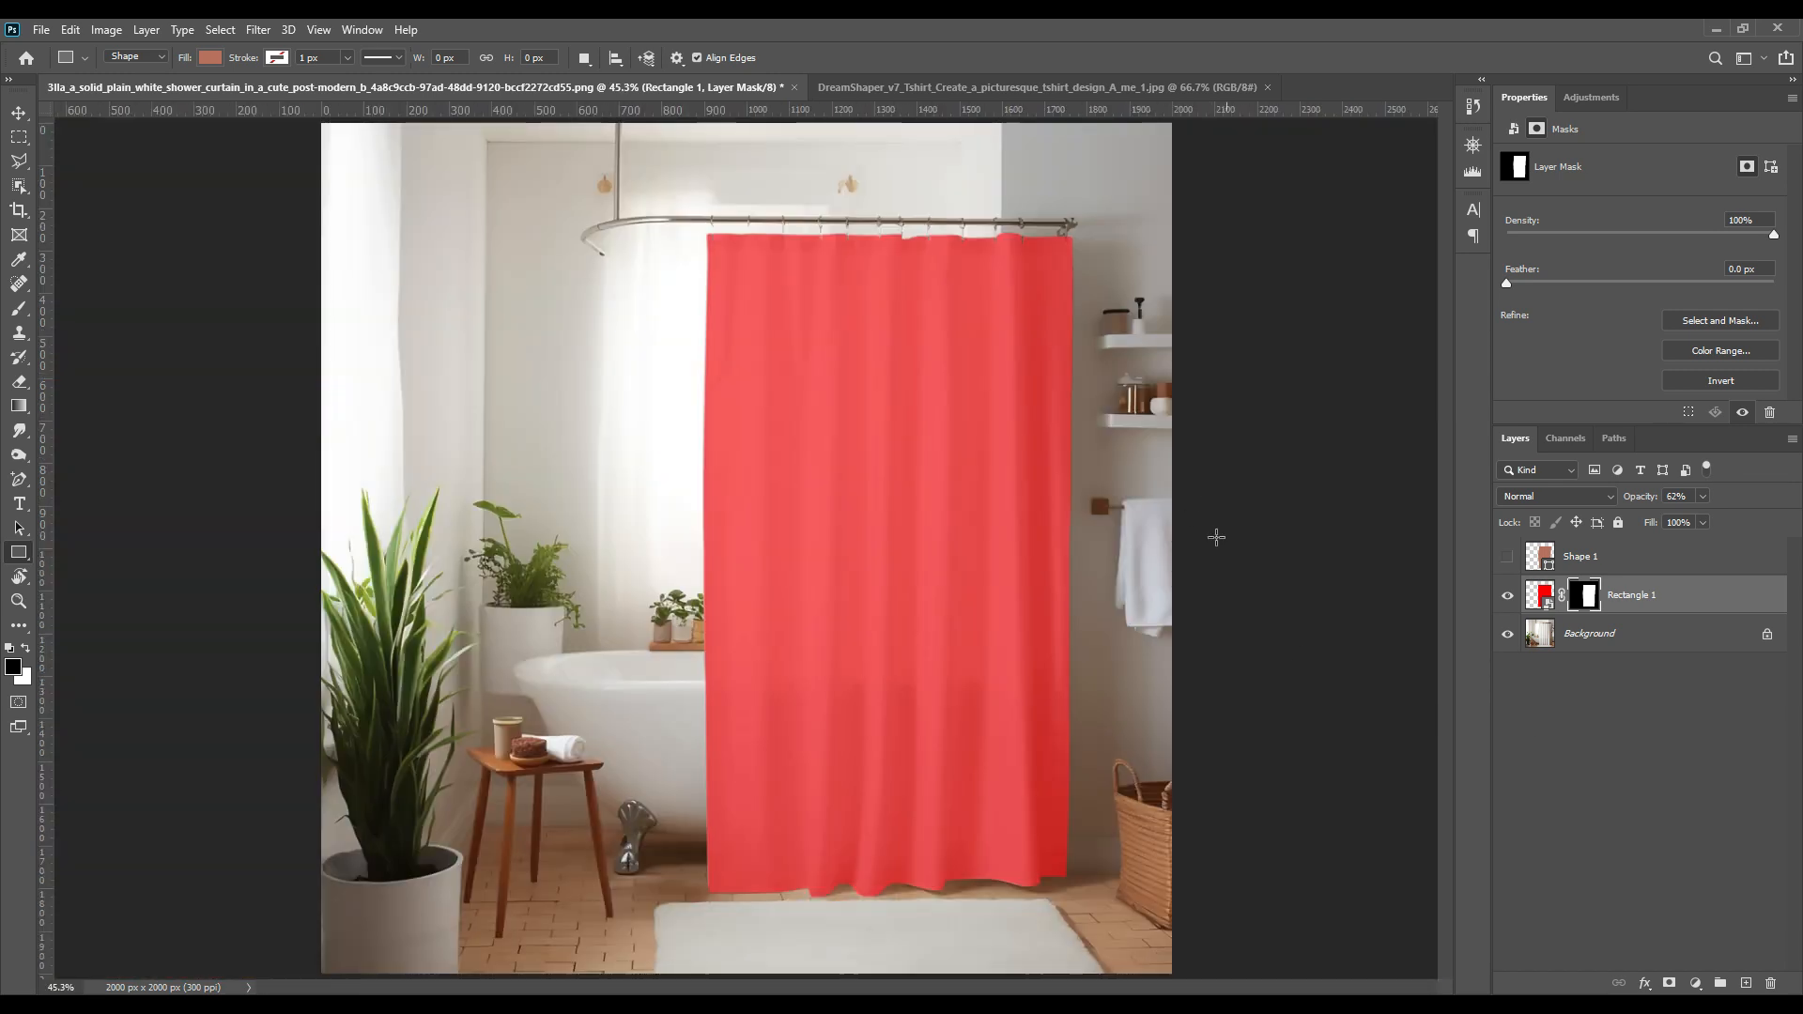
pyautogui.click(18, 114)
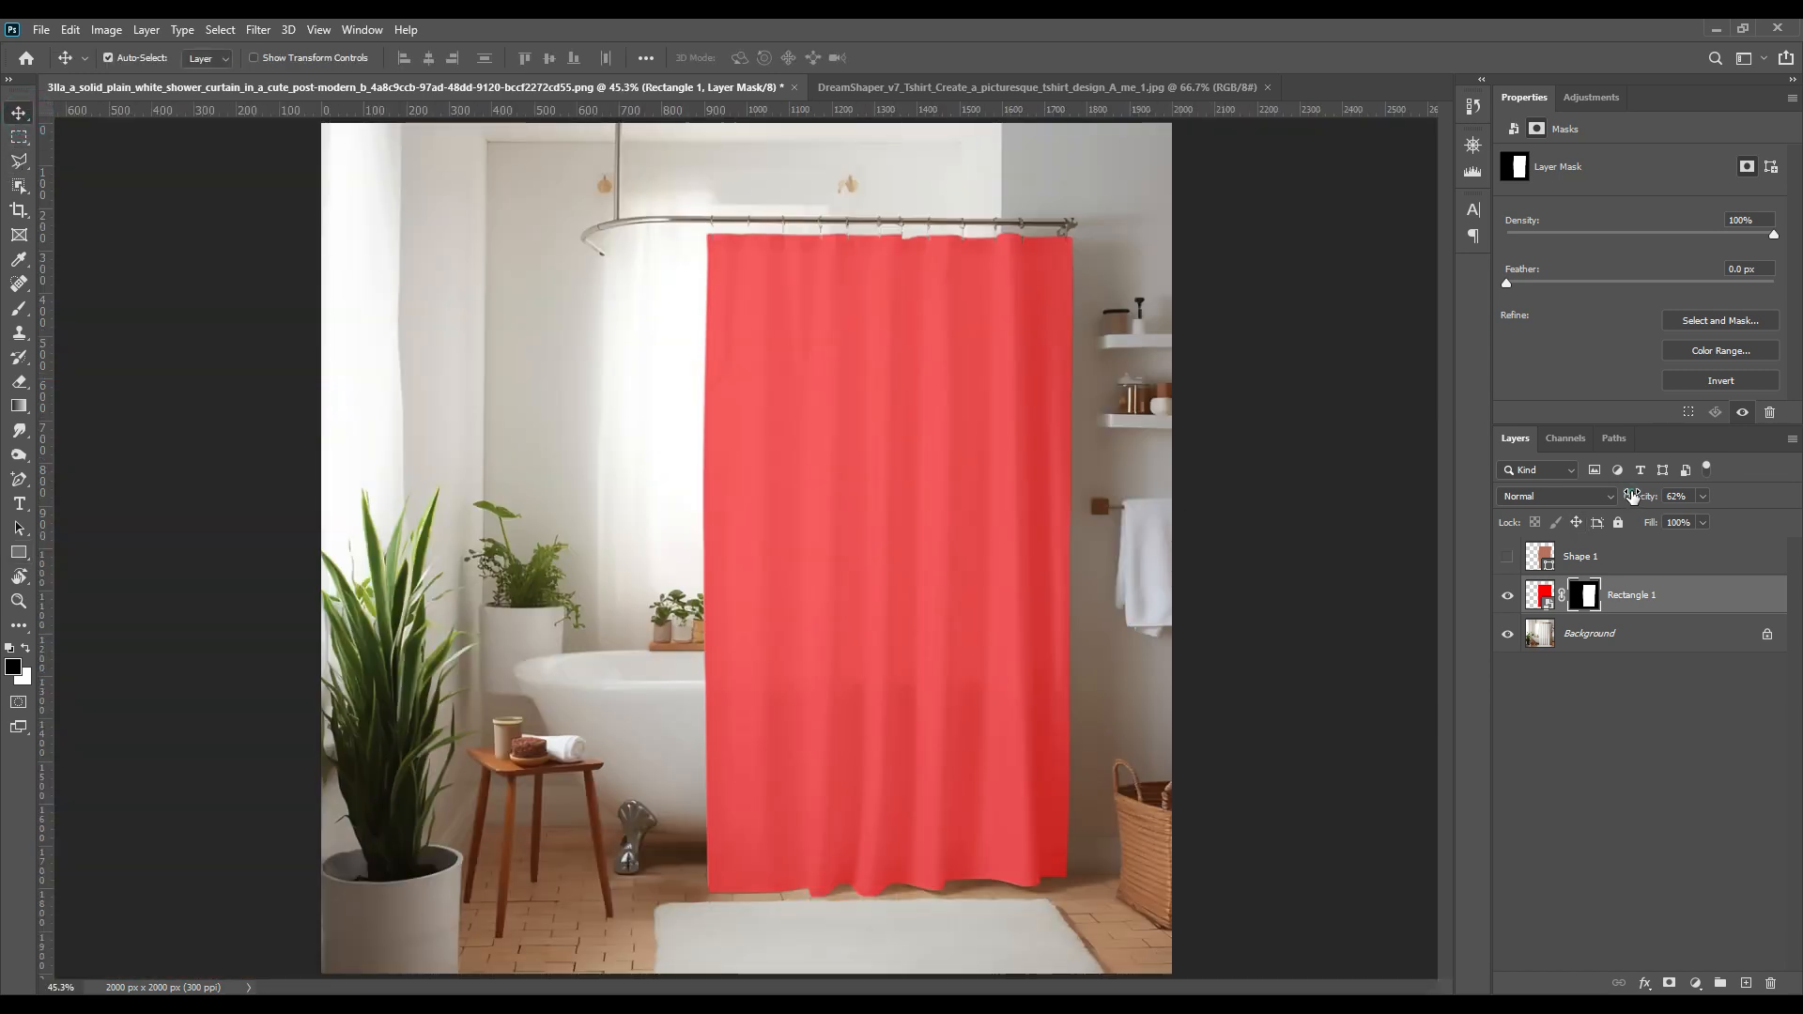
pyautogui.moveTo(1632, 498); pyautogui.dragTo(1801, 515)
pyautogui.click(1653, 564)
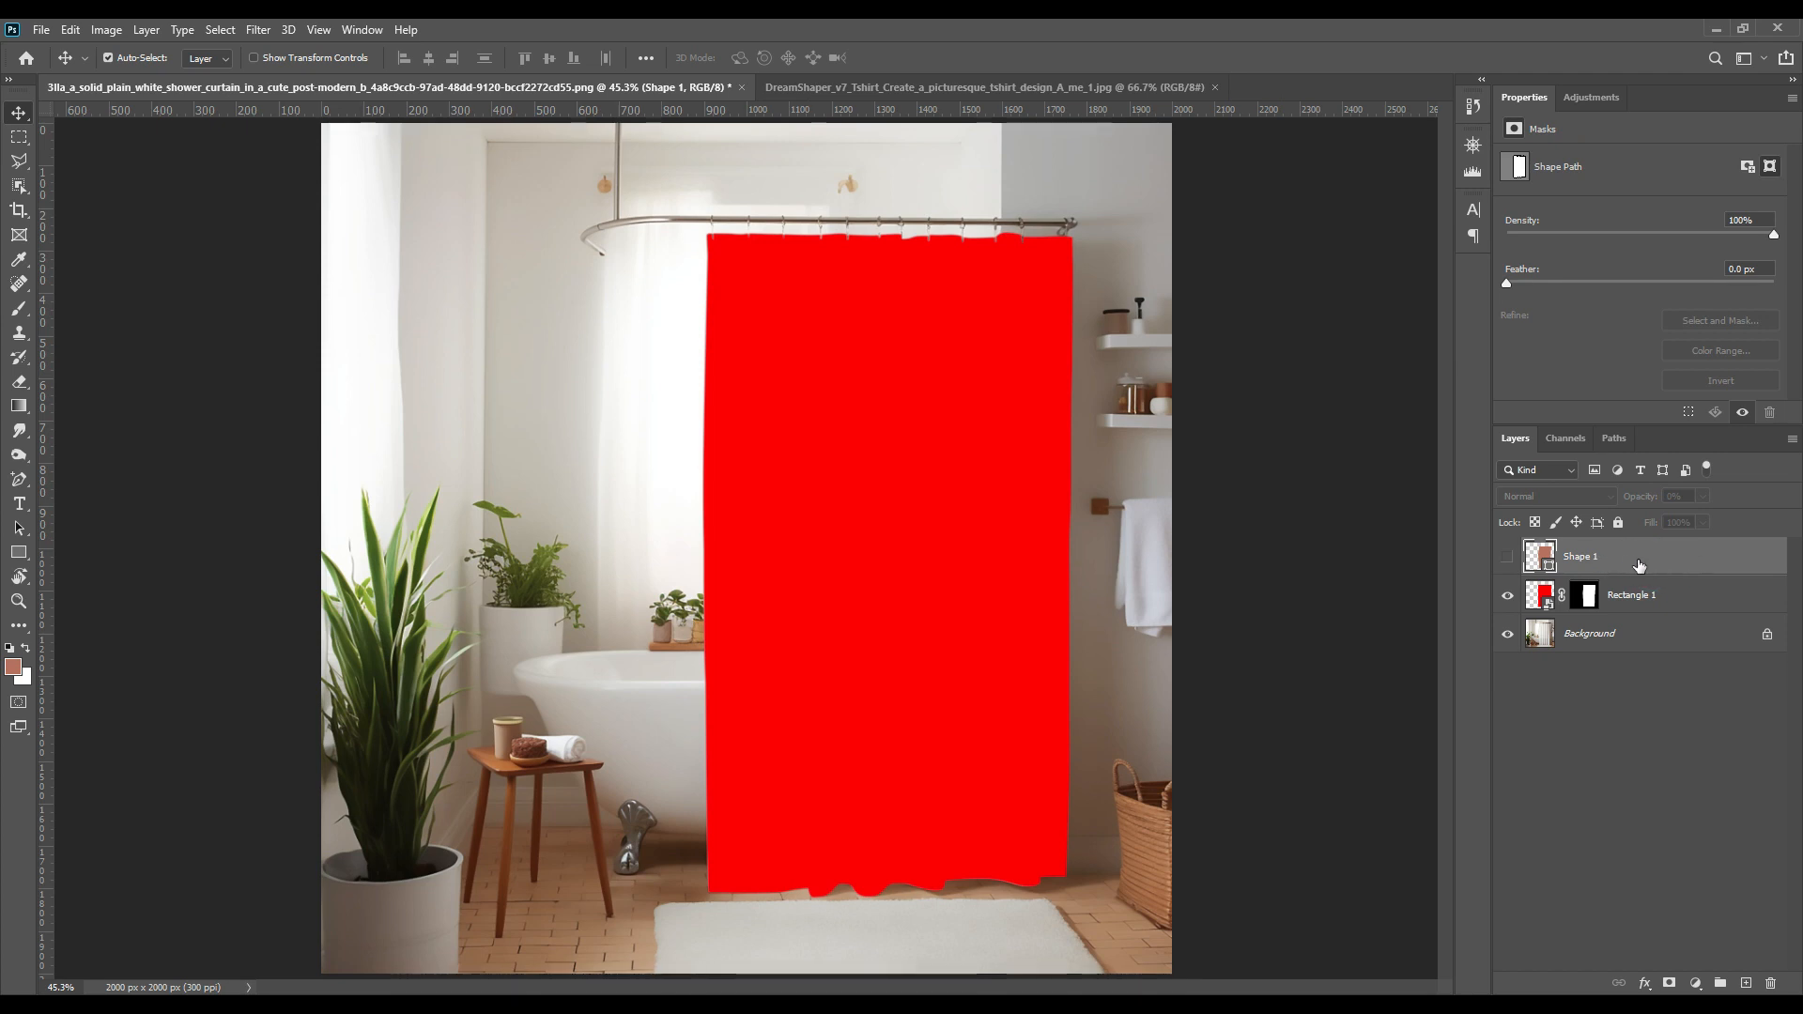
pyautogui.click(1771, 983)
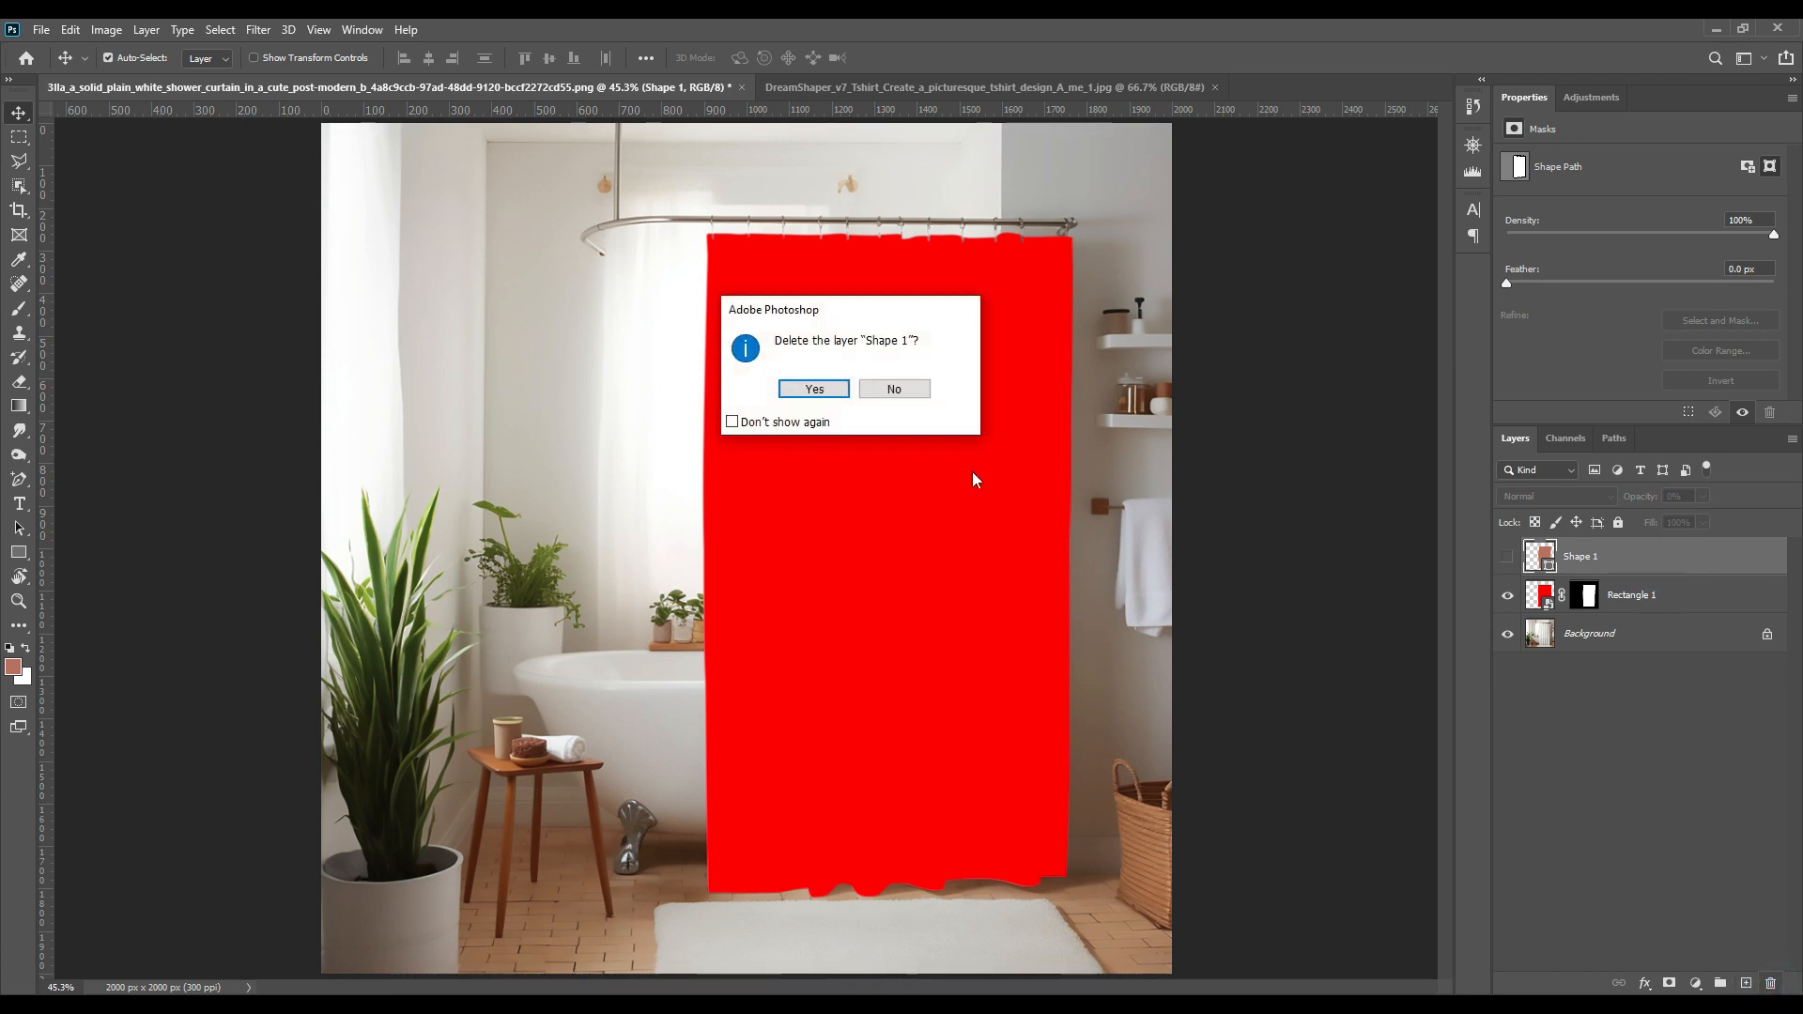
pyautogui.click(814, 389)
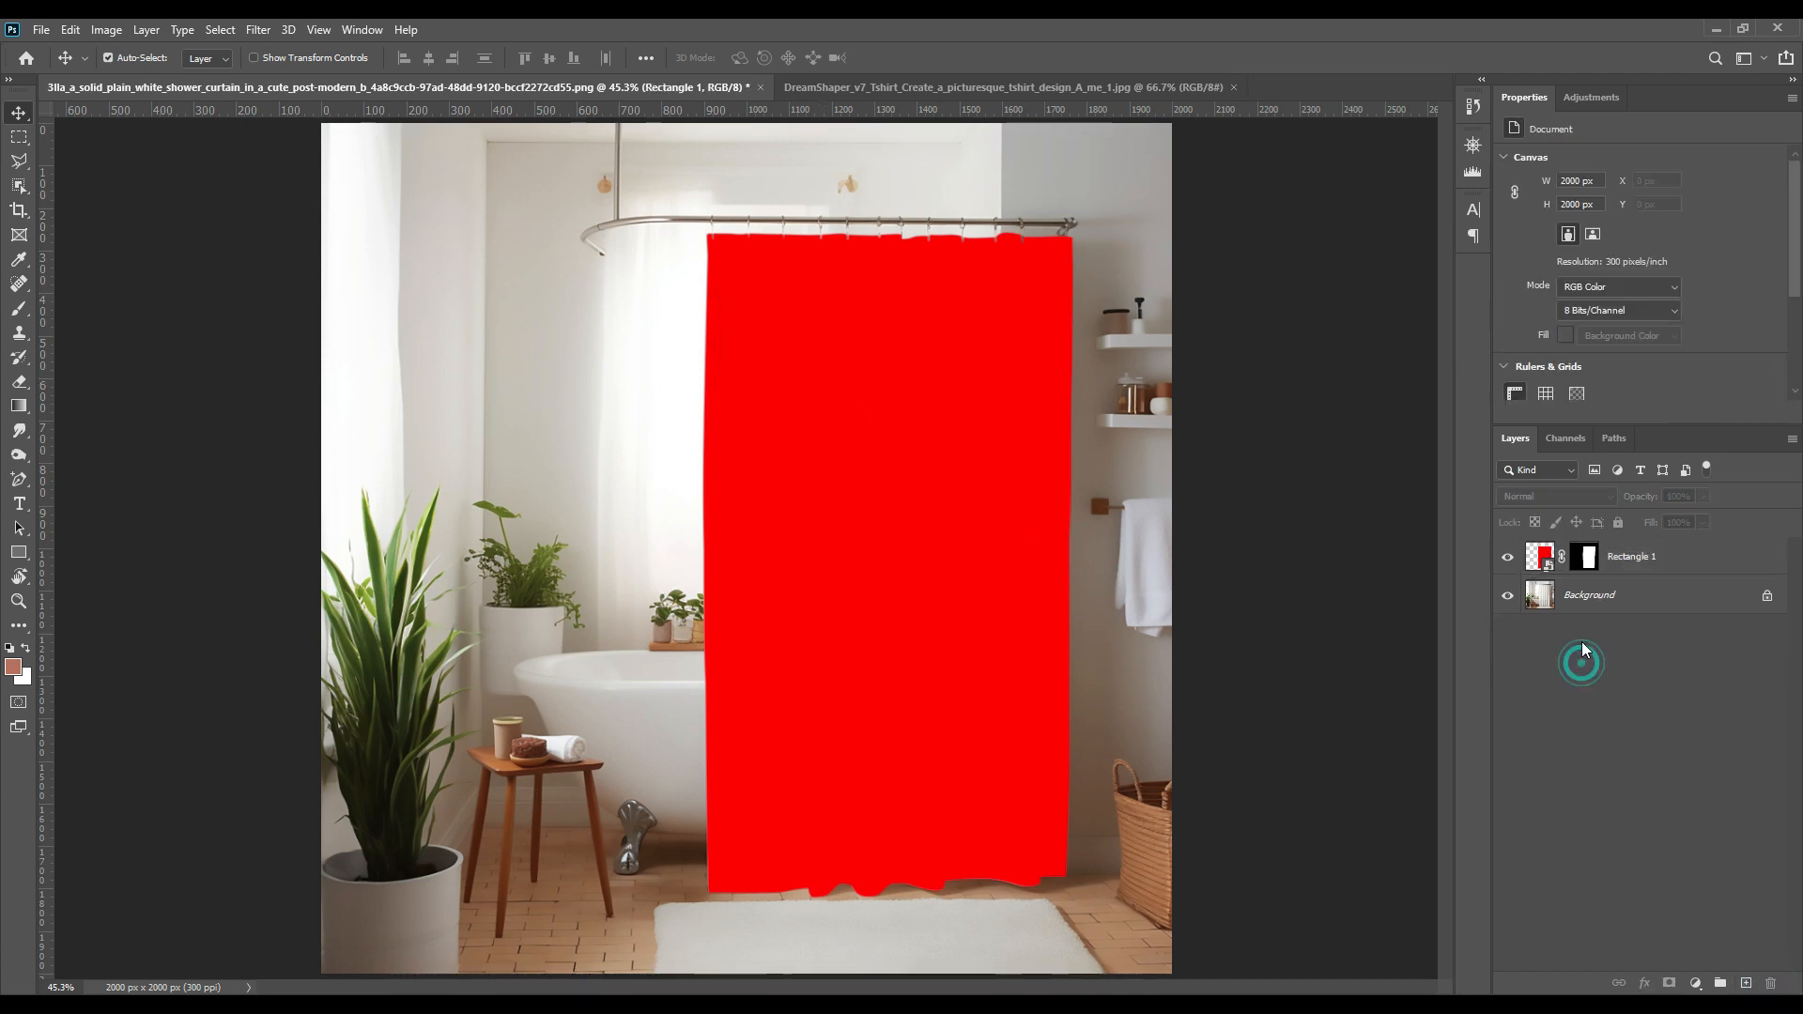
# Step: Place the rose pattern from the DreamShaper document inside Rectangle 1's smart object and scale it to fill the canvas
pyautogui.doubleClick(1545, 559)
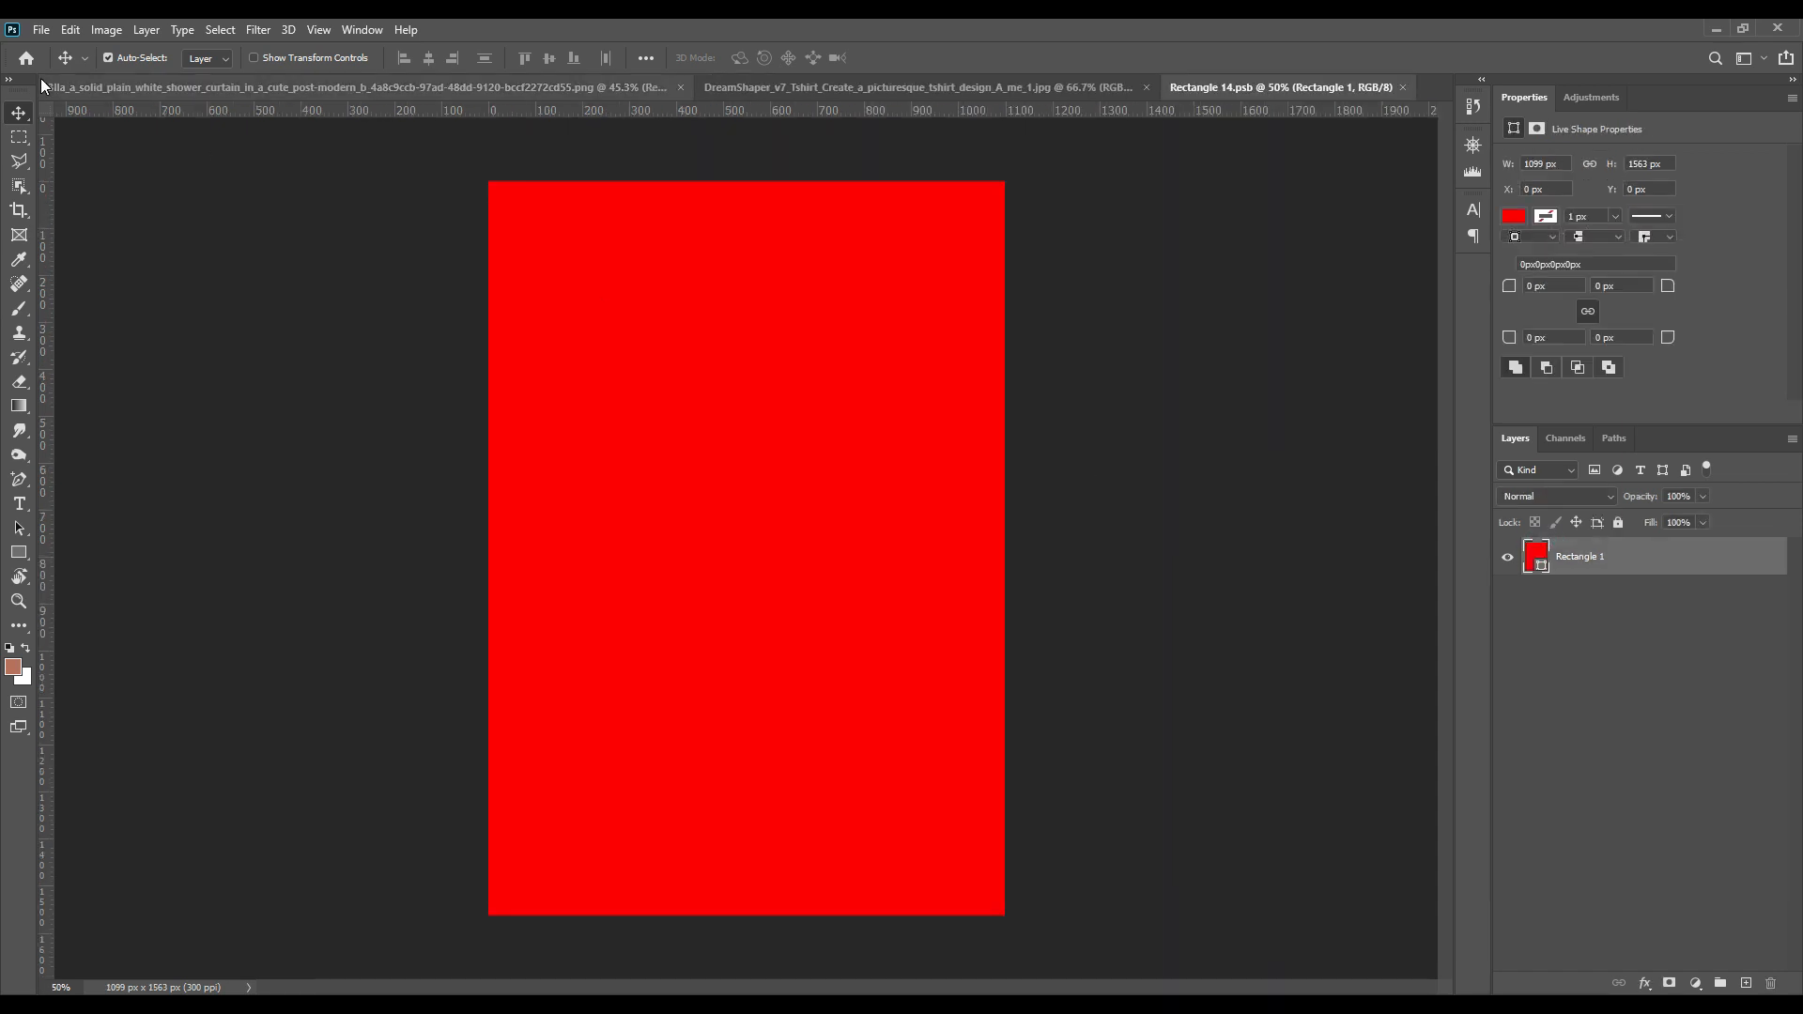
pyautogui.click(750, 88)
pyautogui.moveTo(1586, 556); pyautogui.dragTo(684, 419)
pyautogui.hotkey('ctrl', 't')
pyautogui.moveTo(849, 721); pyautogui.dragTo(1004, 915)
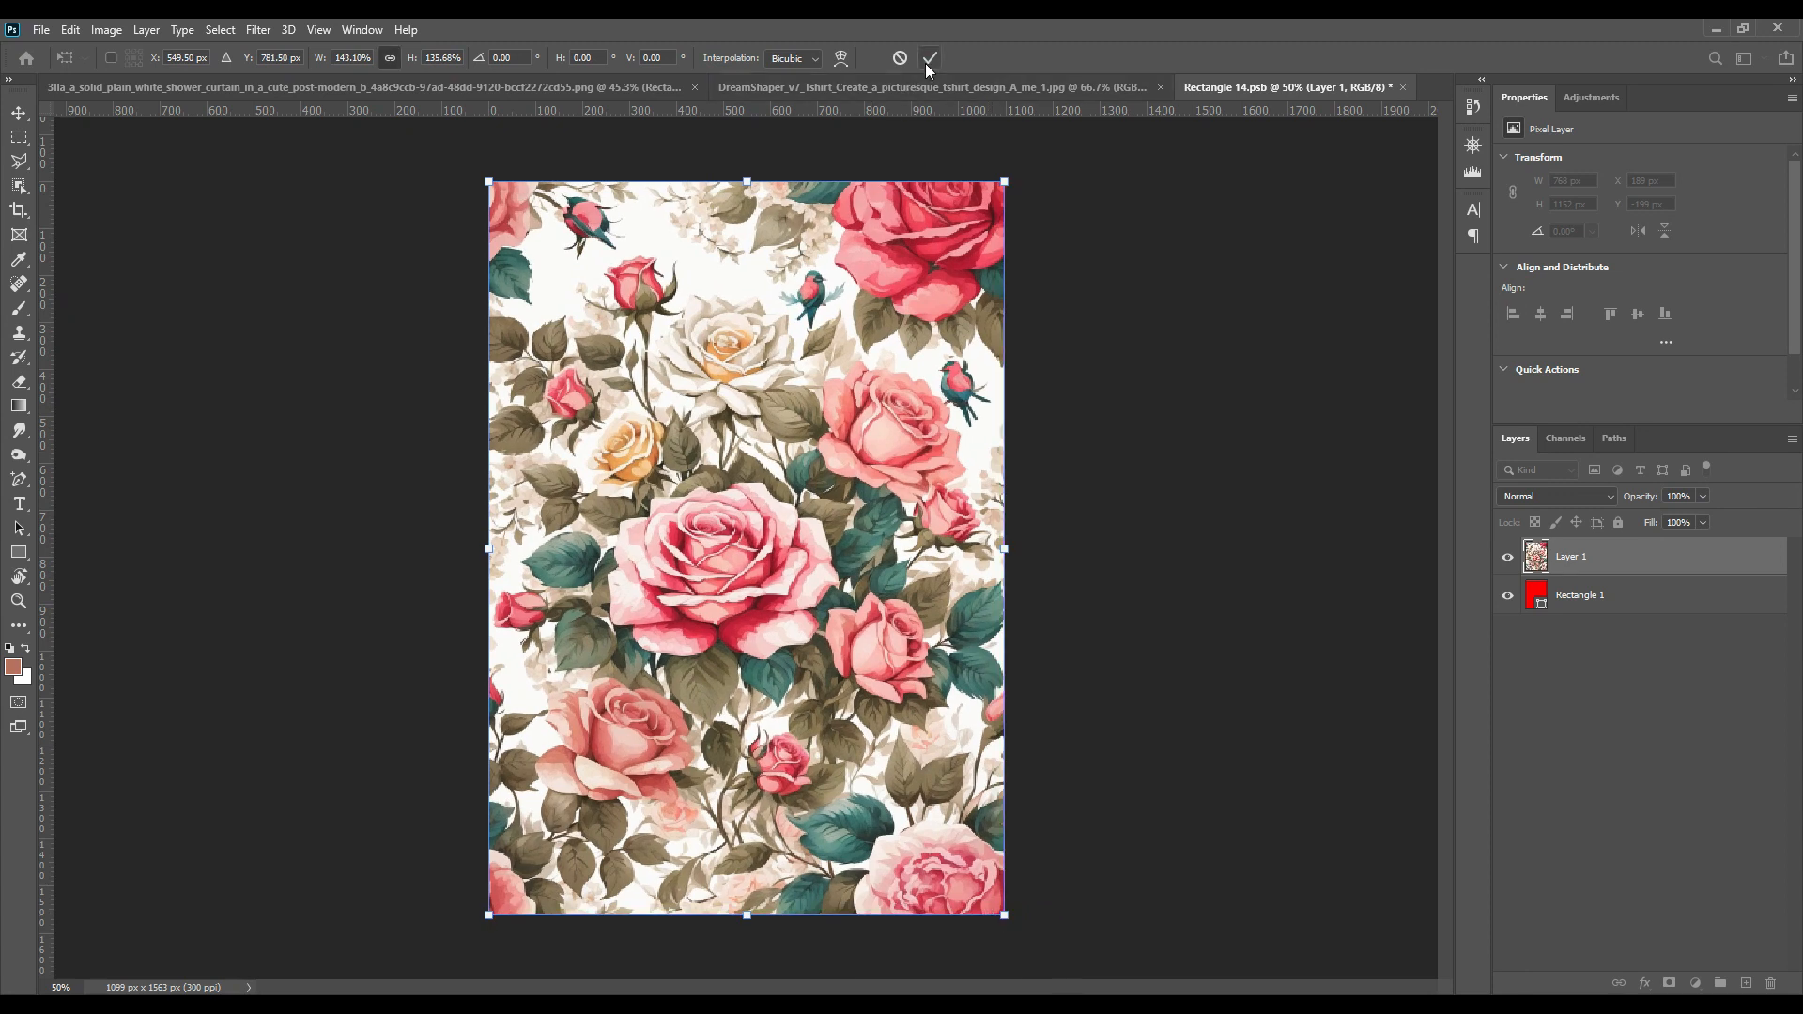
pyautogui.click(930, 57)
# Step: Save the smart object's contents and return to the shower curtain document
pyautogui.click(41, 29)
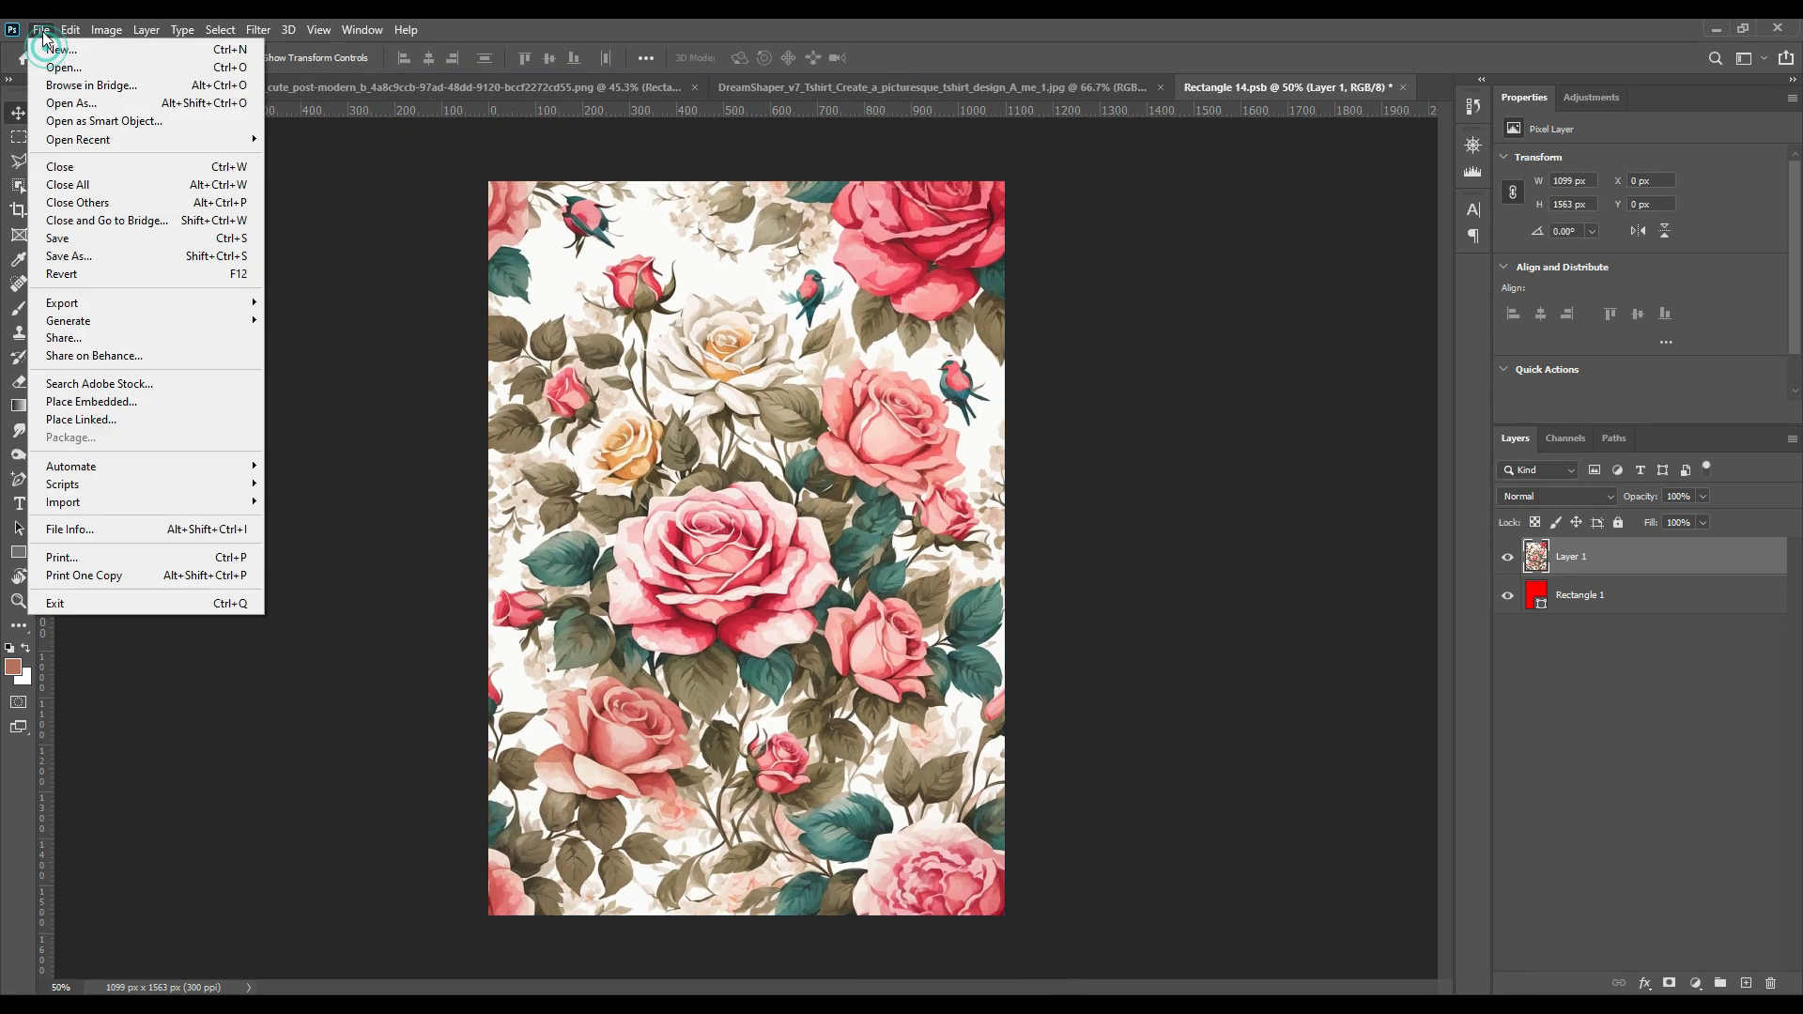
pyautogui.click(77, 239)
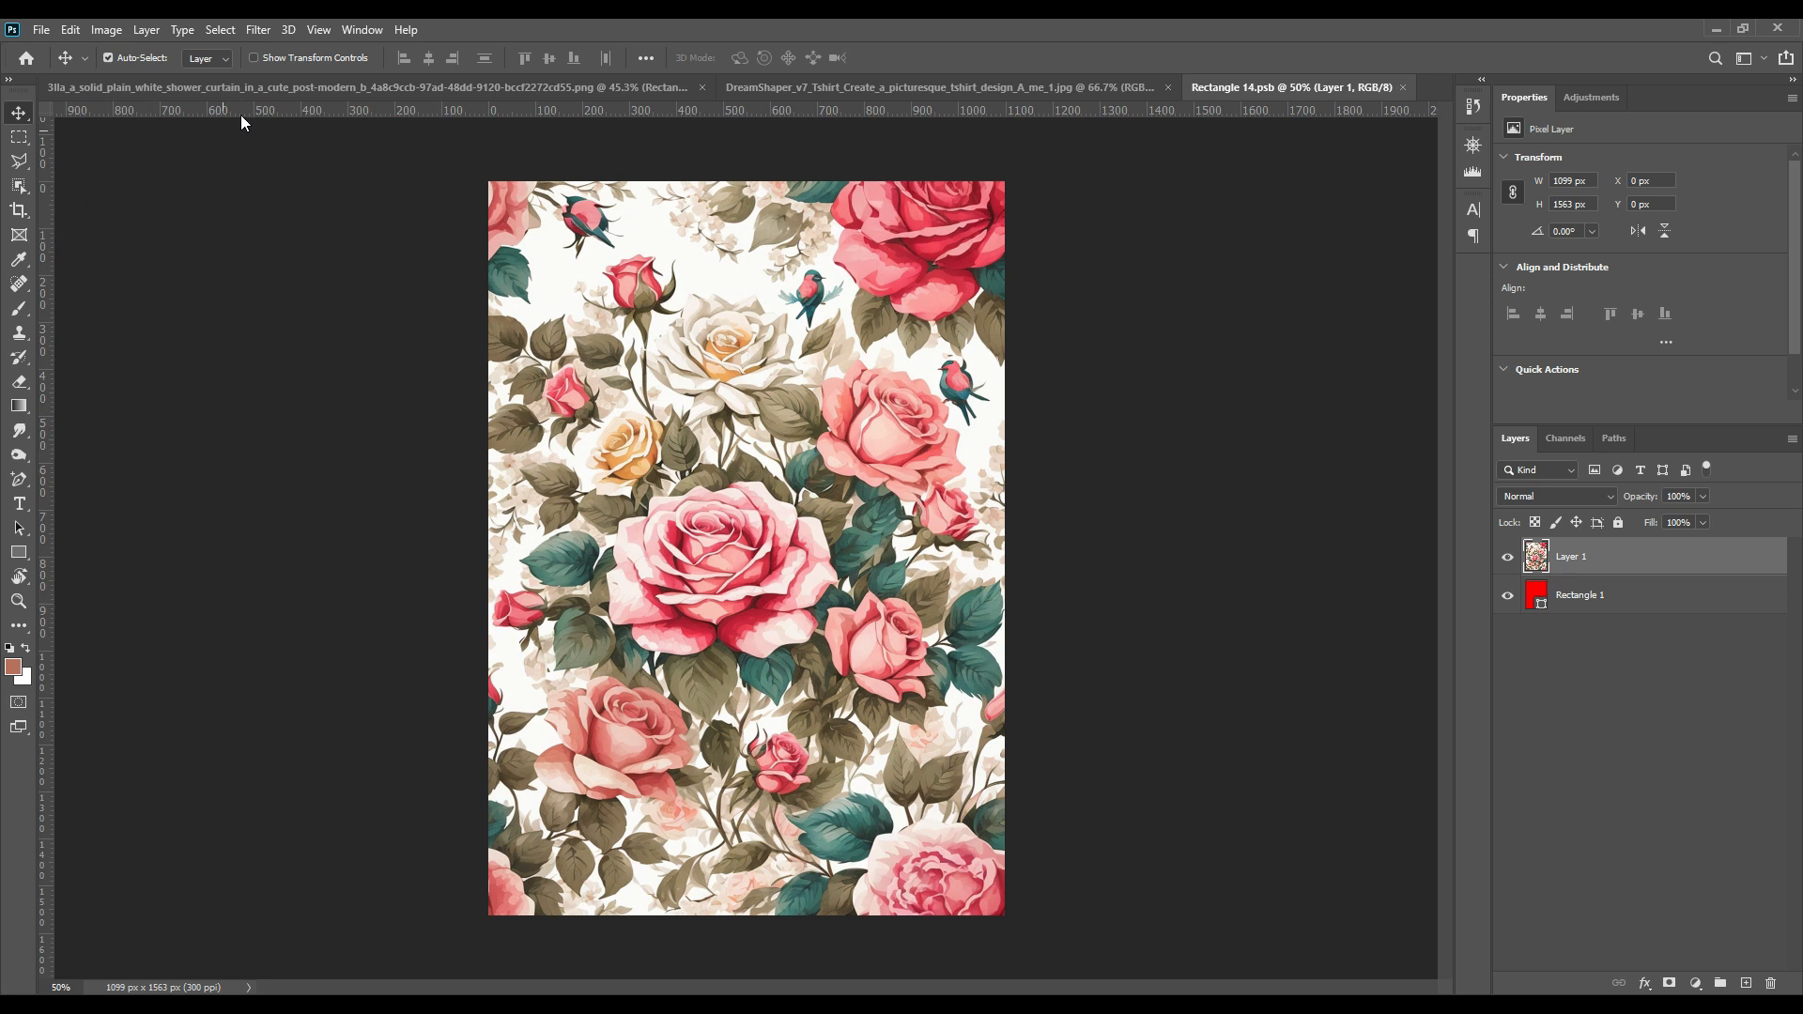
pyautogui.click(261, 87)
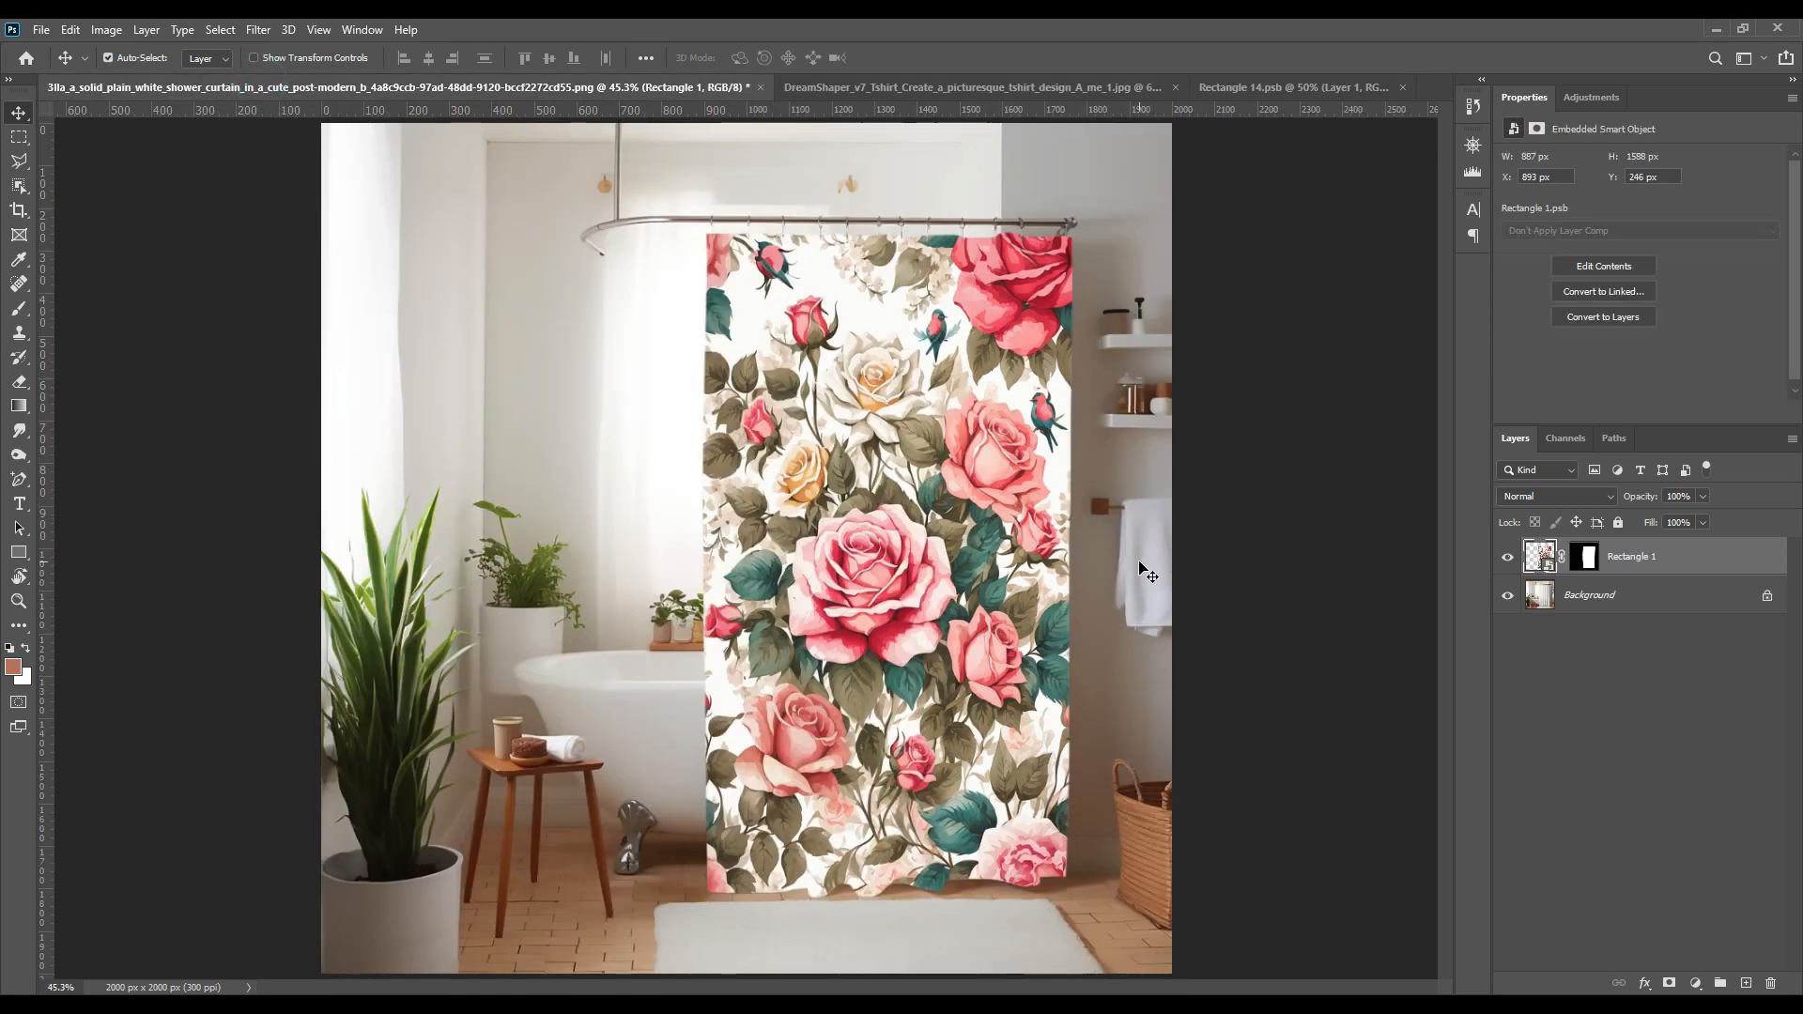
# Step: Copy the curtain area of the Background to a new layer using Rectangle 1's mask selection and move it above Rectangle 1
pyautogui.keyDown('ctrl'); pyautogui.click(1586, 564); pyautogui.keyUp('ctrl')
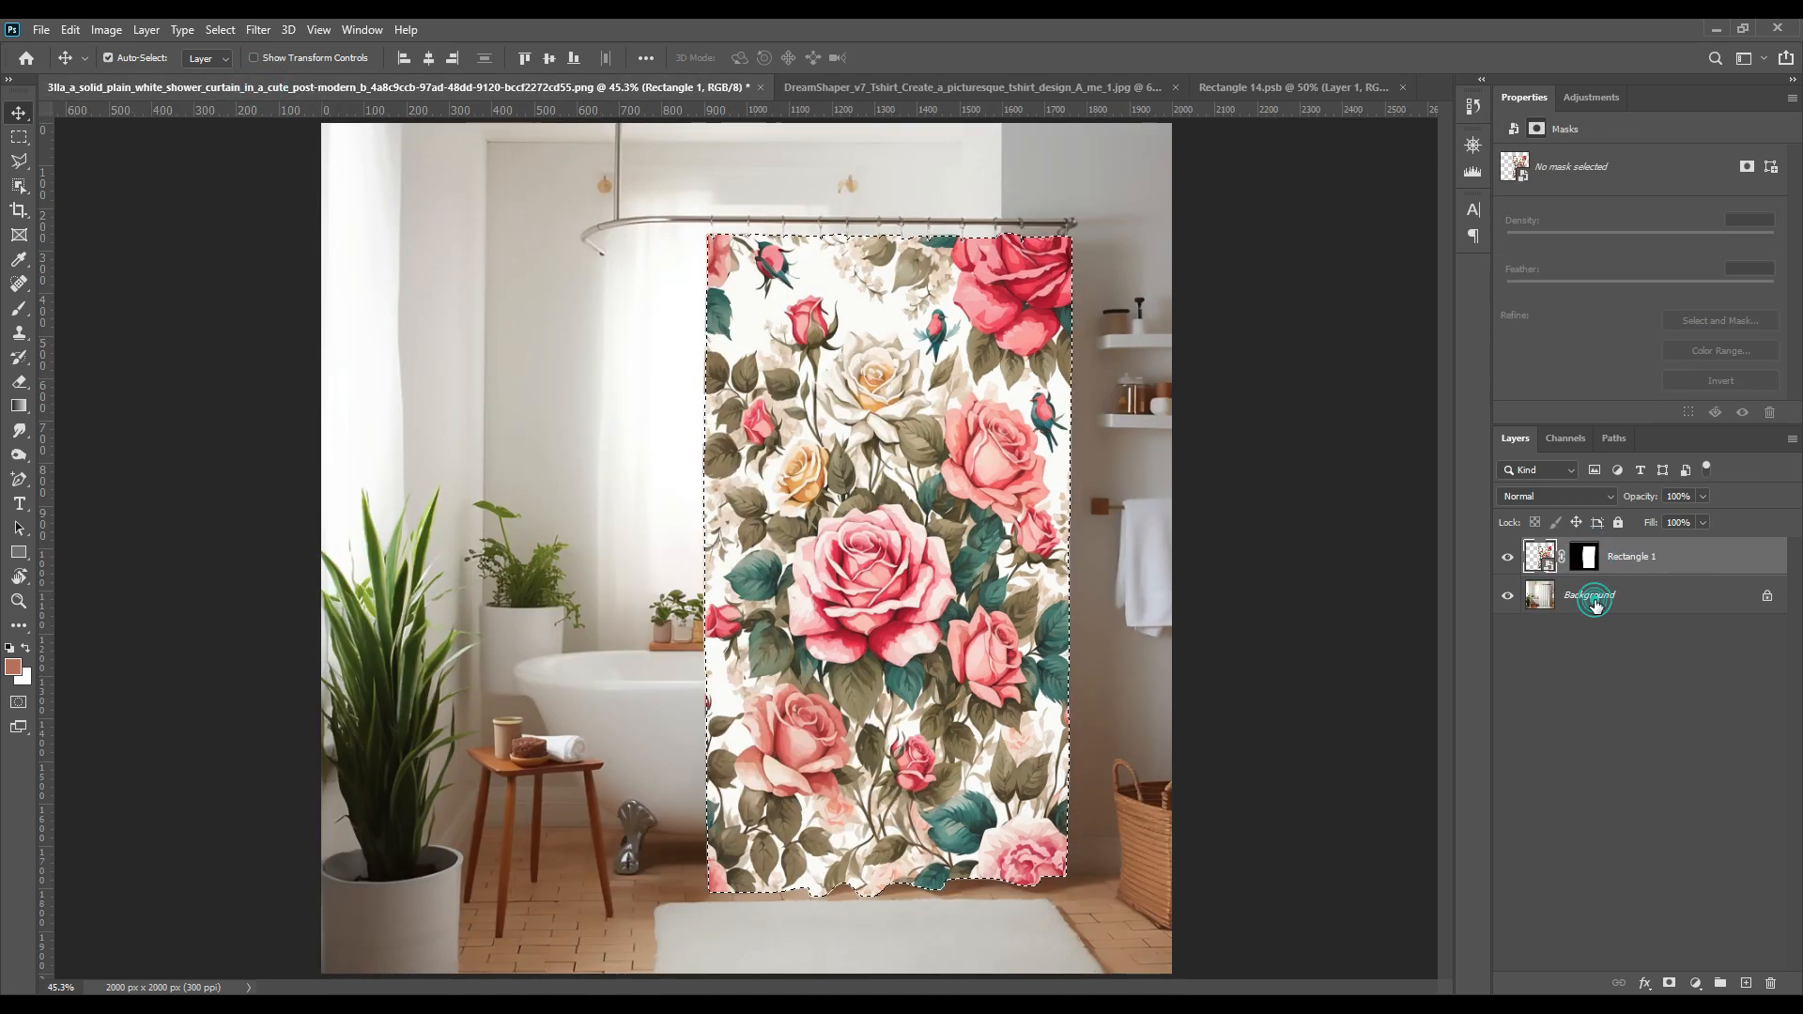
pyautogui.click(1602, 599)
pyautogui.hotkey('ctrl', 'j')
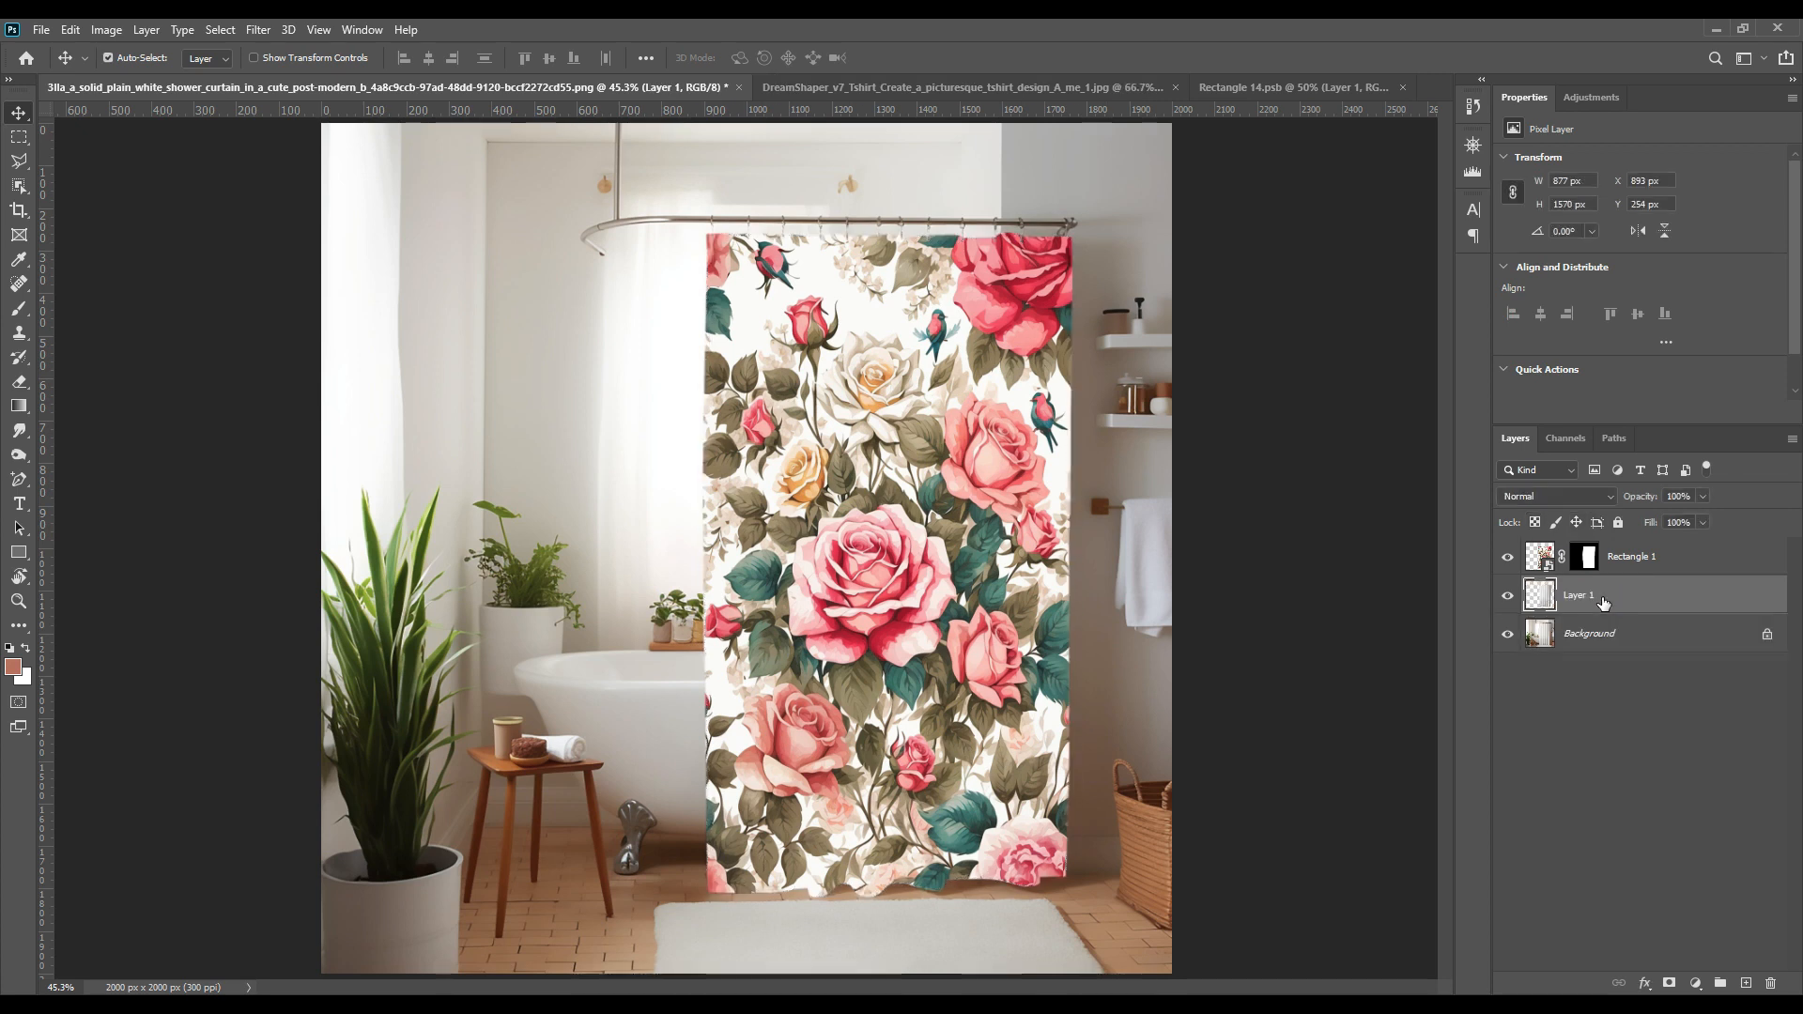
pyautogui.moveTo(1611, 597); pyautogui.dragTo(1612, 560)
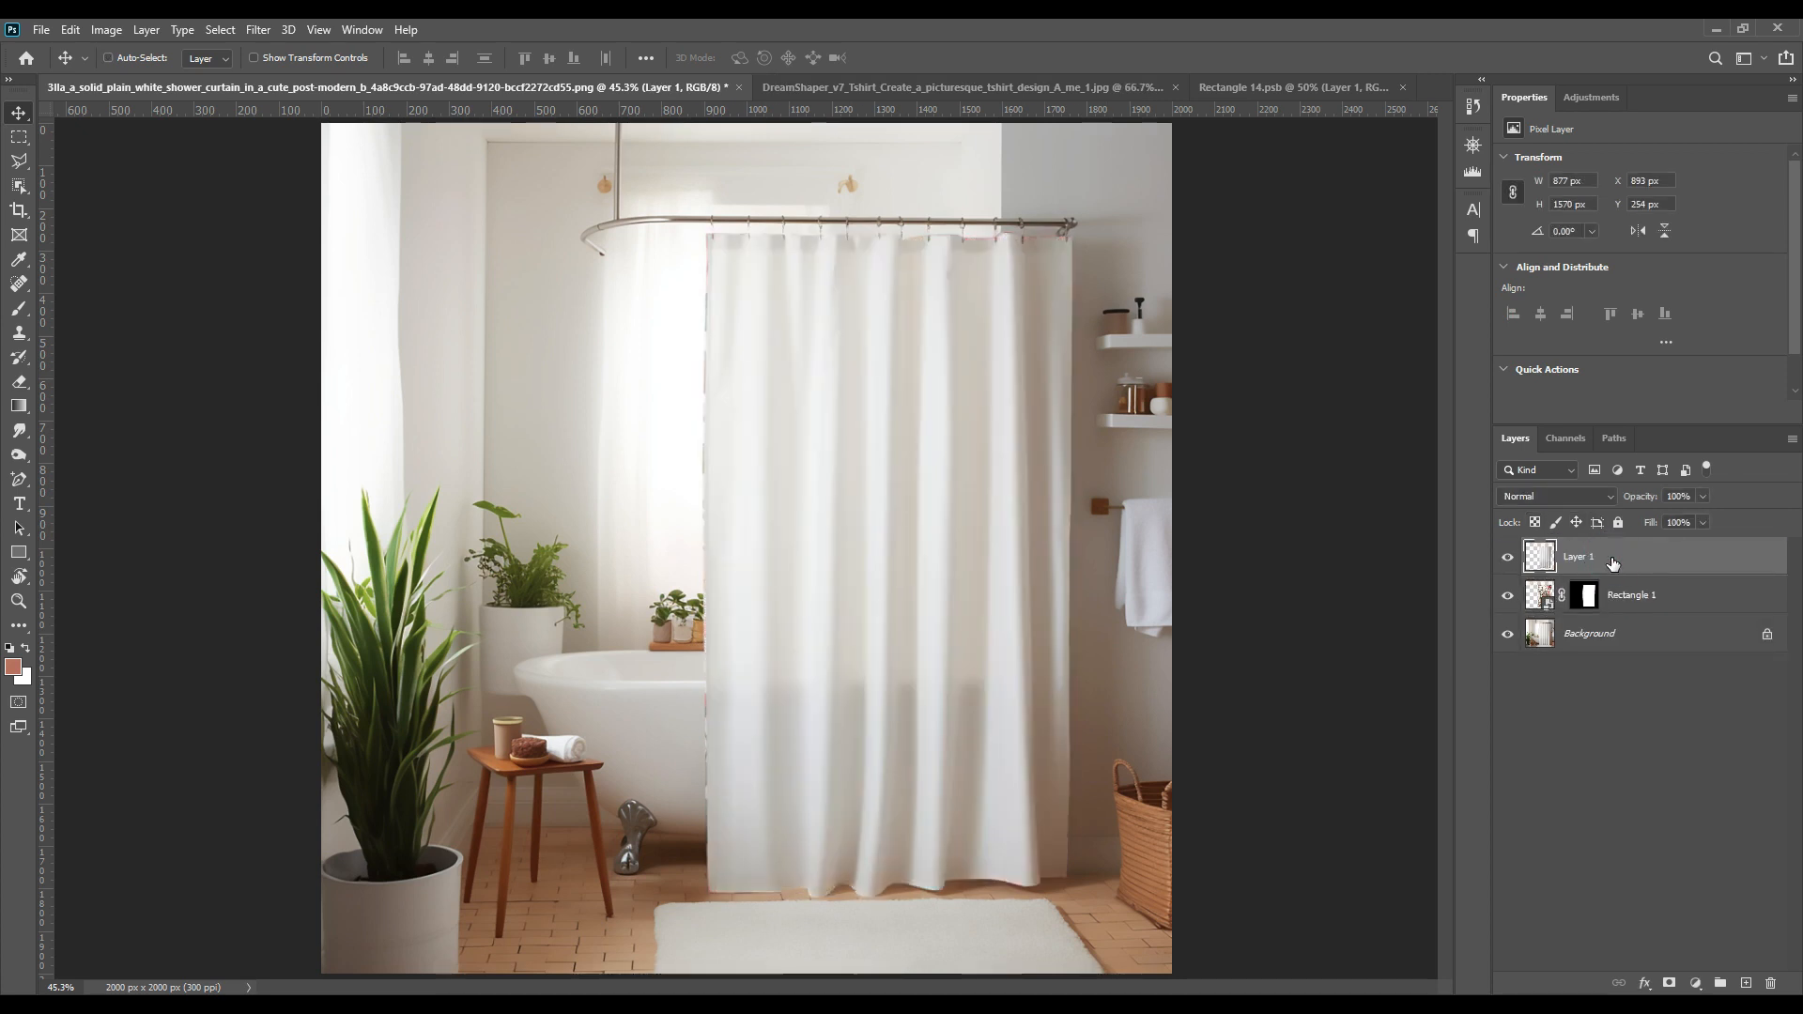
# Step: Duplicate Layer 1 twice and rename the Rectangle 1 smart object layer "Place Your Design Here"
pyautogui.hotkey('ctrl', 'j')
pyautogui.hotkey('ctrl', 'j')
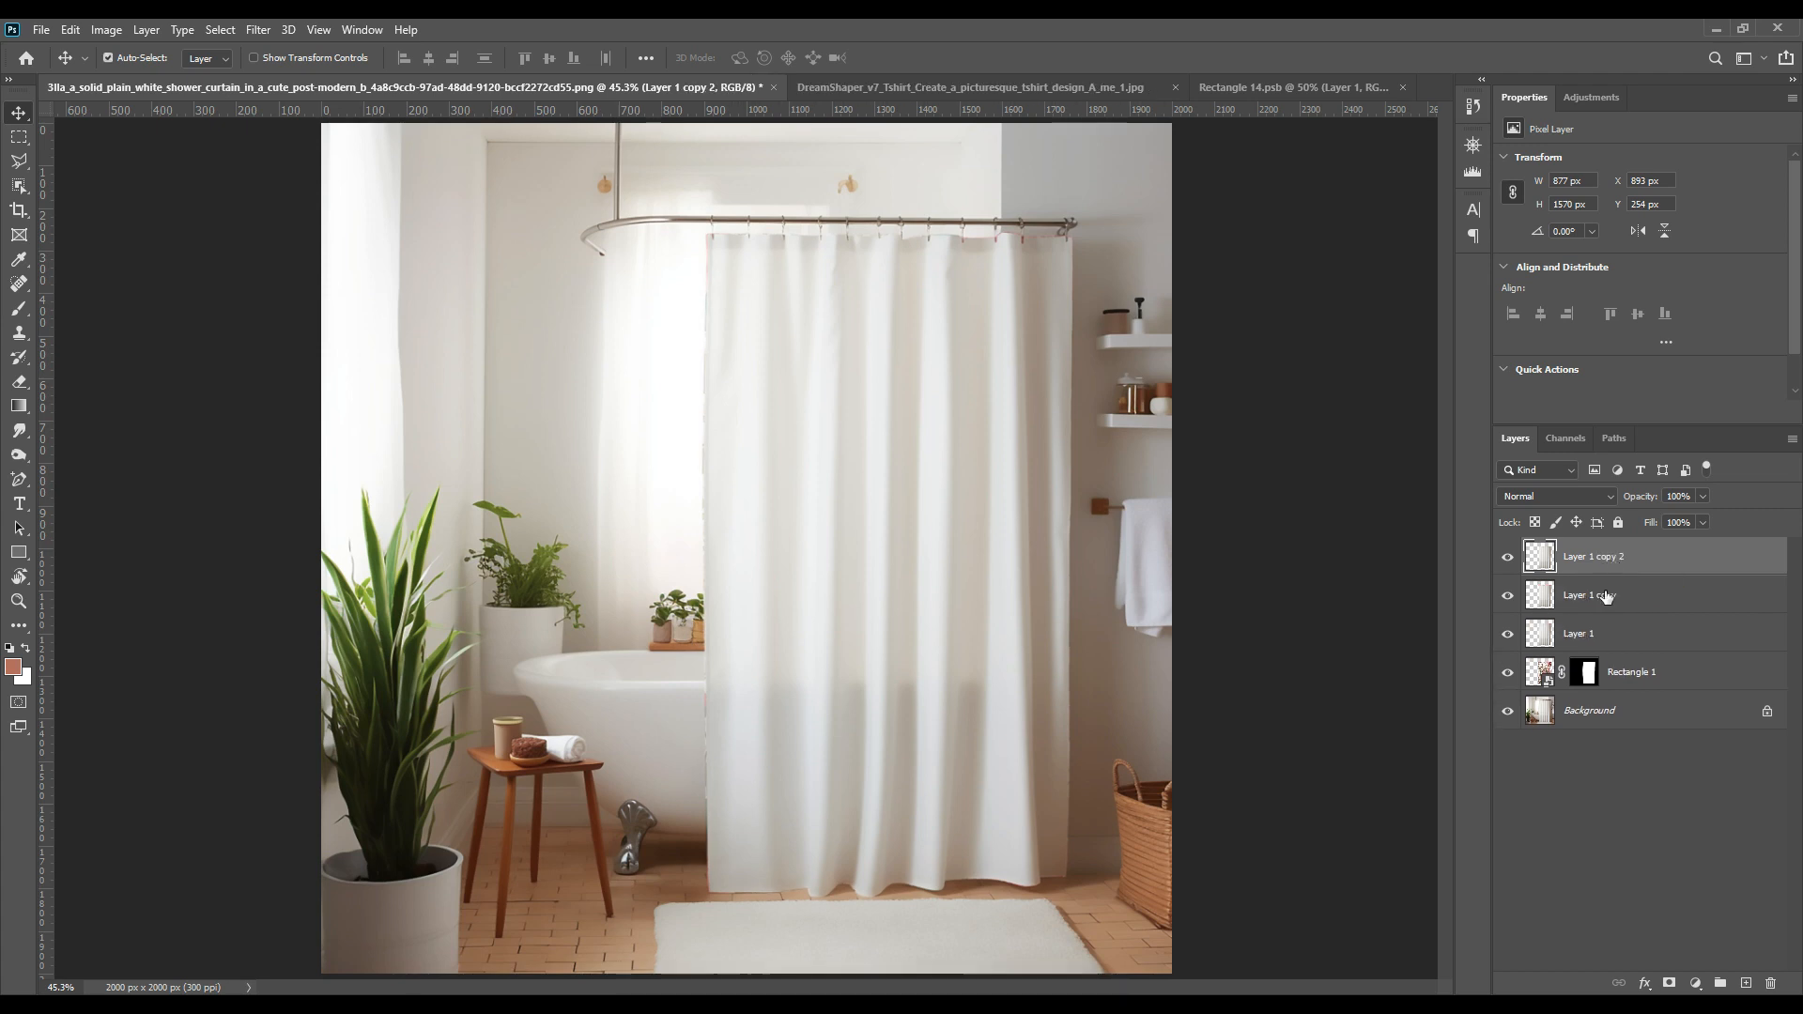
pyautogui.click(1618, 676)
pyautogui.doubleClick(1630, 673)
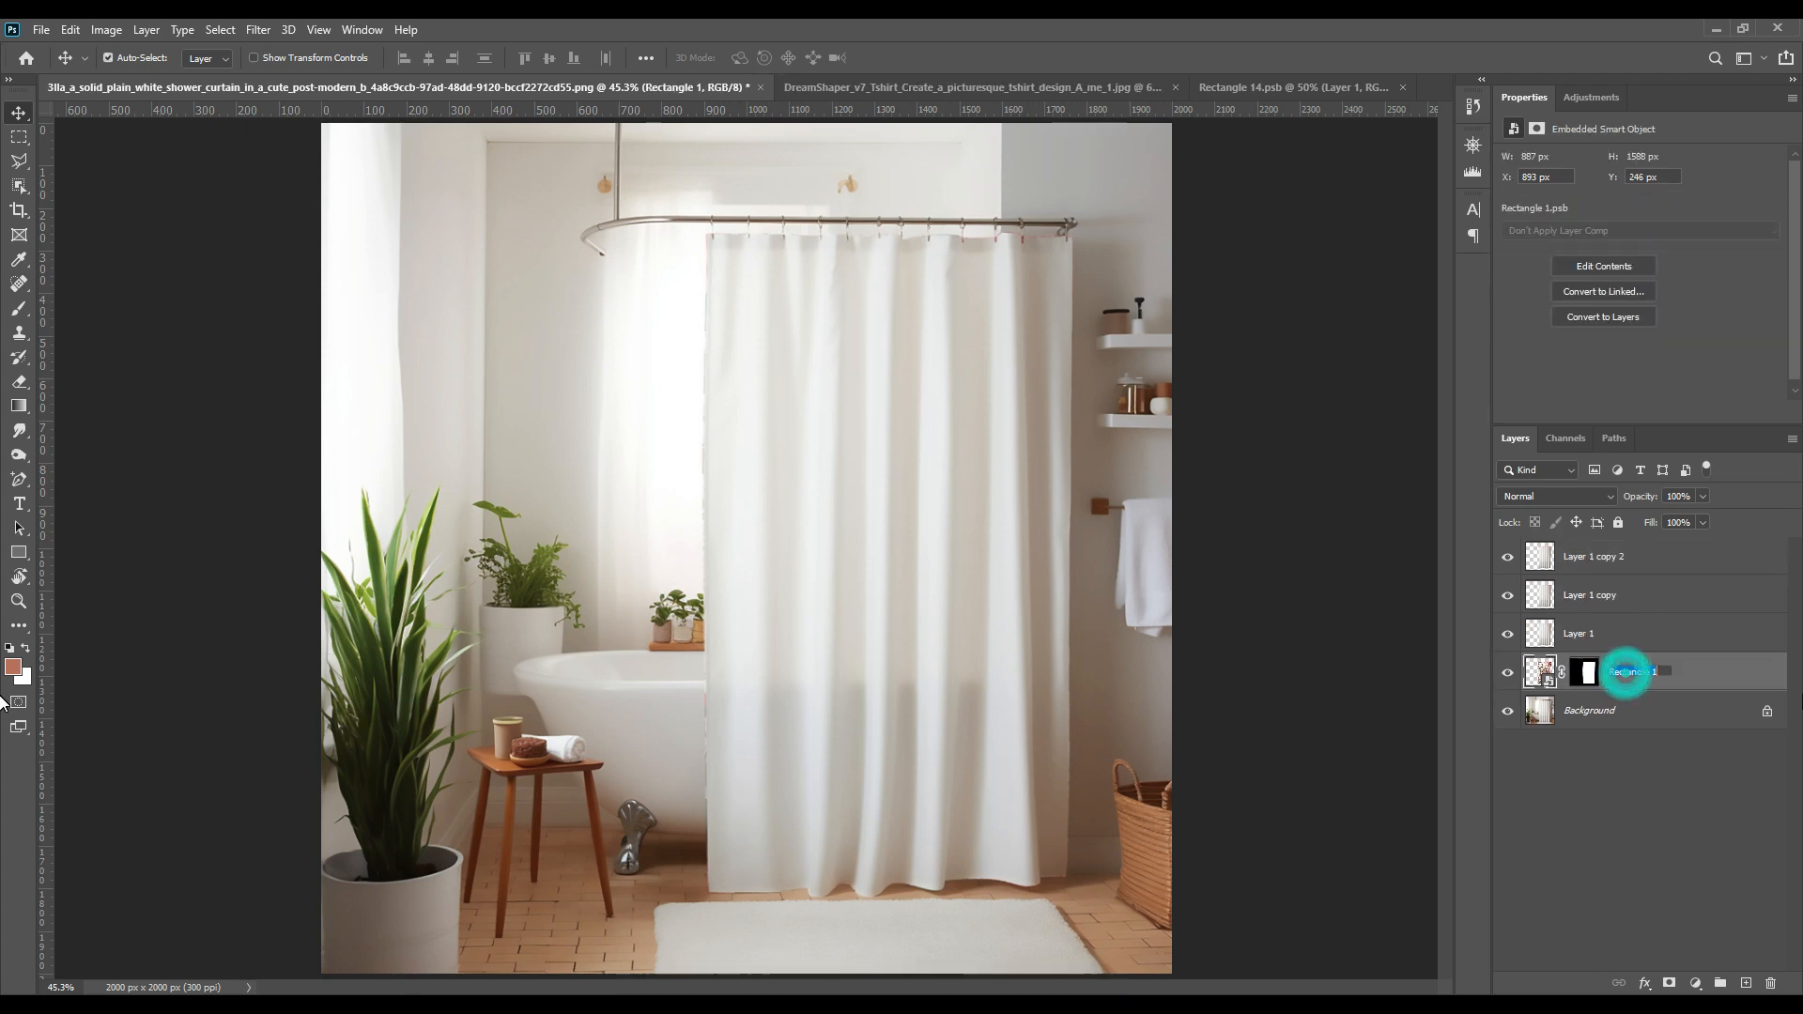
pyautogui.write('Place Your De')
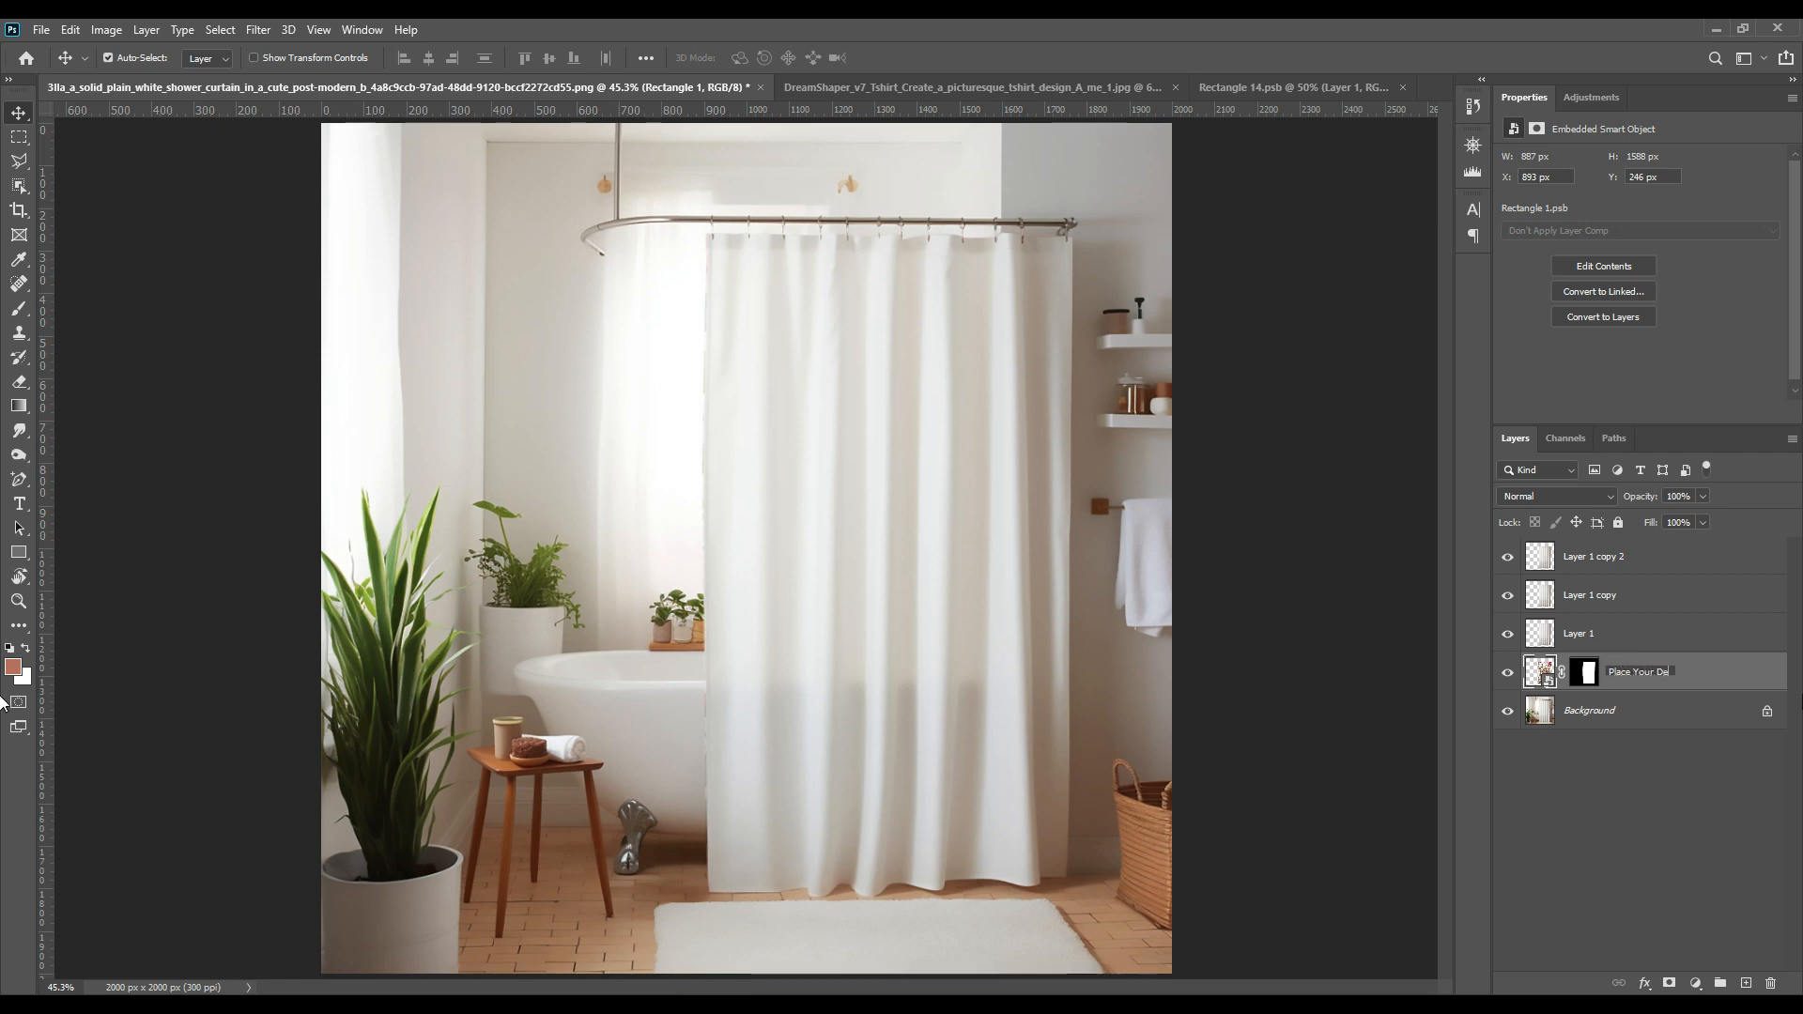
pyautogui.write('sign Here')
pyautogui.press('Return')
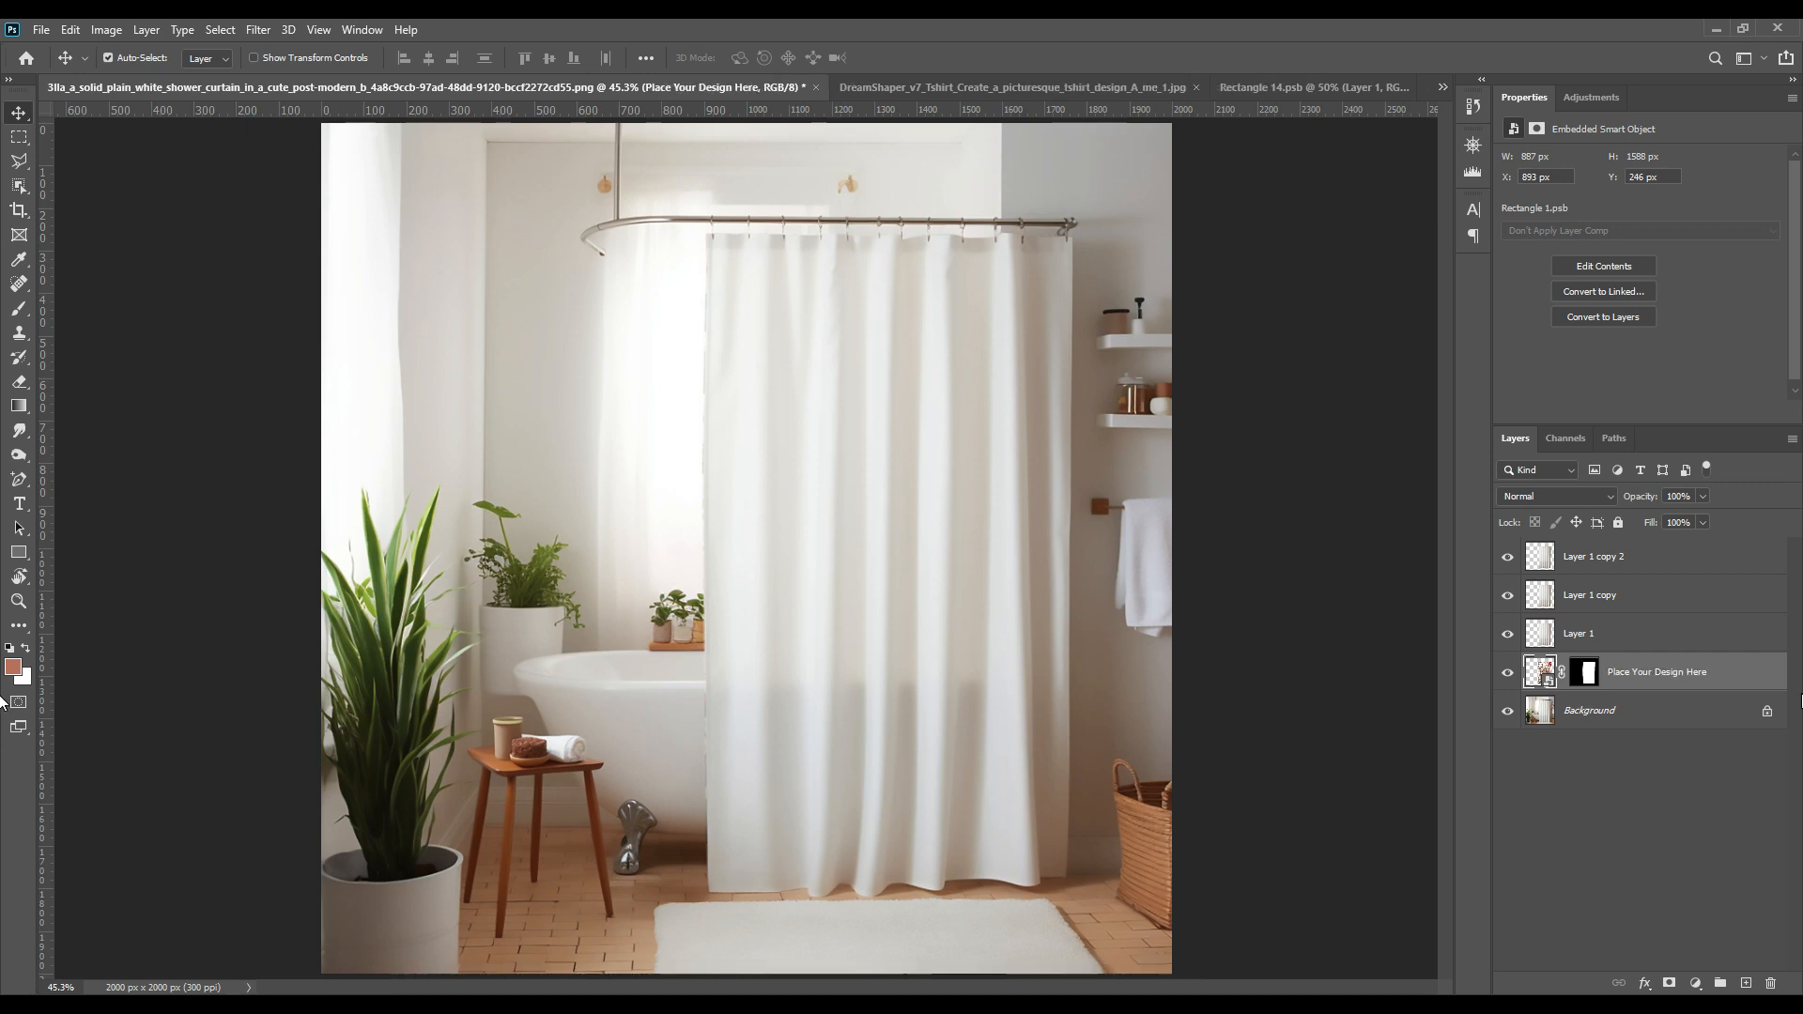
# Step: Rename Layer 1 as Shadow, Layer 1 copy as Midtone and Layer 1 copy 2 as Light
pyautogui.doubleClick(1580, 634)
pyautogui.write('Shadow')
pyautogui.press('Return')
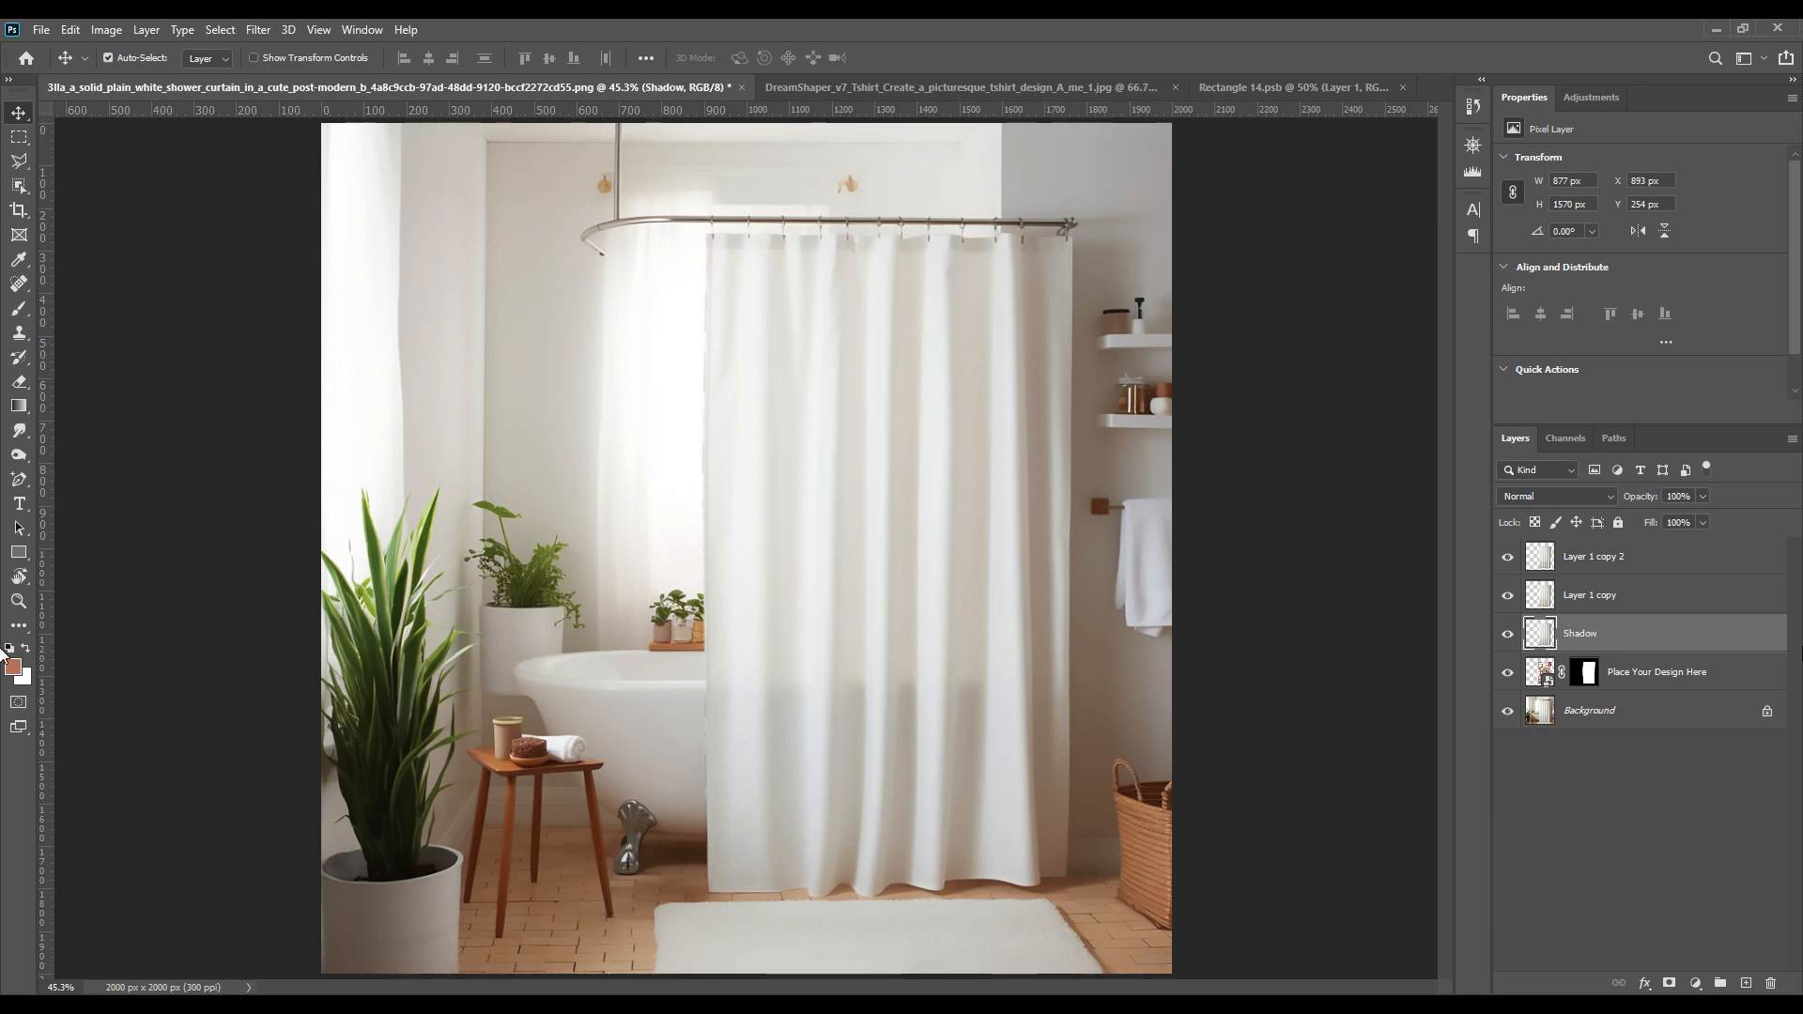
pyautogui.doubleClick(1597, 598)
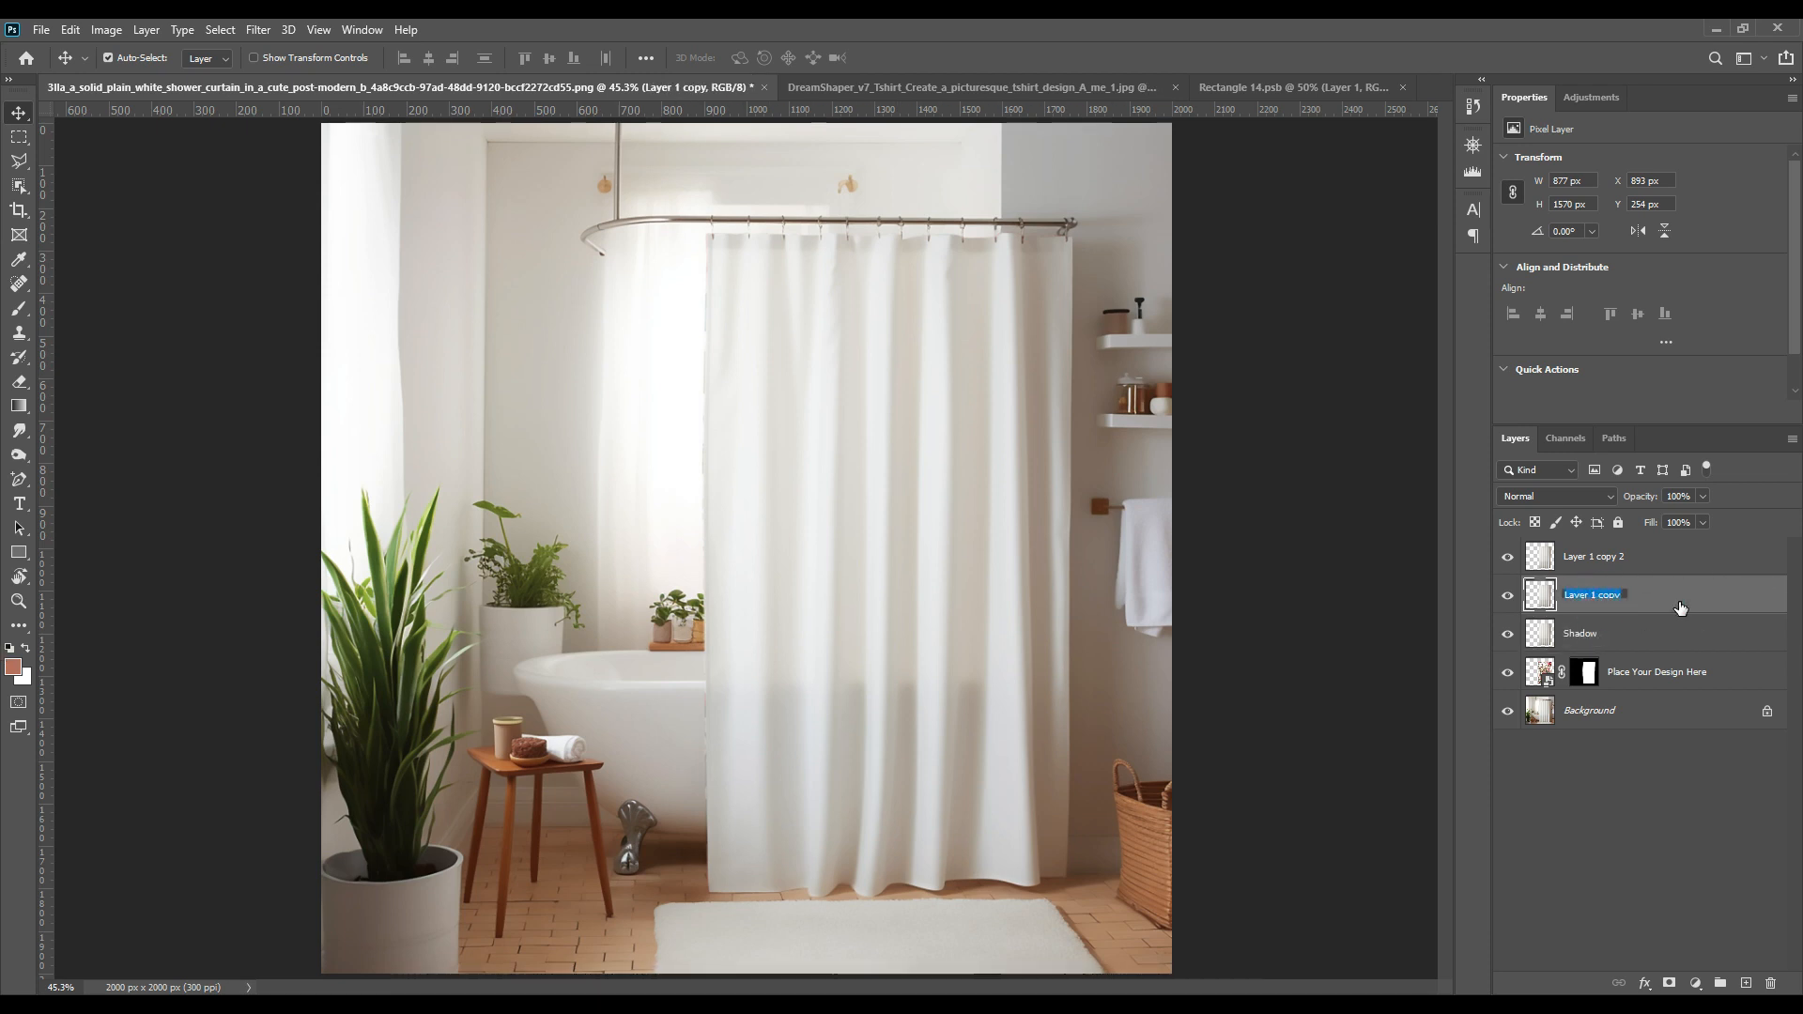
pyautogui.write('Midtone')
pyautogui.press('Return')
pyautogui.doubleClick(1592, 557)
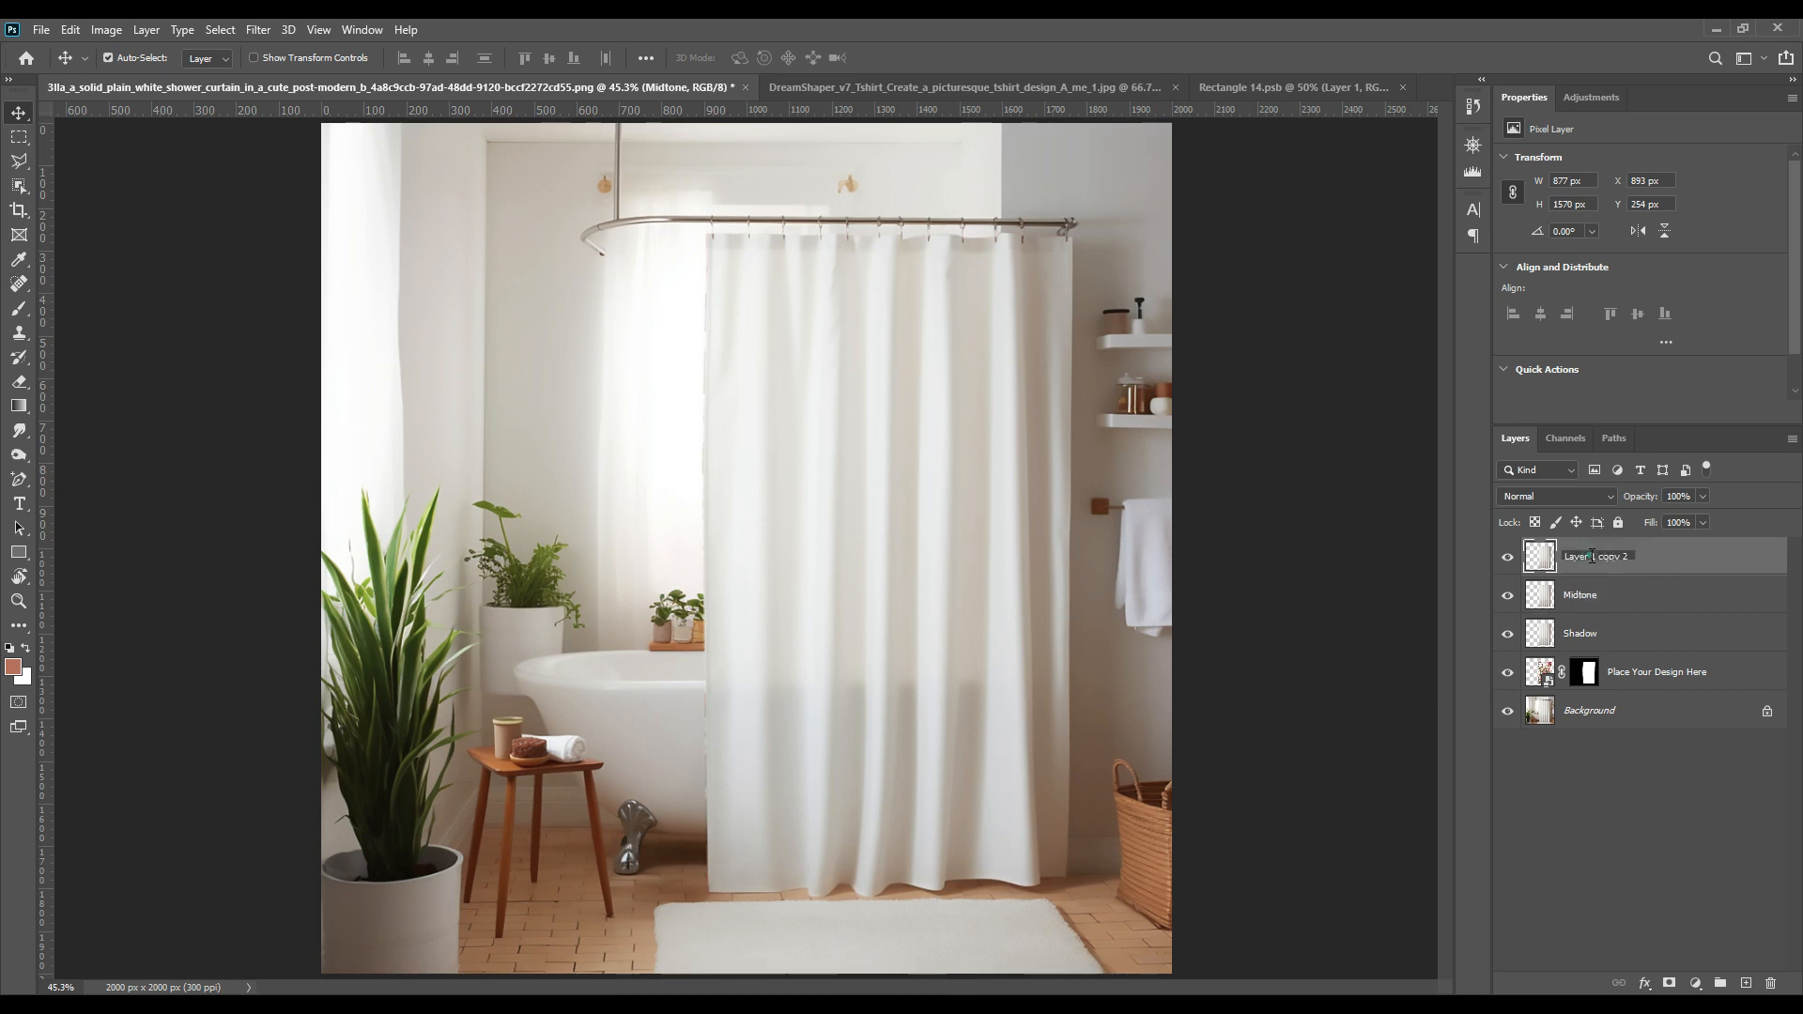
pyautogui.write('Light')
pyautogui.press('Return')
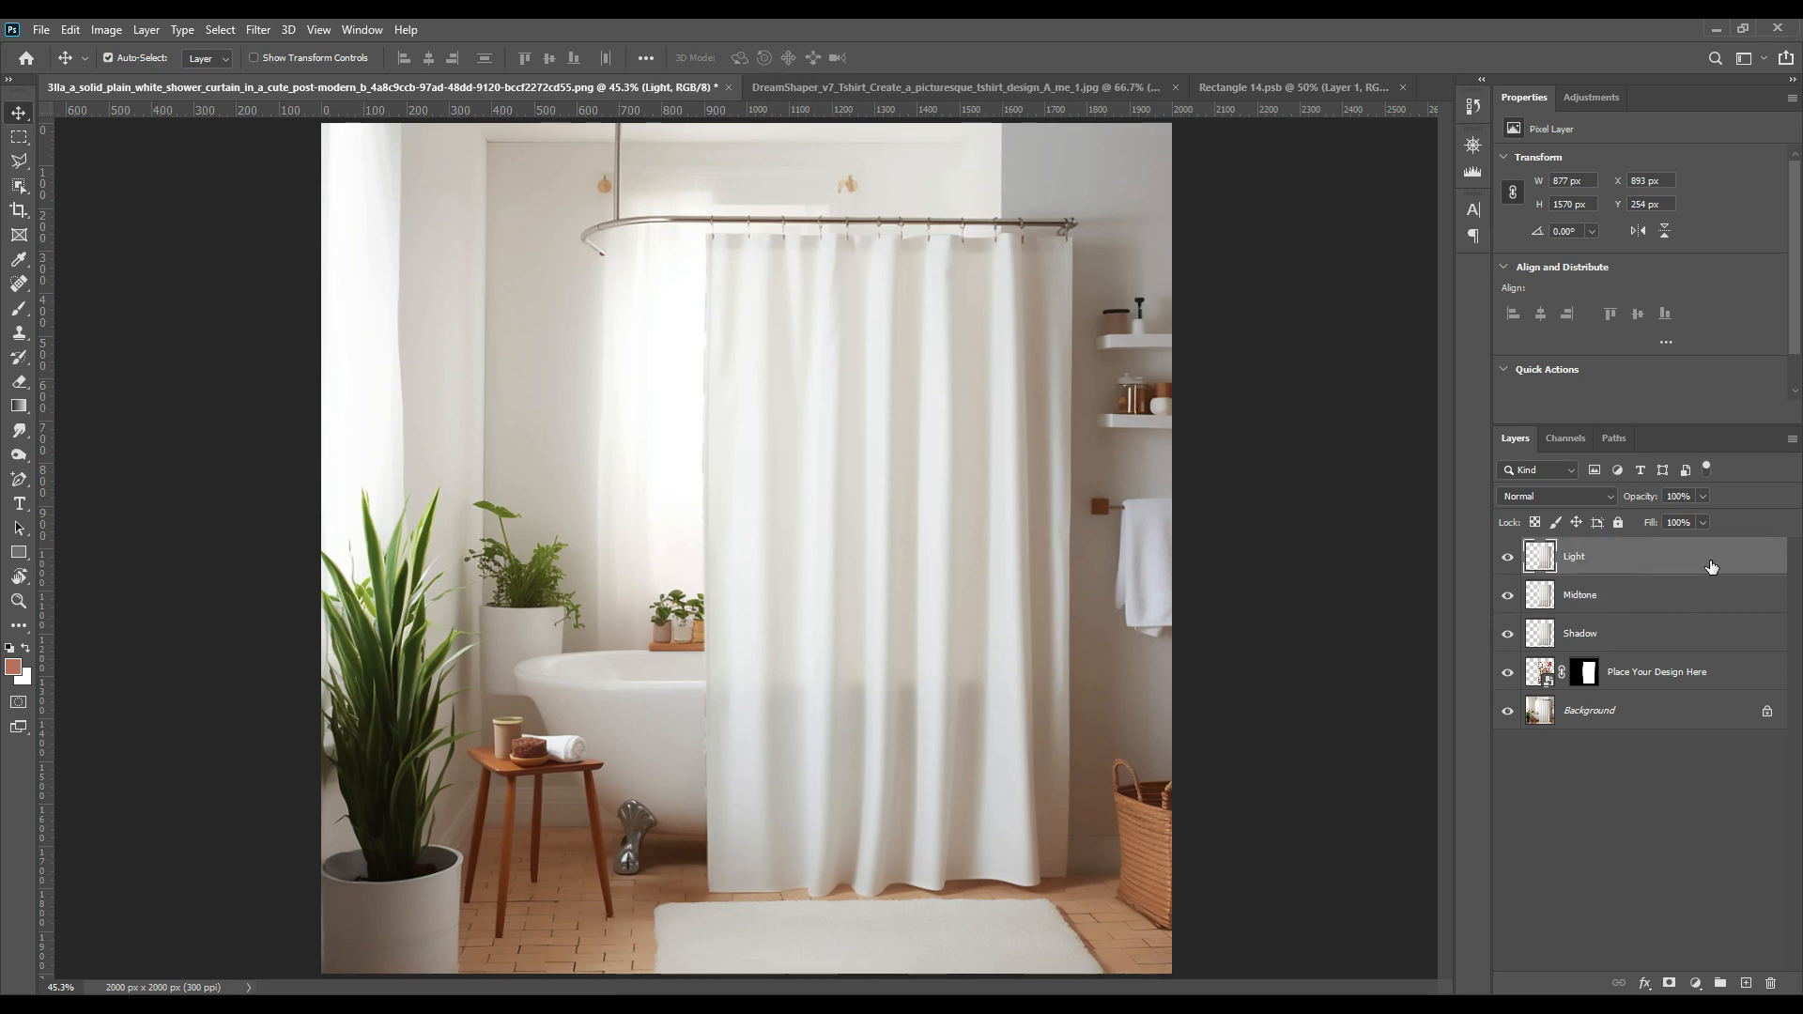
# Step: Give the Place Your Design Here layer a red colour label
pyautogui.rightClick(1657, 673)
pyautogui.click(1507, 831)
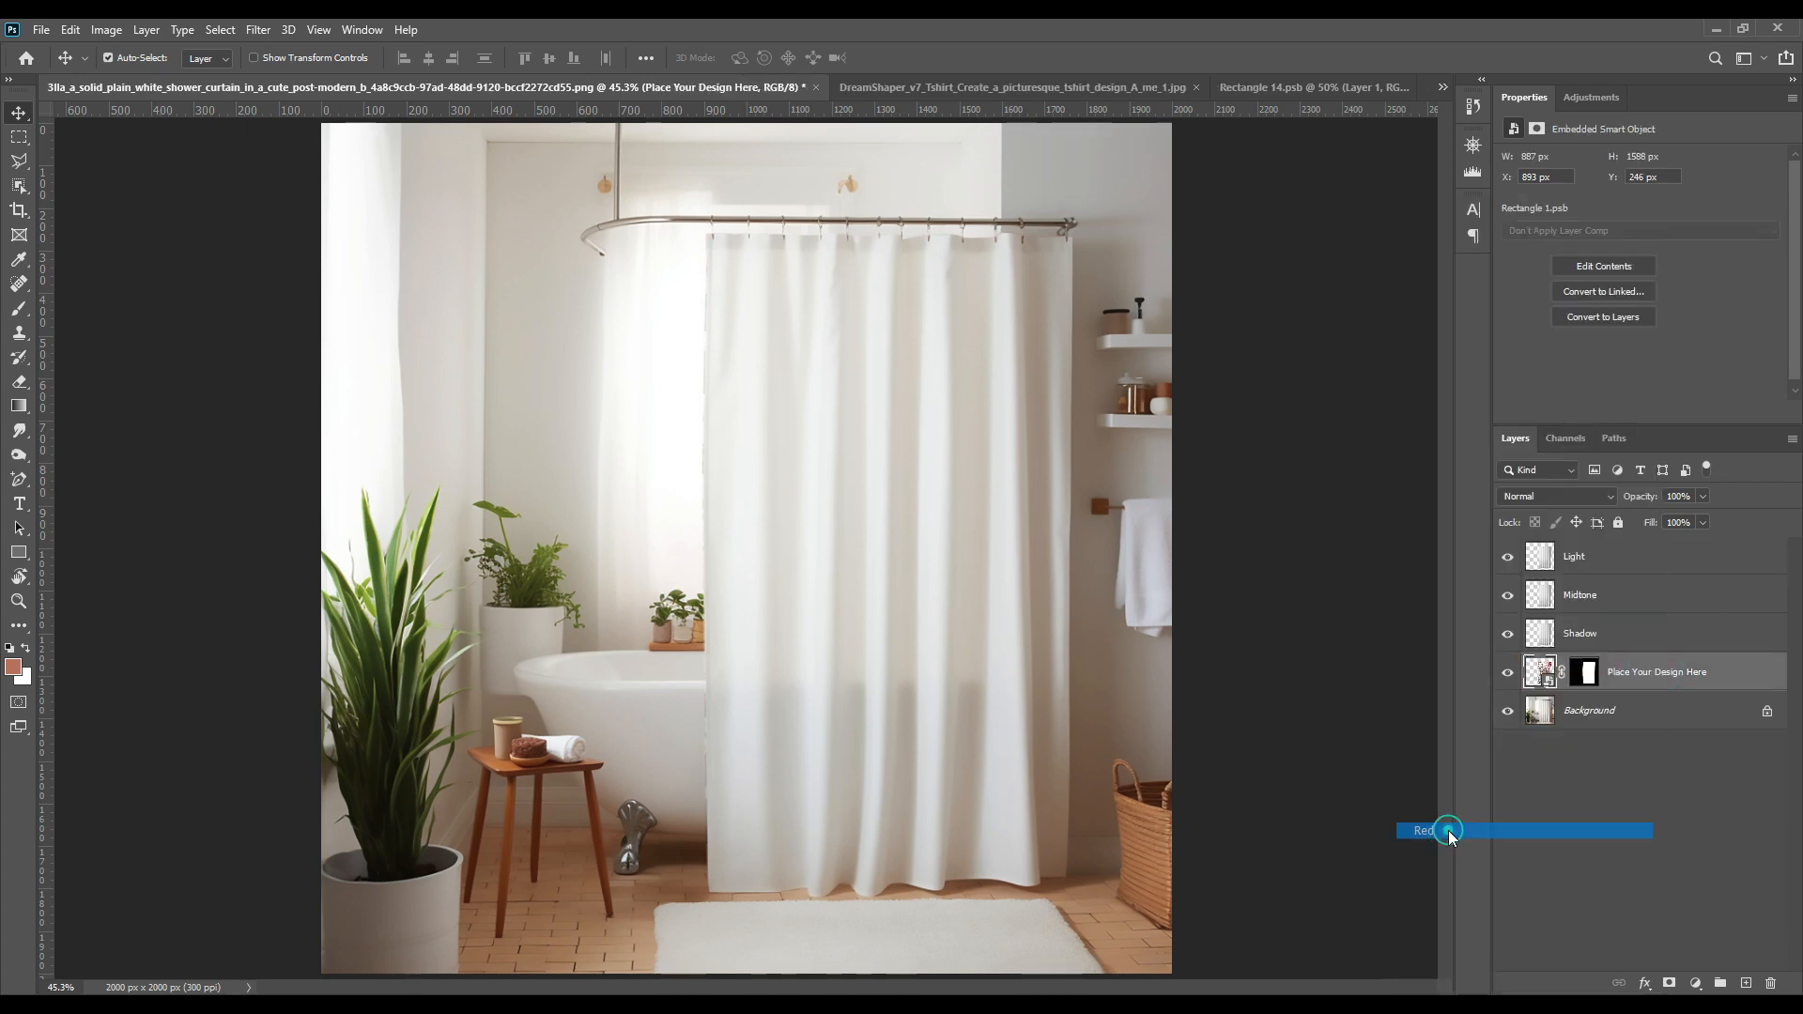
pyautogui.click(1615, 793)
# Step: Hide the Midtone and Light layers and set the Shadow layer's blend mode to Linear Burn
pyautogui.click(1507, 595)
pyautogui.click(1507, 562)
pyautogui.click(1576, 636)
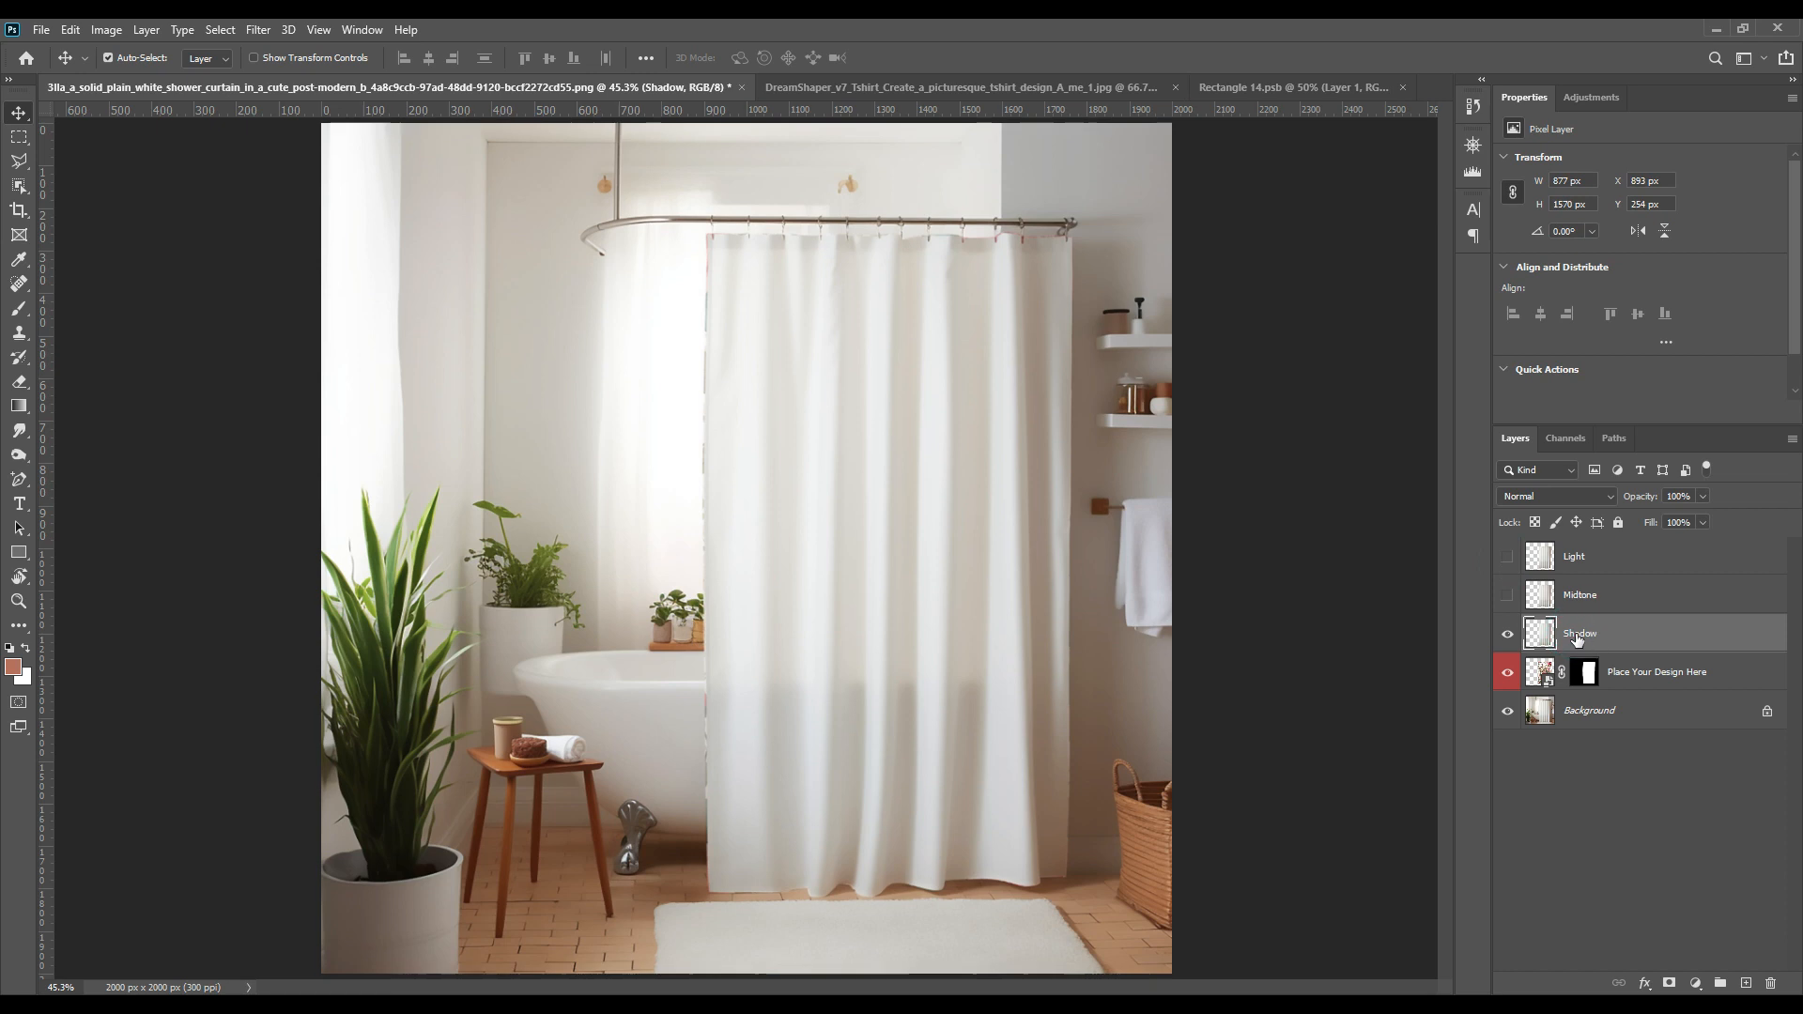
pyautogui.click(1579, 499)
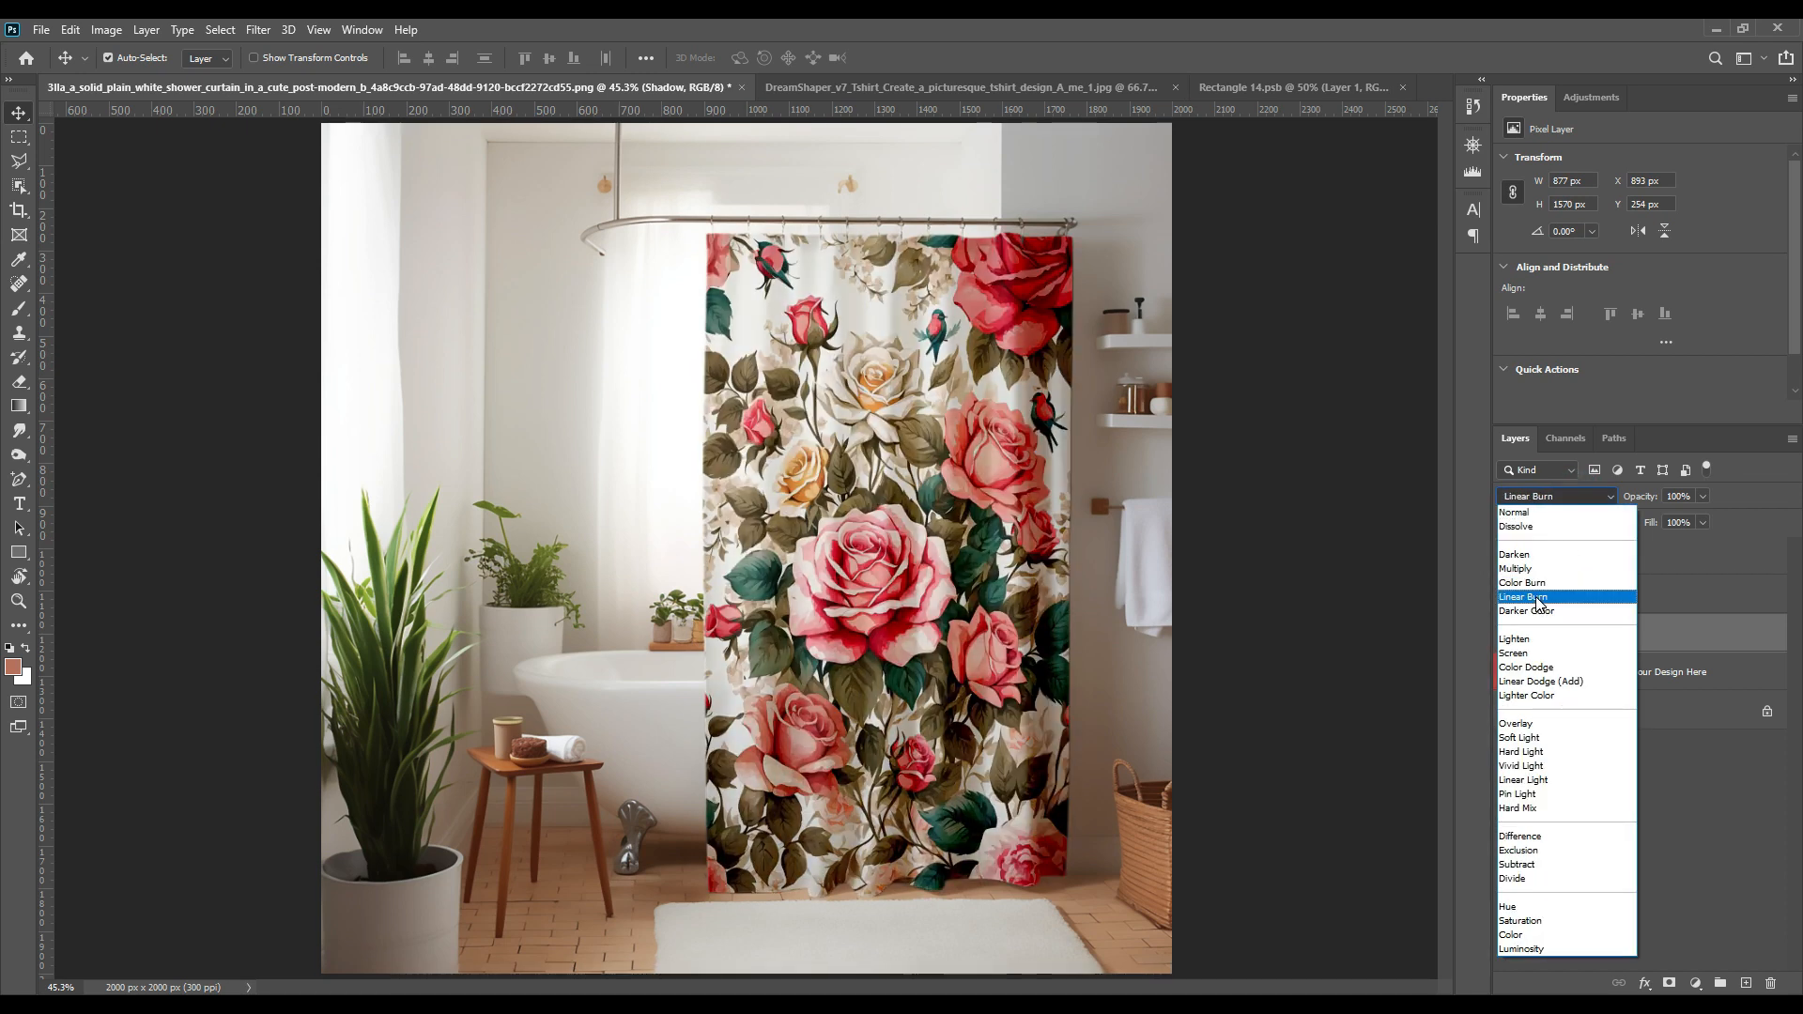
pyautogui.click(1540, 597)
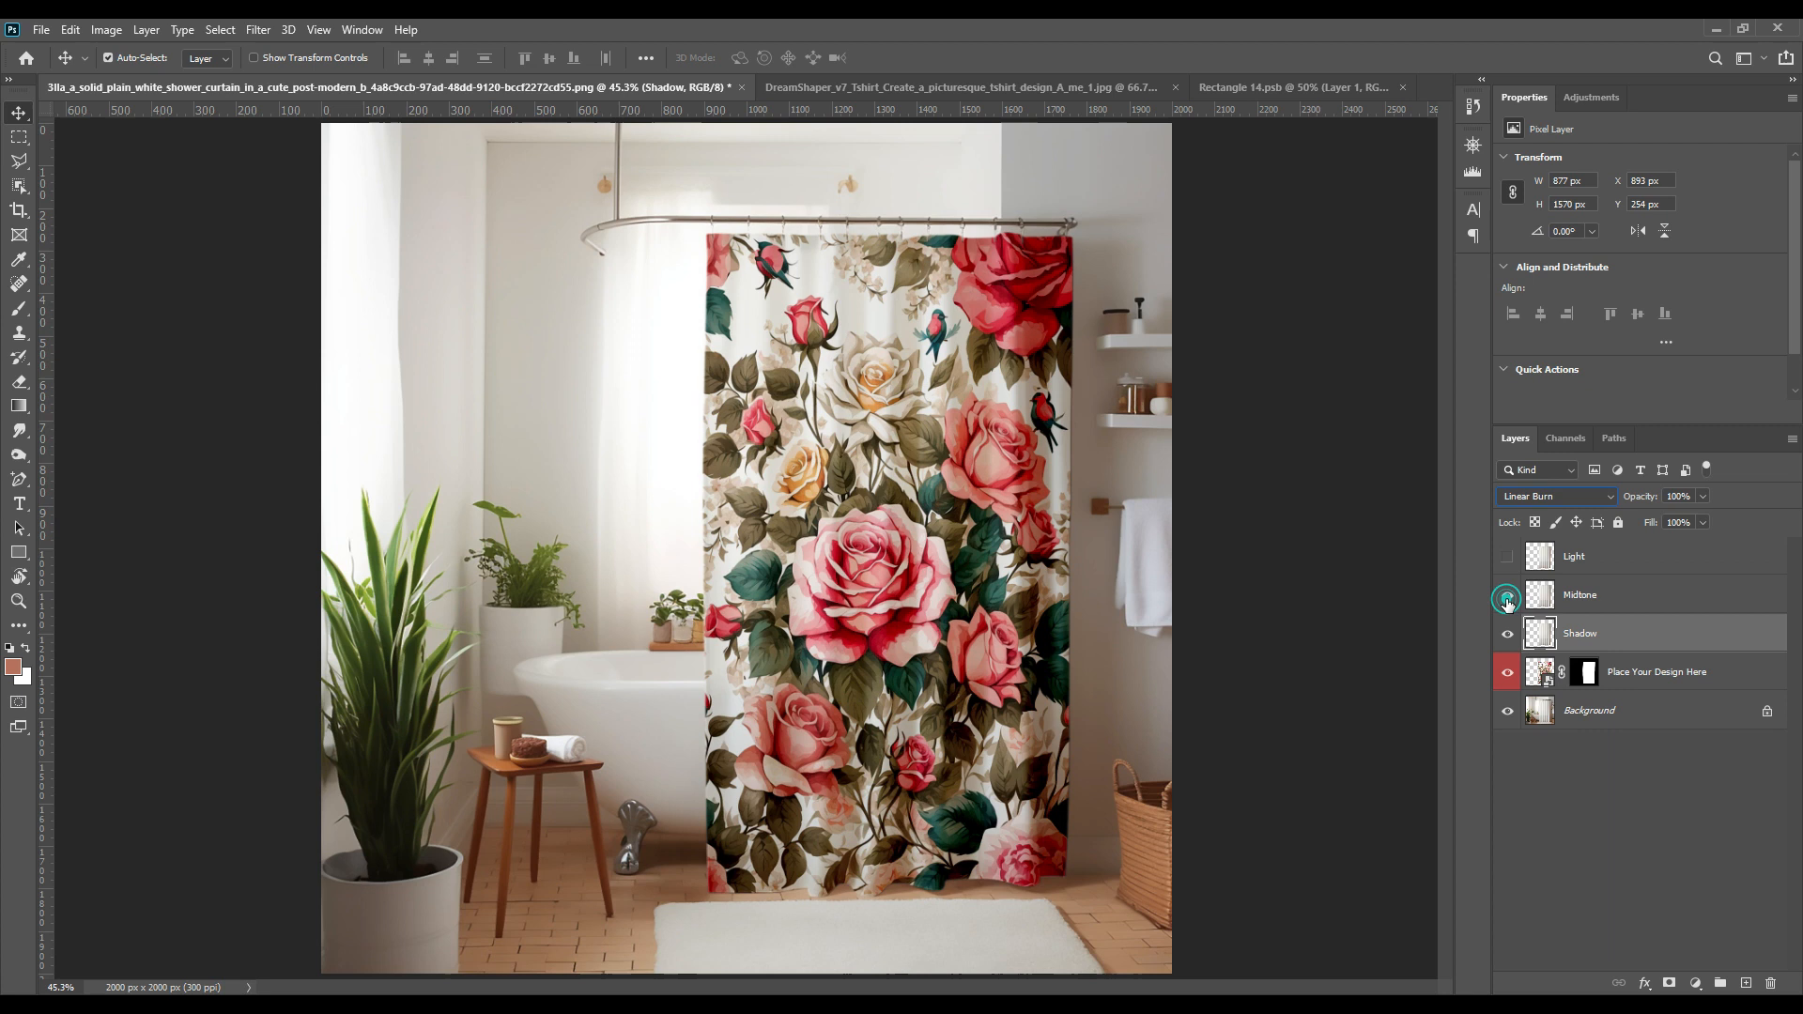
# Step: Show the Midtone layer and set its blend mode to Linear Dodge (Add)
pyautogui.click(1507, 595)
pyautogui.click(1585, 597)
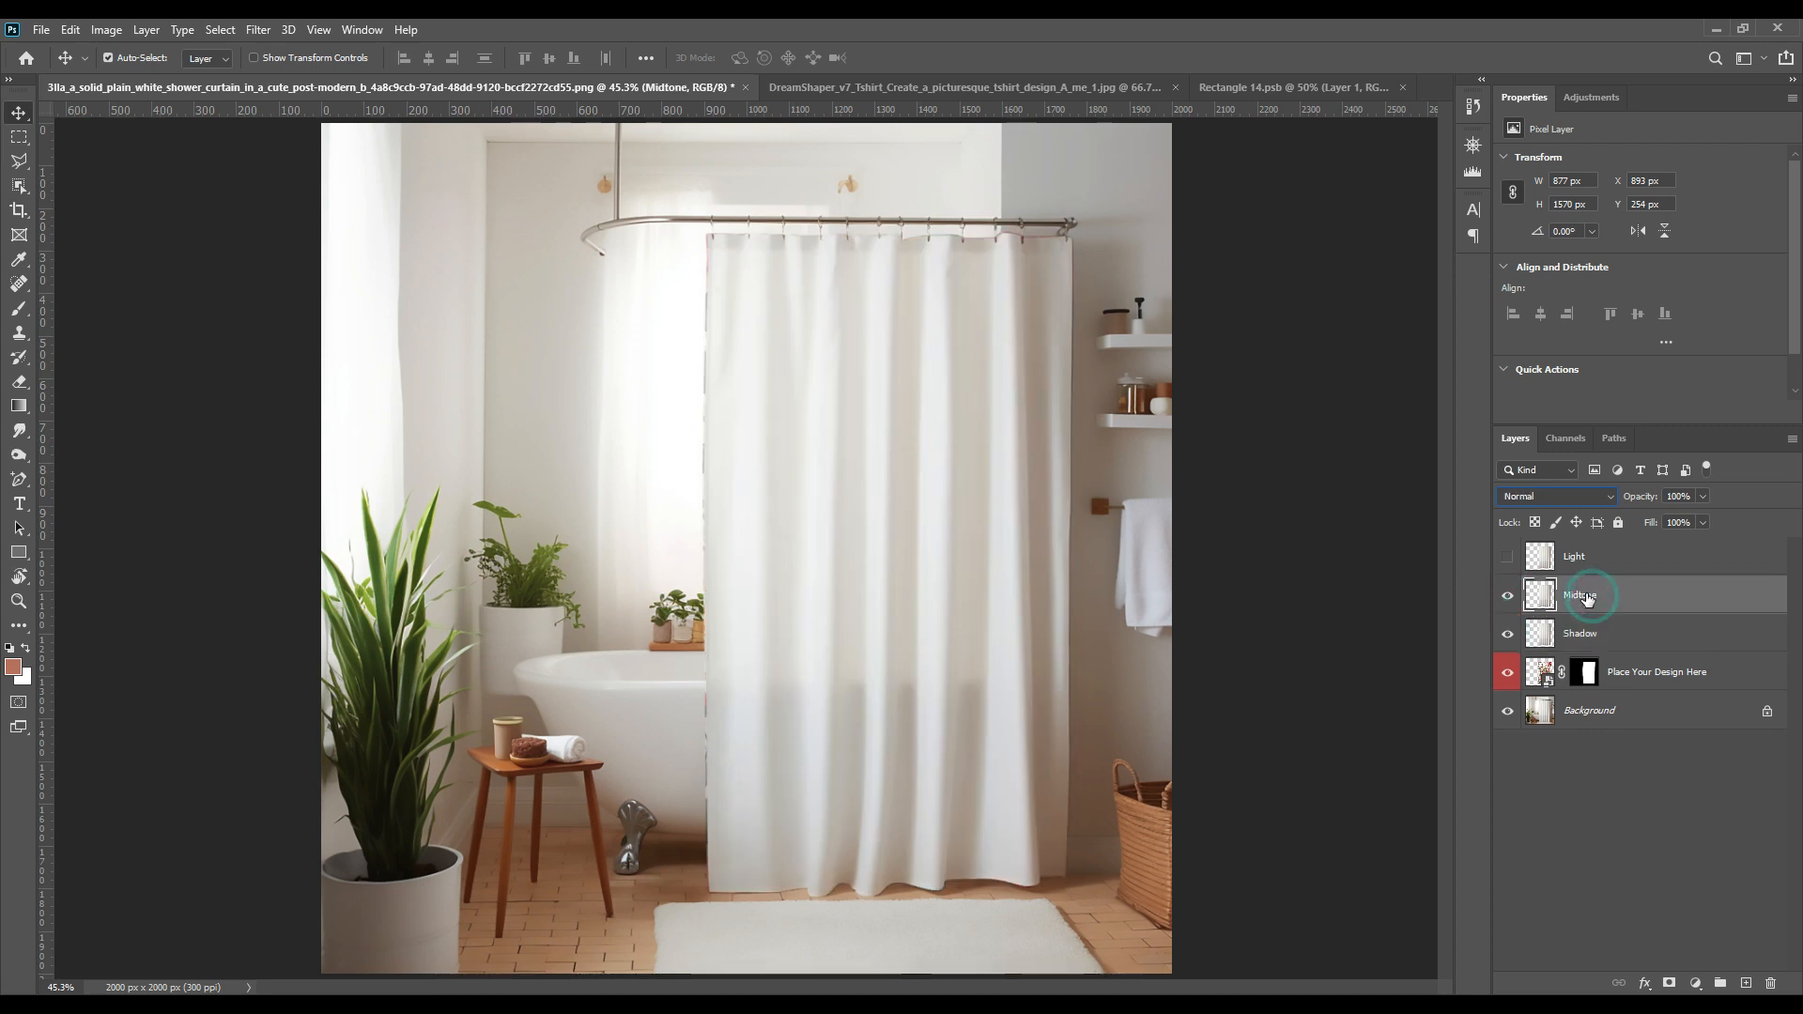
pyautogui.click(1579, 497)
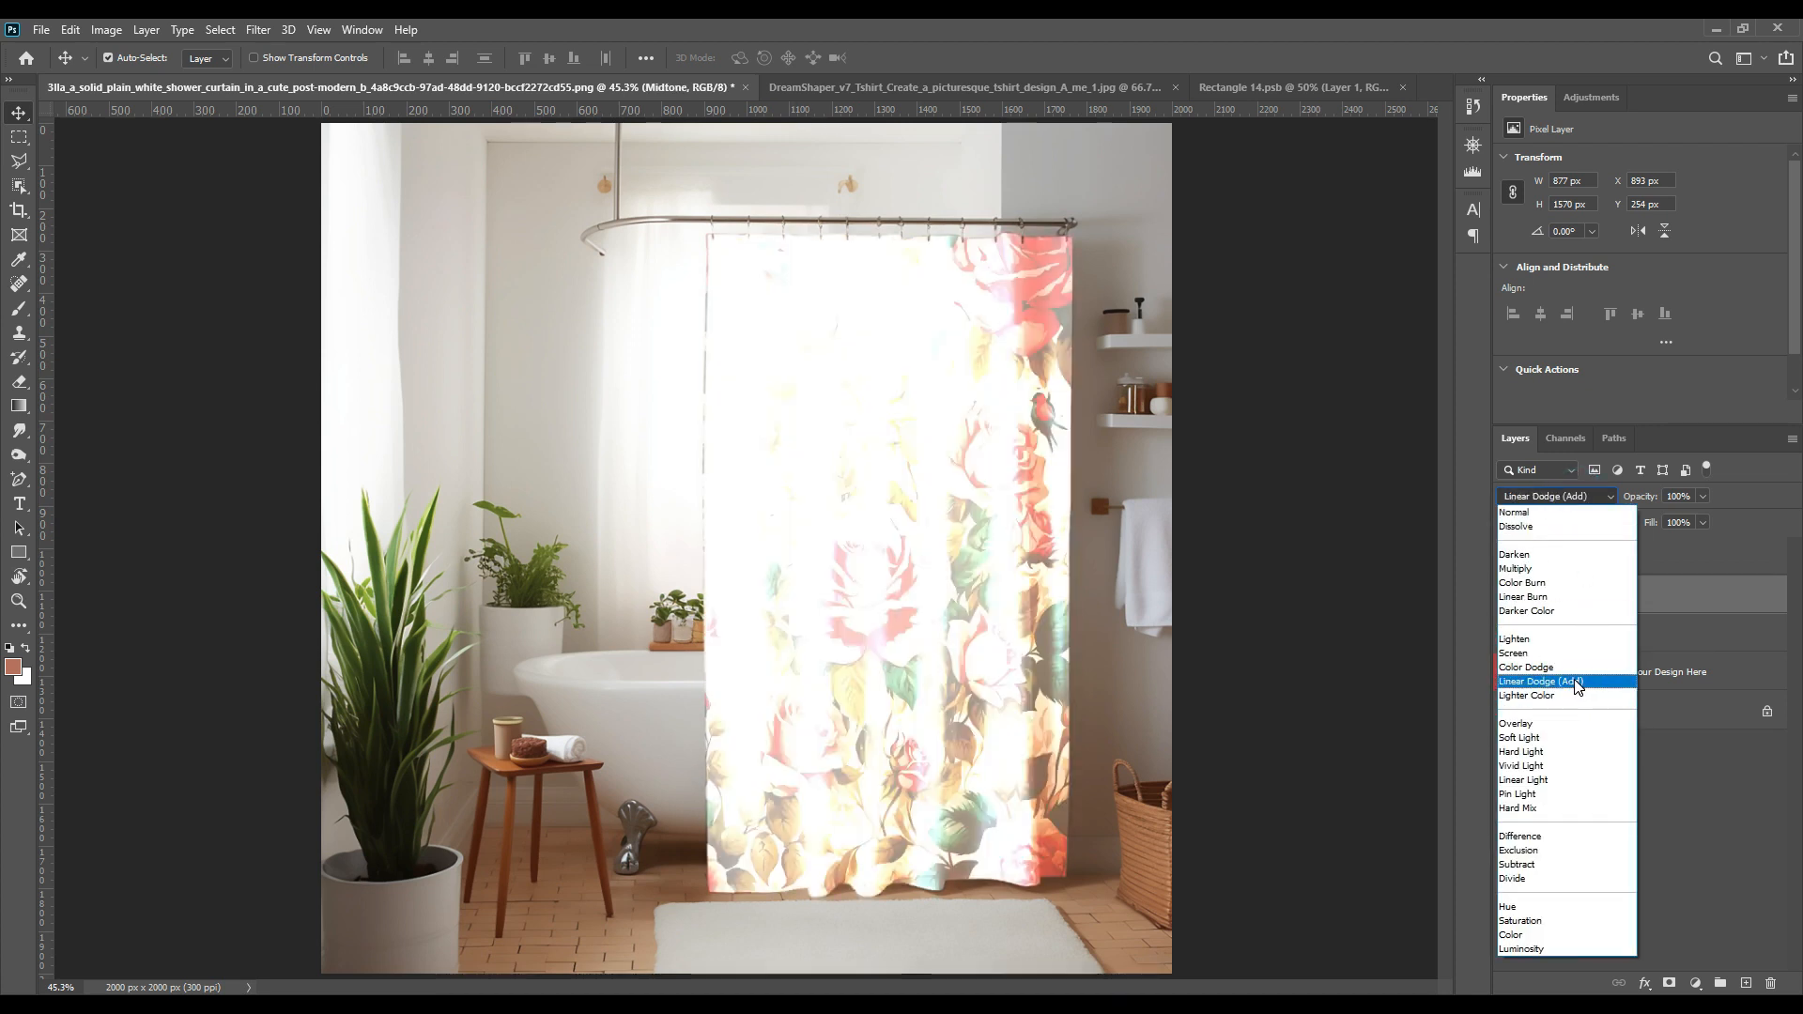
pyautogui.click(1577, 683)
pyautogui.click(1637, 598)
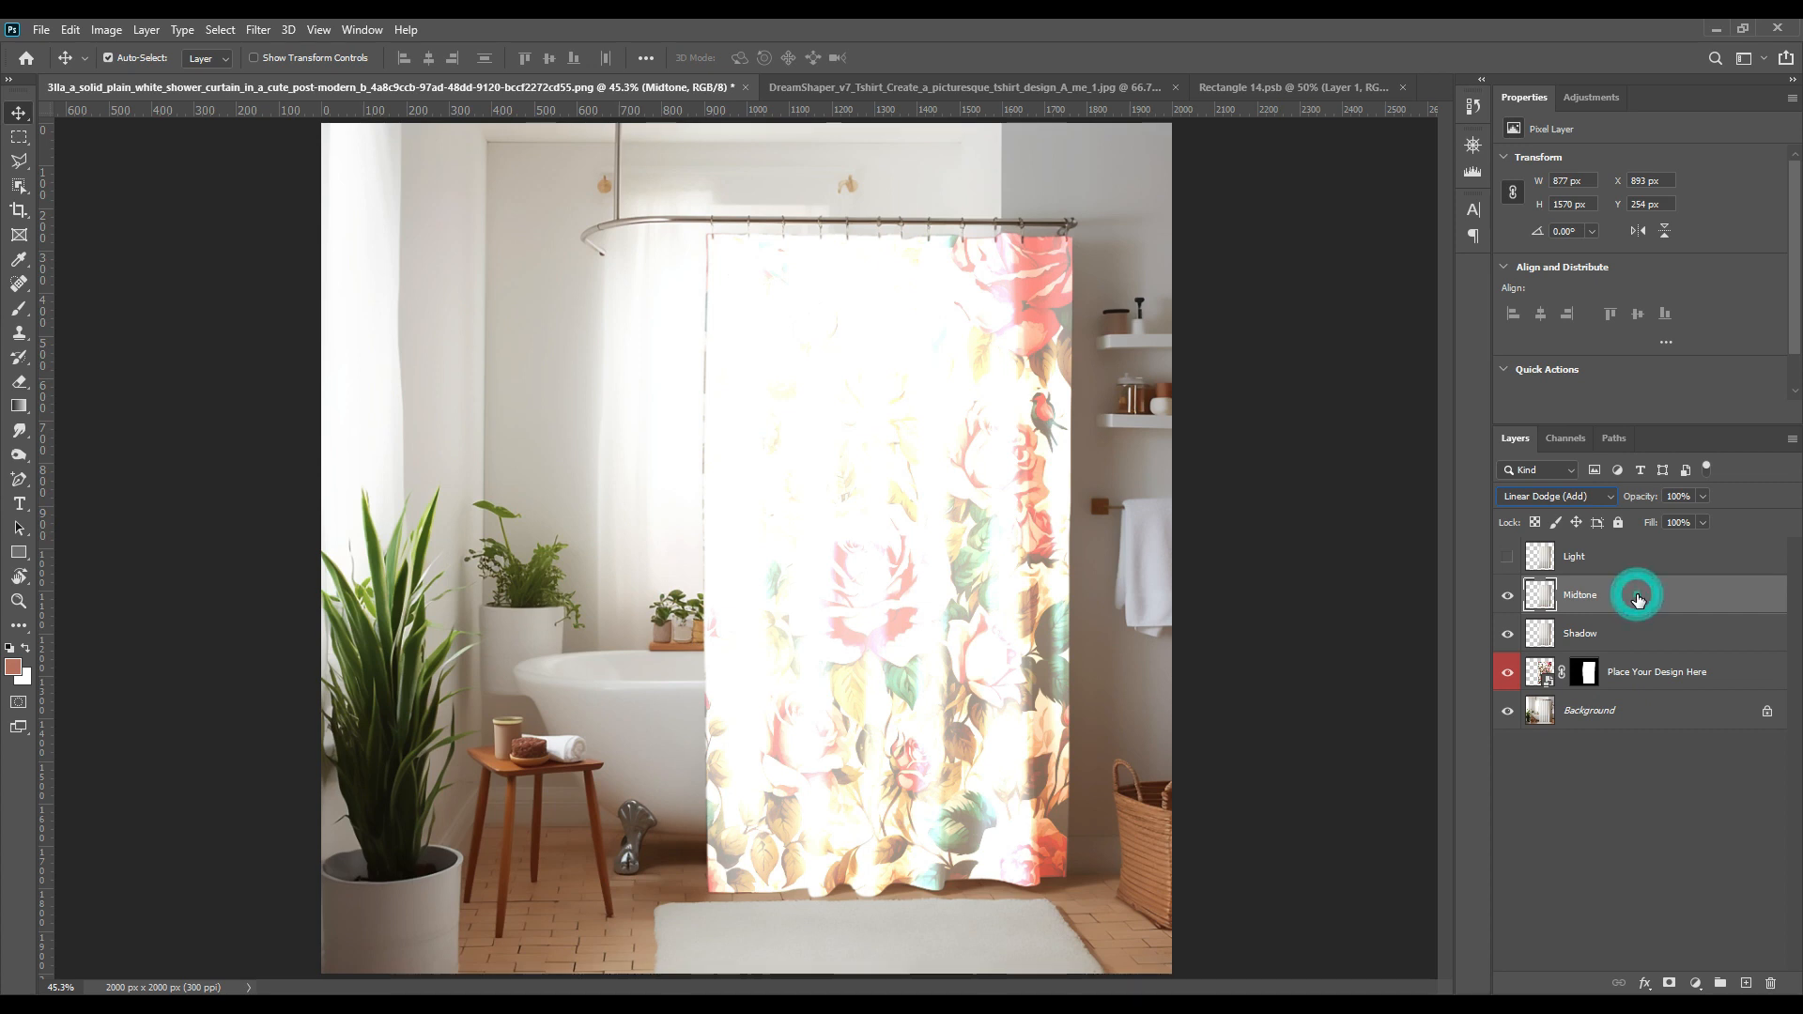
# Step: Apply Levels to the Midtone layer with input black at 175 and output white at 27
pyautogui.hotkey('ctrl', 'l')
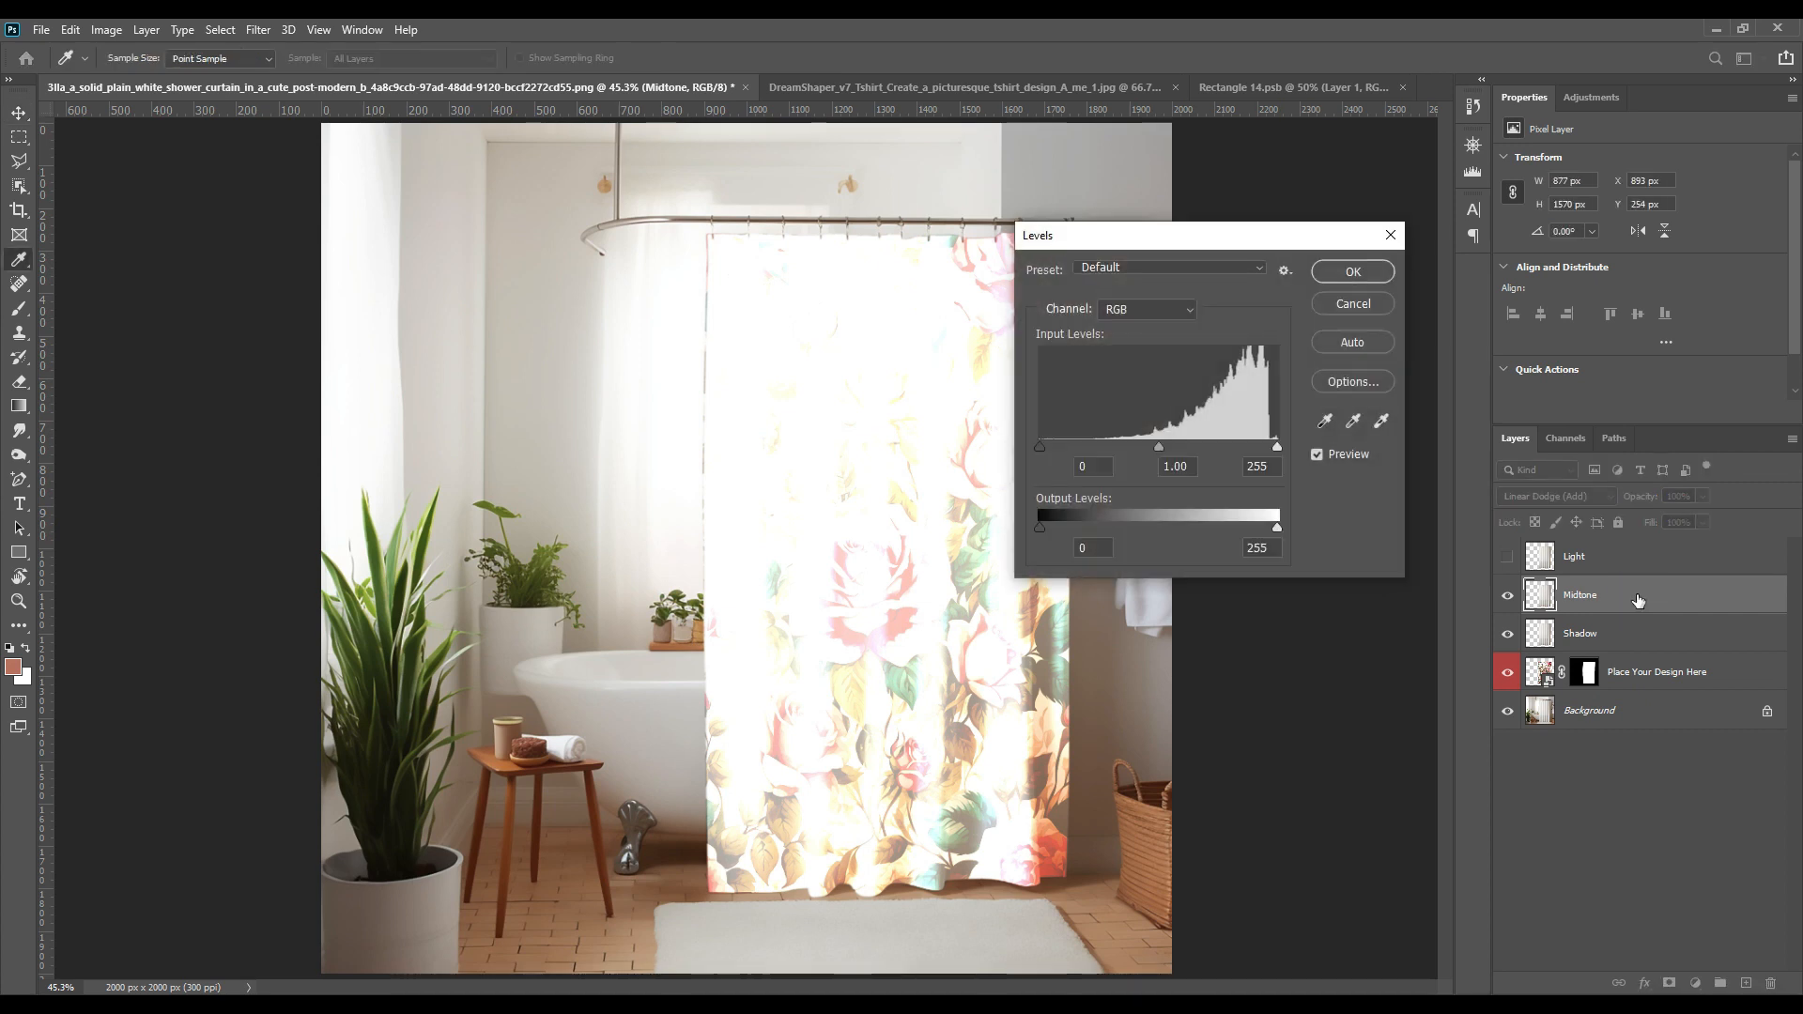
pyautogui.moveTo(1041, 451); pyautogui.dragTo(1203, 445)
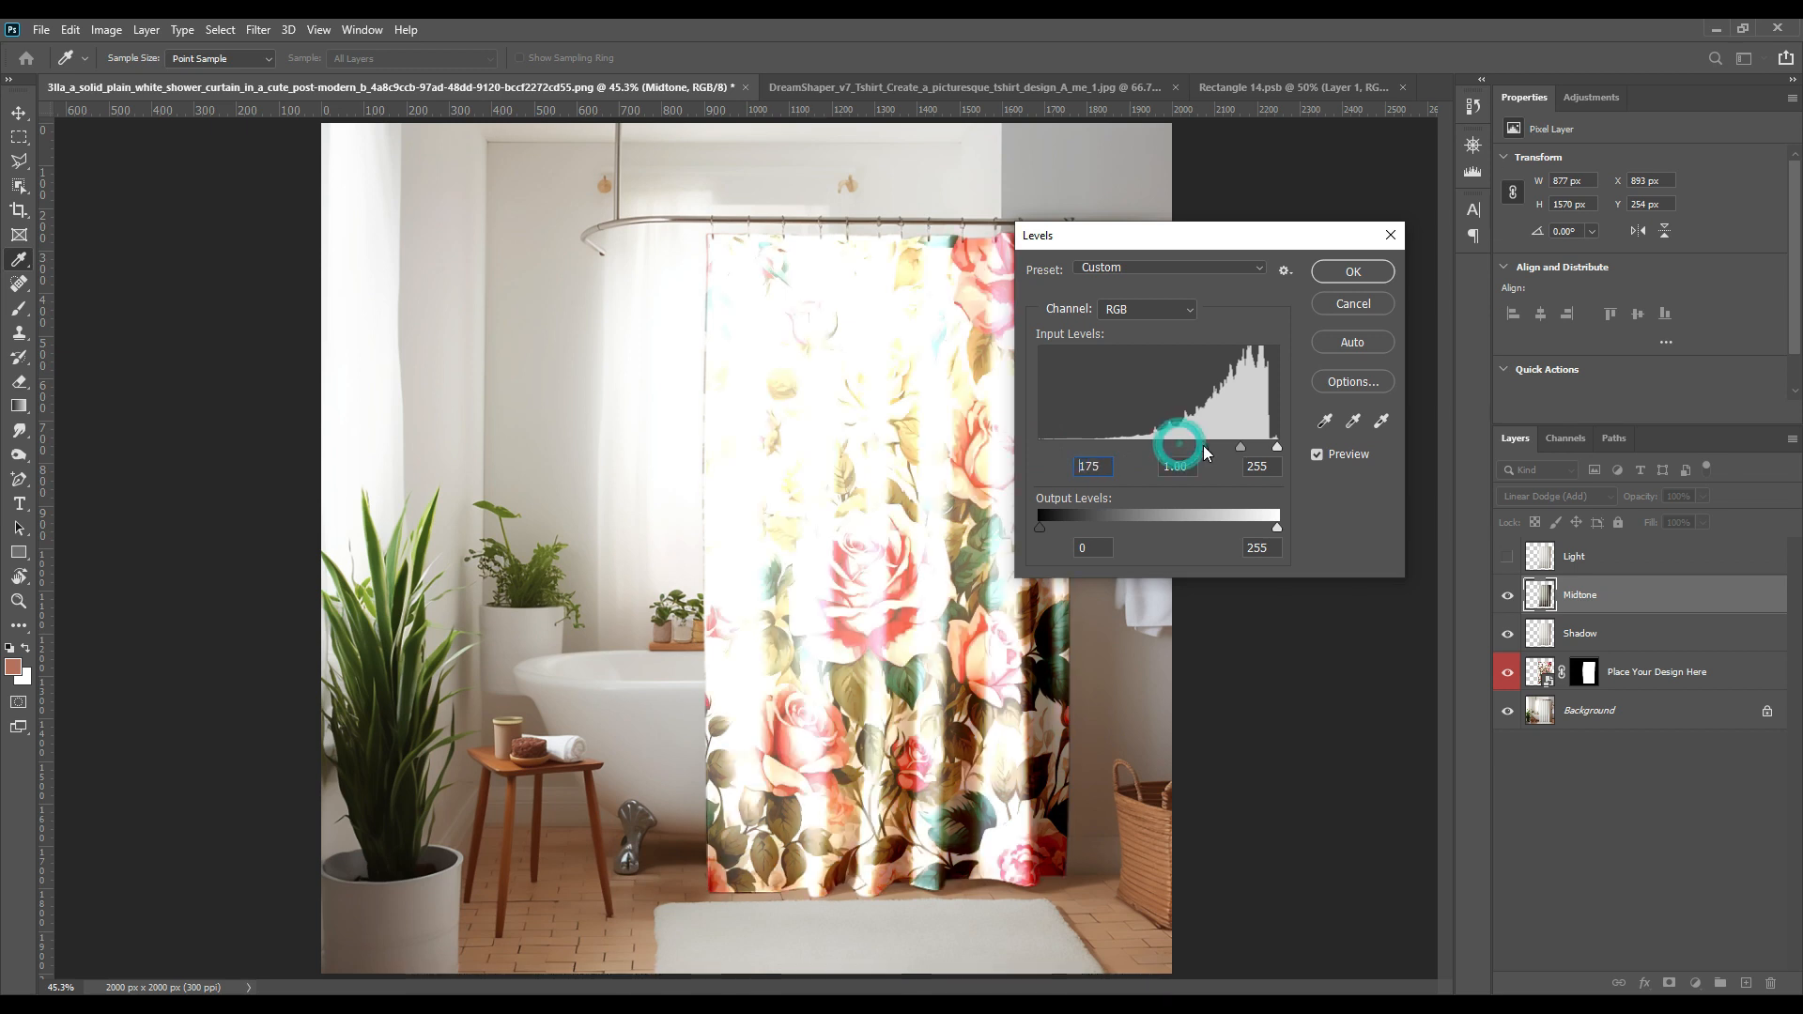
pyautogui.moveTo(1195, 238); pyautogui.dragTo(1271, 240)
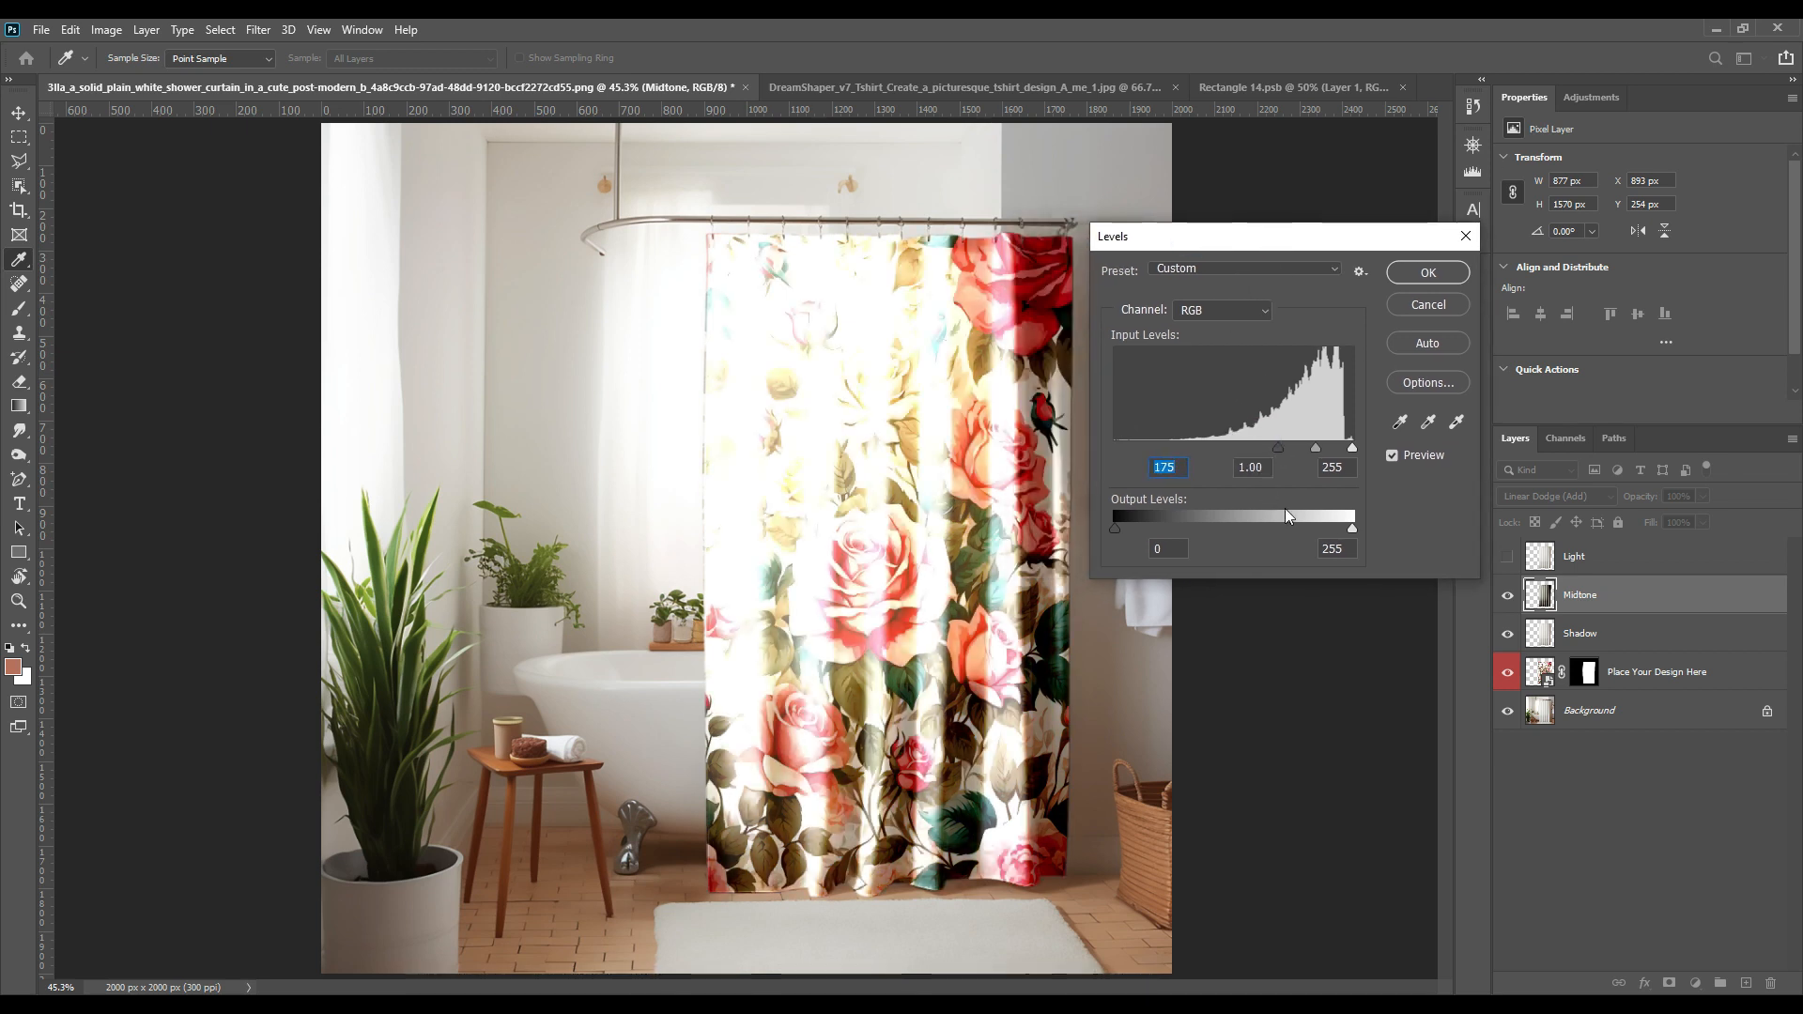
pyautogui.moveTo(1352, 528); pyautogui.dragTo(1140, 528)
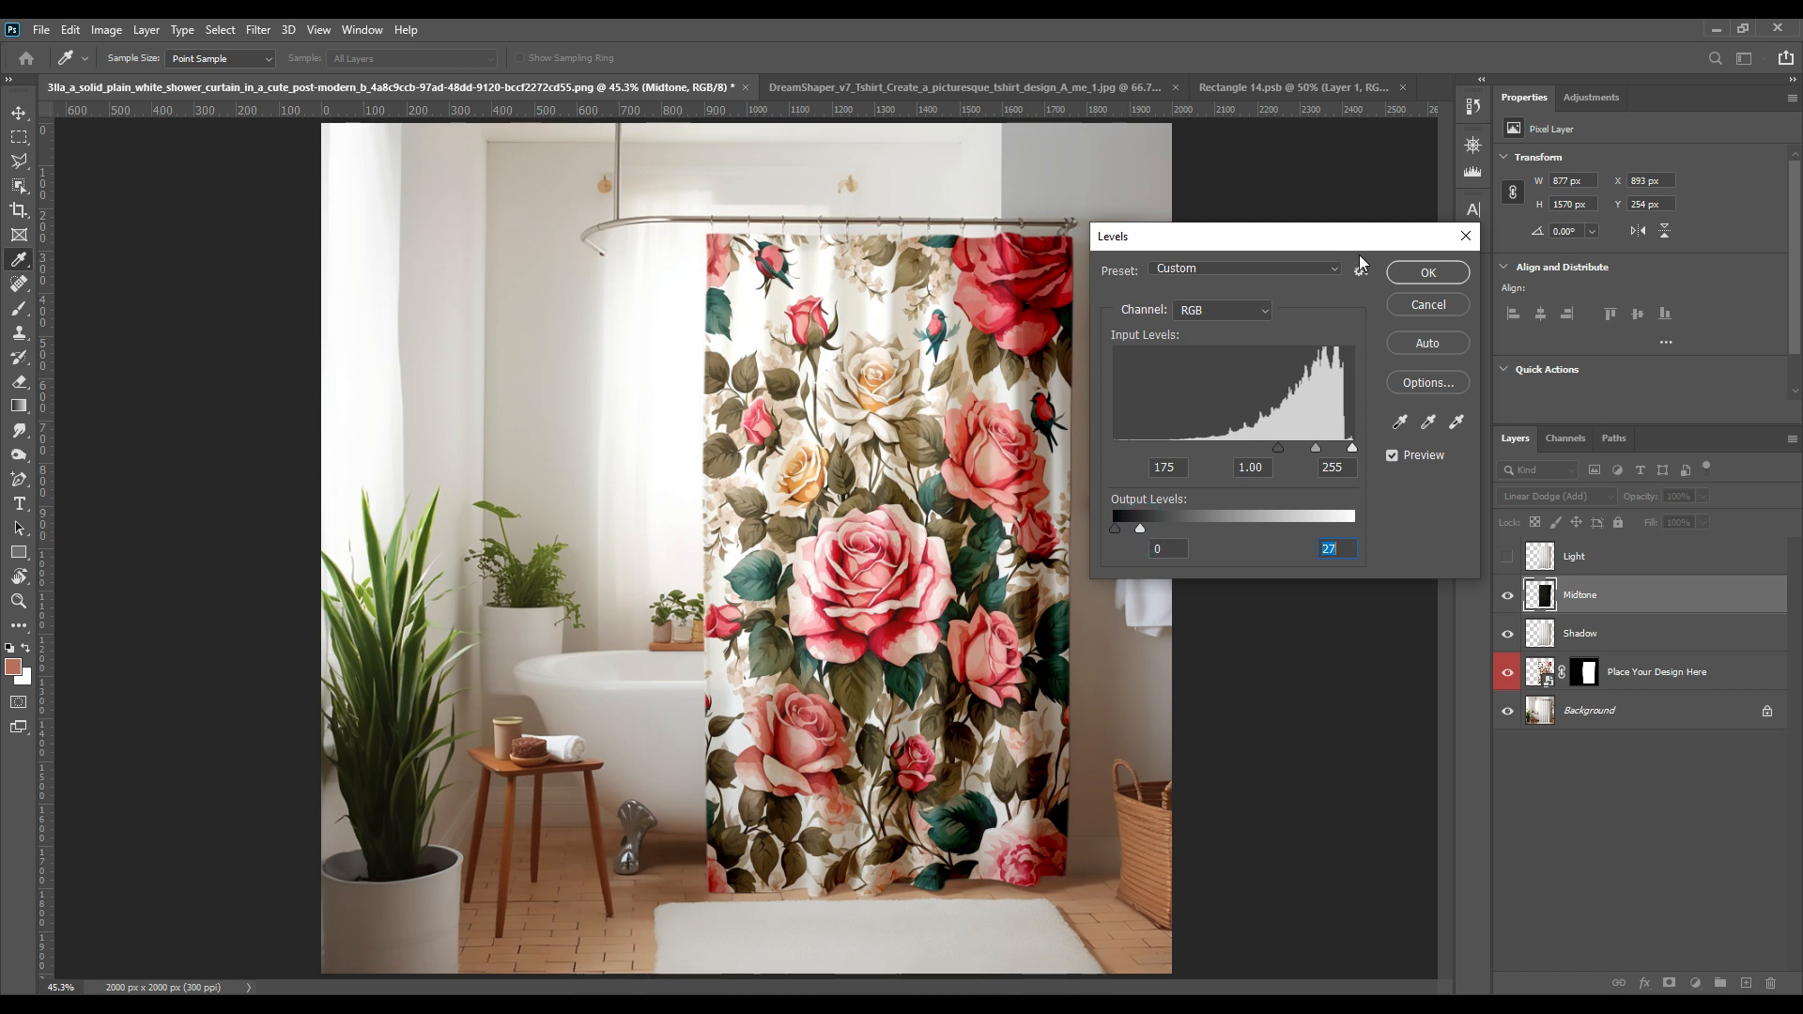
pyautogui.click(1413, 274)
# Step: Show the Light layer and set its blend mode to Screen
pyautogui.click(1508, 561)
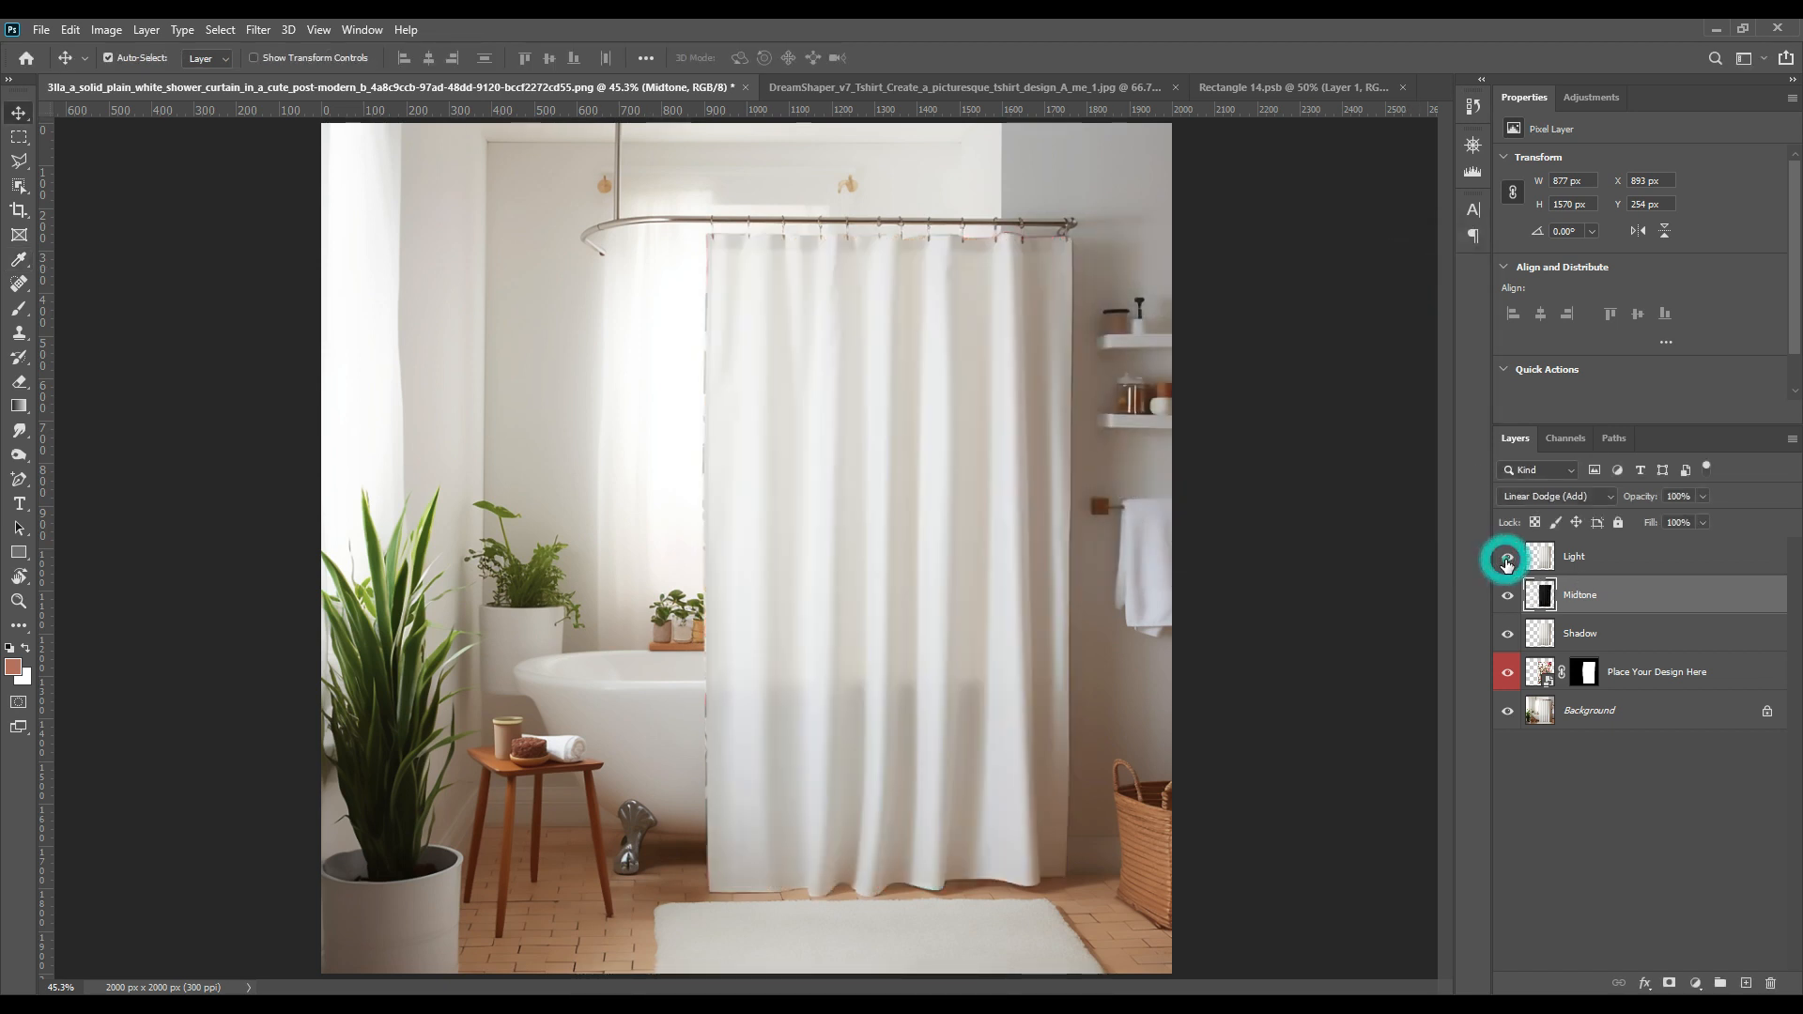
pyautogui.click(1583, 560)
pyautogui.click(1576, 496)
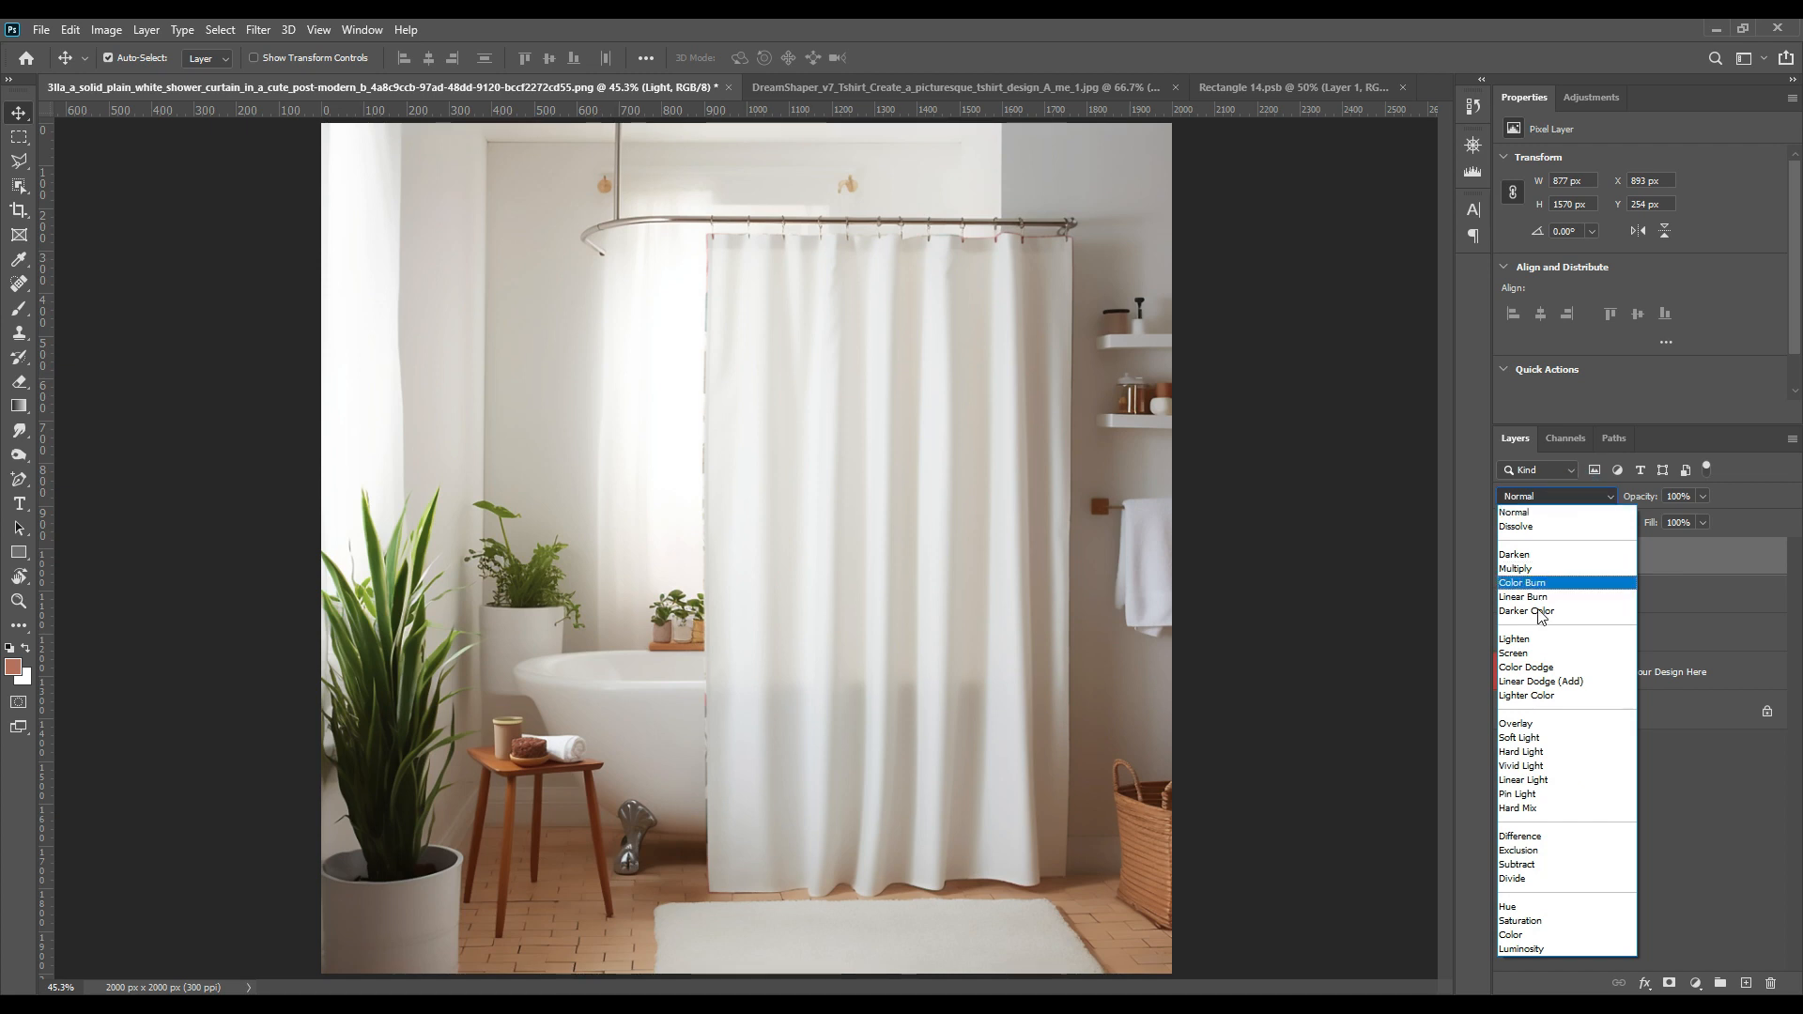
pyautogui.click(1528, 655)
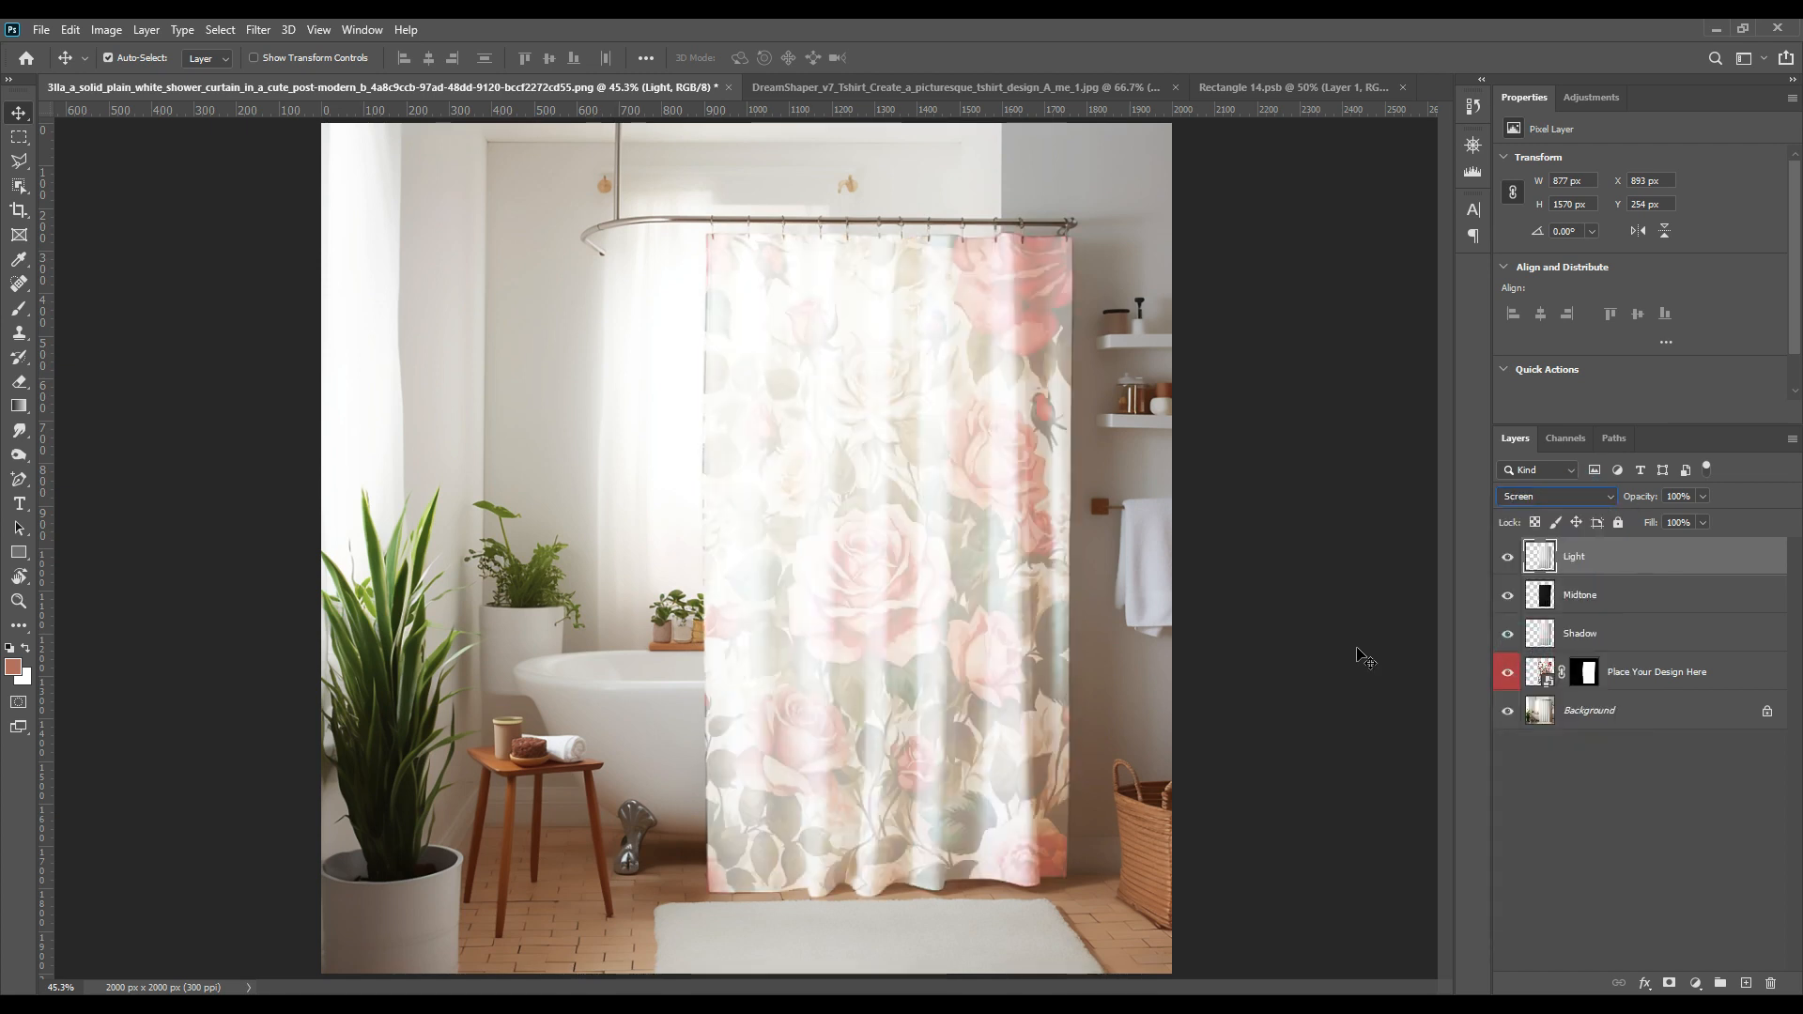
# Step: Apply Levels to the Light layer with input black at 208 and output white at 221
pyautogui.hotkey('ctrl', 'l')
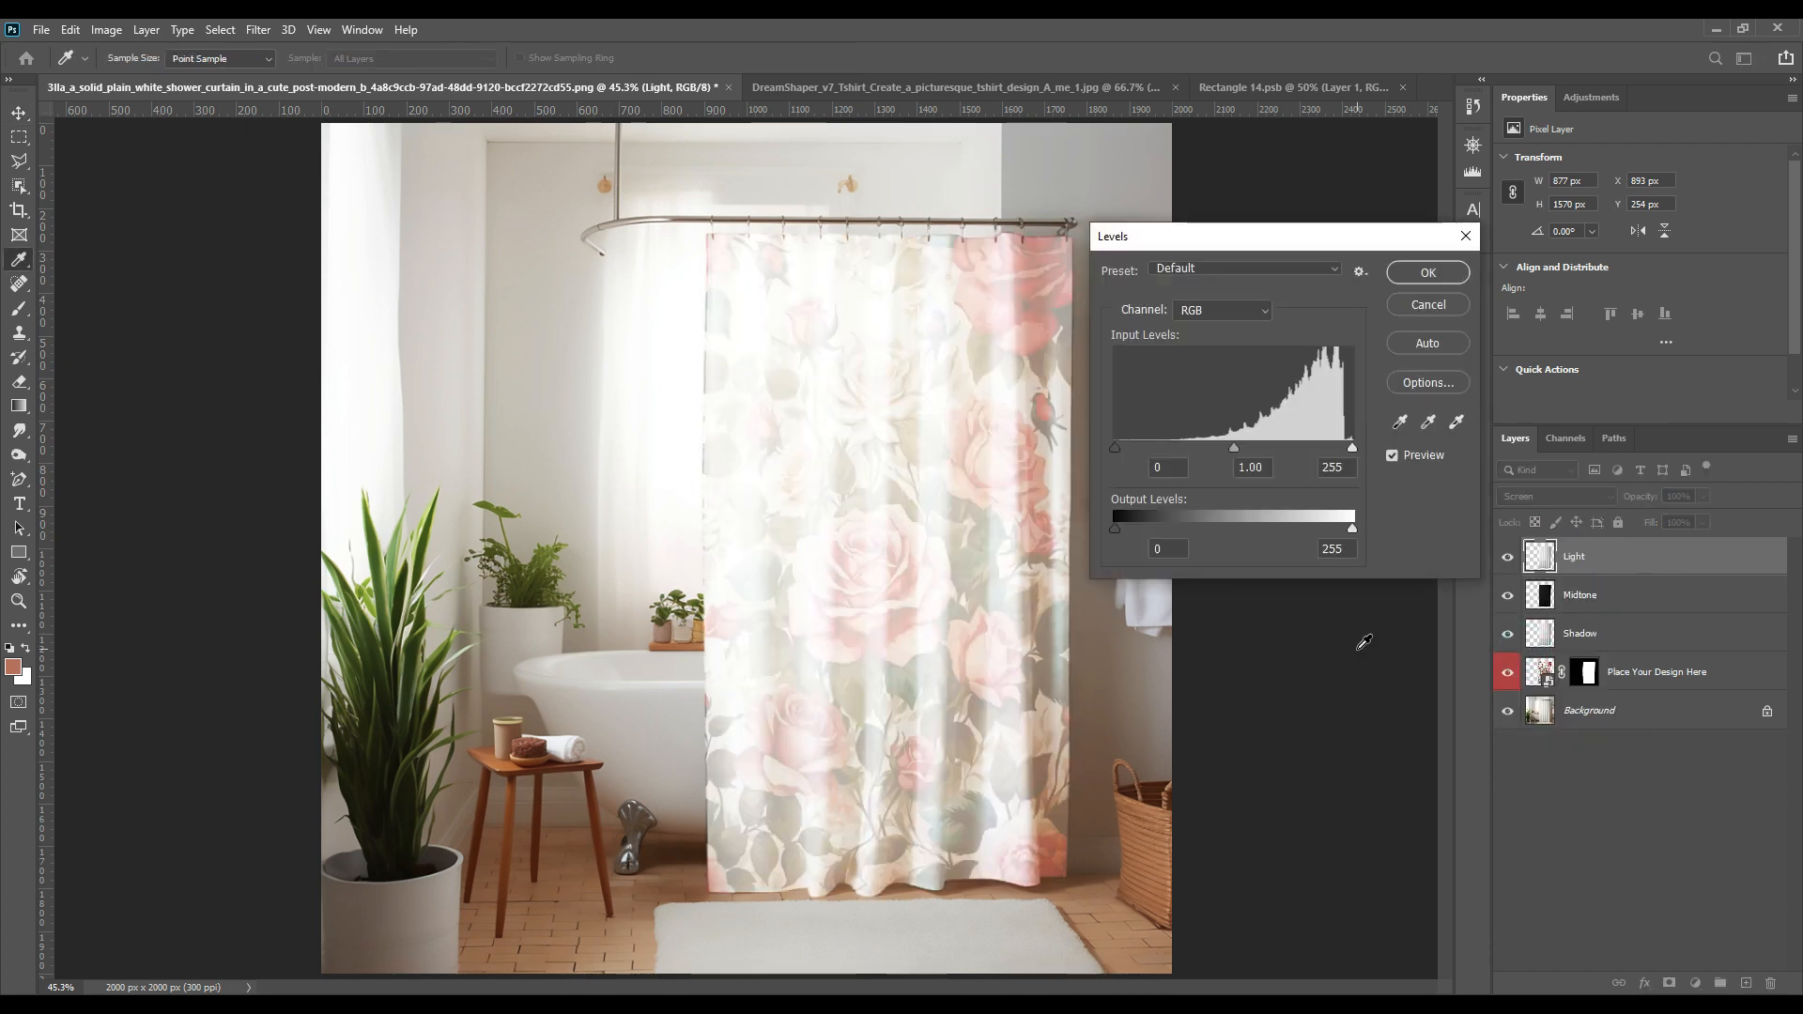
pyautogui.moveTo(1114, 448); pyautogui.dragTo(1310, 449)
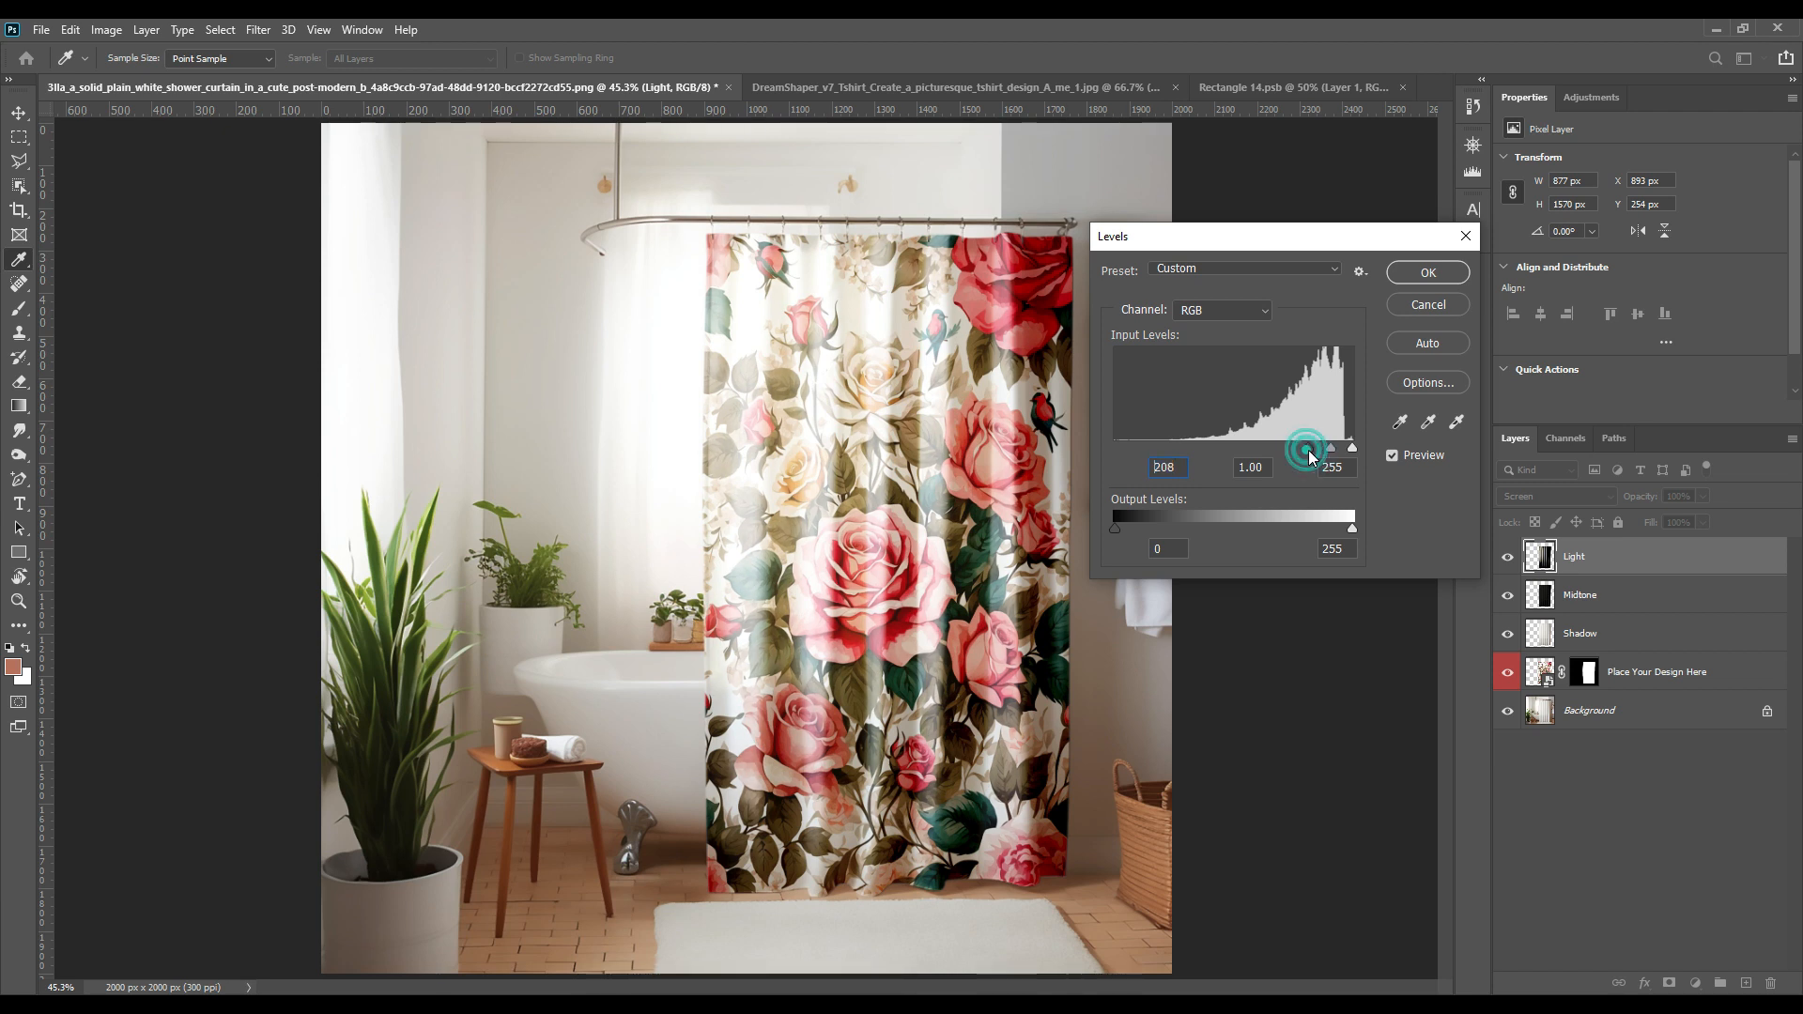
pyautogui.moveTo(1353, 532); pyautogui.dragTo(1322, 532)
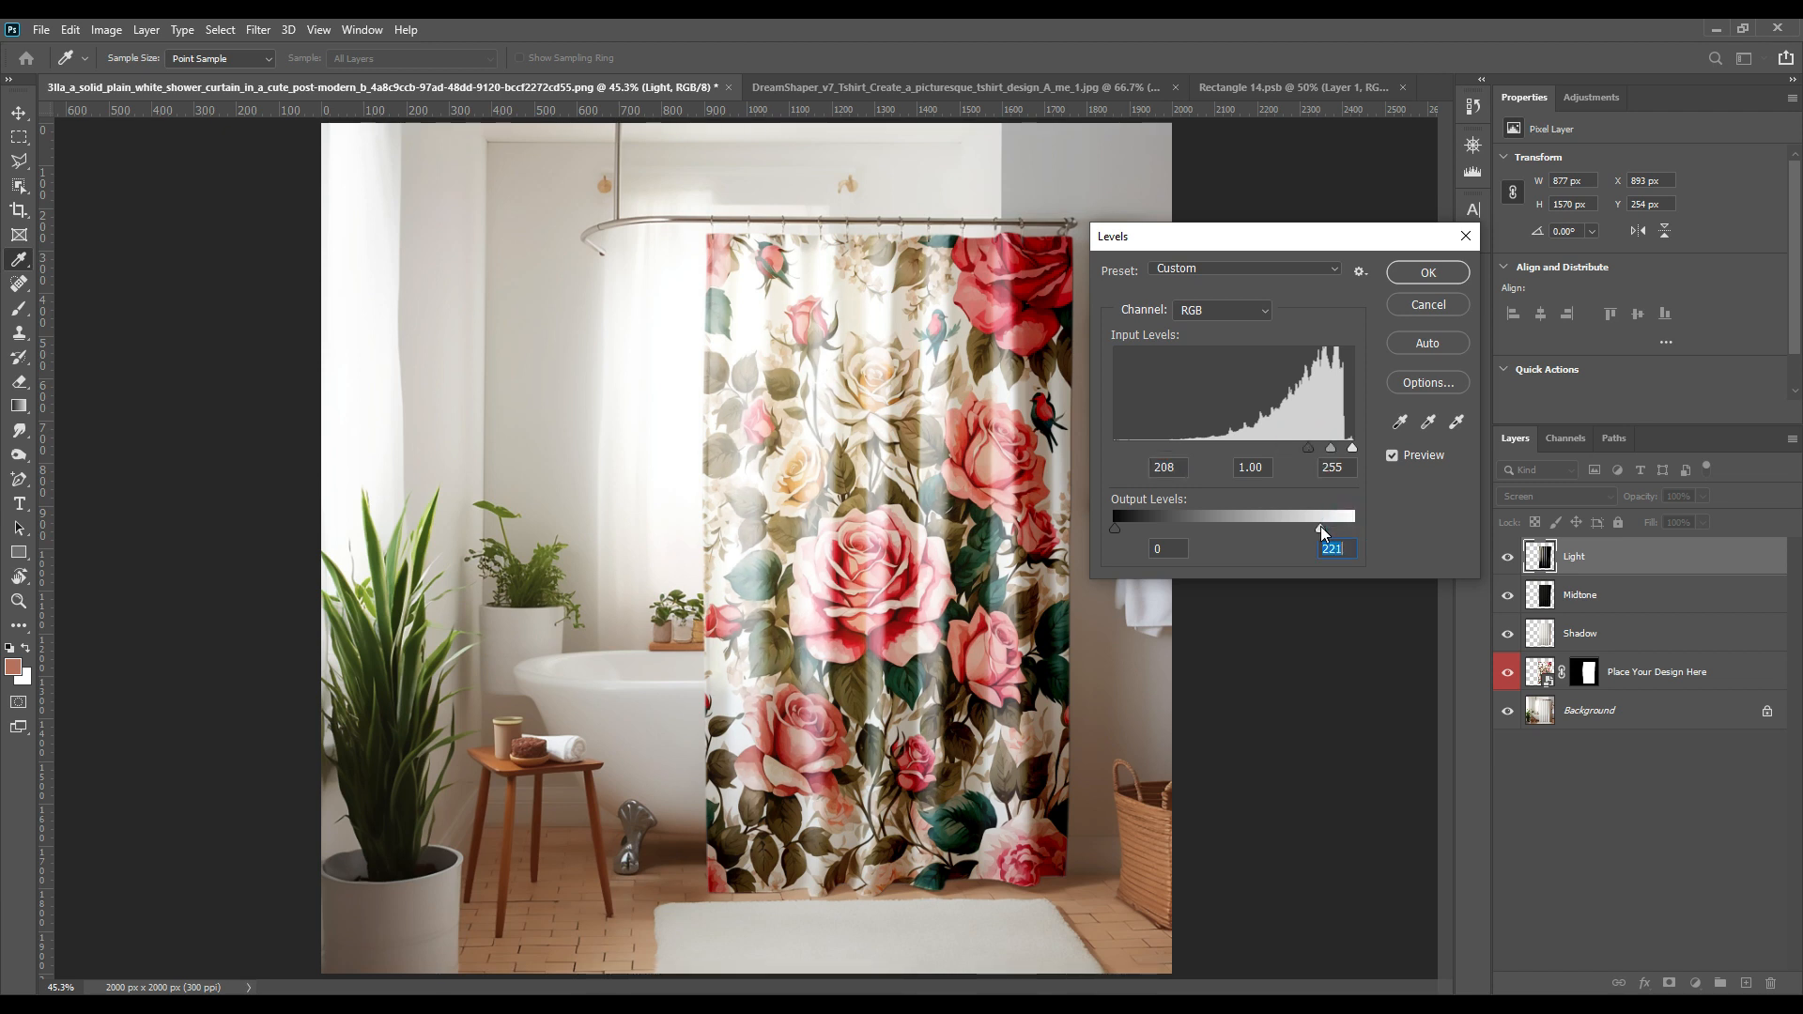
pyautogui.click(1422, 275)
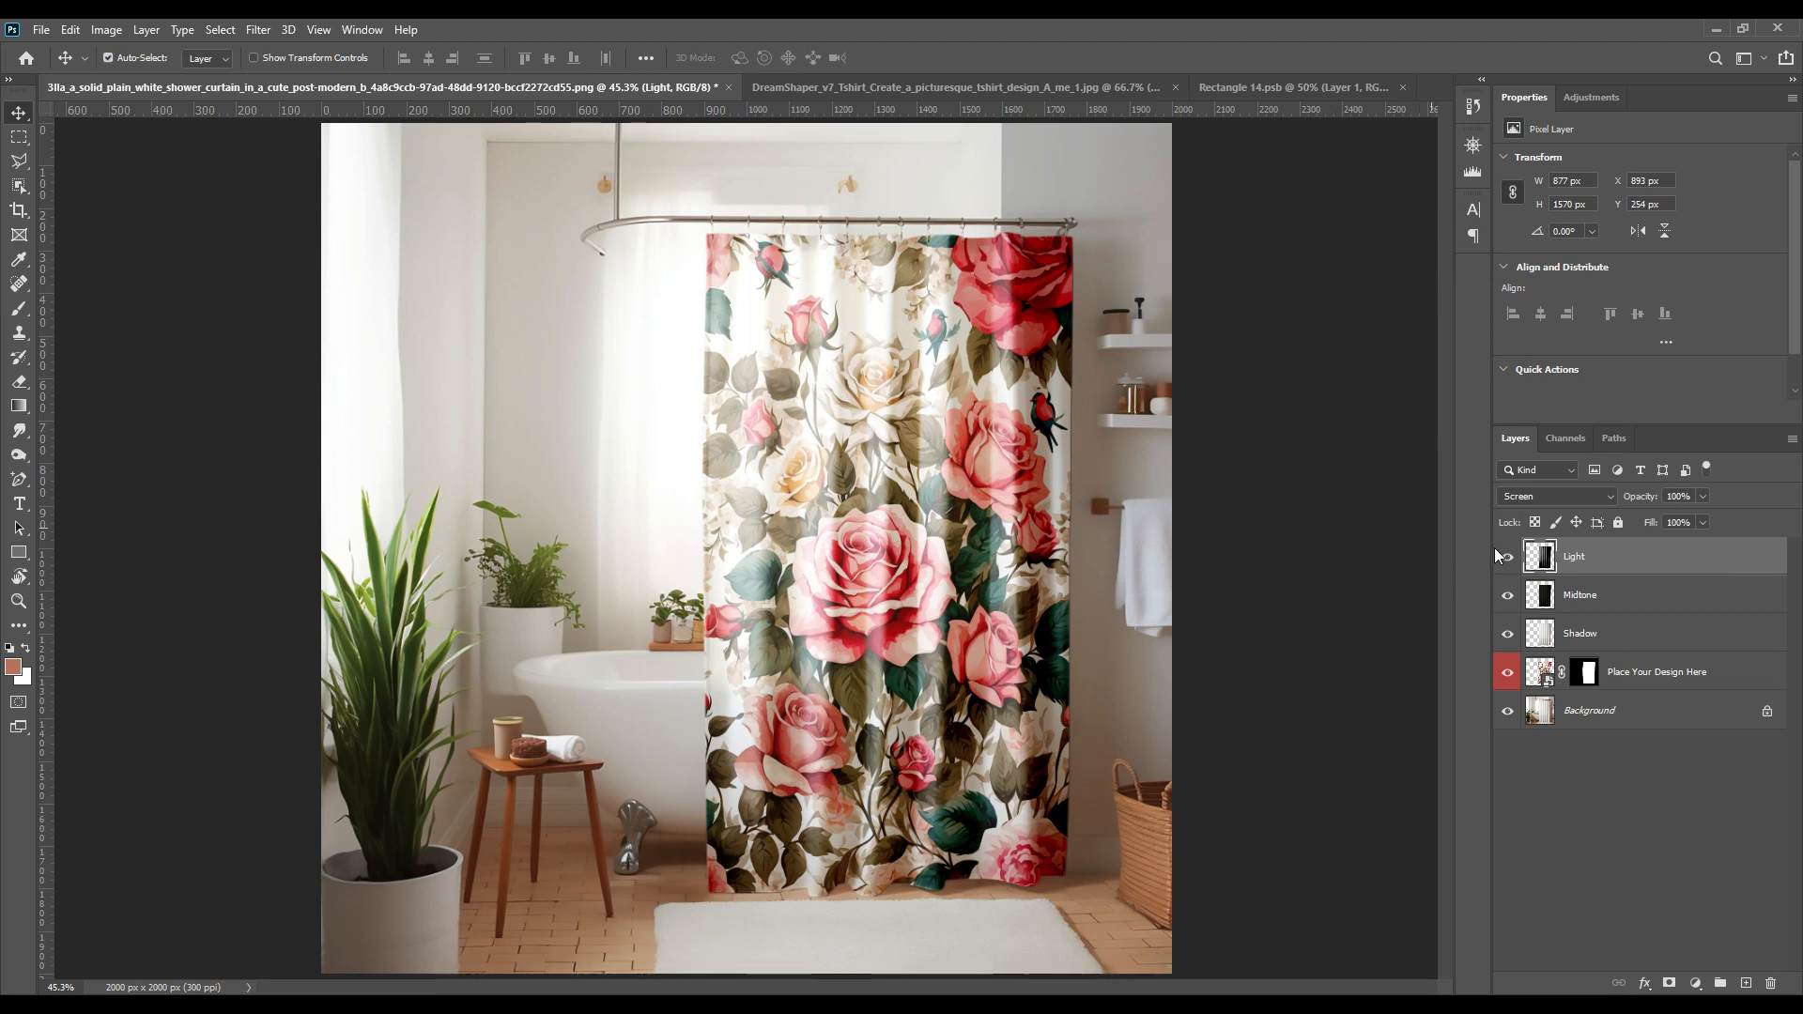
# Step: Set the Shadow layer's blend mode to Multiply and deselect all layers
pyautogui.click(1604, 601)
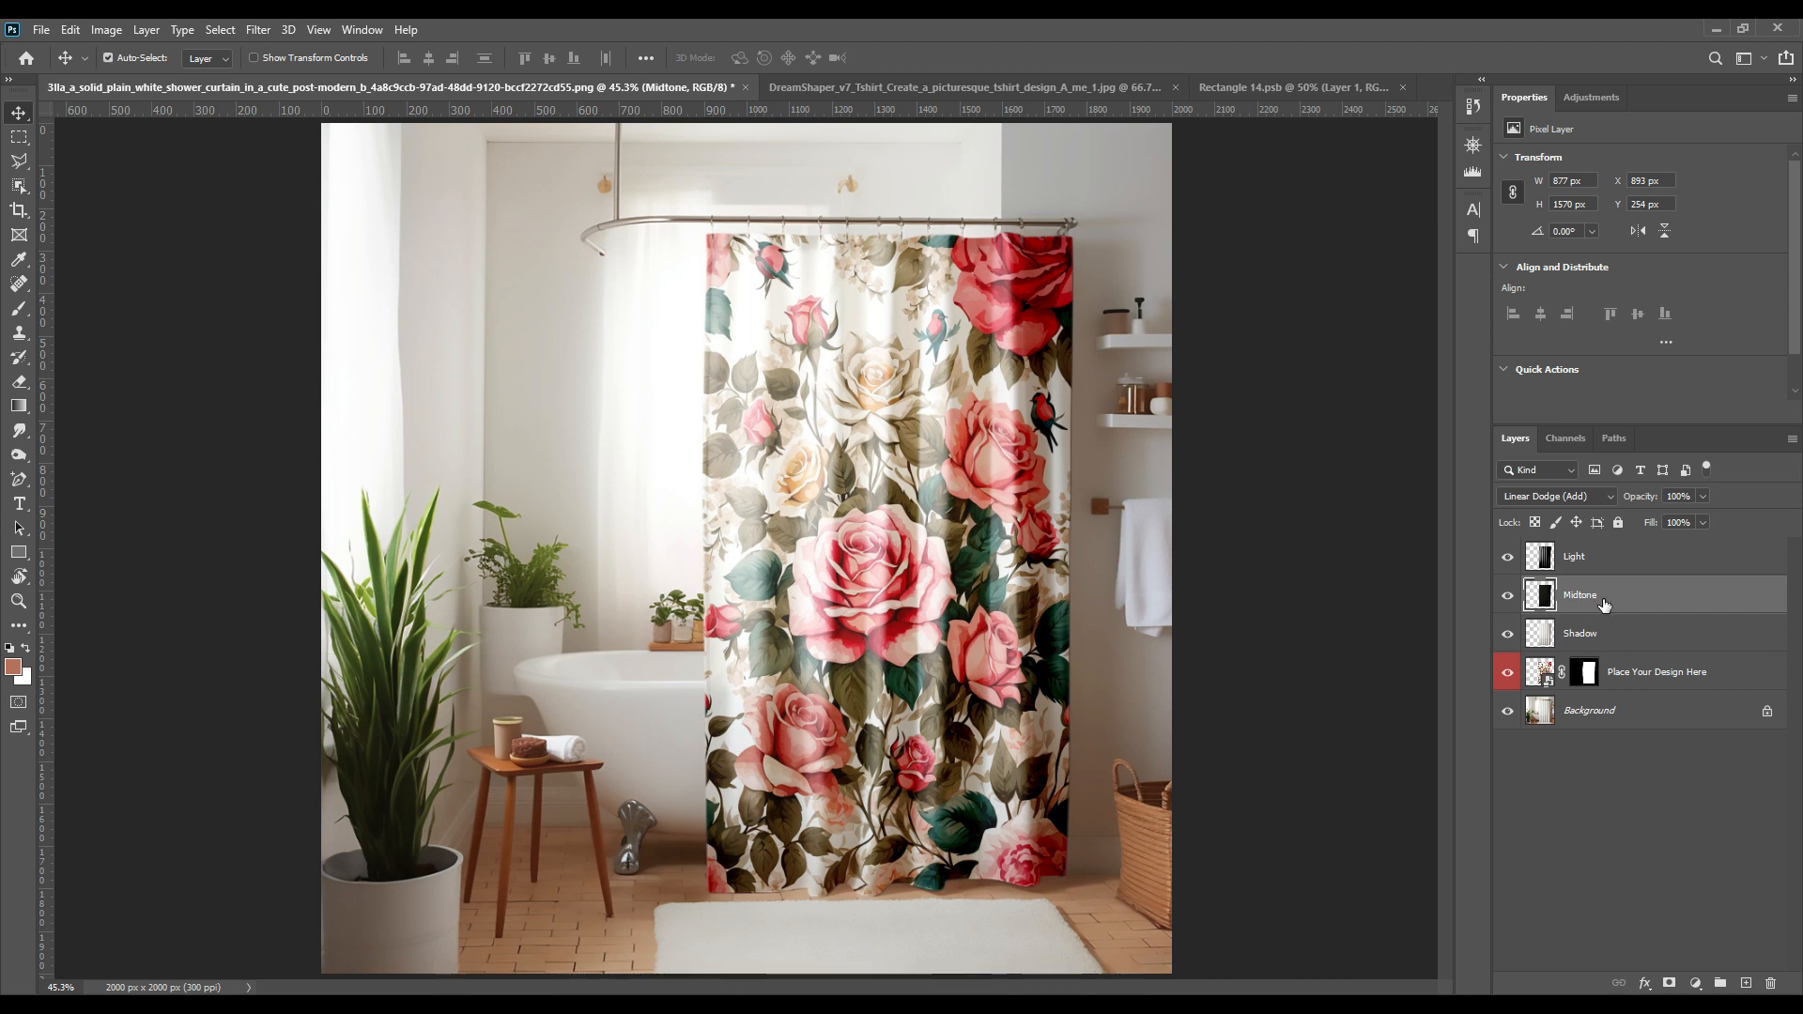
pyautogui.click(1613, 646)
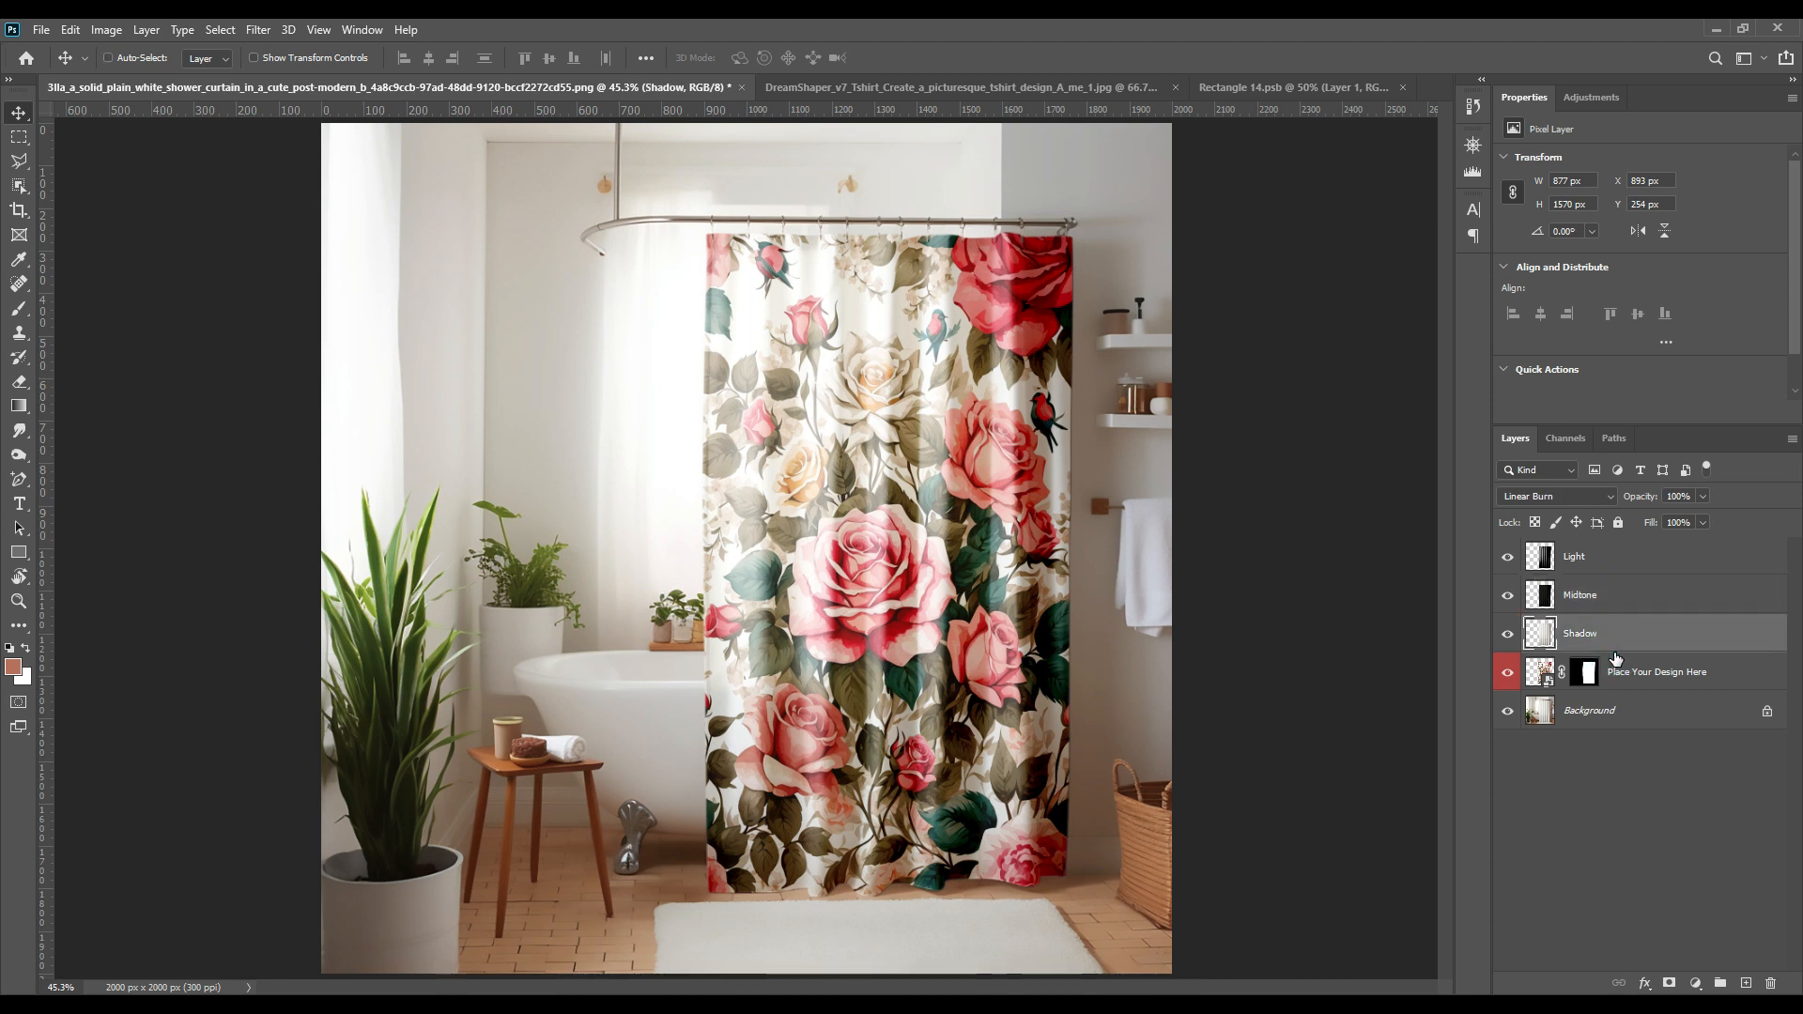
pyautogui.click(1601, 635)
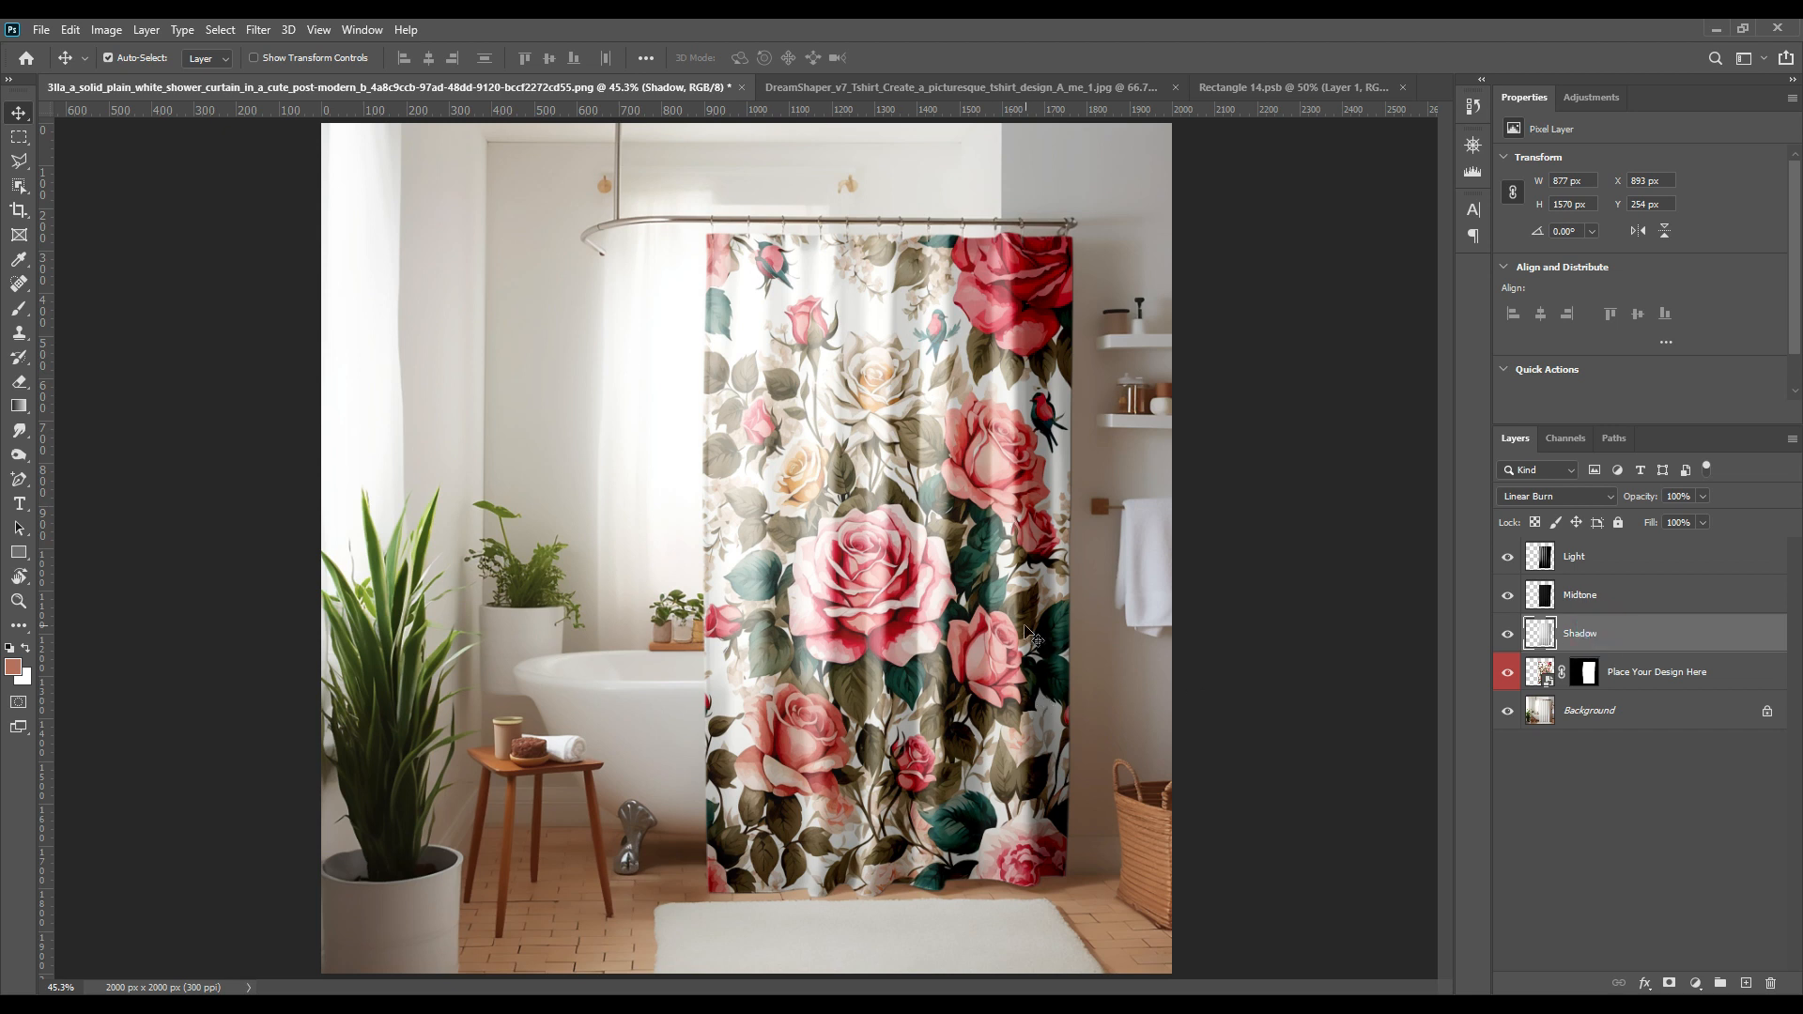
pyautogui.click(1564, 496)
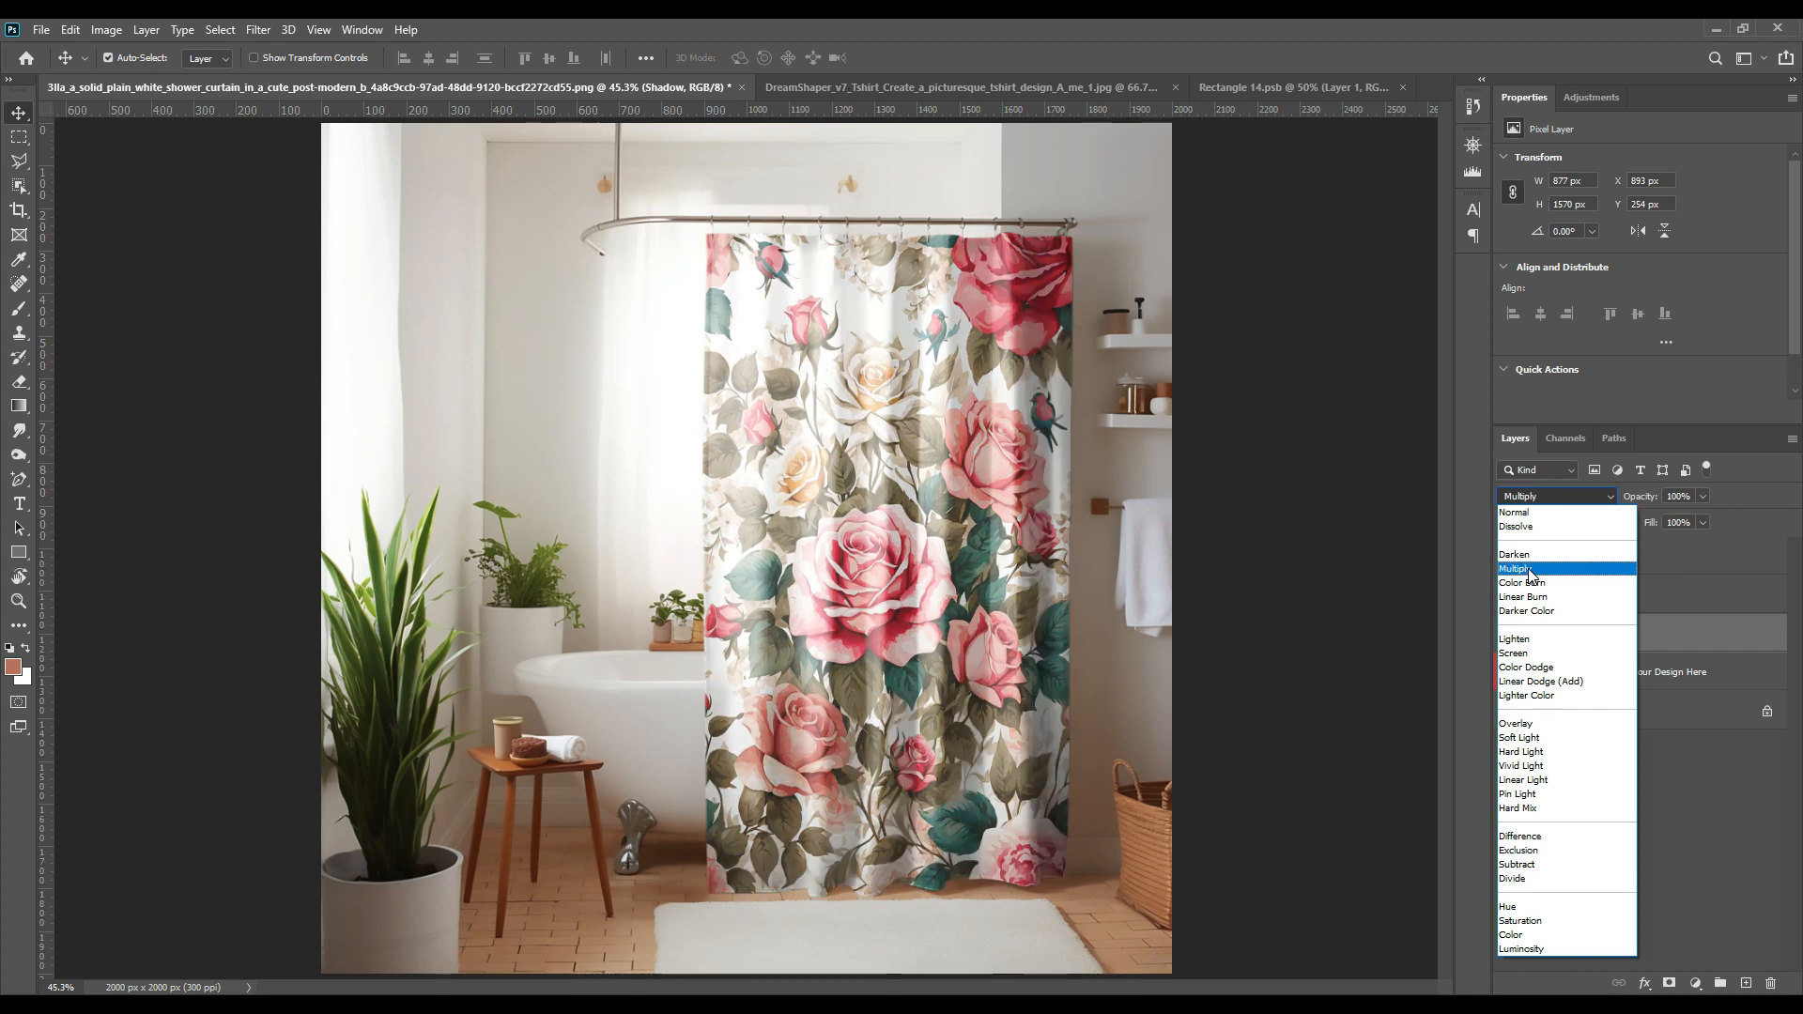
pyautogui.click(1535, 569)
pyautogui.click(1574, 749)
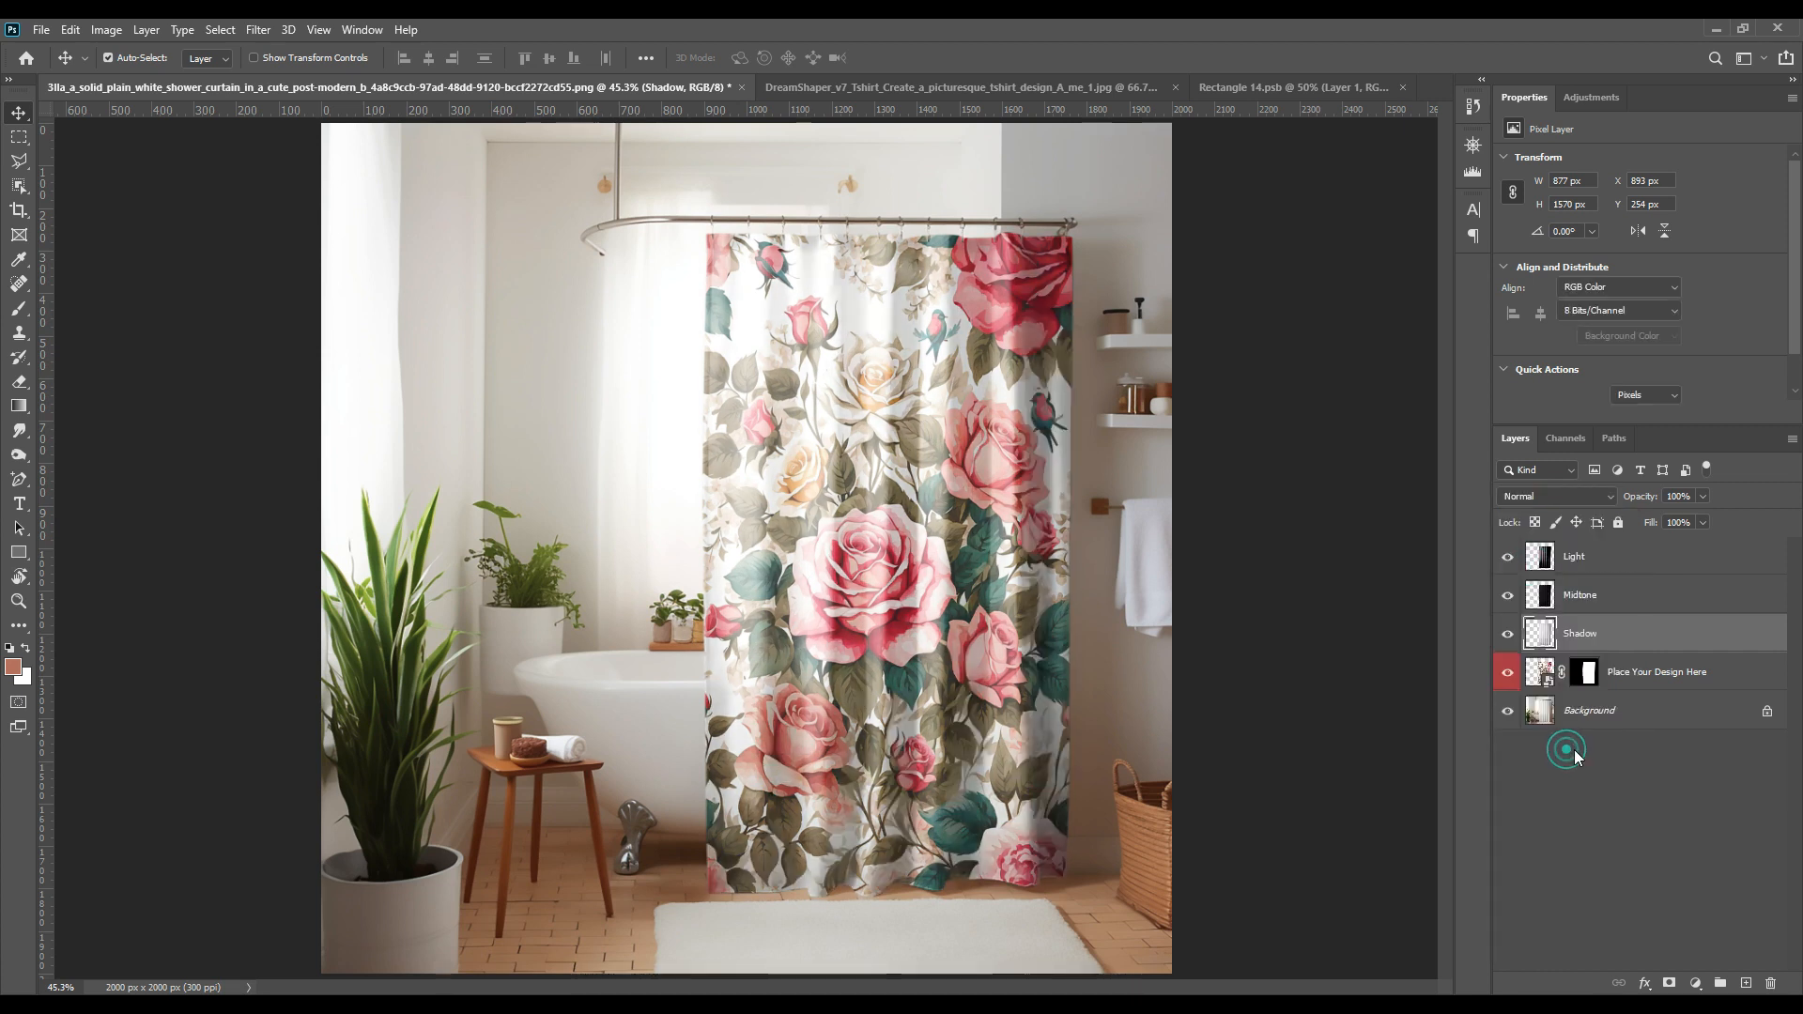
pyautogui.click(1580, 805)
# Step: Toggle the Place Your Design Here layer off and on to compare the curtain with and without the design
pyautogui.click(1508, 672)
pyautogui.click(1509, 672)
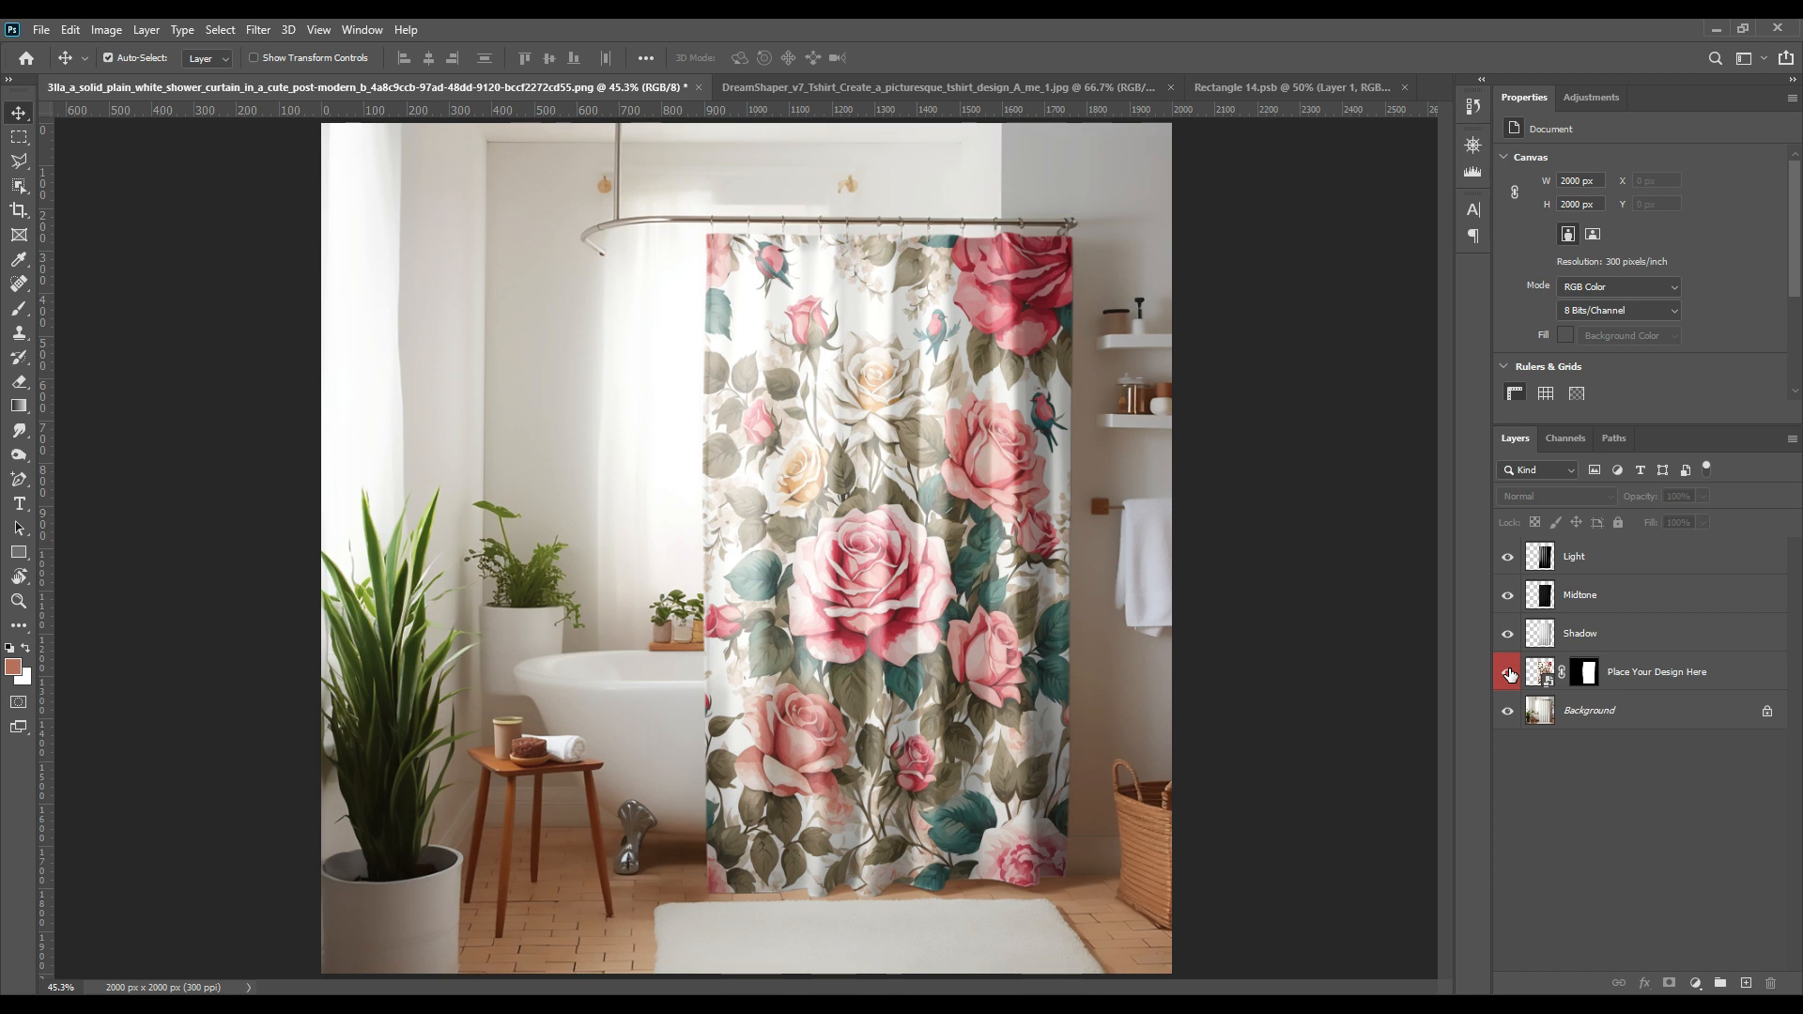
pyautogui.click(1601, 786)
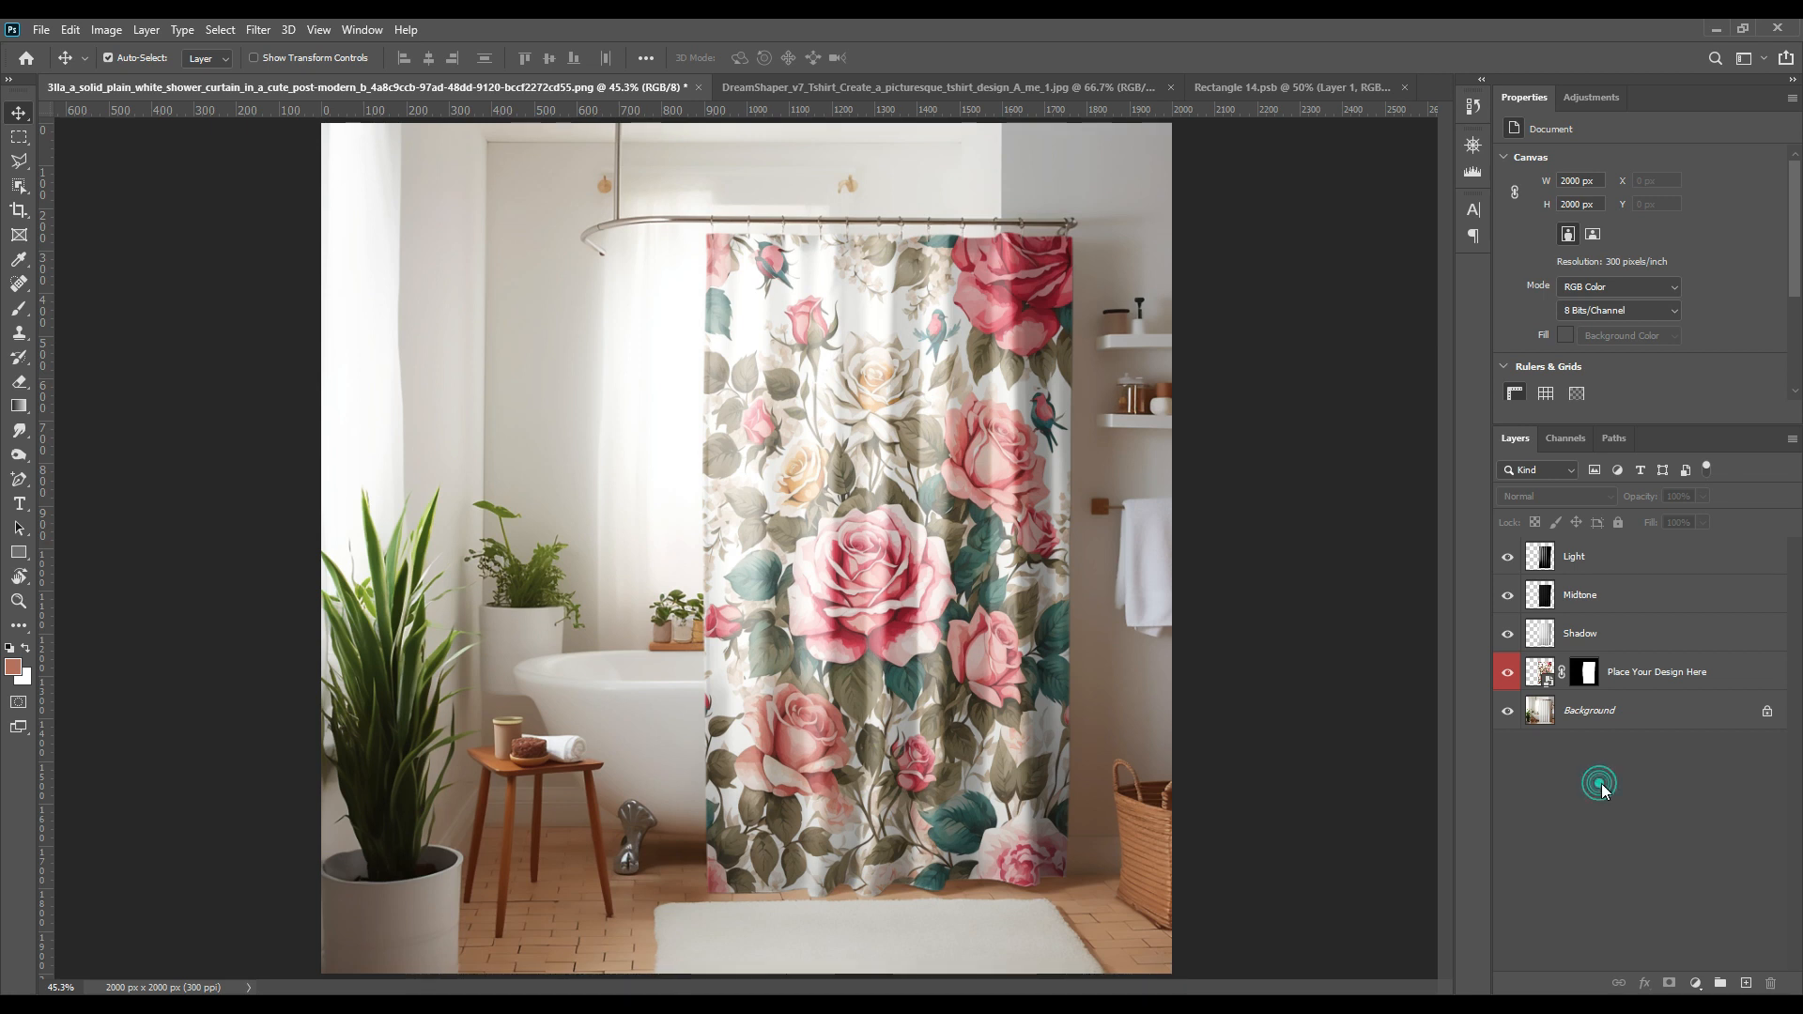